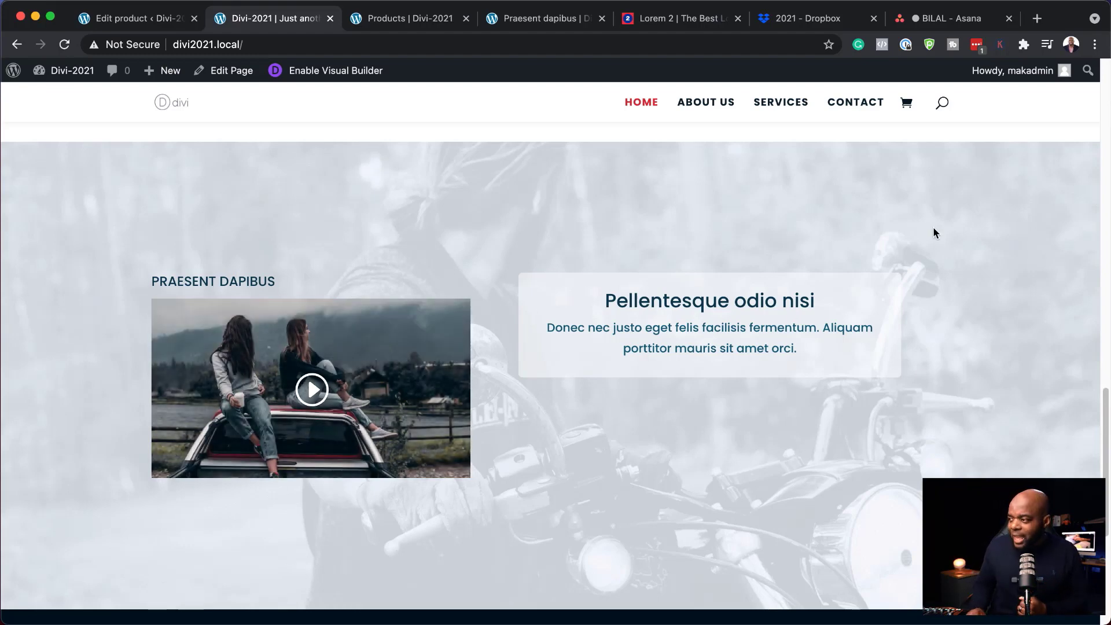
pyautogui.scroll(-2, 939, 466)
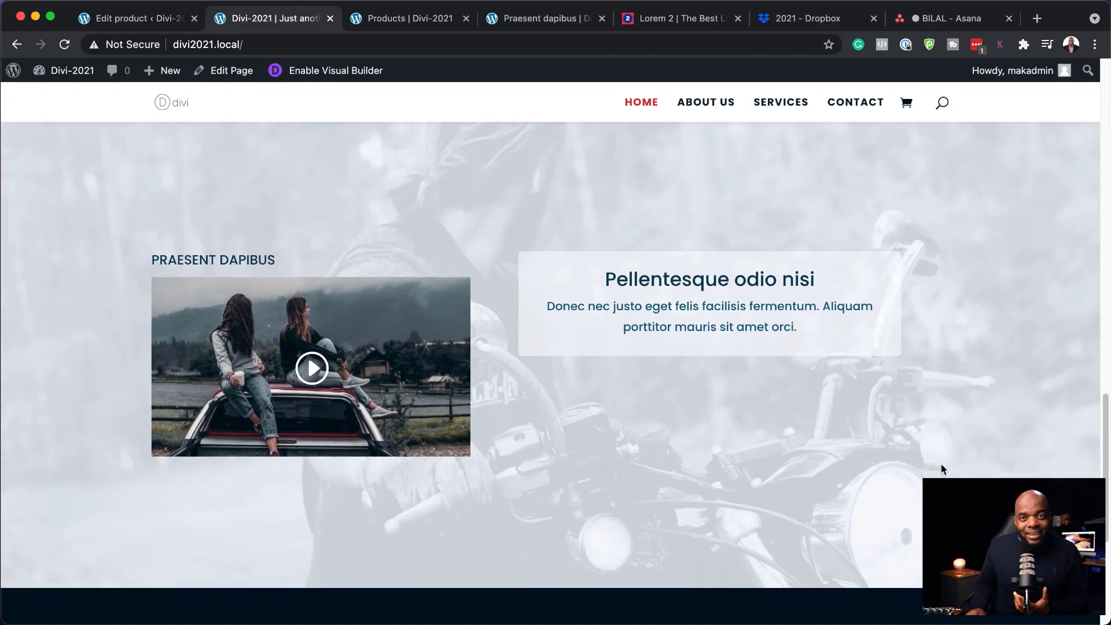
pyautogui.scroll(7, 942, 464)
pyautogui.scroll(15, 941, 464)
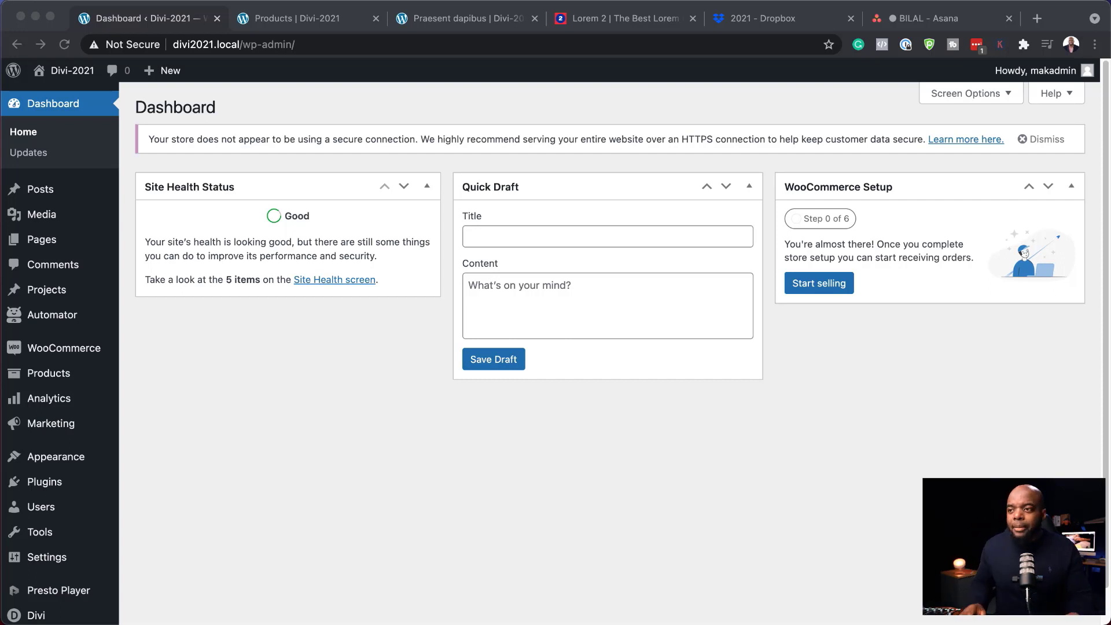
# - Open the list of all WooCommerce products and look through the existing items
pyautogui.moveTo(55, 384)
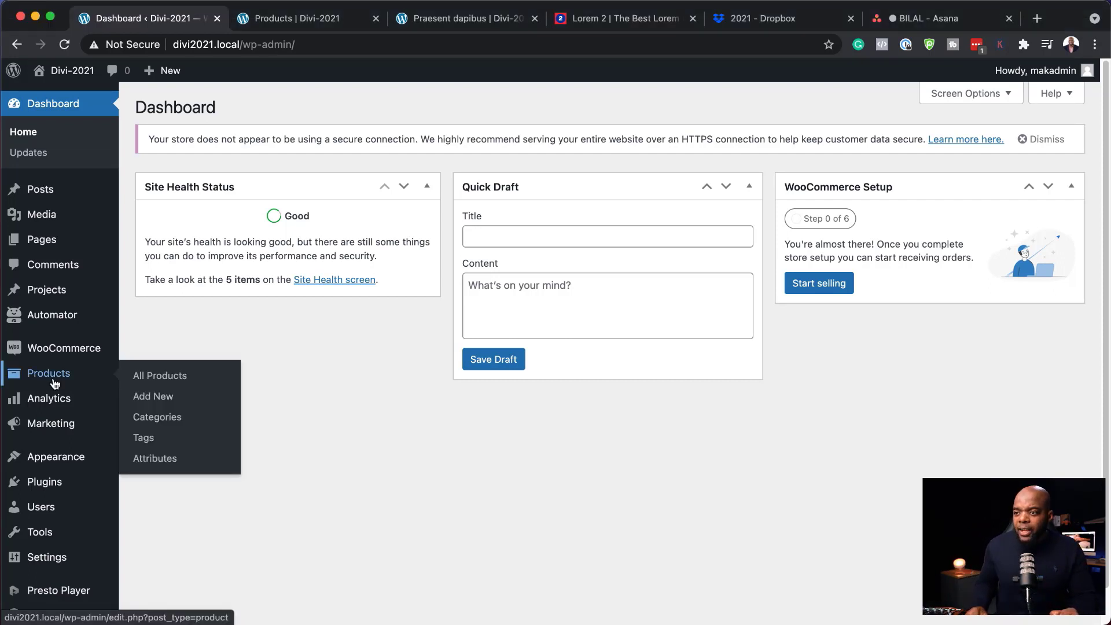
pyautogui.click(185, 384)
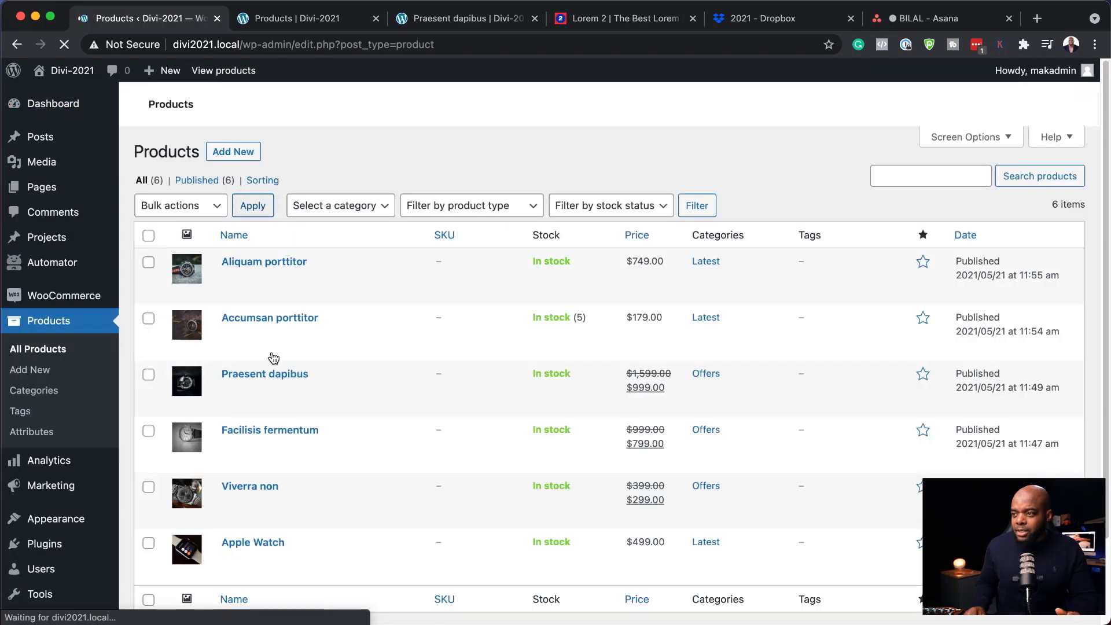
pyautogui.scroll(-2, 467, 394)
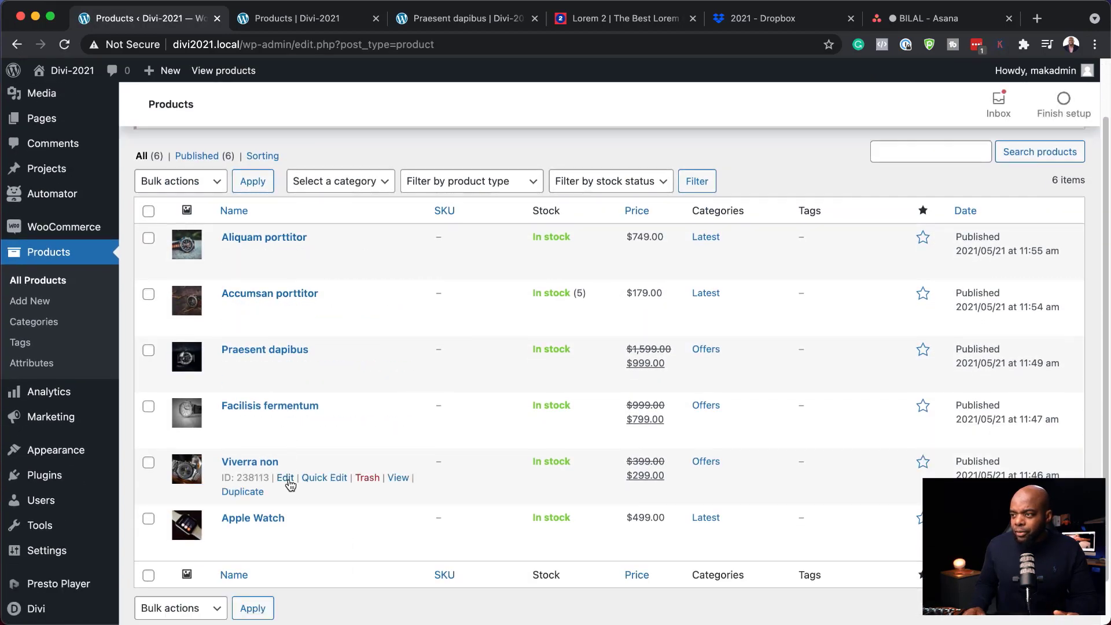
# - Add a new product category named "Upcoming" with the slug "Upcoming"
pyautogui.click(45, 327)
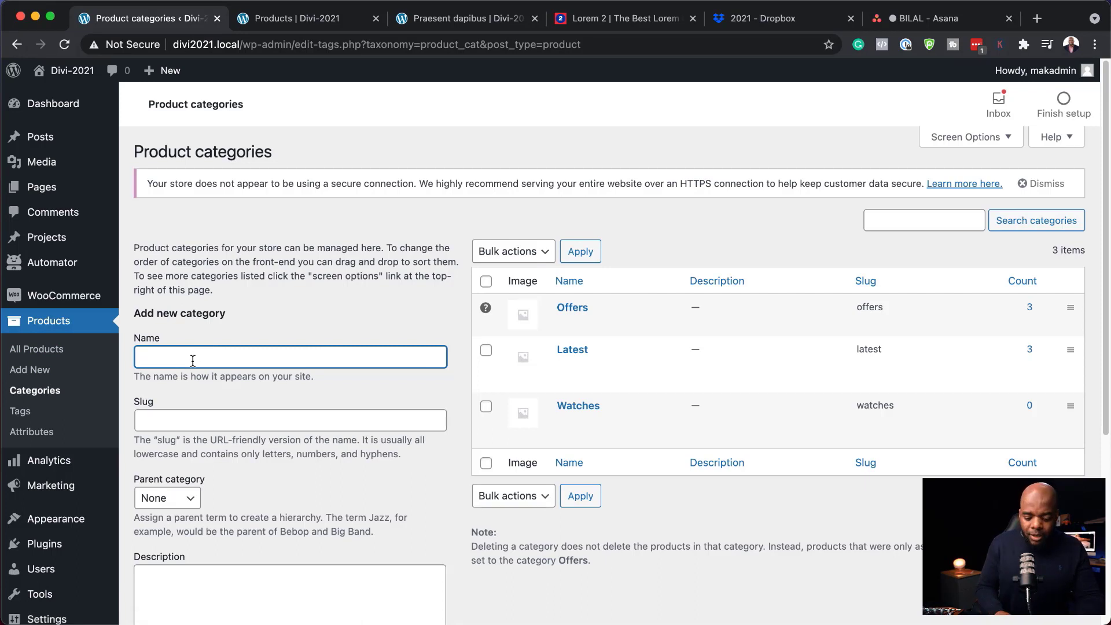
pyautogui.write('coming')
pyautogui.doubleClick(220, 359)
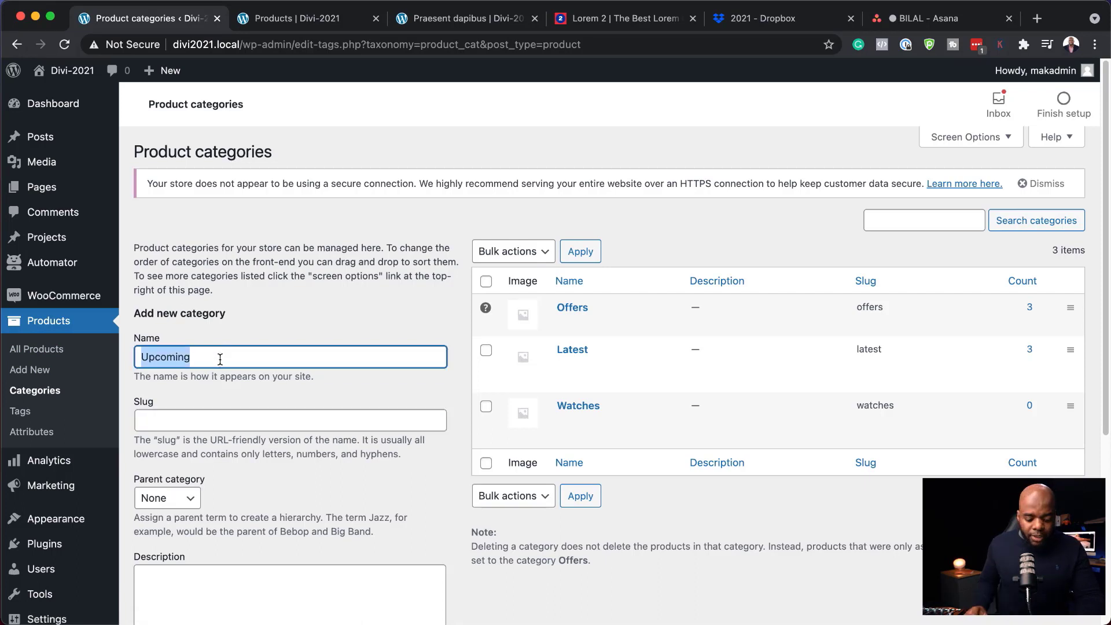
pyautogui.click(197, 421)
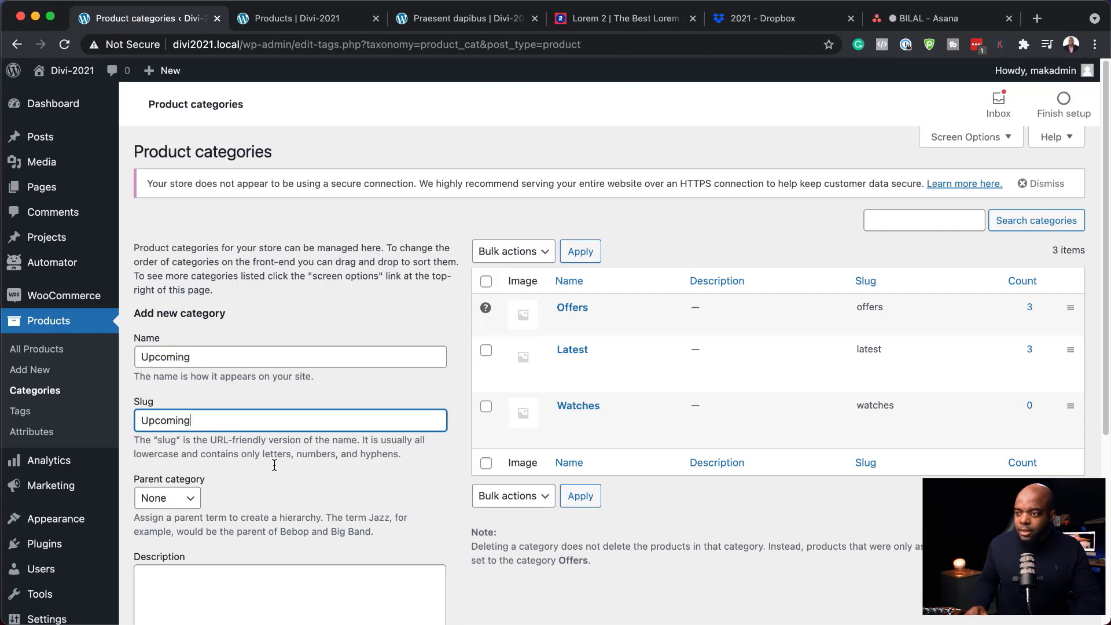
pyautogui.scroll(-8, 274, 465)
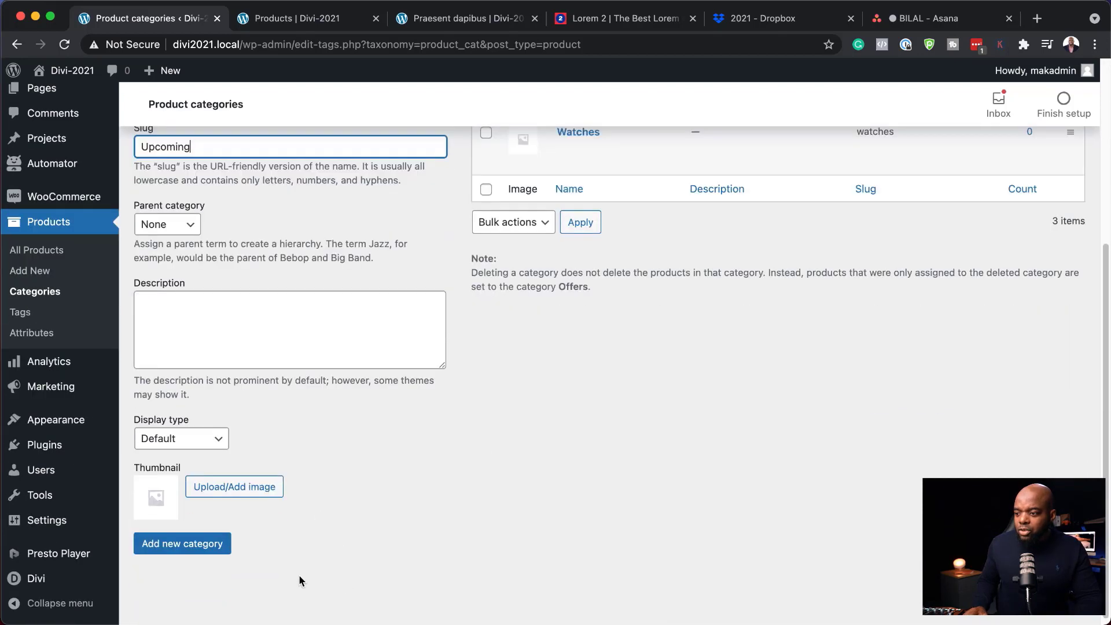
pyautogui.click(184, 551)
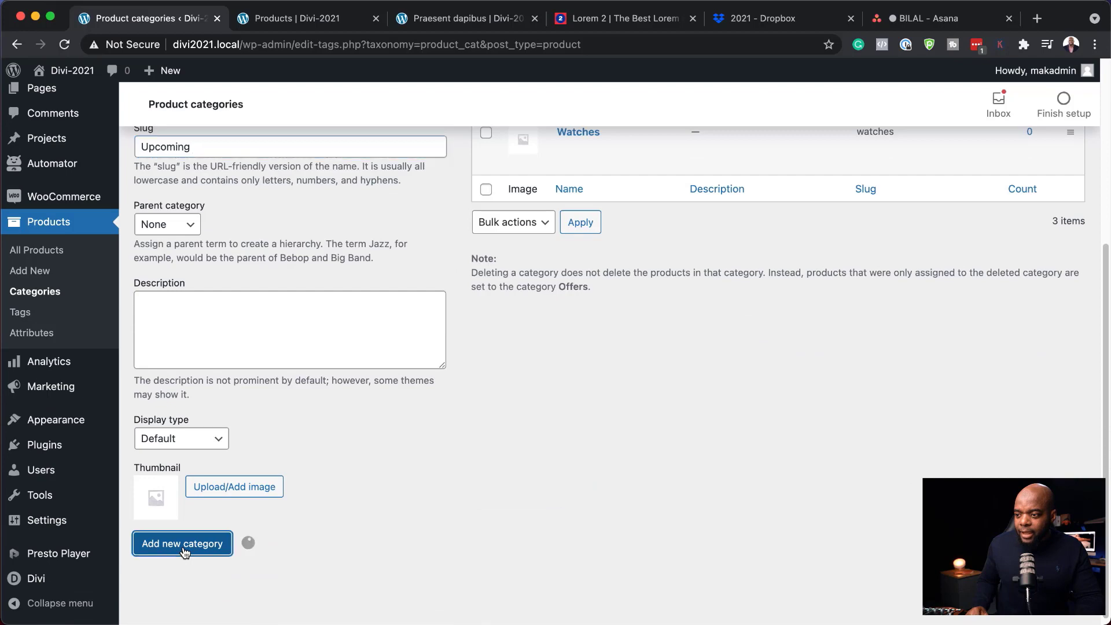
pyautogui.scroll(5, 593, 535)
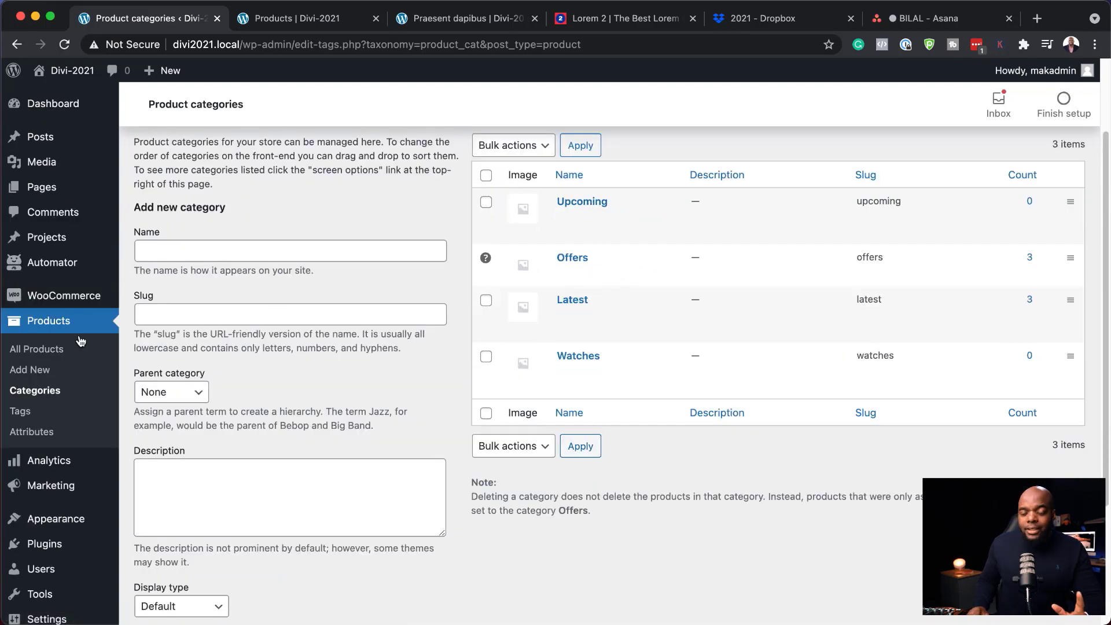
# - Start a new product named "Nam nulla quam" with a three-paragraph placeholder description beginning "Morbi in sem quis dui placerat ornare"
pyautogui.click(46, 353)
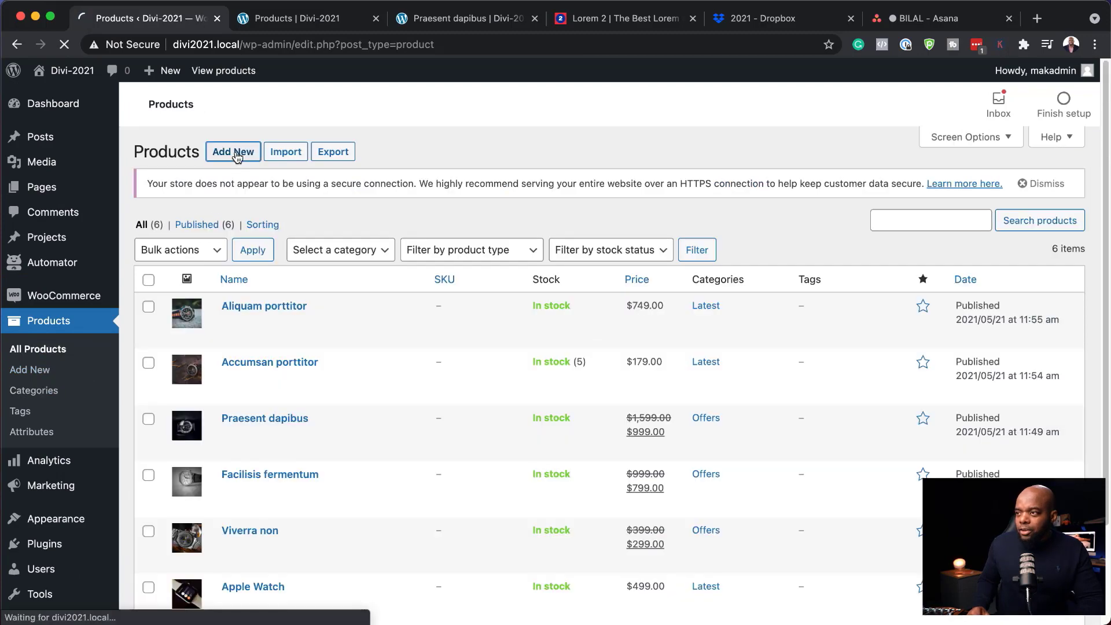
pyautogui.click(213, 423)
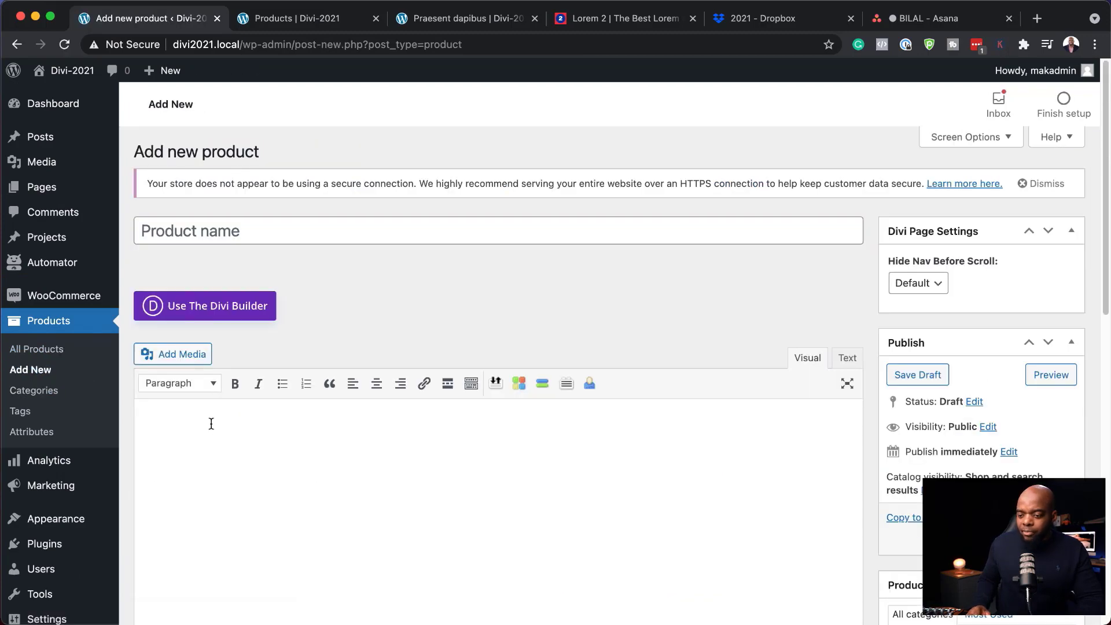
pyautogui.write('Morbi in sem quis dui placerat ornare. Pellentesque odio nisi, euismod in, pharetra a, ultricies in, diam. Sed arcu. Cras consequat.  Praesent dapibus, neque id cursus faucibus, tortor neque egestas auguae, eu vulputate magna eros eu erat. Aliquam erat volutpat. Nam dui mi, tincidunt quis, accumsan porttitor, facilisis luctus, metus.  Phasellus ultrices nulla quis nibh. Quisque a lectus. Donec consectetuer ligula vulputate sem tristique cursus. Nam nulla quam, gravida non, commodo a, sodales sit amet, nisi.')
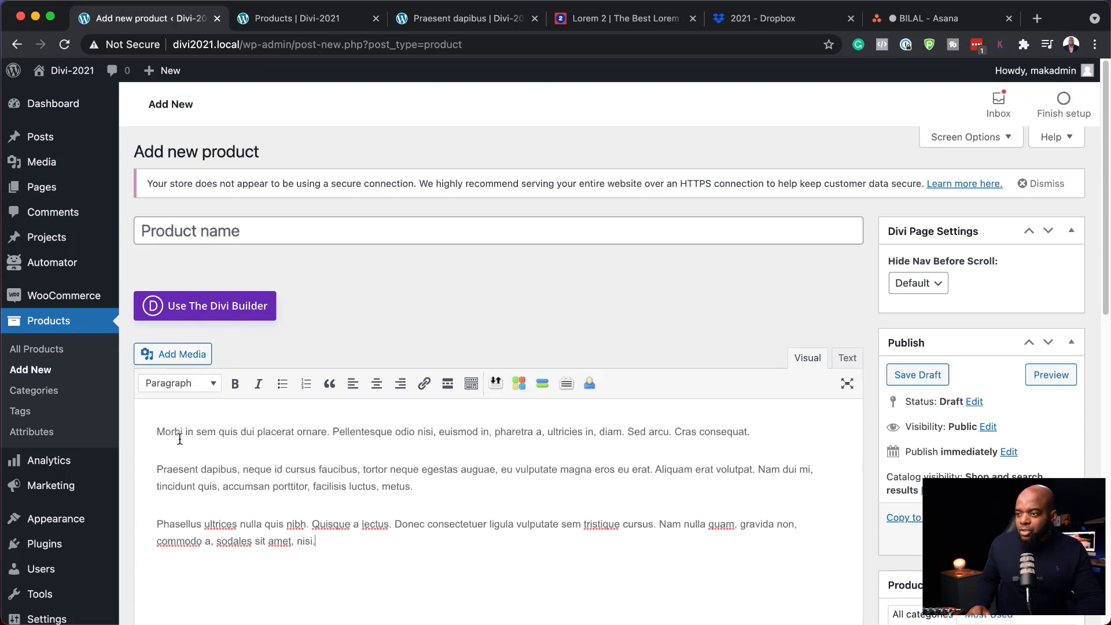
pyautogui.click(252, 232)
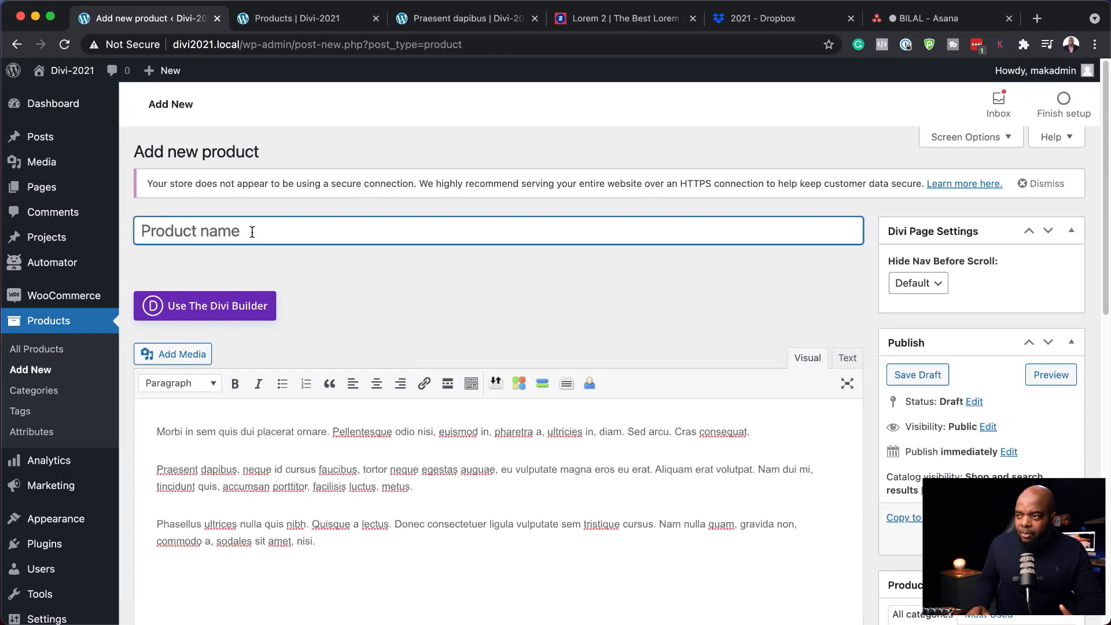
pyautogui.write('Nam nulla quam')
# - Assign the product to the Latest category and set the blue-dial steel watch photo from the media library as its product image
pyautogui.scroll(-5, 921, 415)
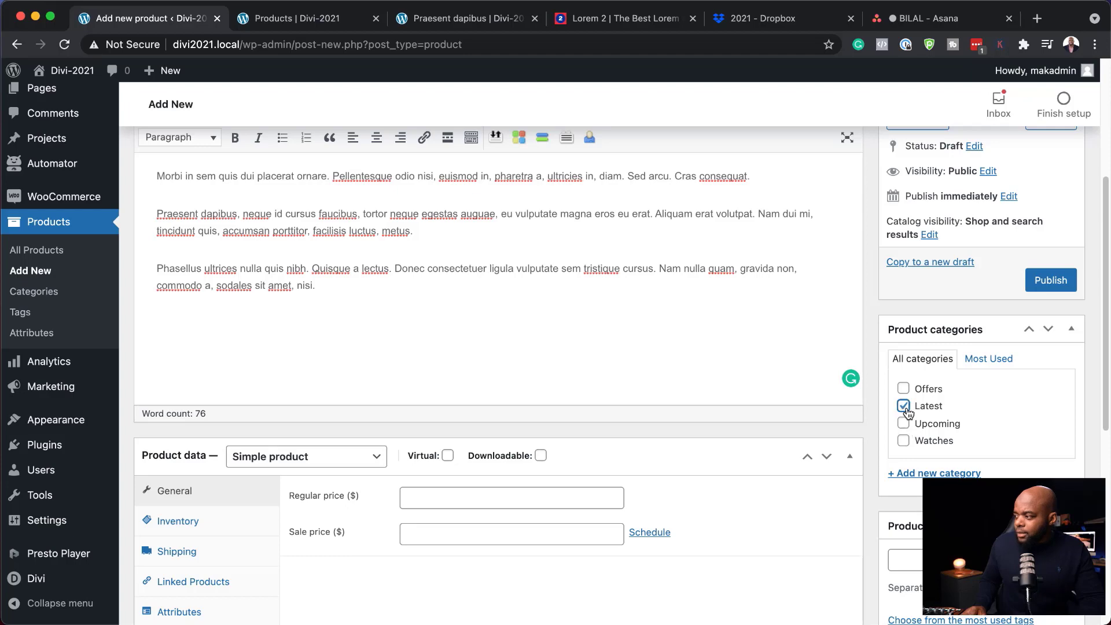
pyautogui.scroll(-4, 872, 504)
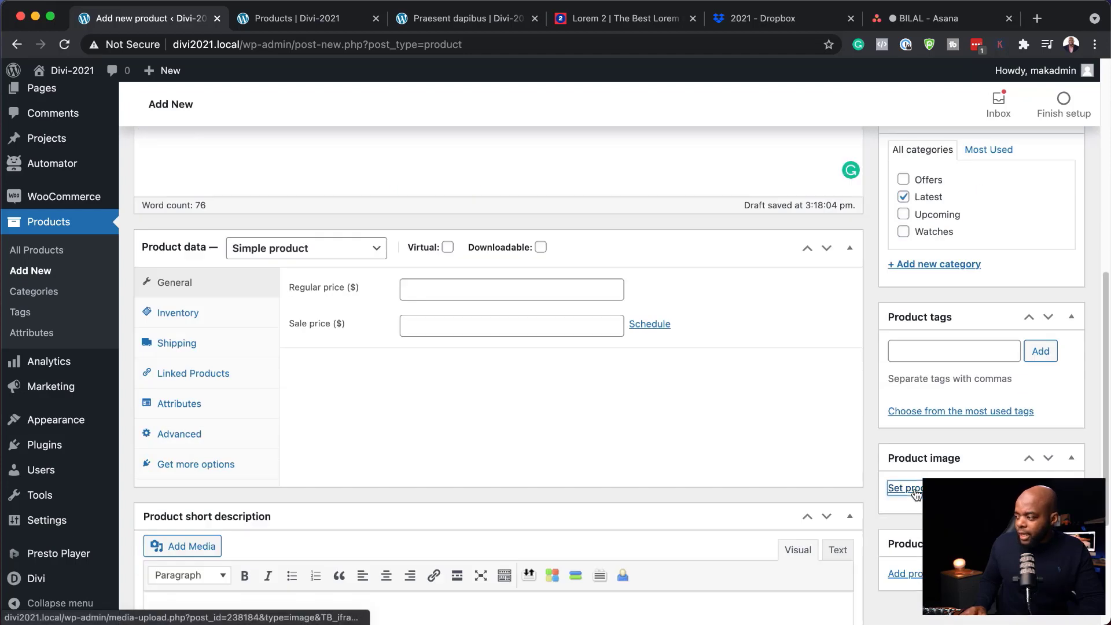
pyautogui.click(914, 490)
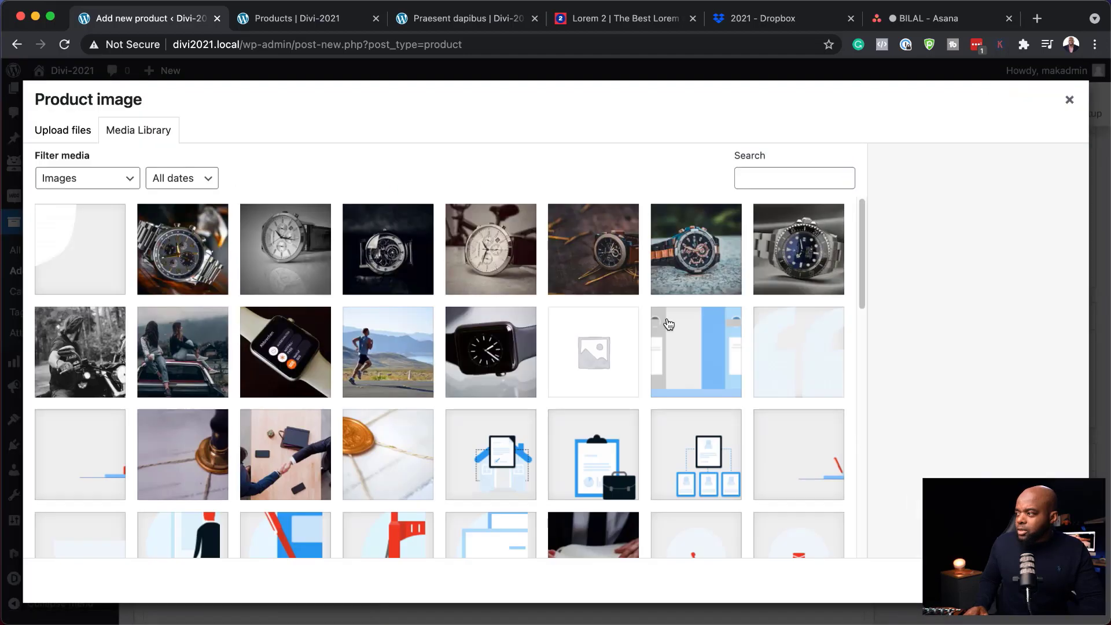
pyautogui.click(811, 272)
pyautogui.click(1036, 581)
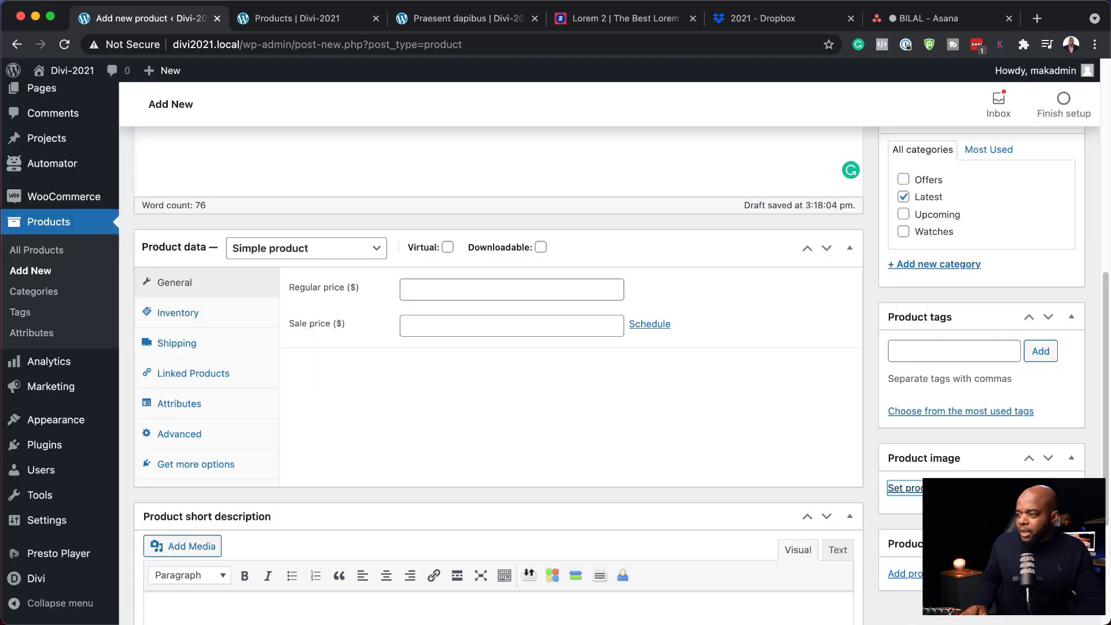
# - Set the product's regular price to 9999 and copy the description's "Phasellus ultrices" paragraph into the product short description
pyautogui.click(501, 297)
pyautogui.write('5900')
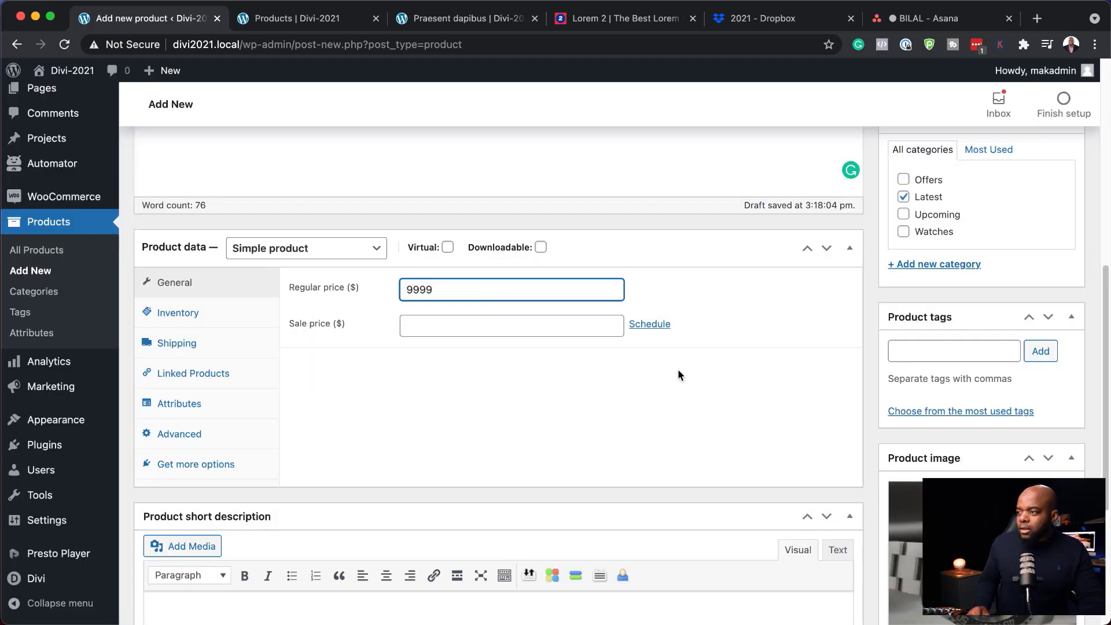
pyautogui.scroll(-4, 723, 418)
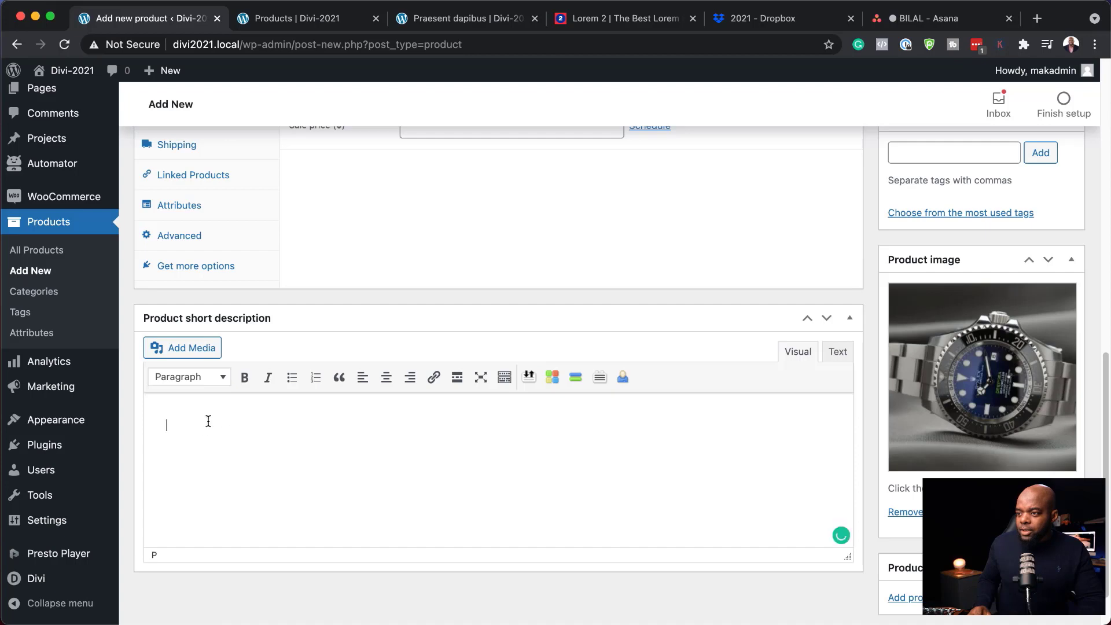
pyautogui.scroll(10, 446, 483)
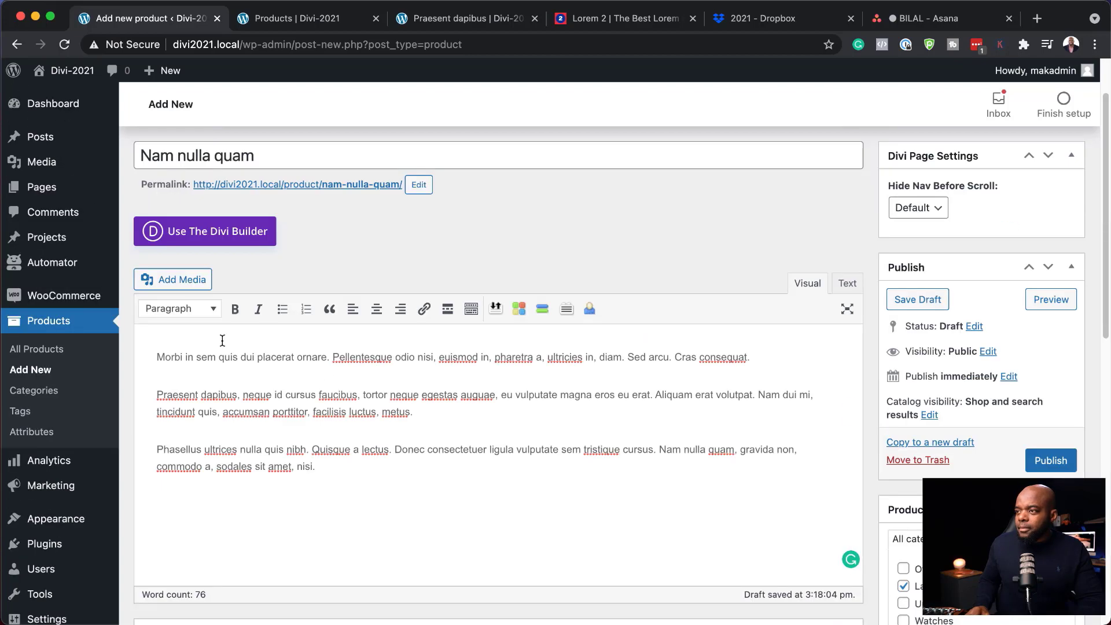
pyautogui.moveTo(158, 449); pyautogui.dragTo(330, 483)
pyautogui.press('super+c')
pyautogui.scroll(-10, 280, 397)
pyautogui.click(280, 397)
pyautogui.press('super+v')
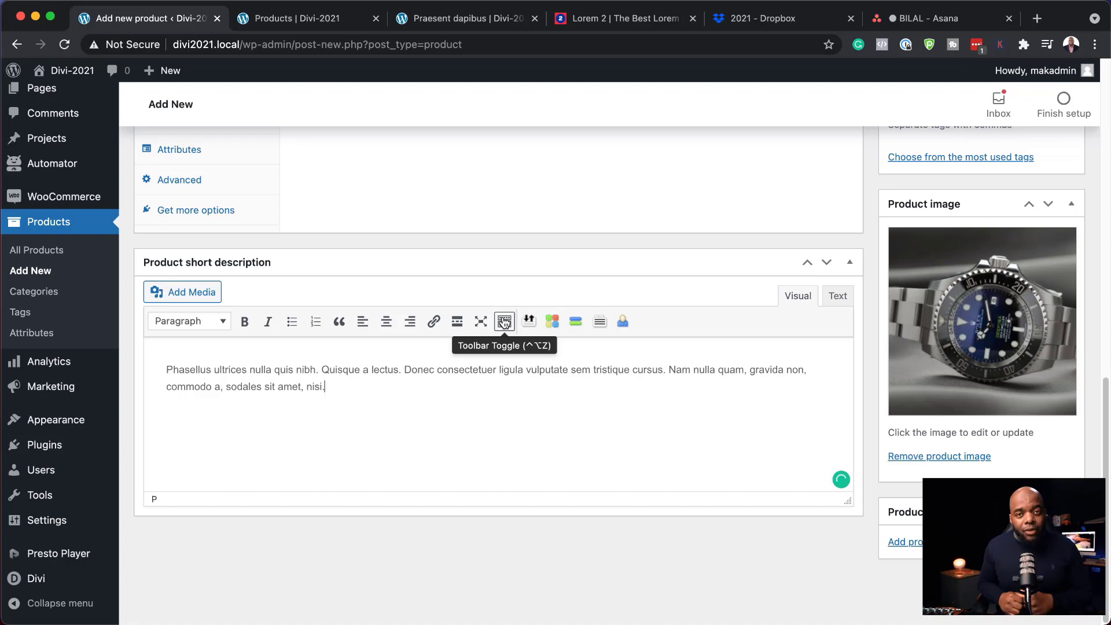
# - Publish the "Nam nulla quam" product
pyautogui.scroll(6, 832, 280)
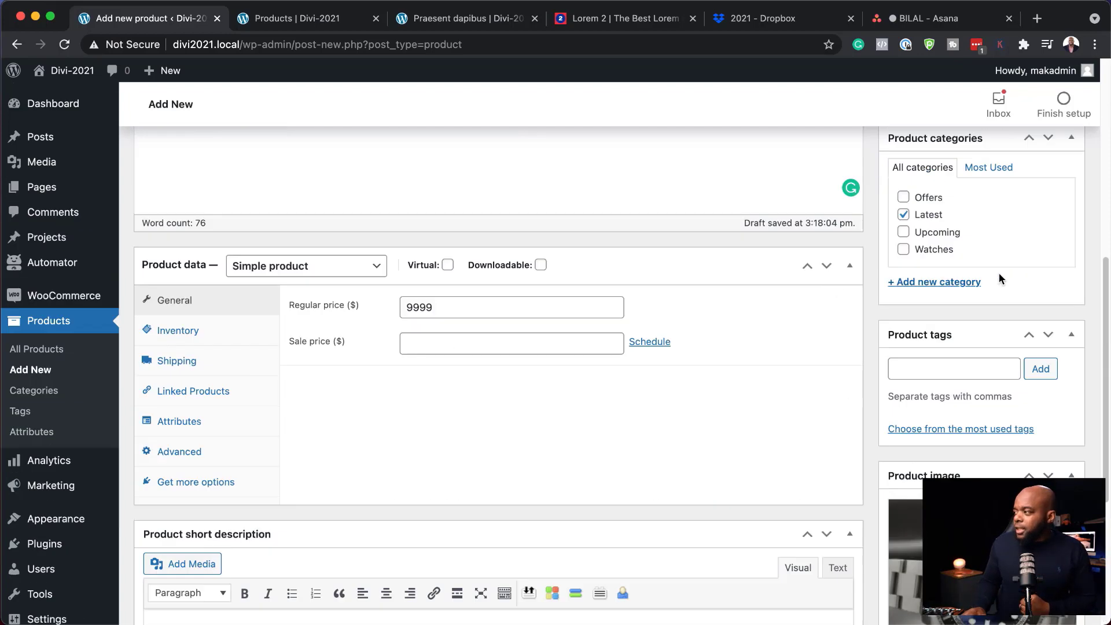
pyautogui.scroll(2, 1006, 276)
pyautogui.click(1050, 279)
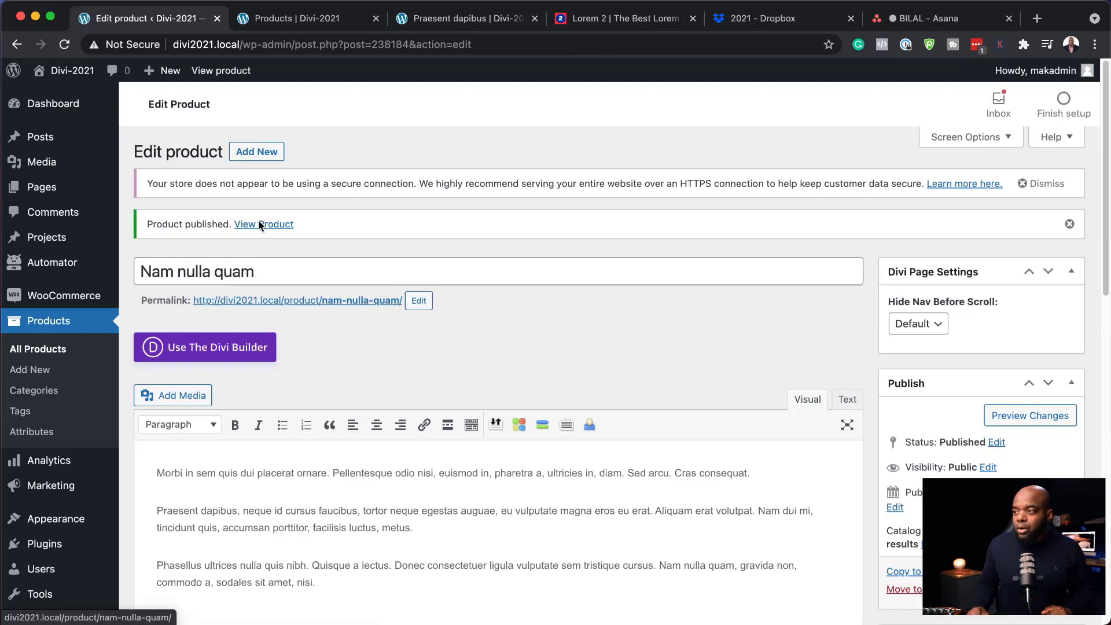
# - Switch to the public Shop page and examine how the store's products are displayed there
pyautogui.click(327, 23)
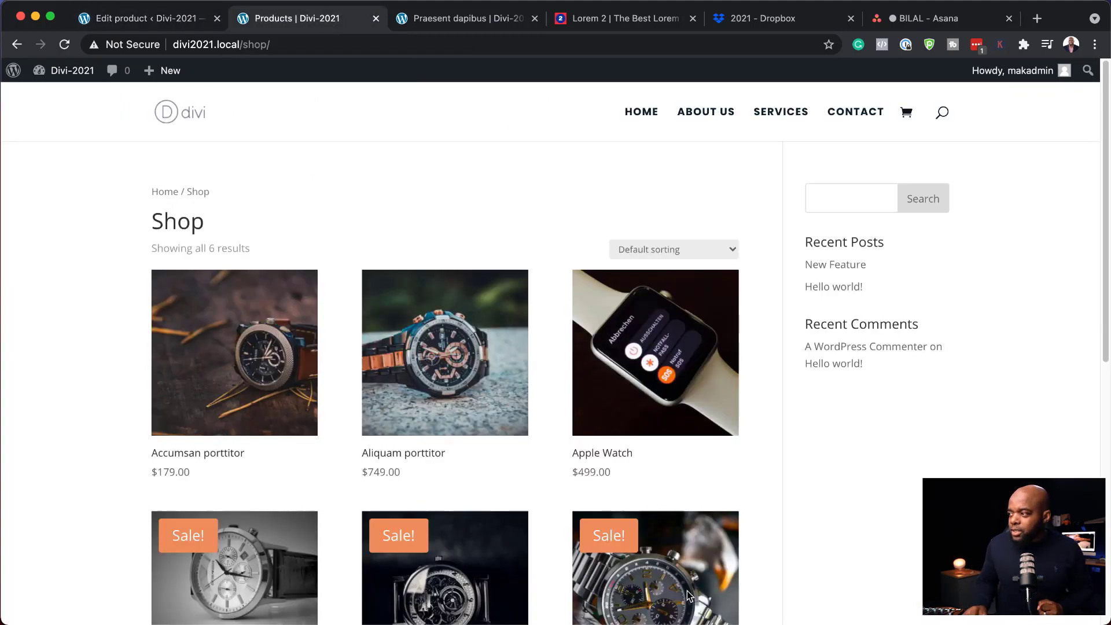
pyautogui.scroll(-6, 283, 322)
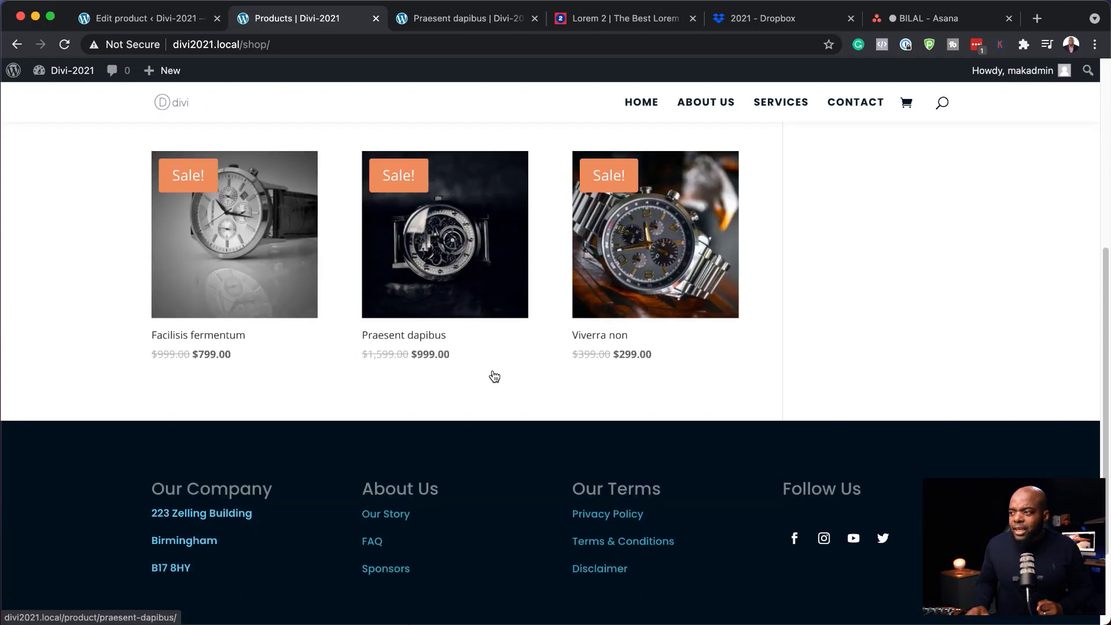
pyautogui.scroll(6, 493, 377)
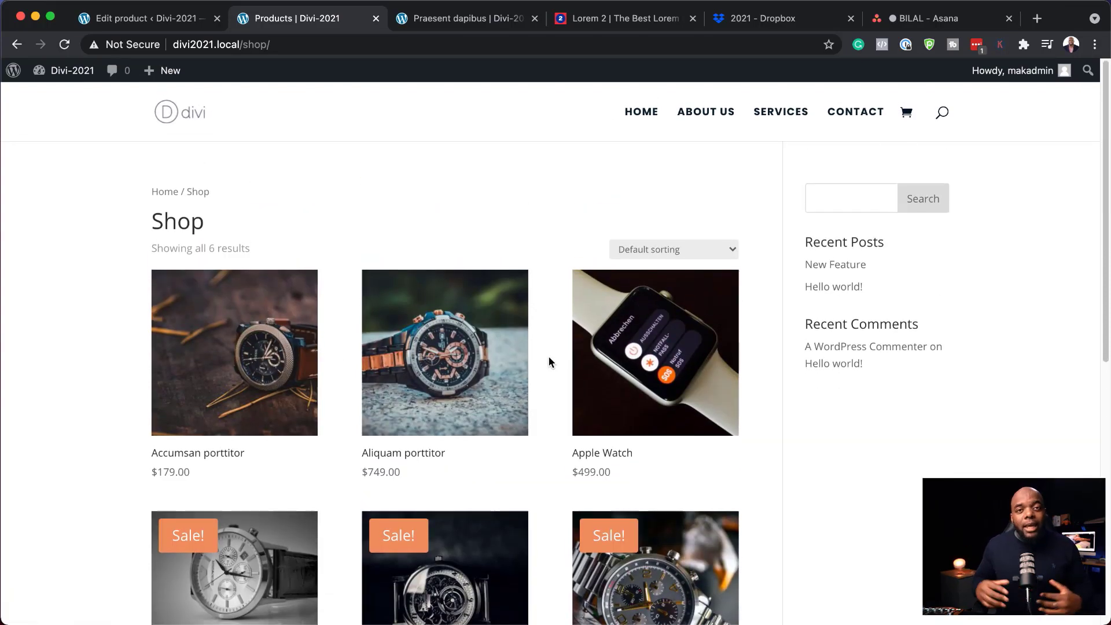
# - Return to the WordPress admin and open the Home page for editing with the Divi Builder
pyautogui.click(152, 22)
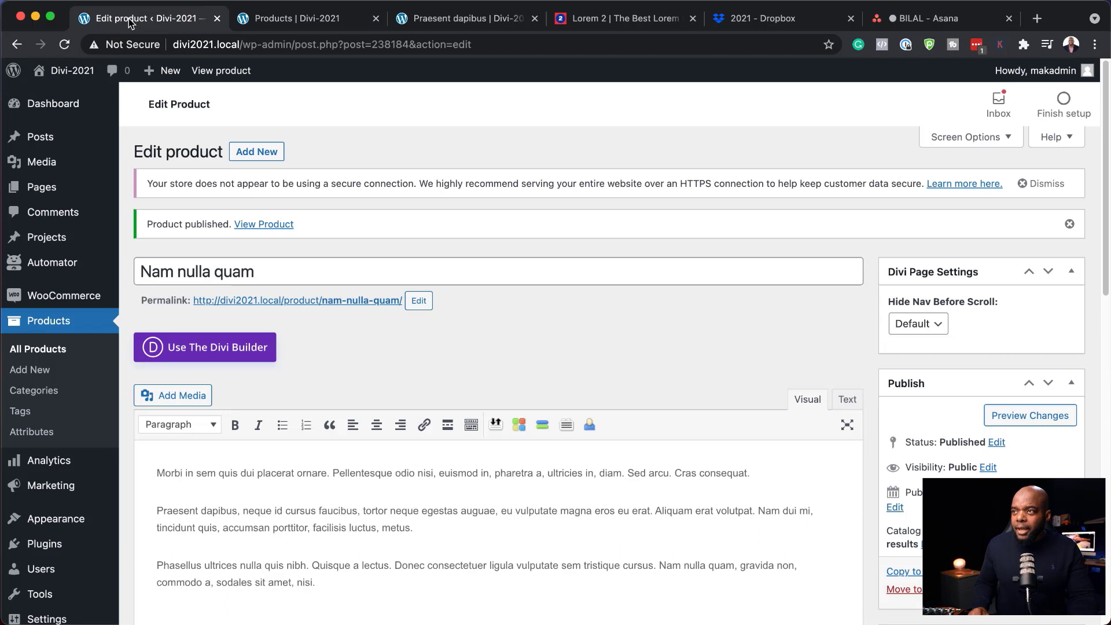
pyautogui.moveTo(71, 112)
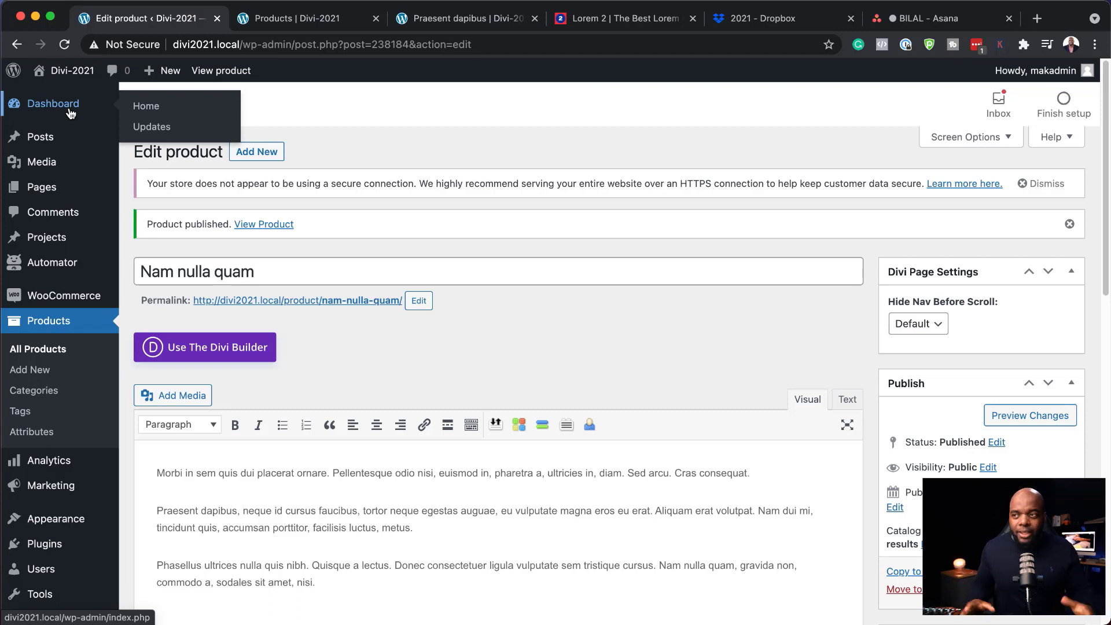
pyautogui.moveTo(44, 199)
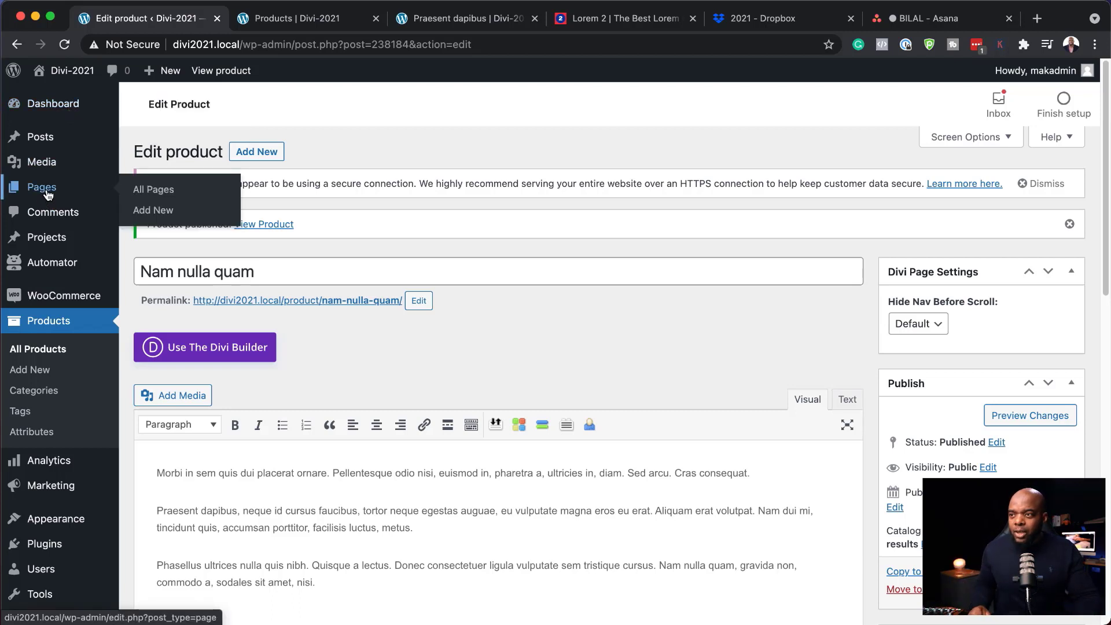
pyautogui.click(156, 193)
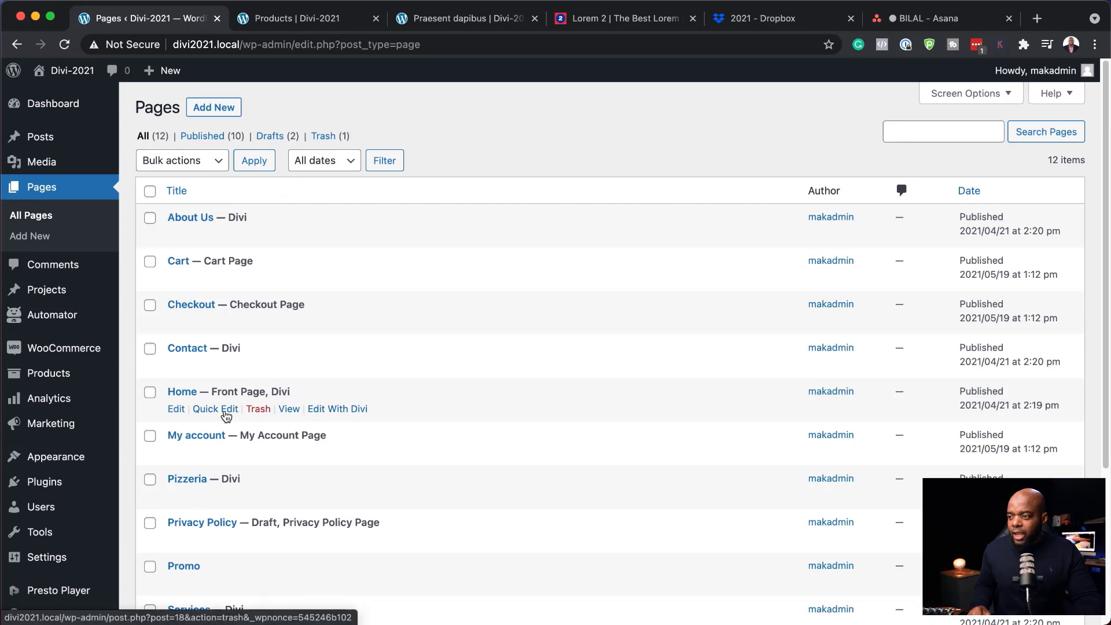
pyautogui.click(176, 410)
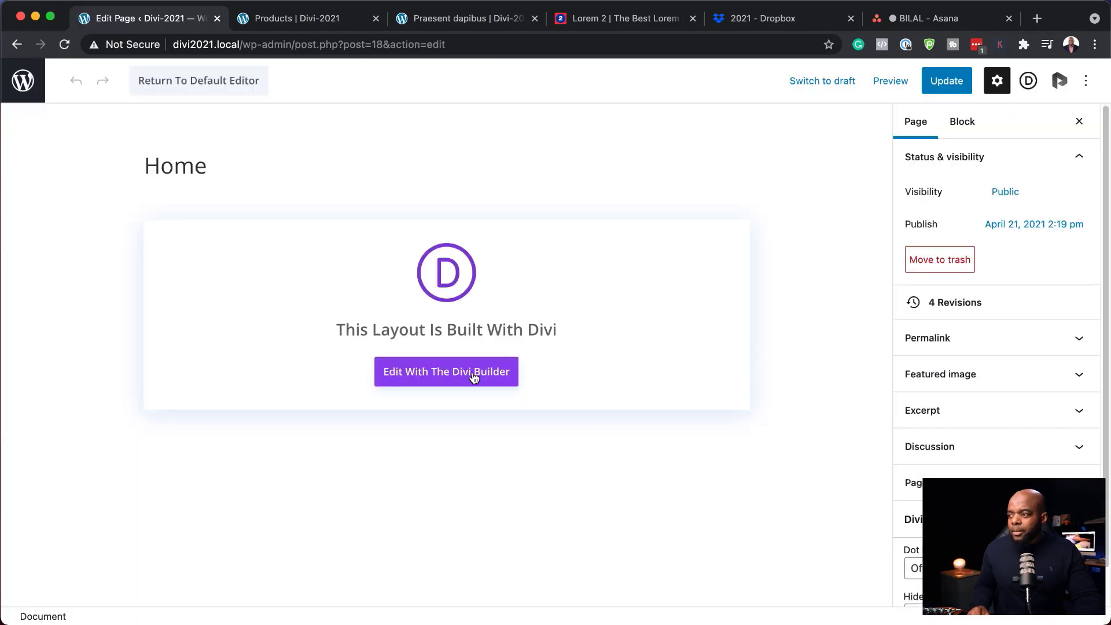
pyautogui.click(472, 373)
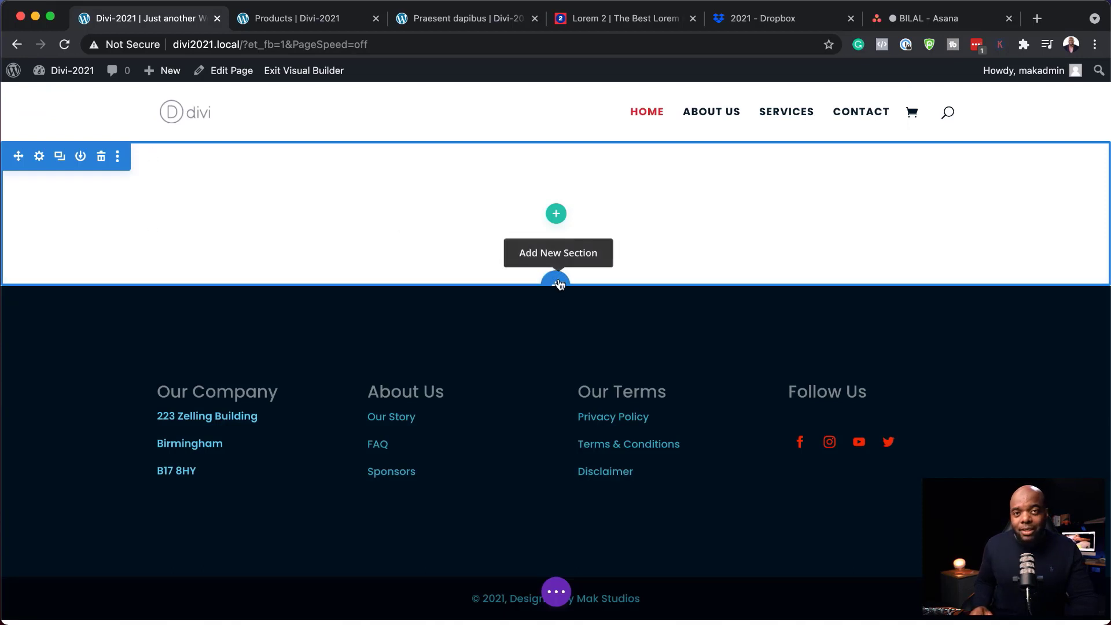
# - Add a new fullwidth section below the empty one and insert a Fullwidth Header module in it
pyautogui.click(558, 284)
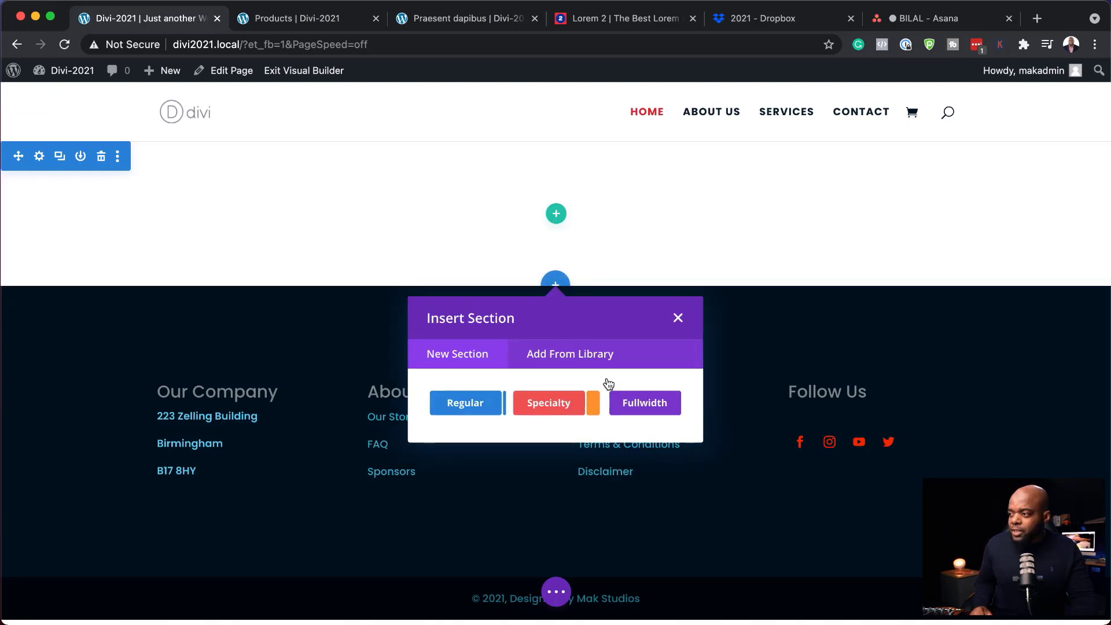
pyautogui.click(655, 407)
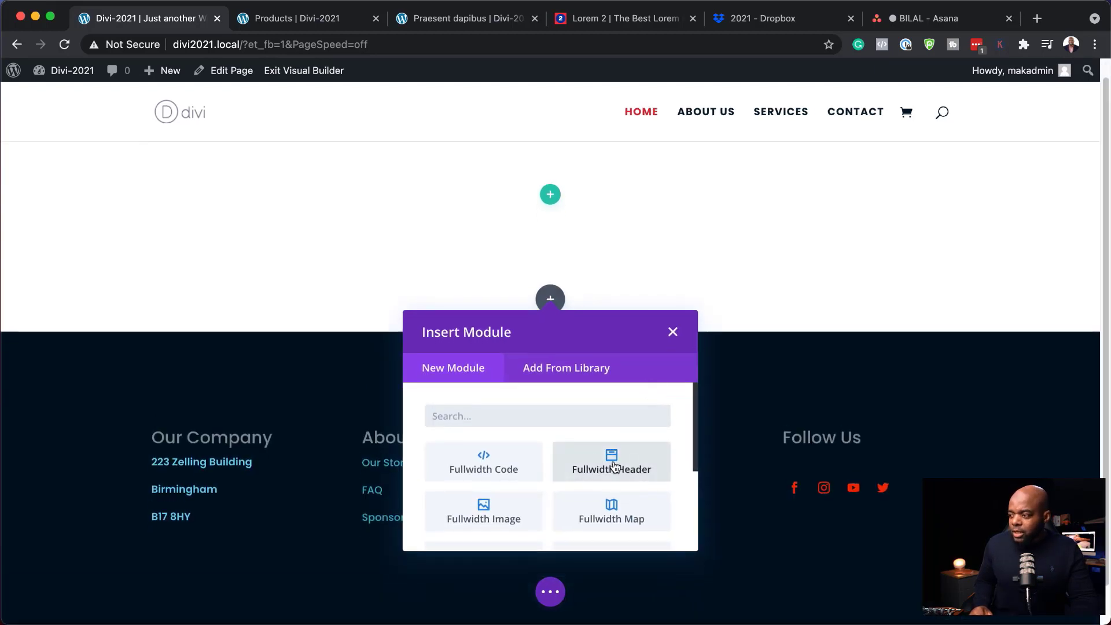
pyautogui.click(635, 467)
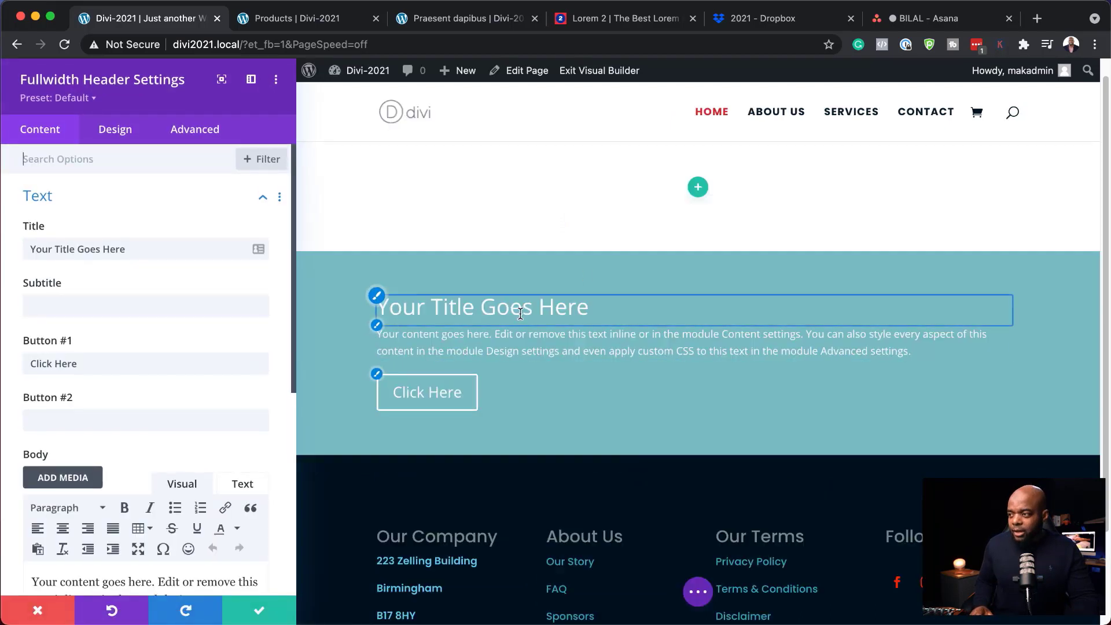
# - Set the header title to "Aliquam porttitor mauris" and clear the Button #1 text so it is empty
pyautogui.tripleClick(141, 249)
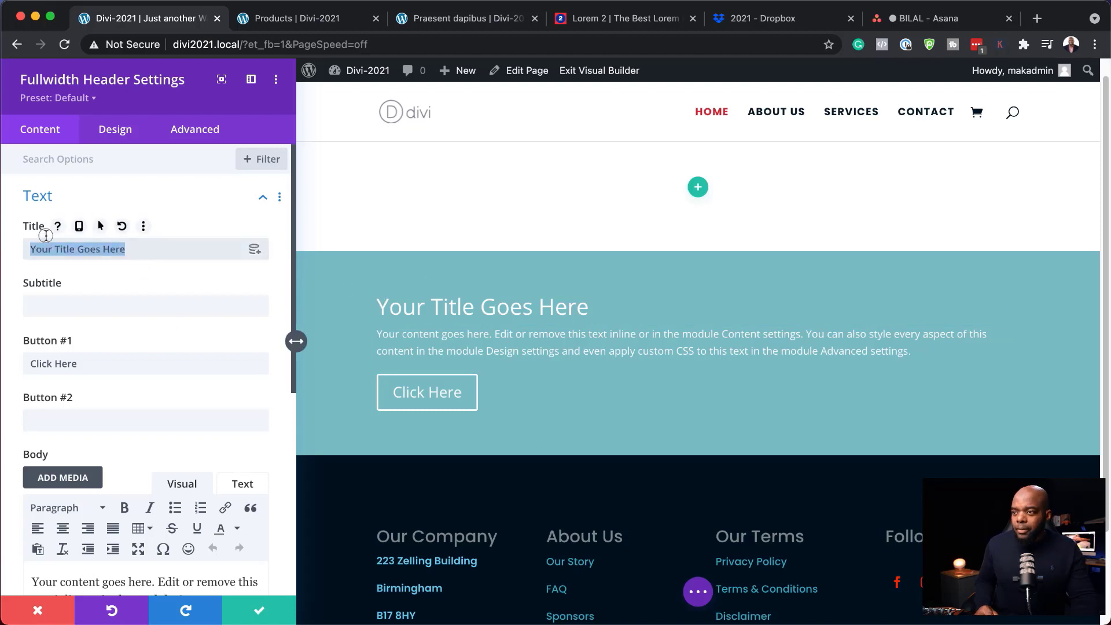
pyautogui.press('super+v')
pyautogui.scroll(-3, 59, 244)
pyautogui.tripleClick(64, 291)
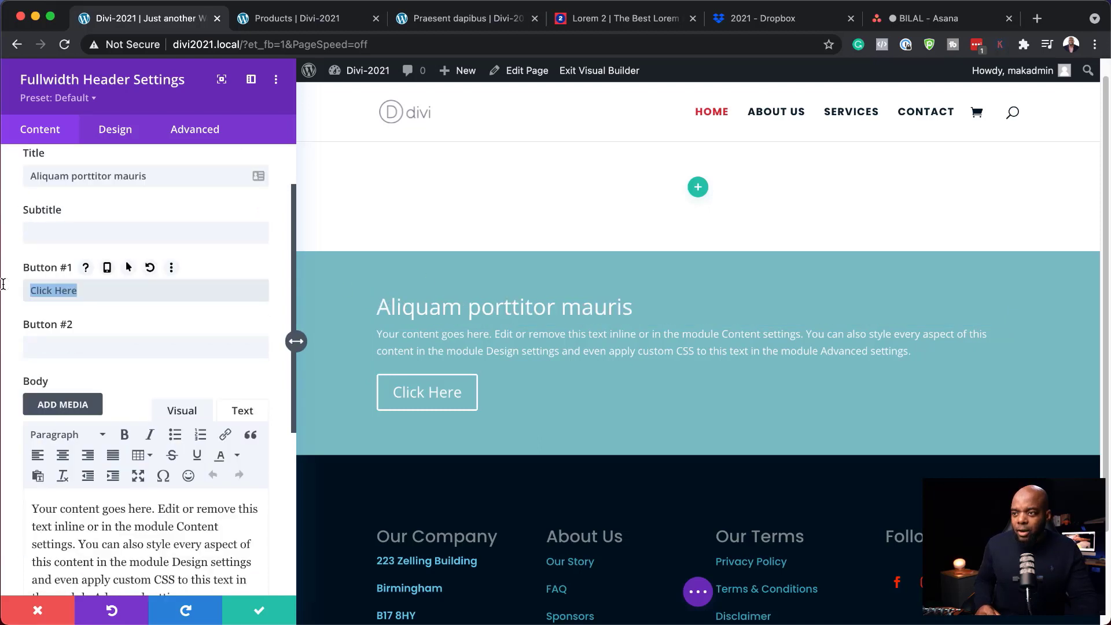
pyautogui.write('Start')
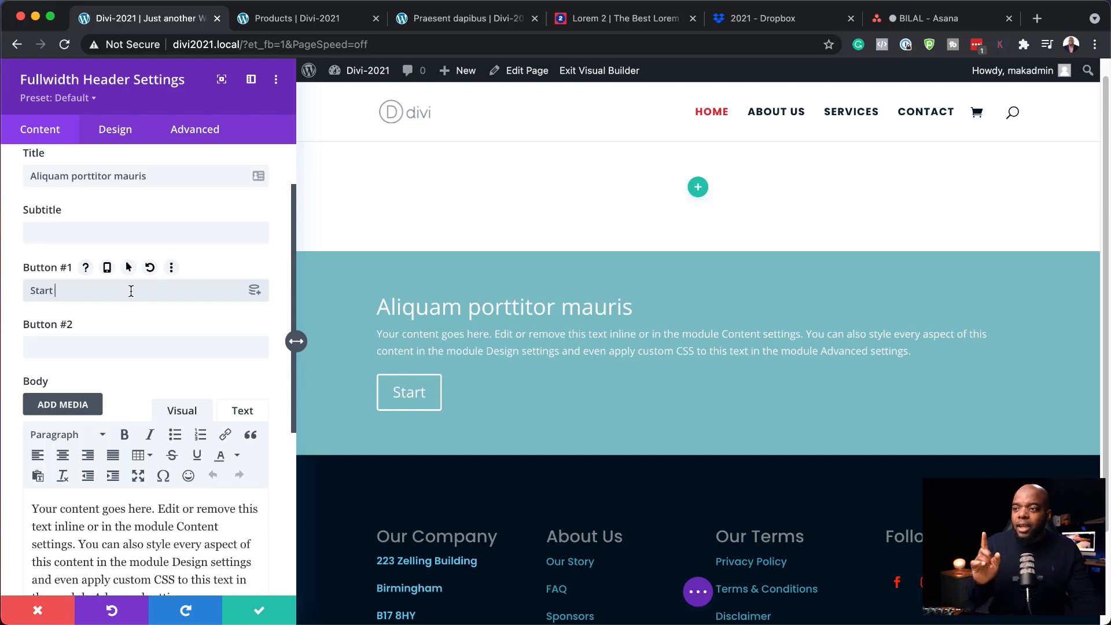
pyautogui.press('BackSpace')
pyautogui.press('BackSpace')
pyautogui.press('BackSpace')
pyautogui.press('BackSpace')
pyautogui.press('BackSpace')
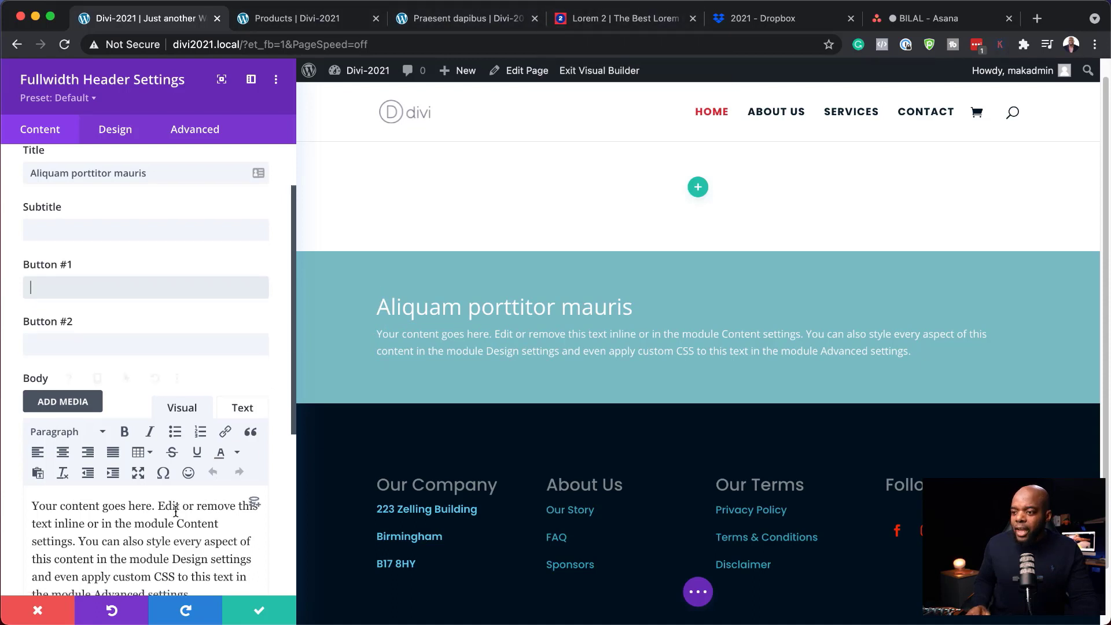
# - Replace the header's placeholder body text with the copied paragraph starting "Morbi in sem quis dui placerat ornare"
pyautogui.scroll(-2, 112, 494)
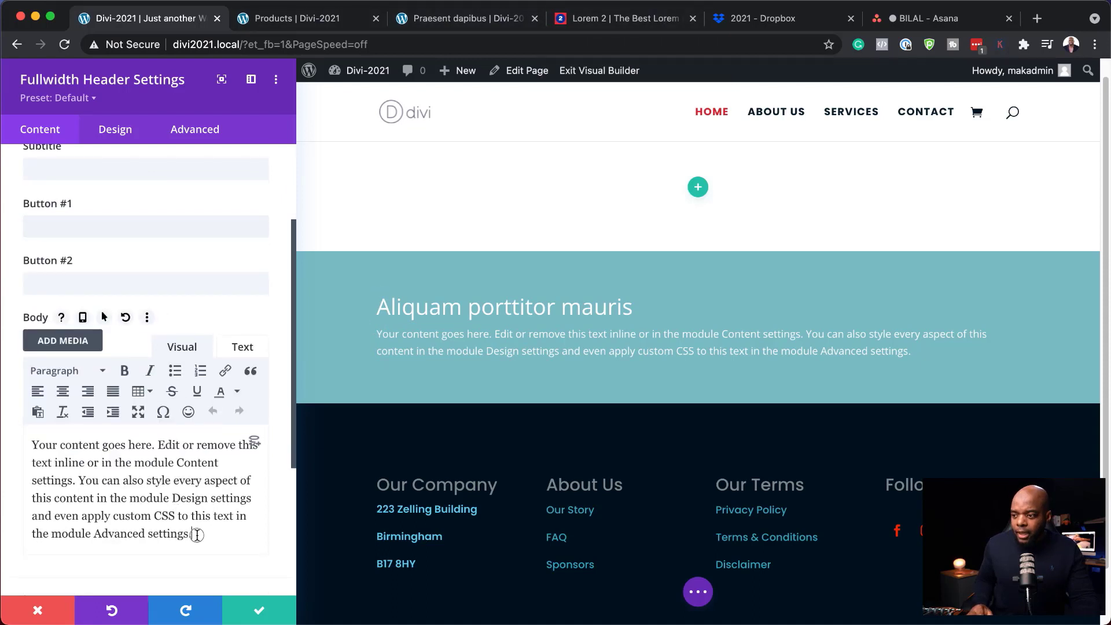
pyautogui.moveTo(192, 534); pyautogui.dragTo(28, 445)
pyautogui.press('super+v')
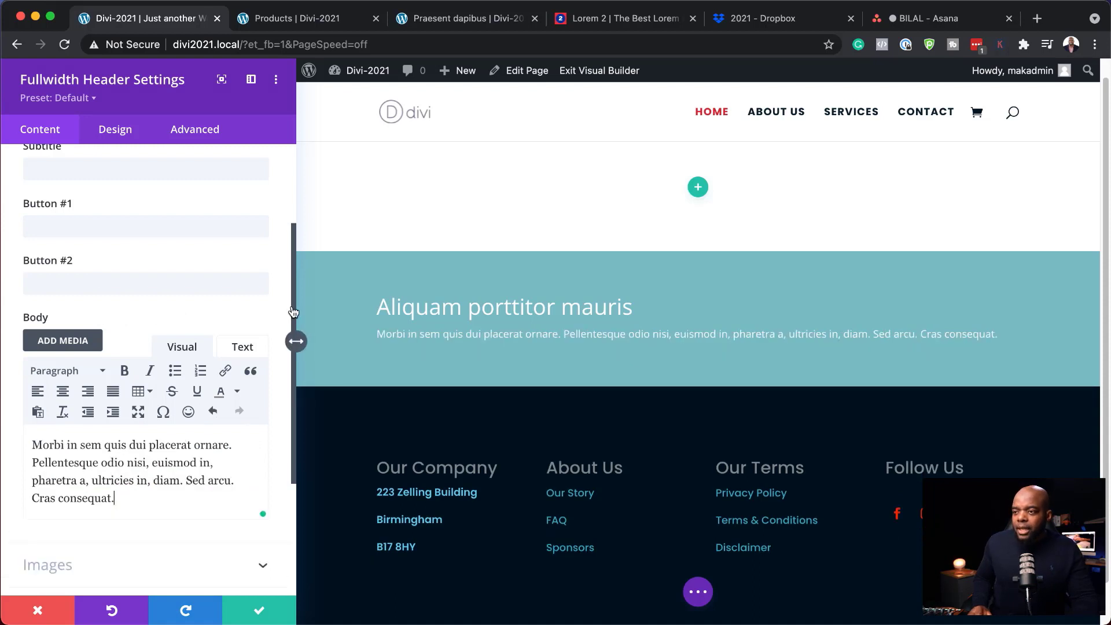
# - Remove the header's background color and use the black-and-white motorcyclist photo from the media library as its background image
pyautogui.scroll(-3, 146, 464)
pyautogui.scroll(-3, 148, 463)
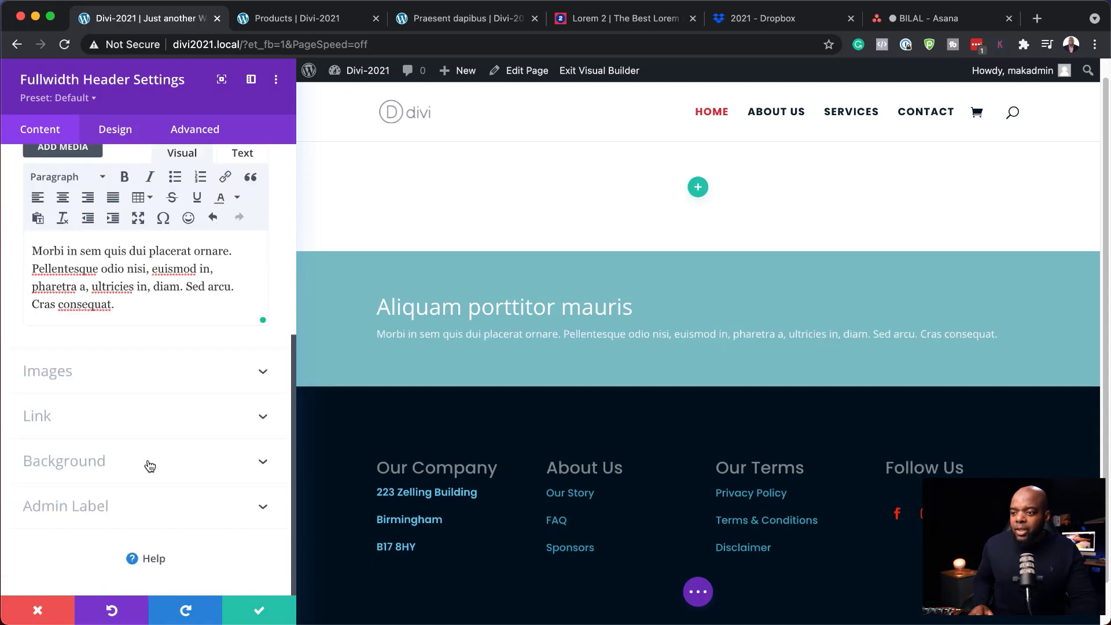
pyautogui.click(103, 468)
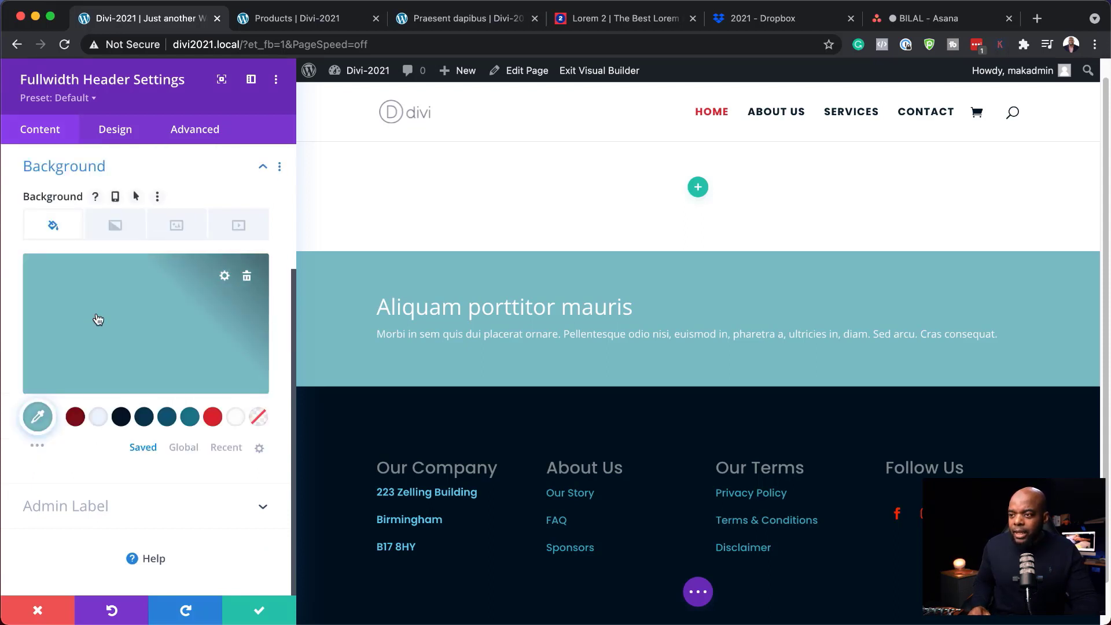
pyautogui.click(247, 280)
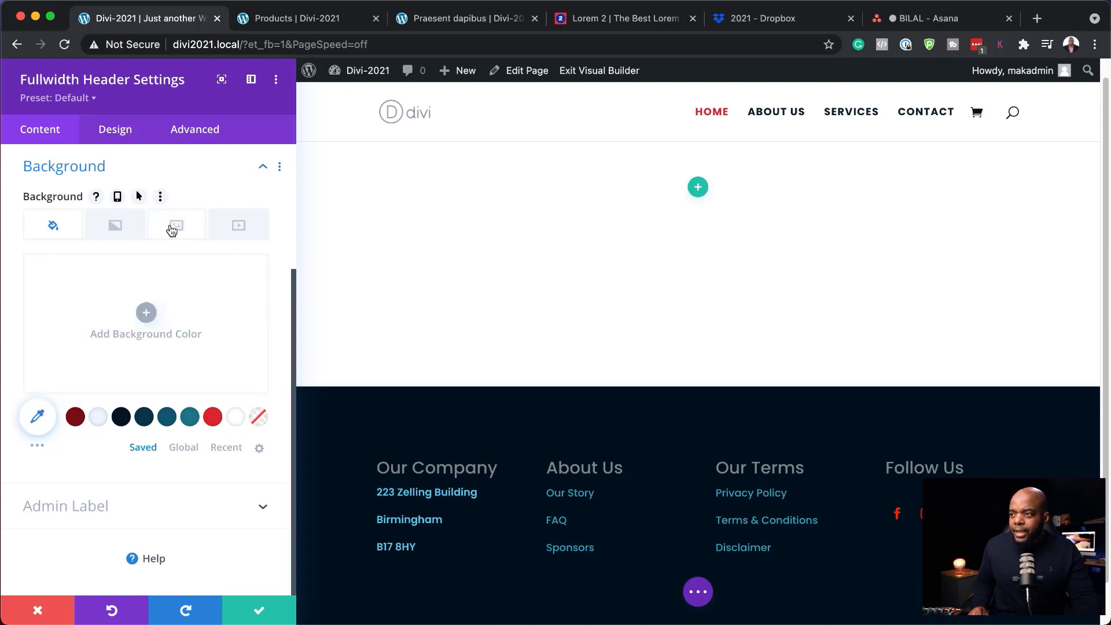
pyautogui.click(176, 225)
pyautogui.click(152, 310)
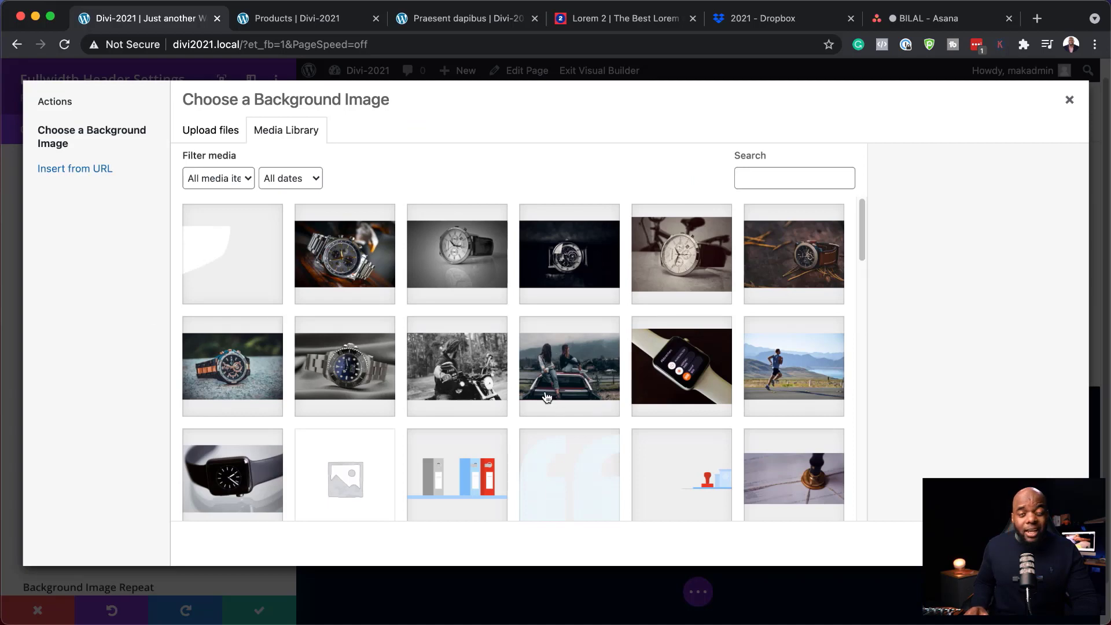
pyautogui.click(467, 373)
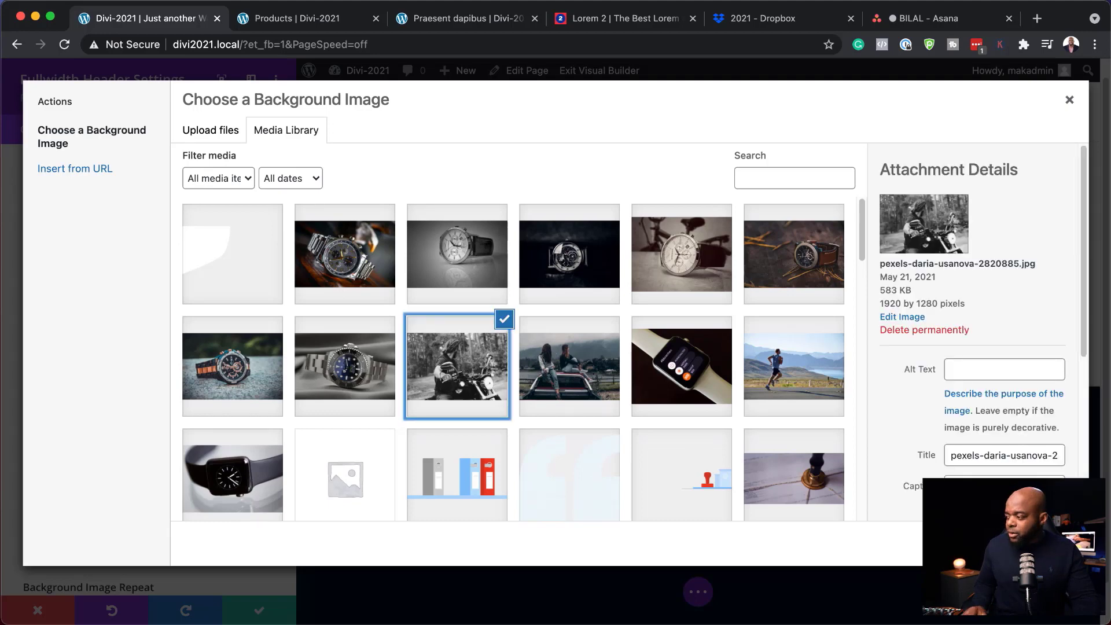
pyautogui.click(1029, 543)
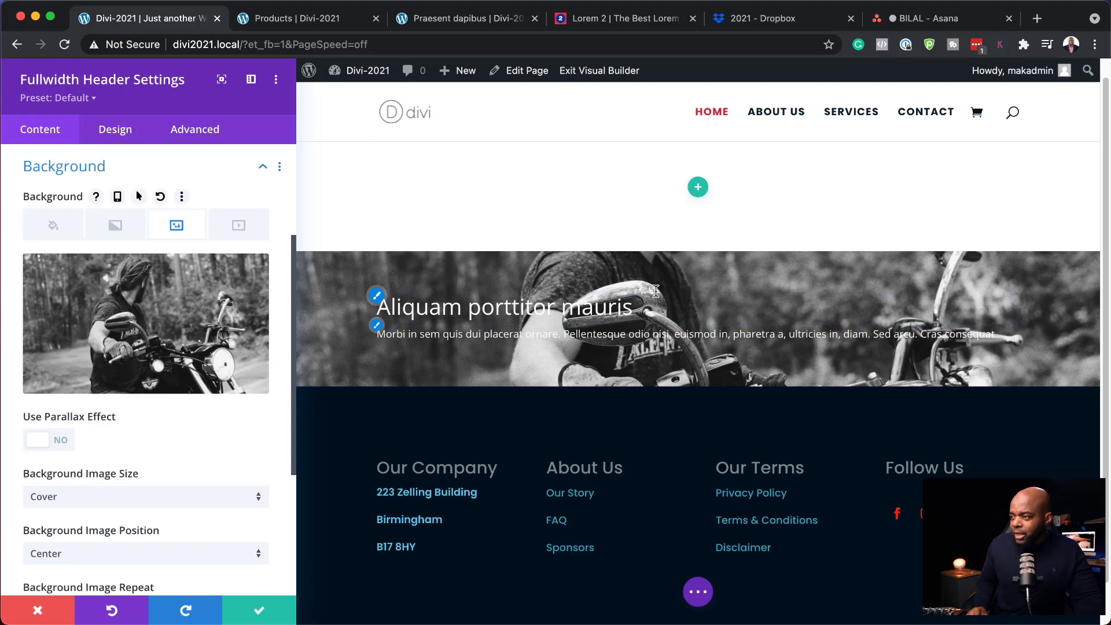
# - Center the header's text and logo alignment and make the header fullscreen
pyautogui.click(118, 137)
pyautogui.click(89, 209)
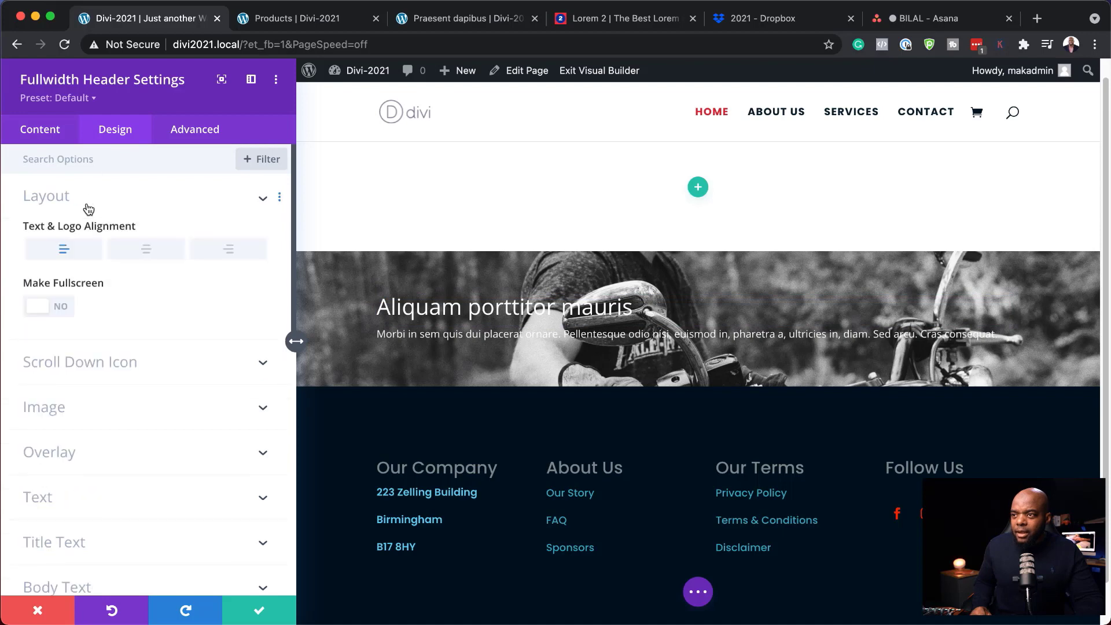
pyautogui.click(145, 250)
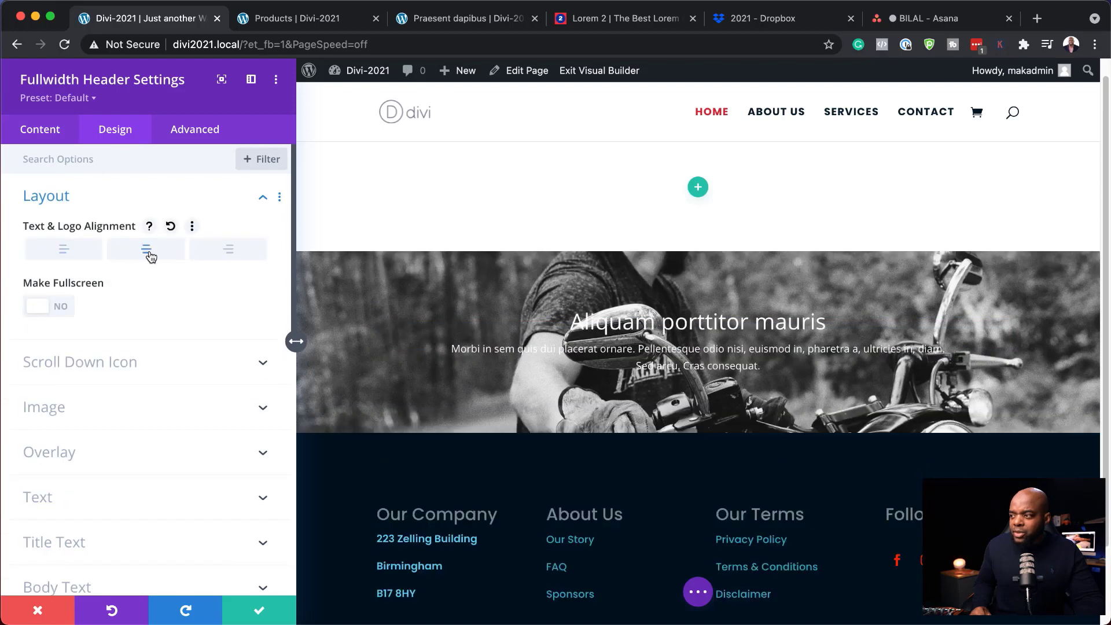
pyautogui.click(59, 306)
pyautogui.scroll(-3, 717, 339)
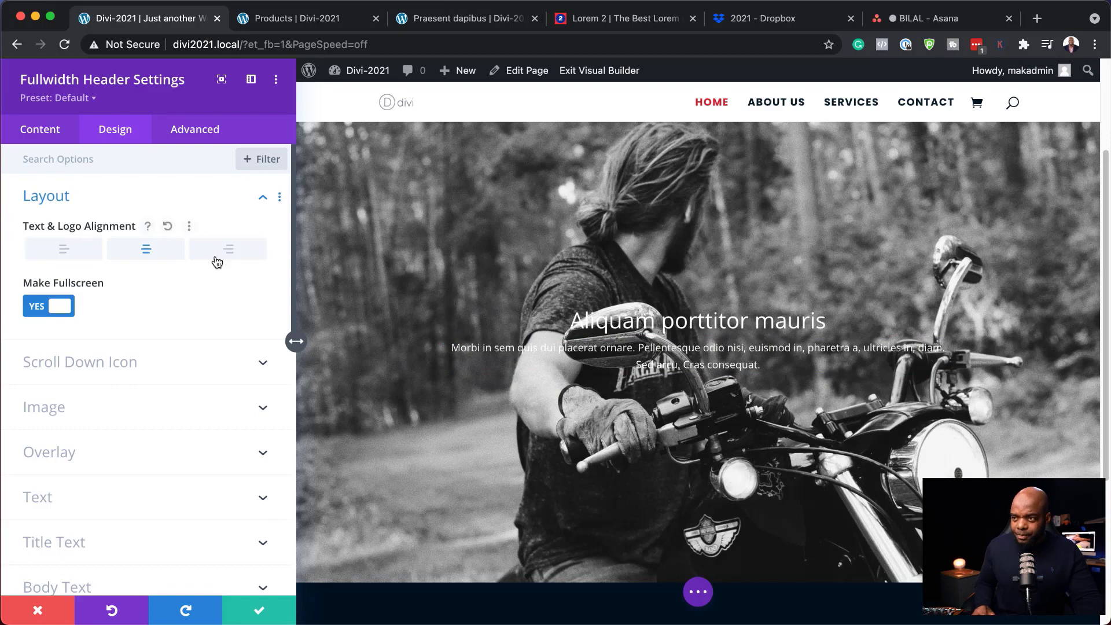
# - Set the header's background color to dark navy #021927 and its background image blend to Multiply
pyautogui.click(49, 133)
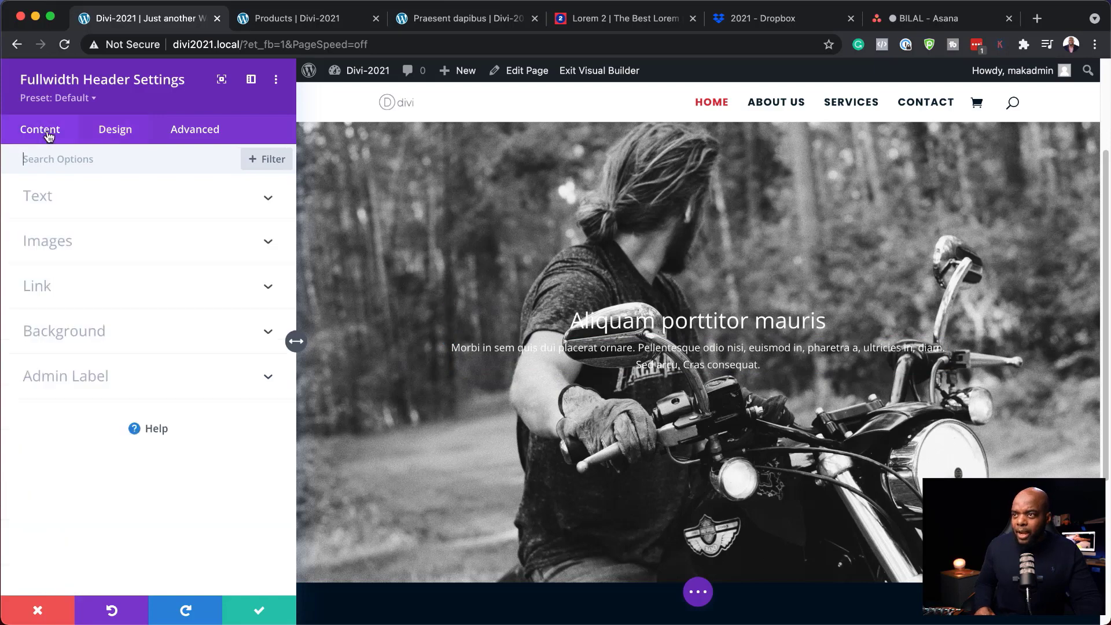
pyautogui.click(87, 336)
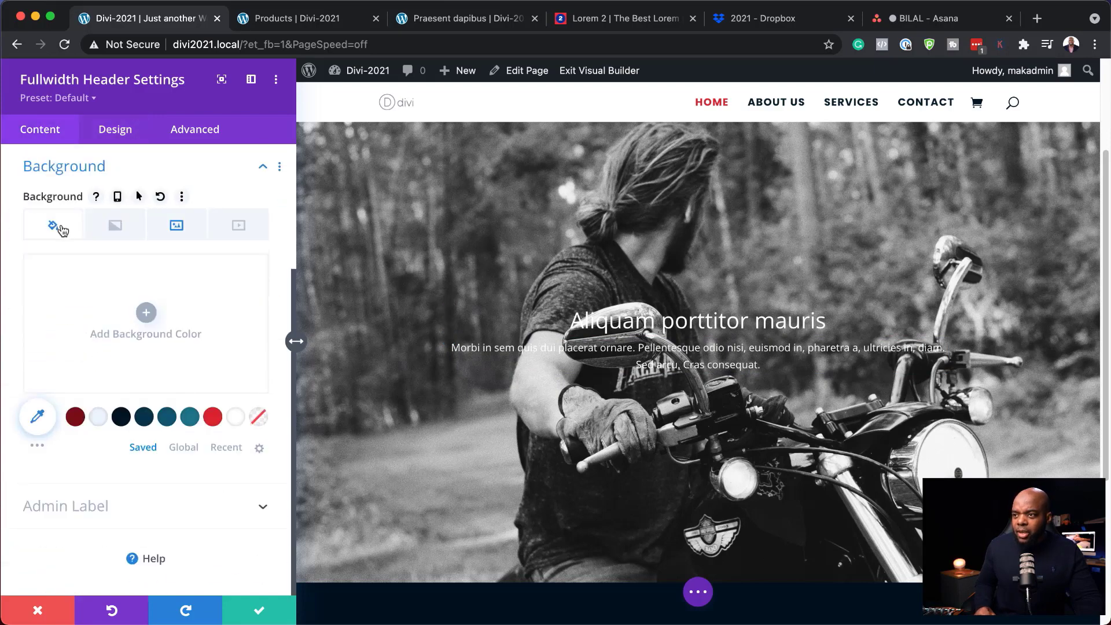
pyautogui.click(122, 418)
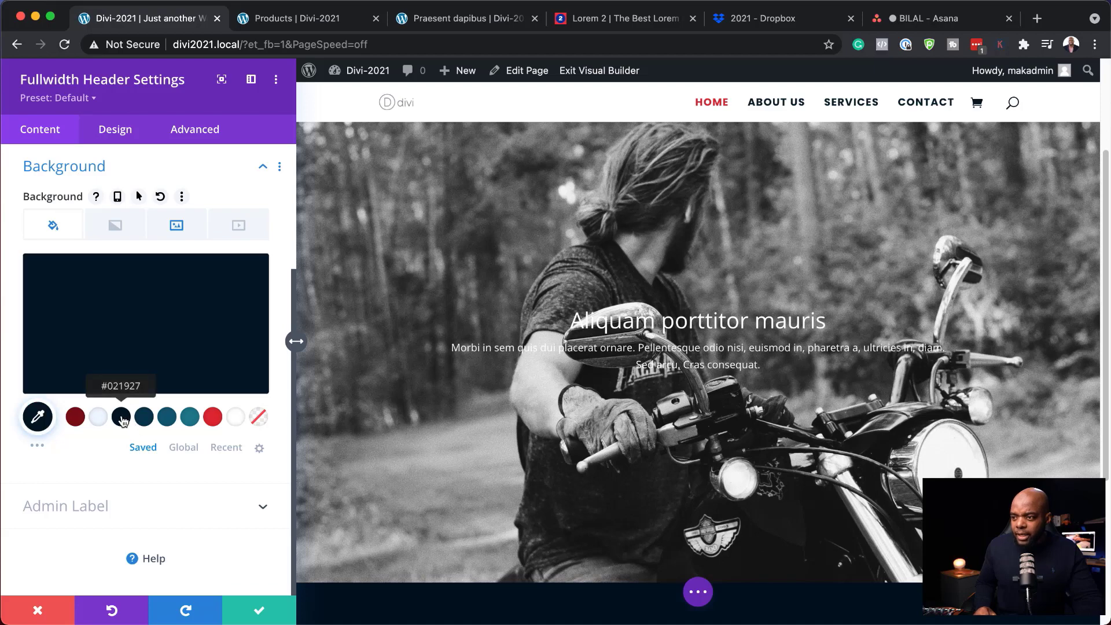
pyautogui.click(185, 228)
pyautogui.scroll(-5, 204, 408)
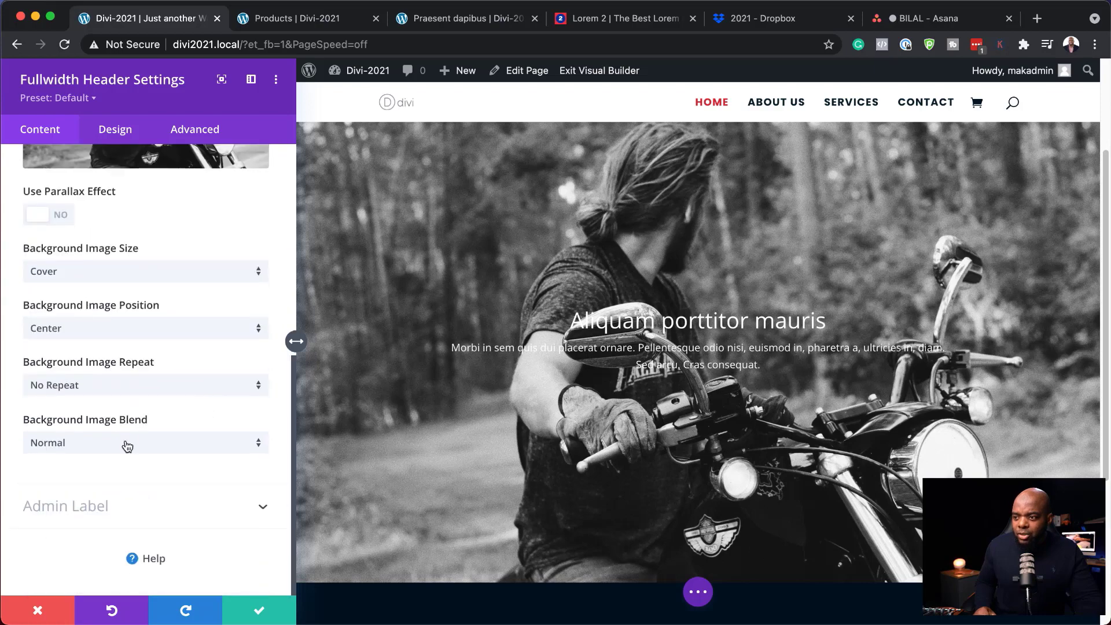
pyautogui.click(127, 446)
pyautogui.click(116, 183)
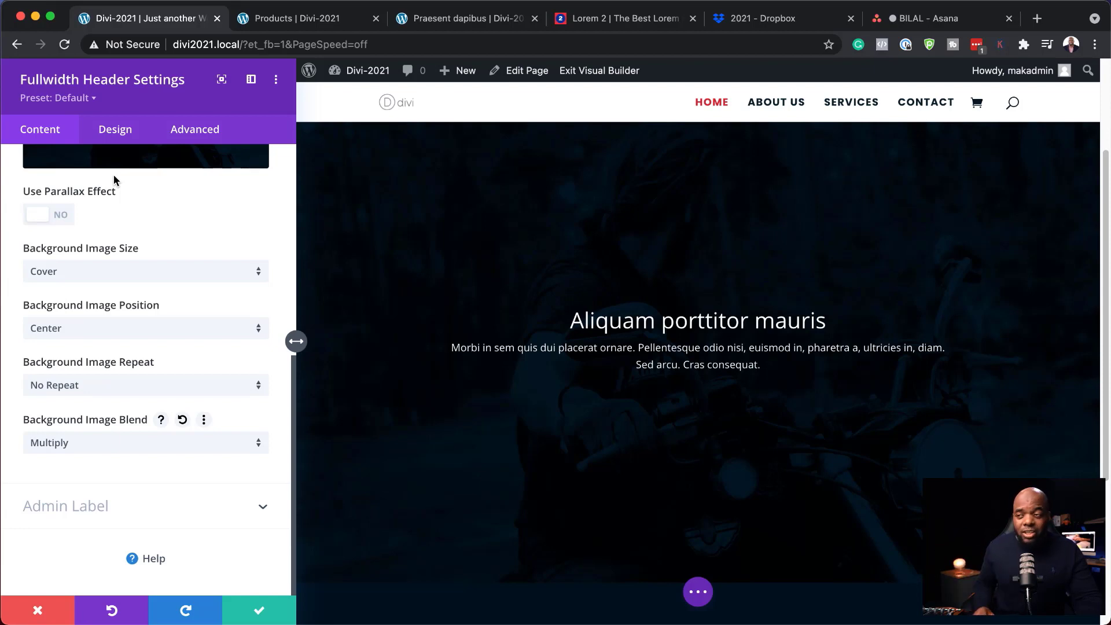
# - Lower the opacity of the header's navy background color to 0.82
pyautogui.scroll(5, 201, 268)
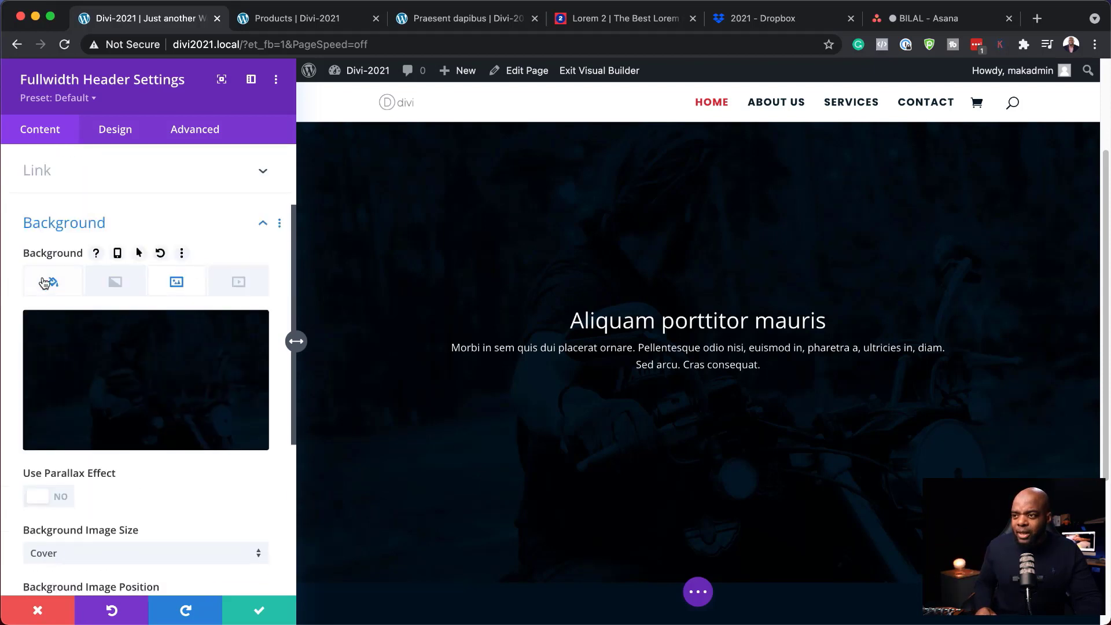
pyautogui.click(52, 283)
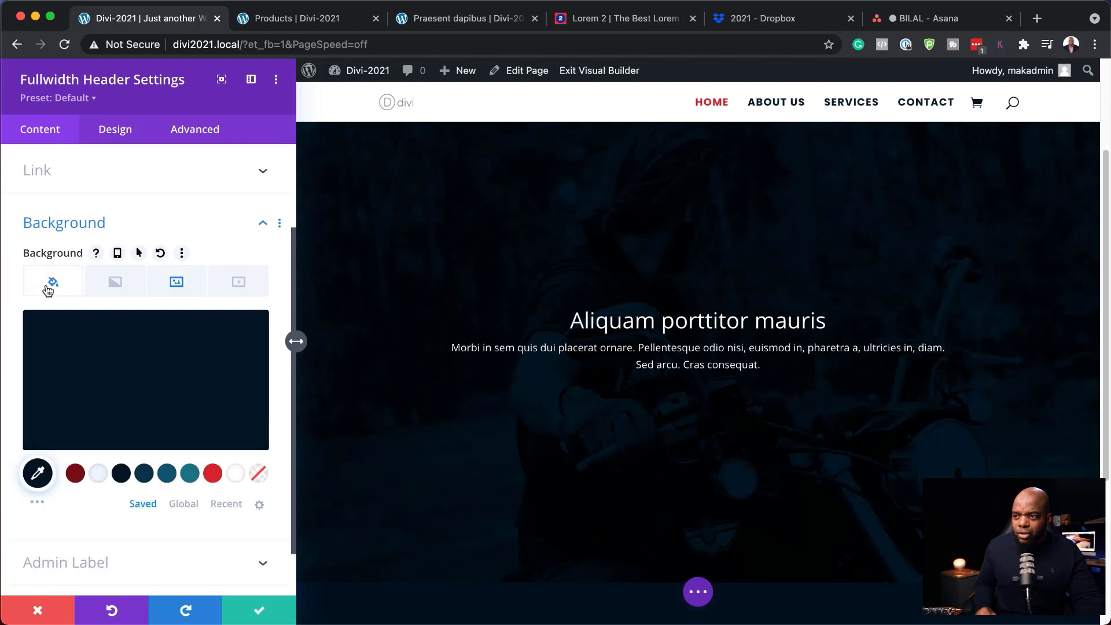
pyautogui.moveTo(84, 355)
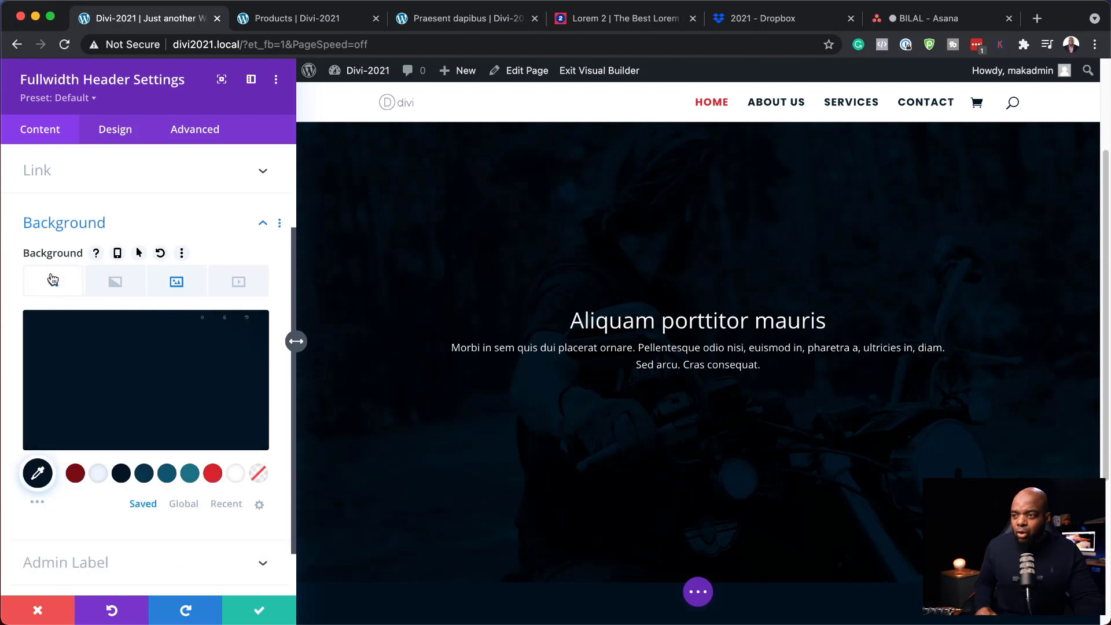
pyautogui.click(248, 334)
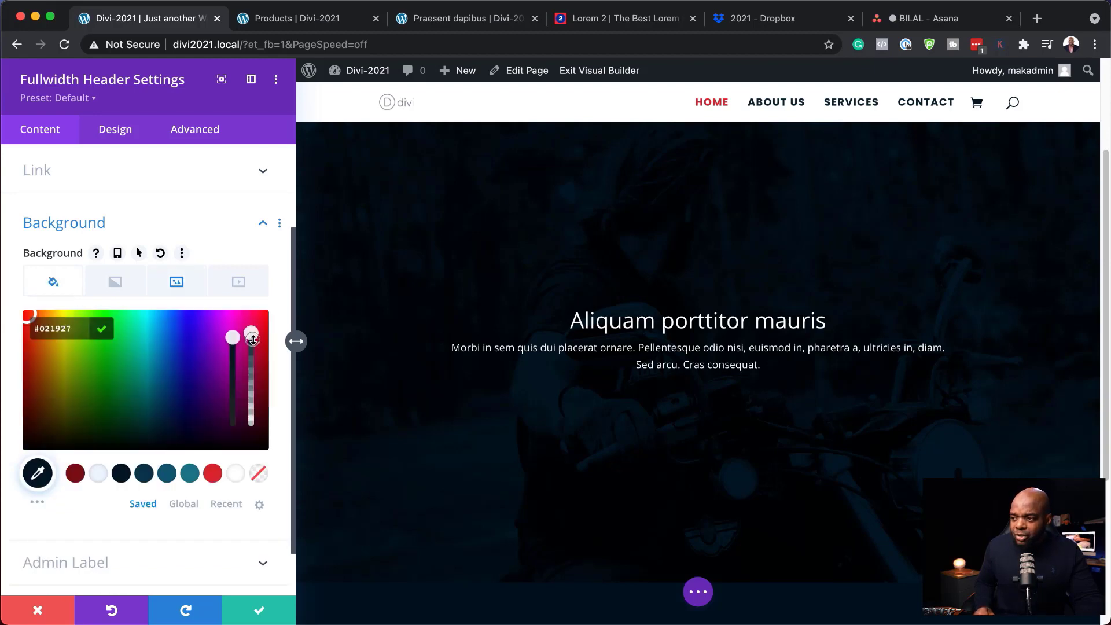
pyautogui.moveTo(253, 340); pyautogui.dragTo(255, 363)
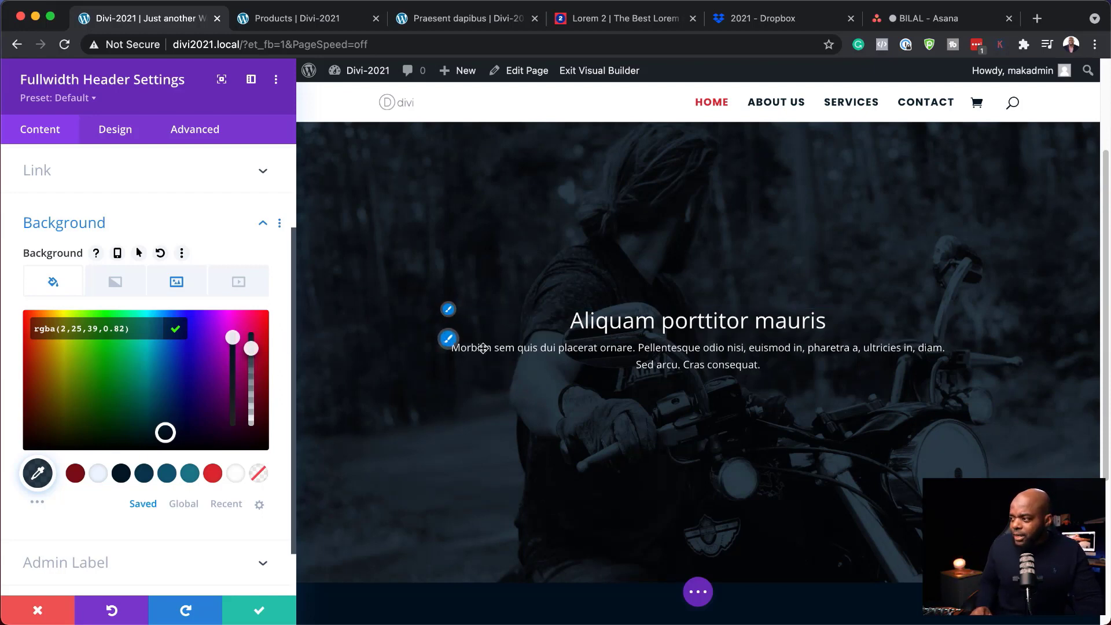
# - Set the header's title font to Poppins and its style to all uppercase
pyautogui.click(450, 312)
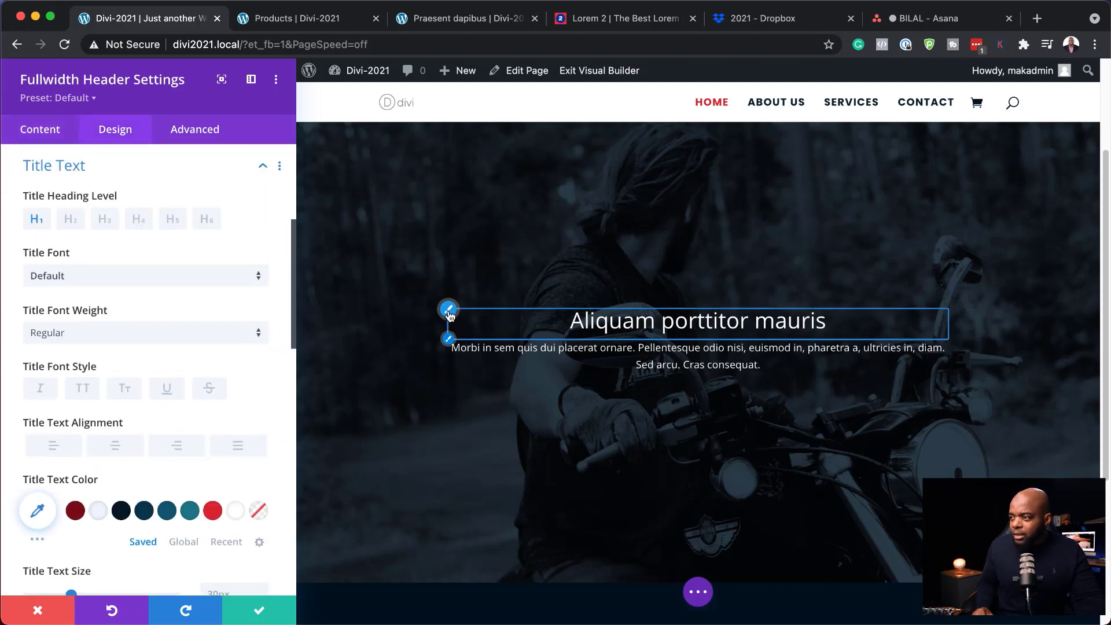
pyautogui.click(126, 279)
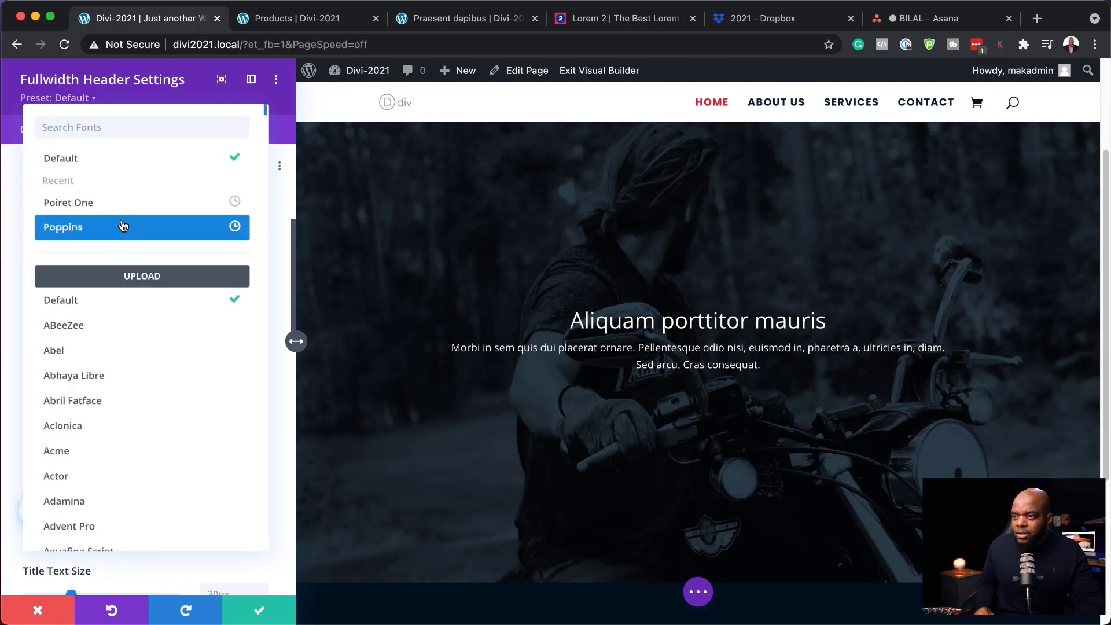
pyautogui.click(121, 226)
pyautogui.click(83, 387)
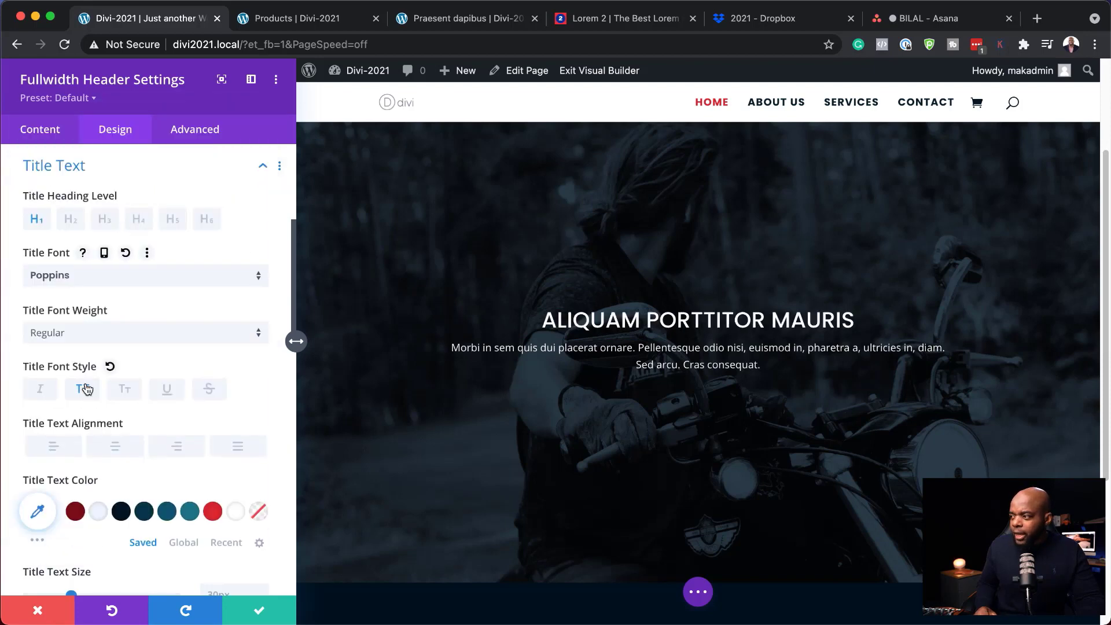
# - Set the header's body text font to Poppins
pyautogui.click(448, 338)
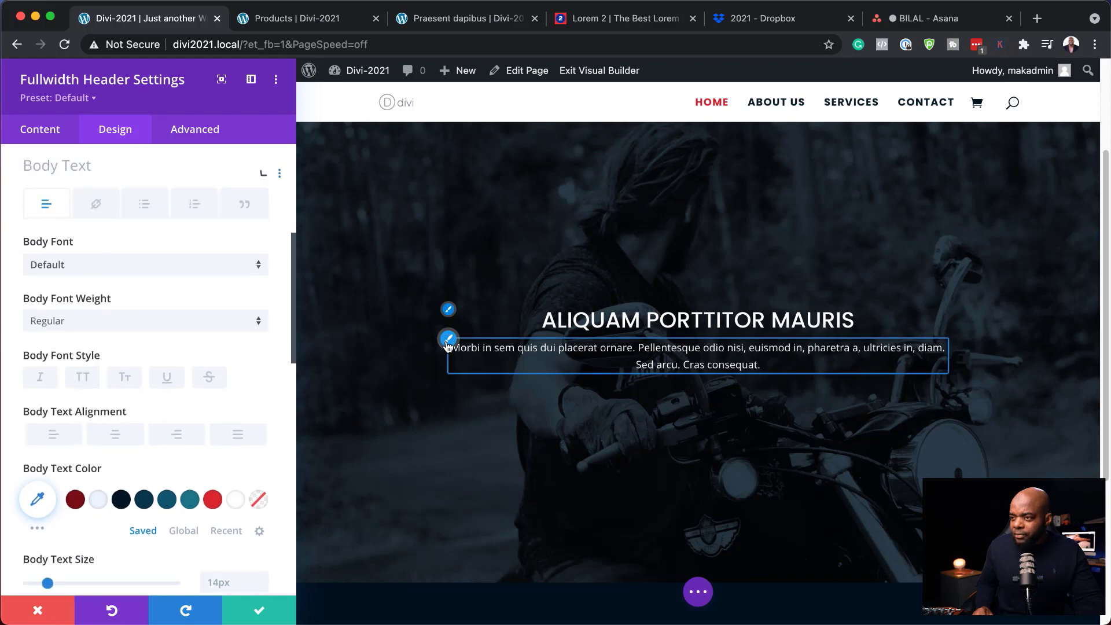
pyautogui.click(77, 266)
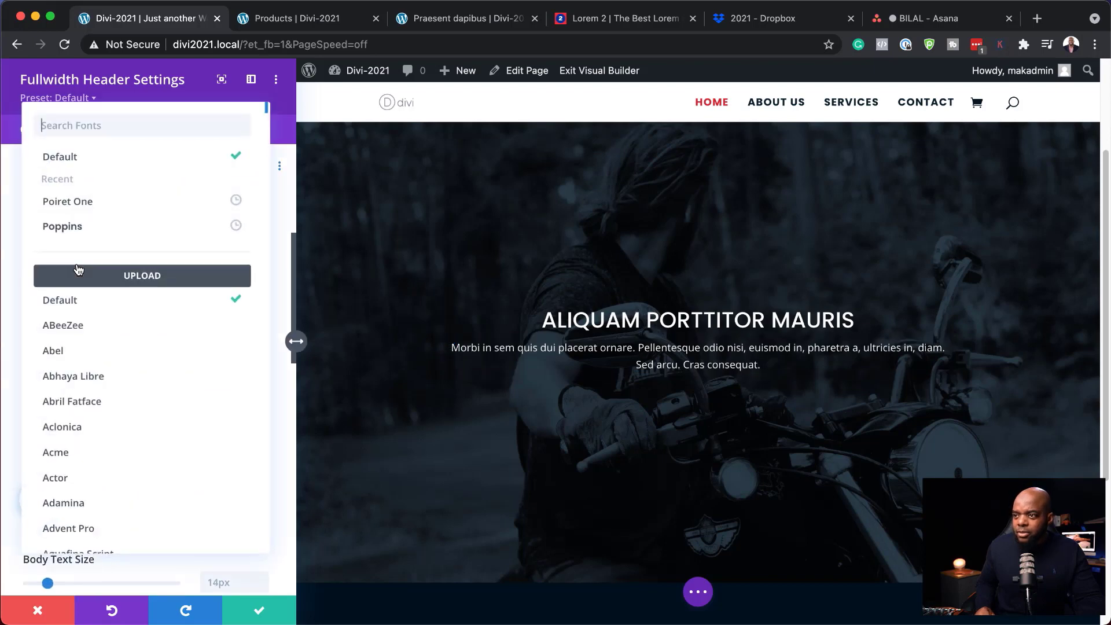
pyautogui.click(81, 233)
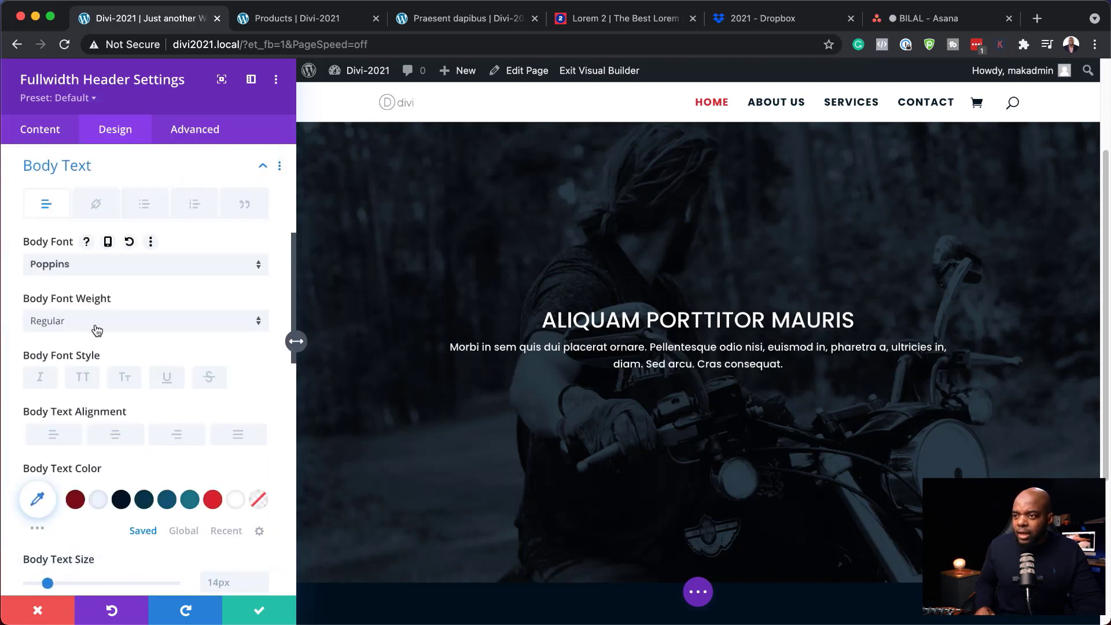
pyautogui.scroll(-2, 86, 405)
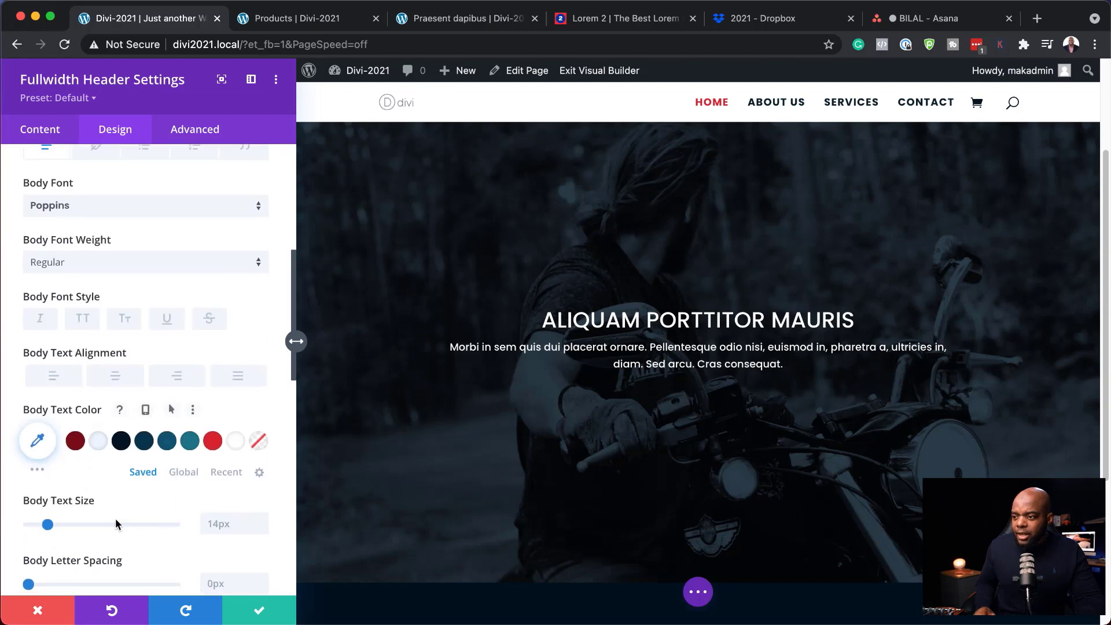
# - Set the header's body text size to 20px and its line height to 1.9em
pyautogui.moveTo(47, 525); pyautogui.dragTo(57, 527)
pyautogui.scroll(-5, 169, 516)
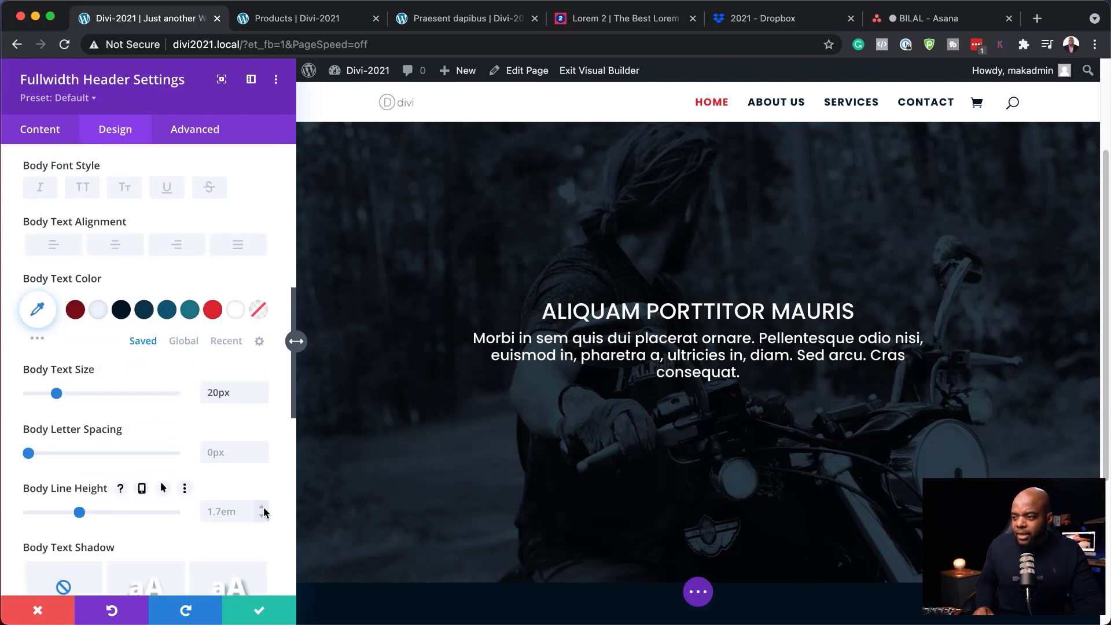
pyautogui.click(263, 508)
pyautogui.click(263, 508)
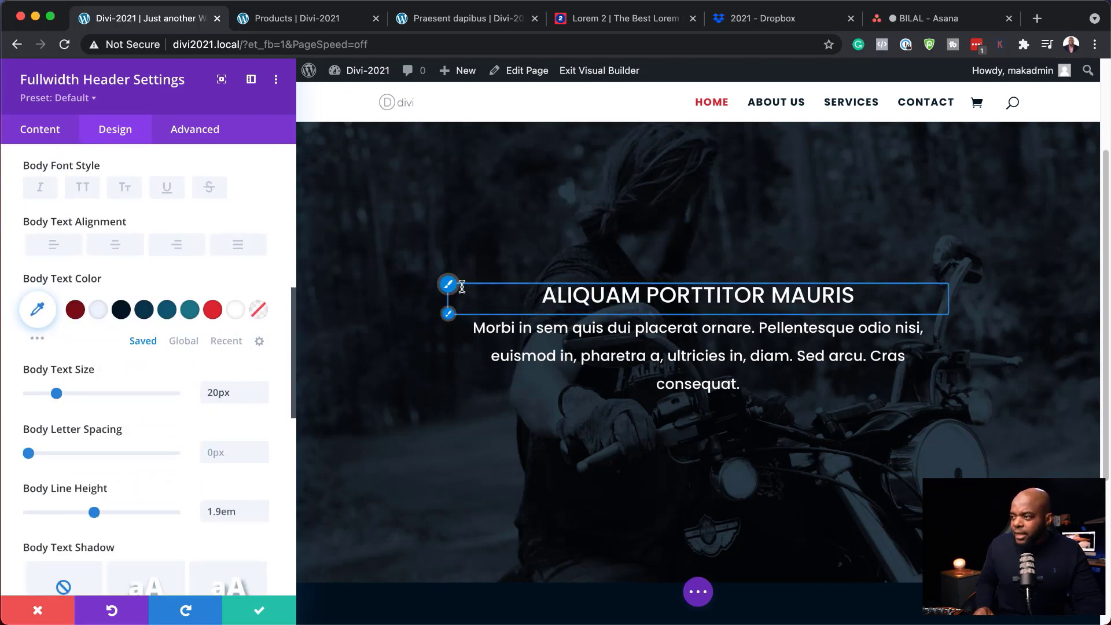
# - Set the header title's font weight to Light and its letter spacing to 11px
pyautogui.click(450, 285)
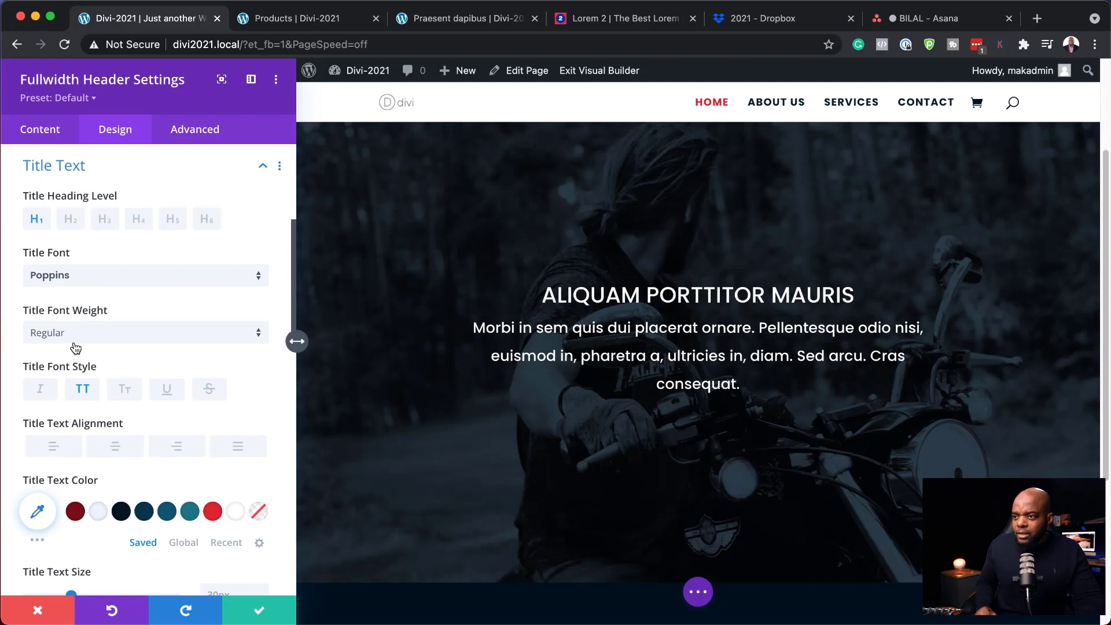
pyautogui.click(77, 340)
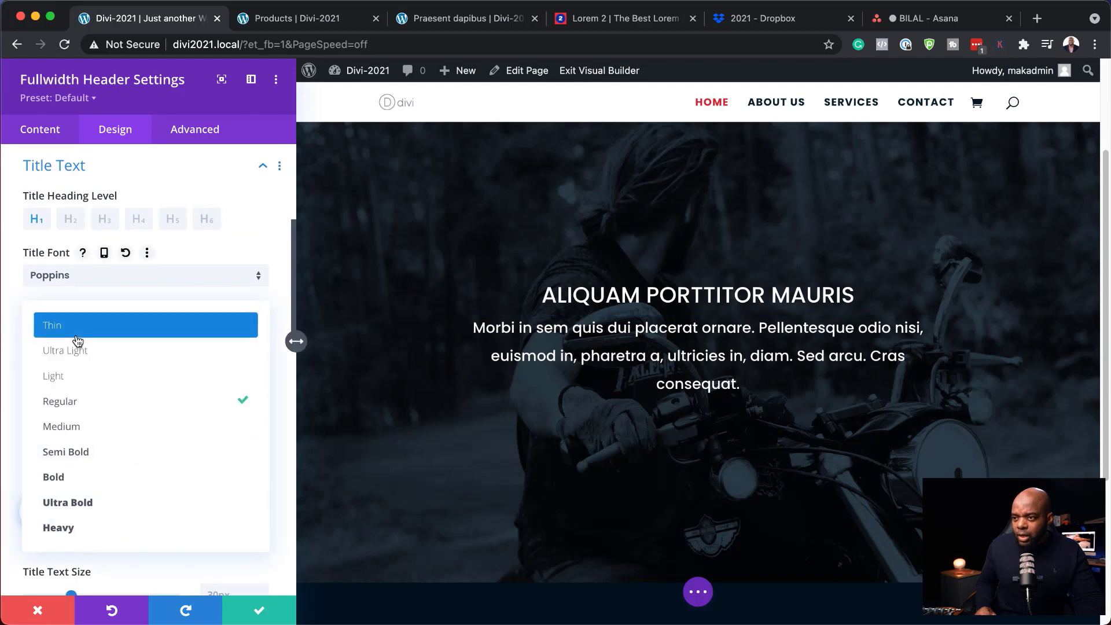
pyautogui.click(91, 373)
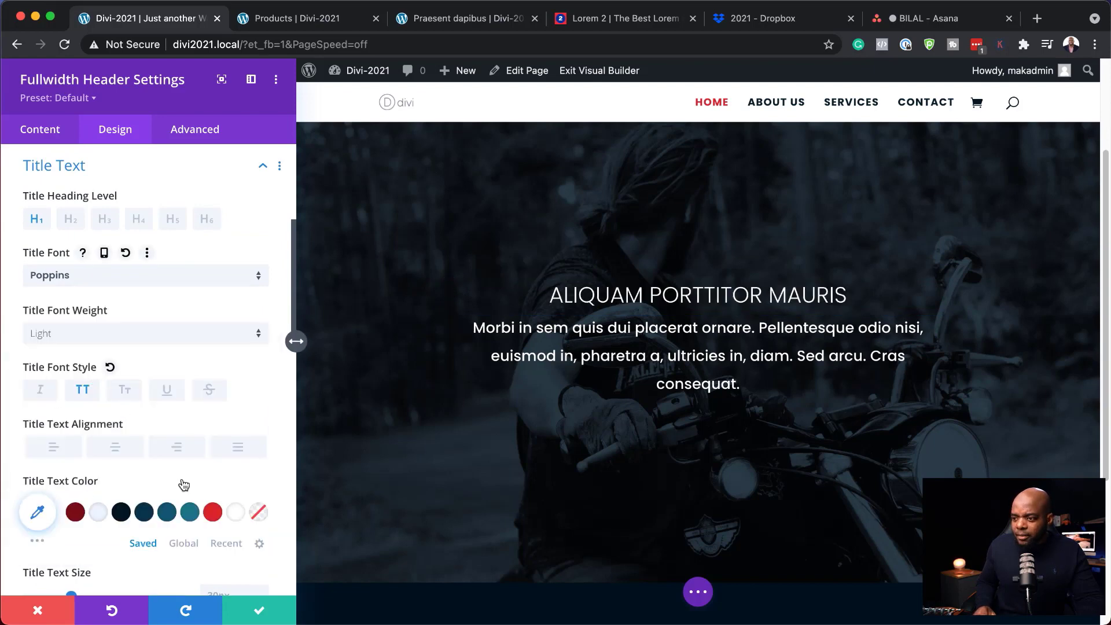
pyautogui.scroll(-1, 210, 492)
pyautogui.scroll(-5, 210, 492)
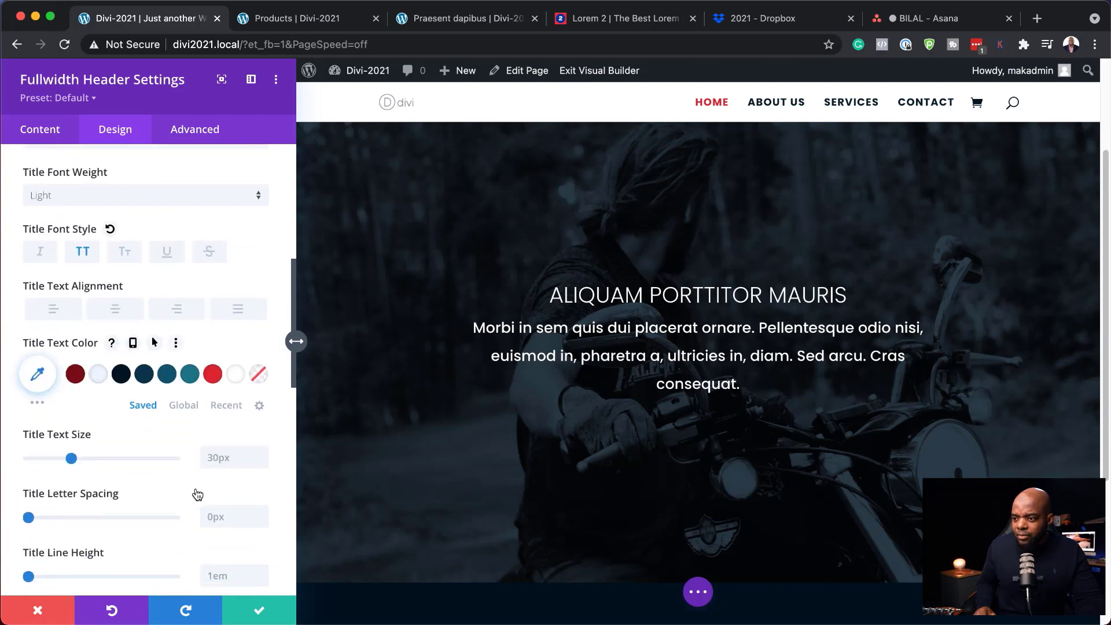
pyautogui.moveTo(27, 521); pyautogui.dragTo(46, 522)
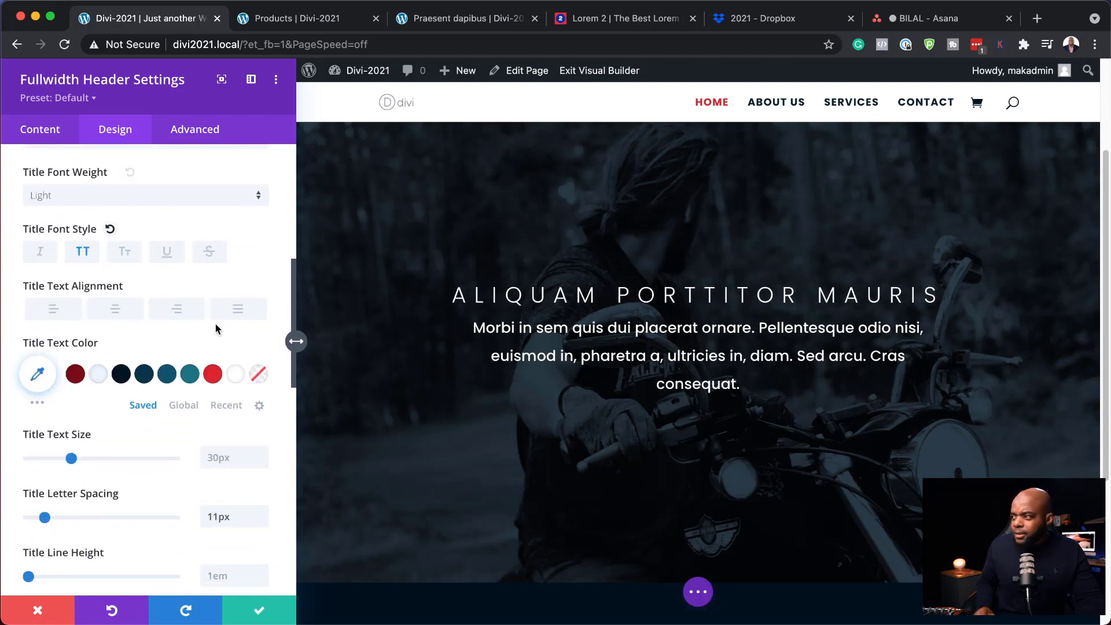
# - Try the Ultra Light font weight on the header's title and switch it back to Light
pyautogui.scroll(1, 215, 328)
pyautogui.click(113, 239)
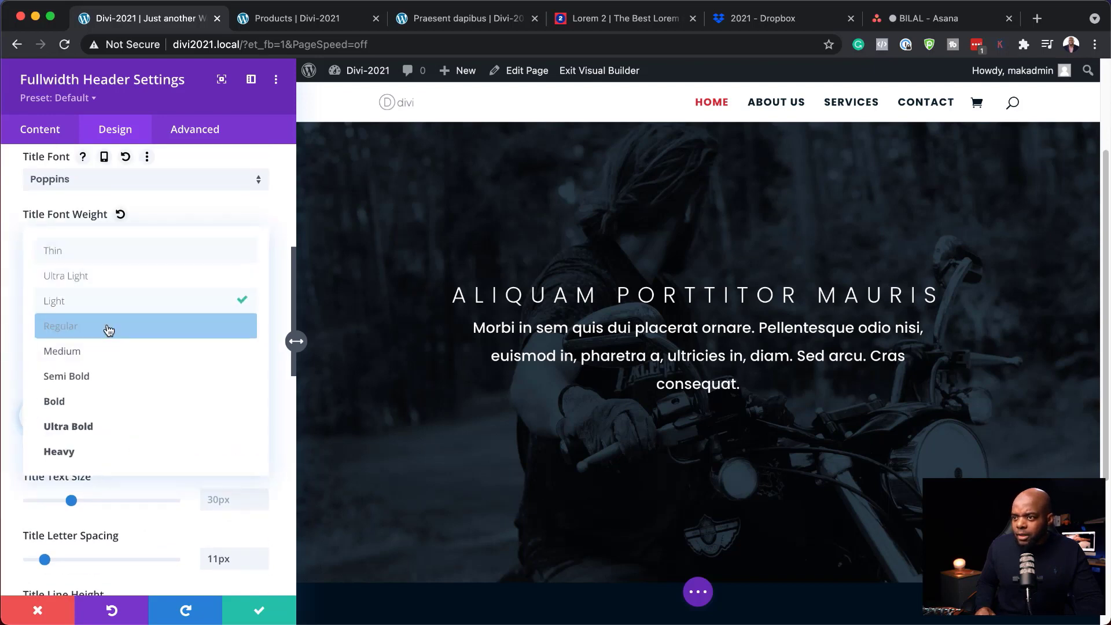
pyautogui.click(101, 276)
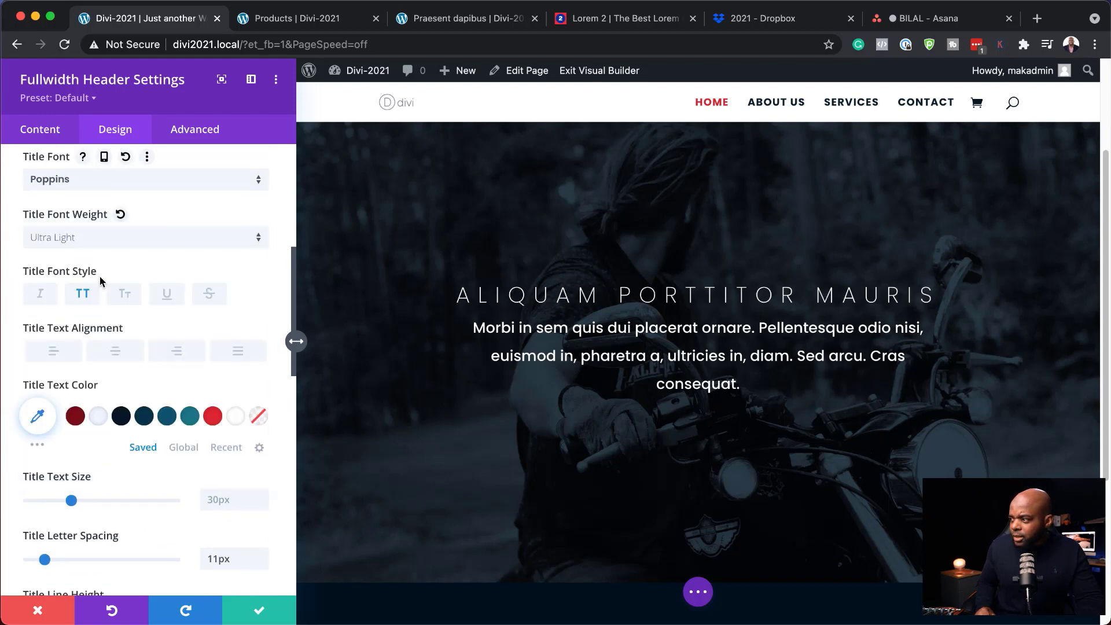
pyautogui.click(85, 243)
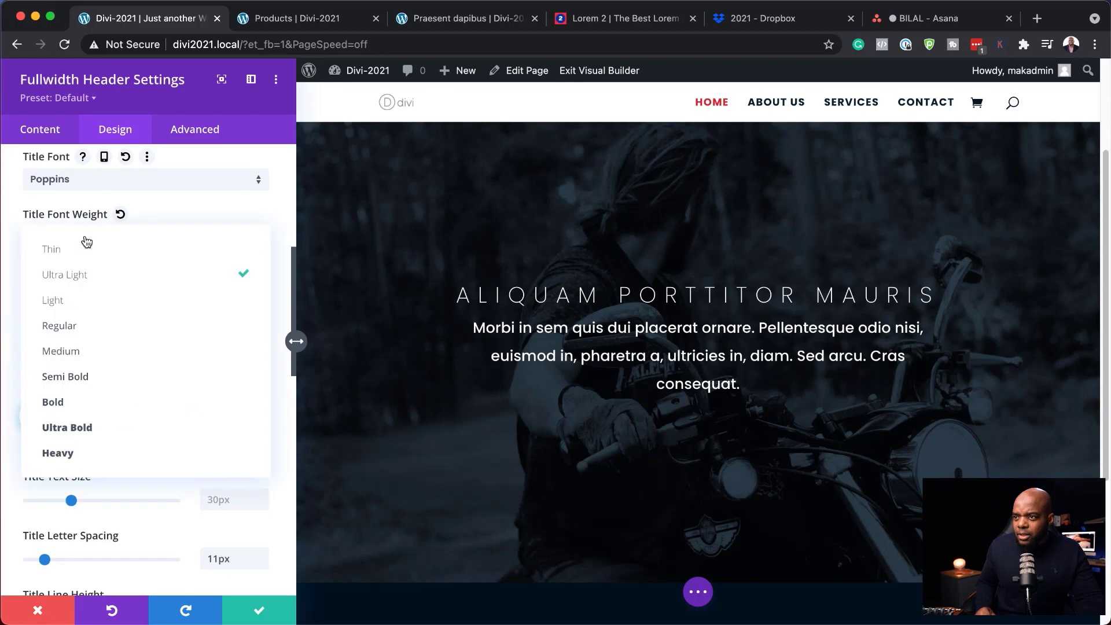
pyautogui.click(90, 306)
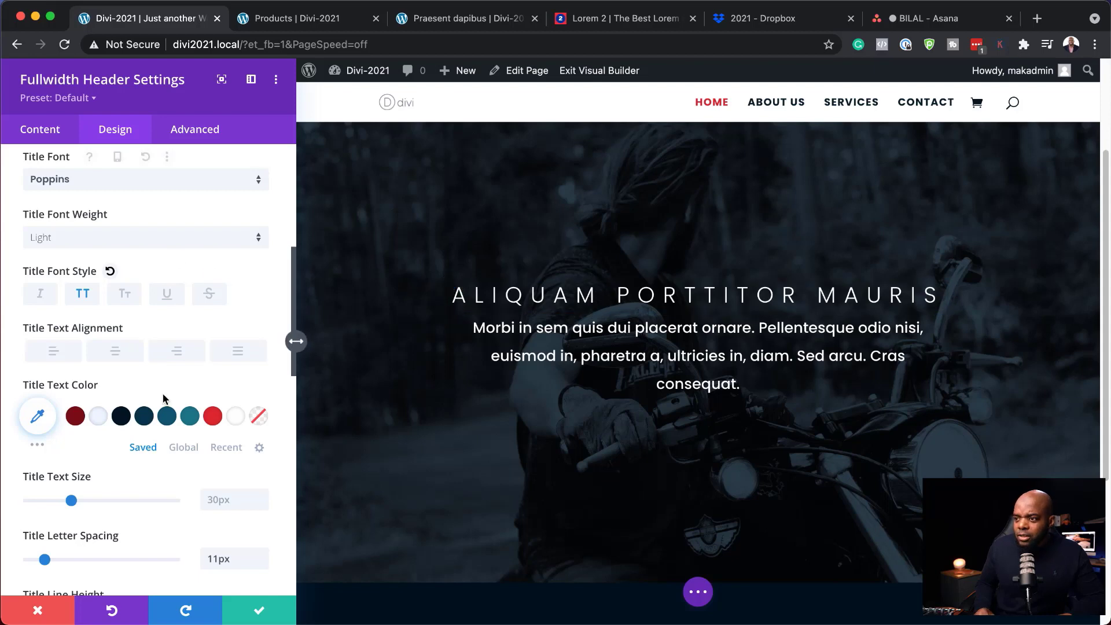
# - Set the header title's font weight to Bold and its text size to 48px
pyautogui.moveTo(74, 503)
pyautogui.mouseDown()
pyautogui.moveTo(93, 504)
pyautogui.moveTo(64, 507)
pyautogui.mouseUp()
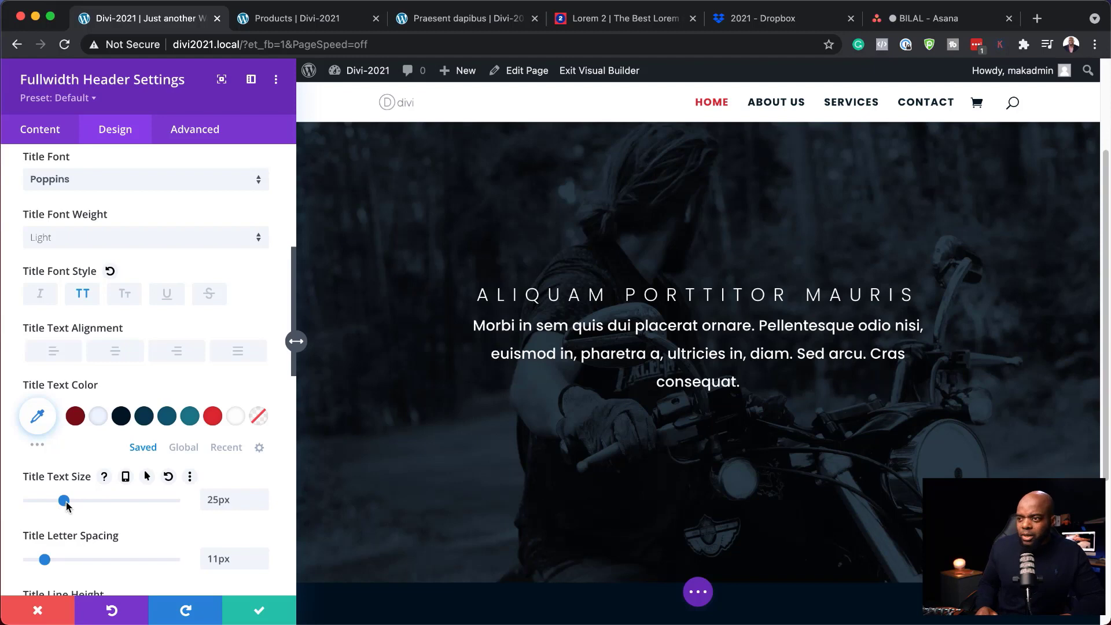
pyautogui.click(95, 238)
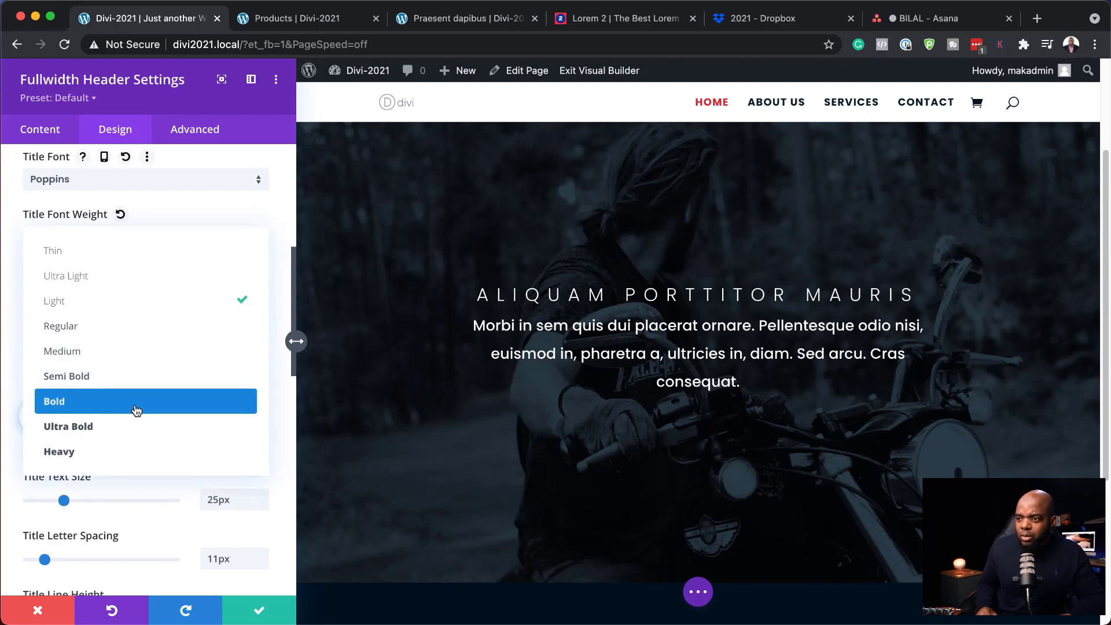
pyautogui.click(135, 411)
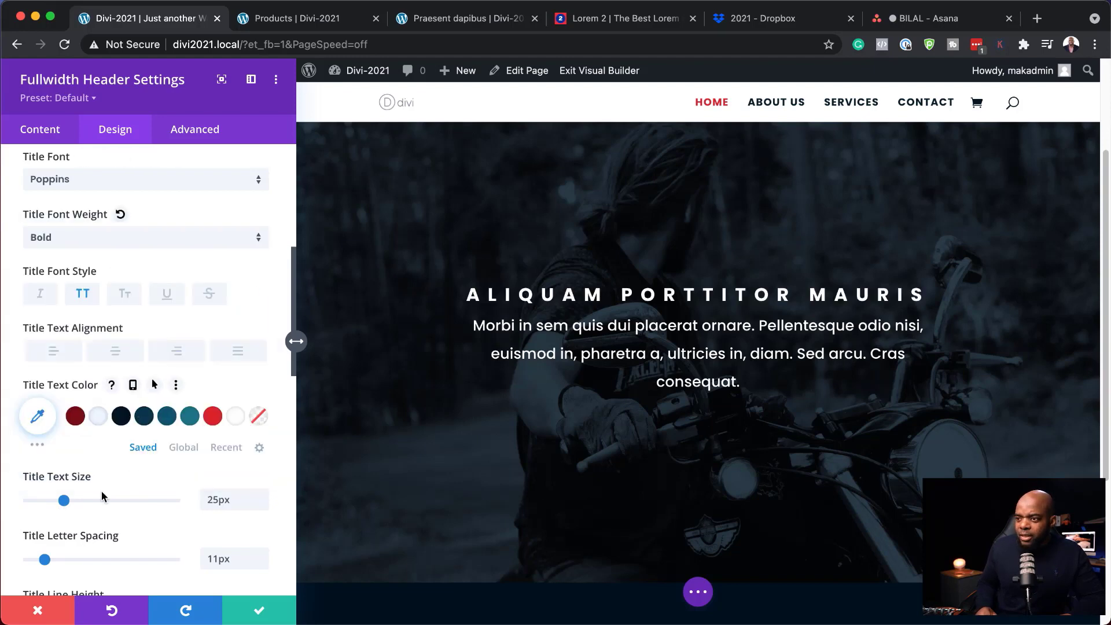
pyautogui.moveTo(64, 501); pyautogui.dragTo(99, 507)
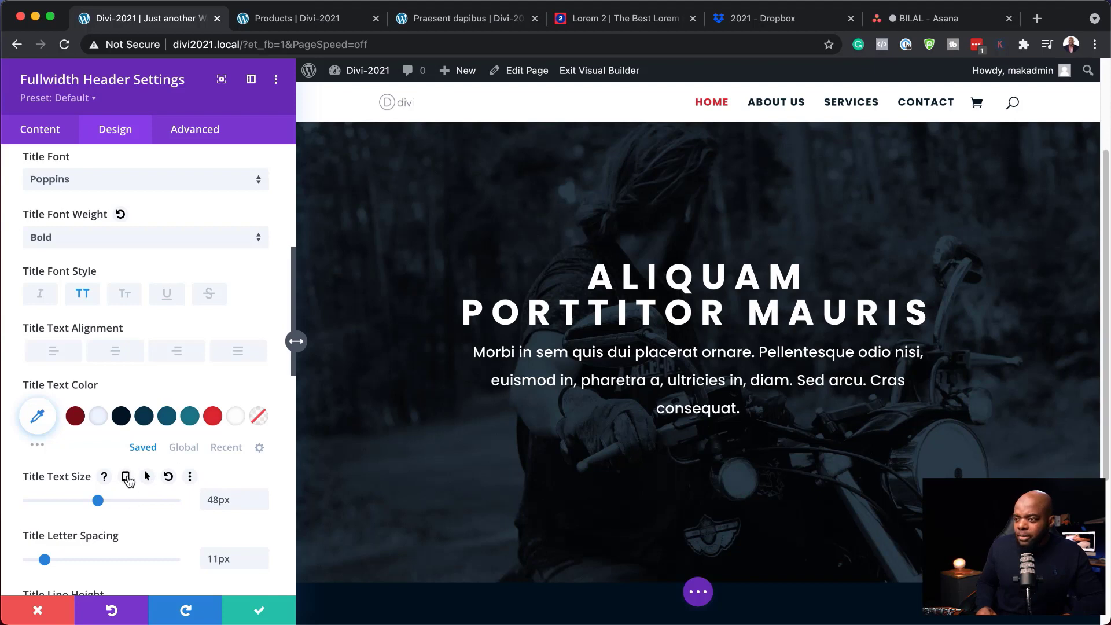
# - Show the title text size for tablet and set the title's line height to 1.3em
pyautogui.click(125, 476)
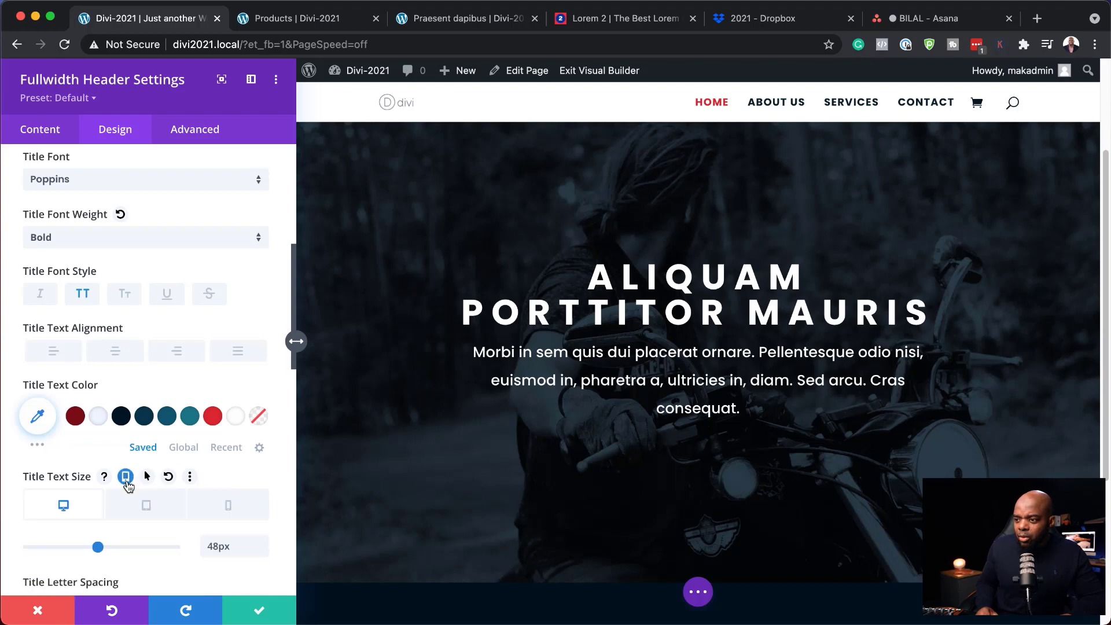
pyautogui.click(147, 506)
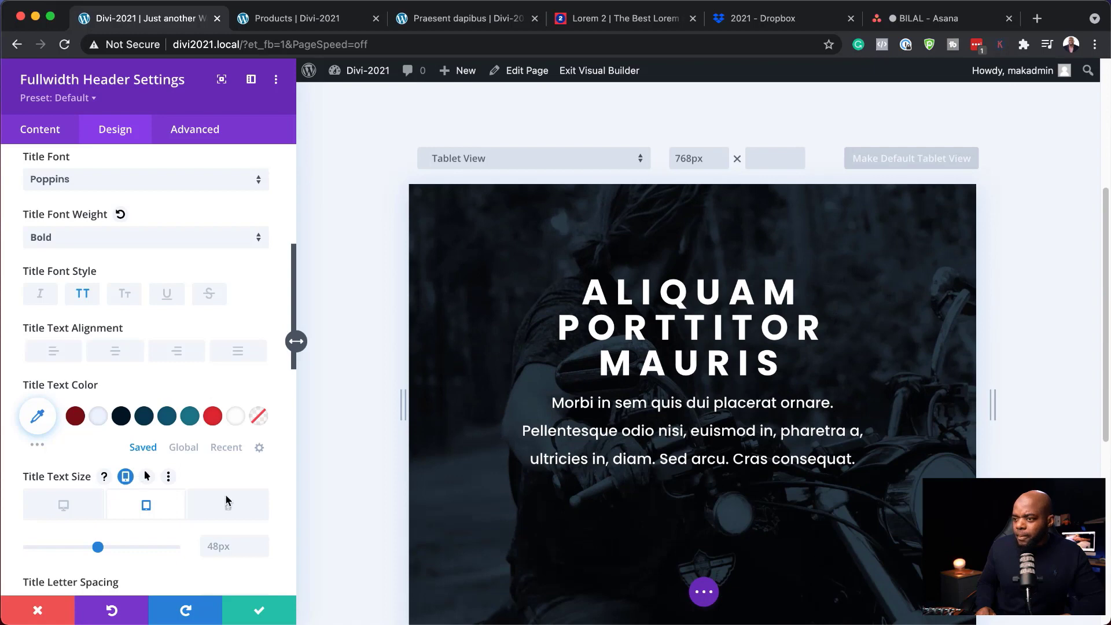
pyautogui.scroll(-3, 226, 500)
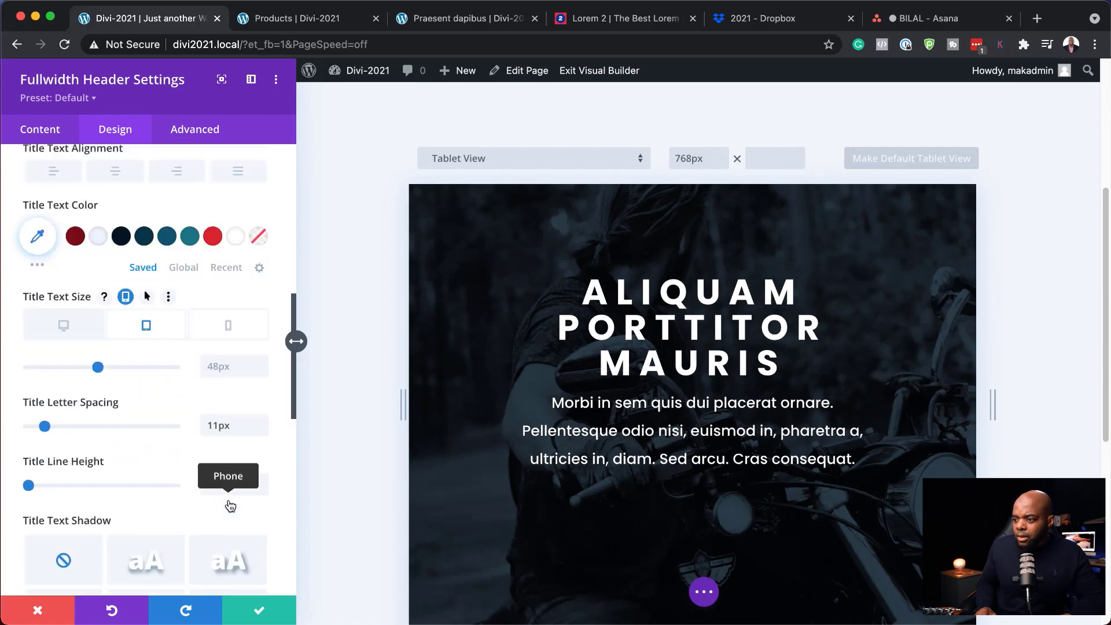
pyautogui.click(261, 481)
pyautogui.click(262, 482)
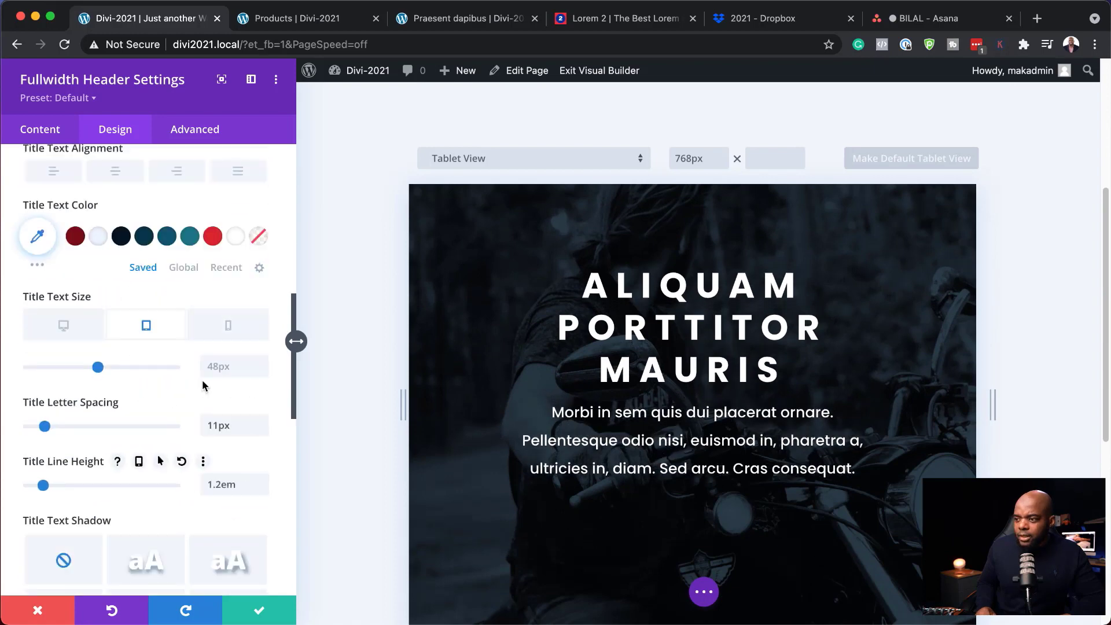
pyautogui.click(261, 481)
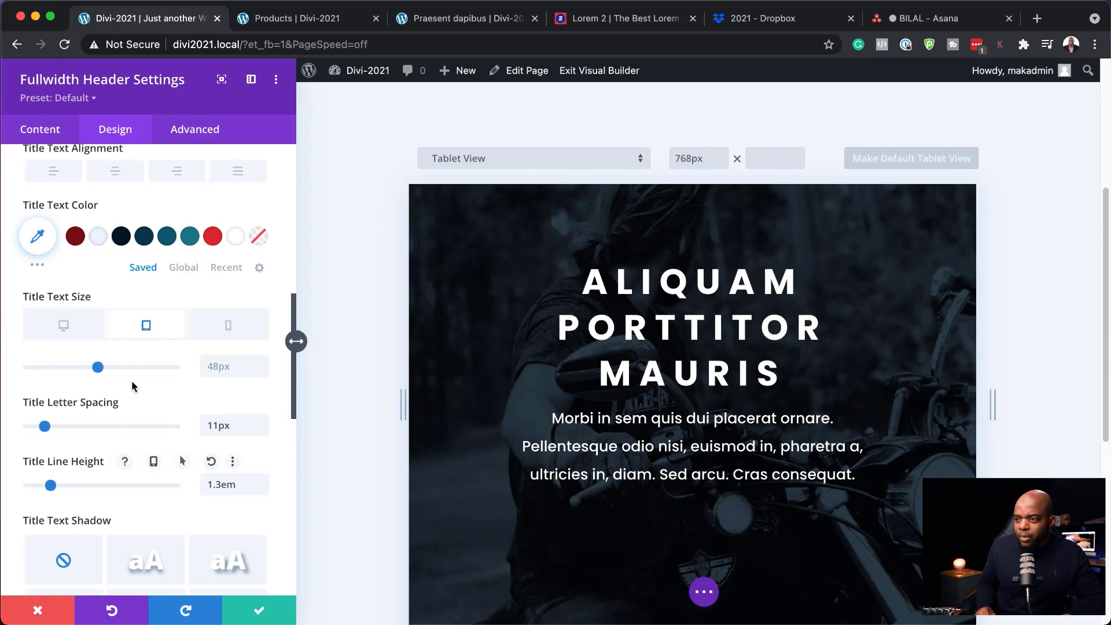
# - Set the title's text size for phones to 26px and return to the desktop view
pyautogui.click(228, 328)
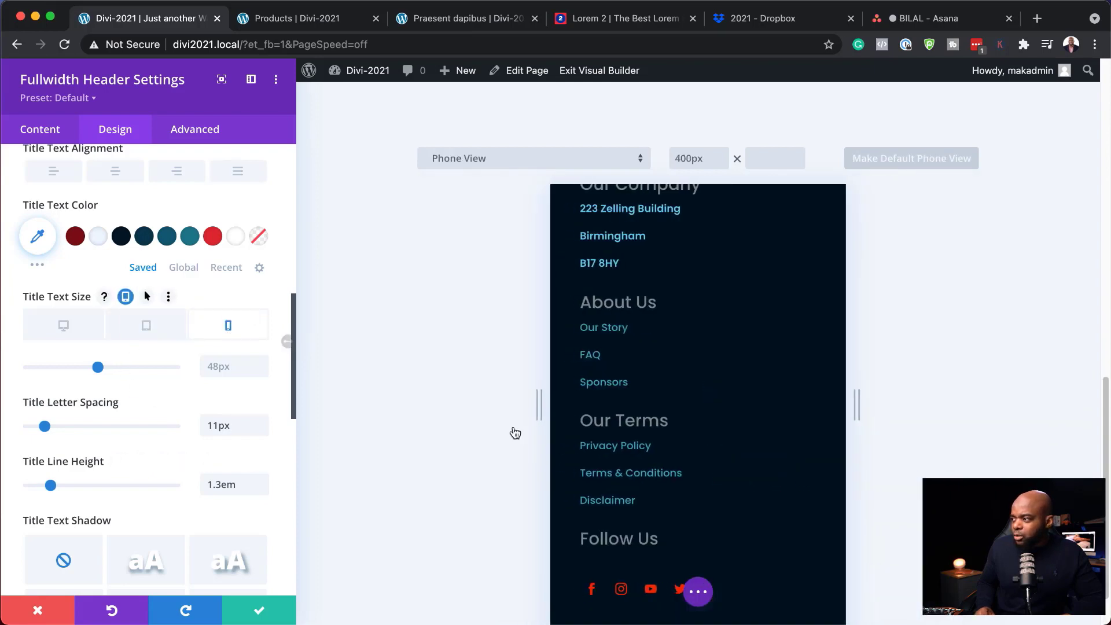
pyautogui.scroll(10, 664, 431)
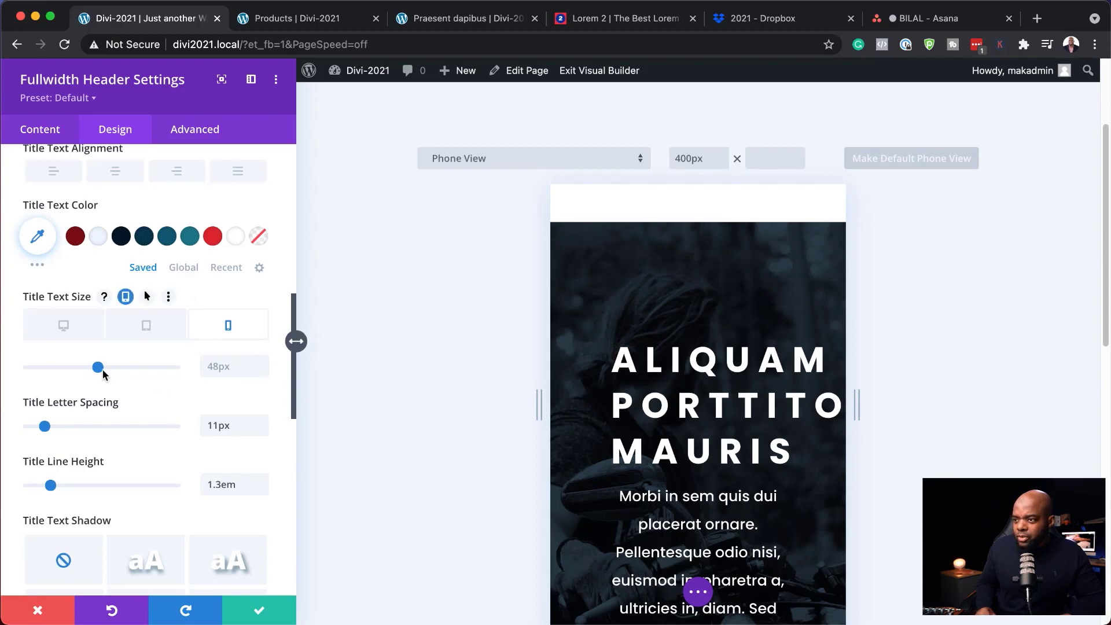
pyautogui.moveTo(98, 370); pyautogui.dragTo(65, 376)
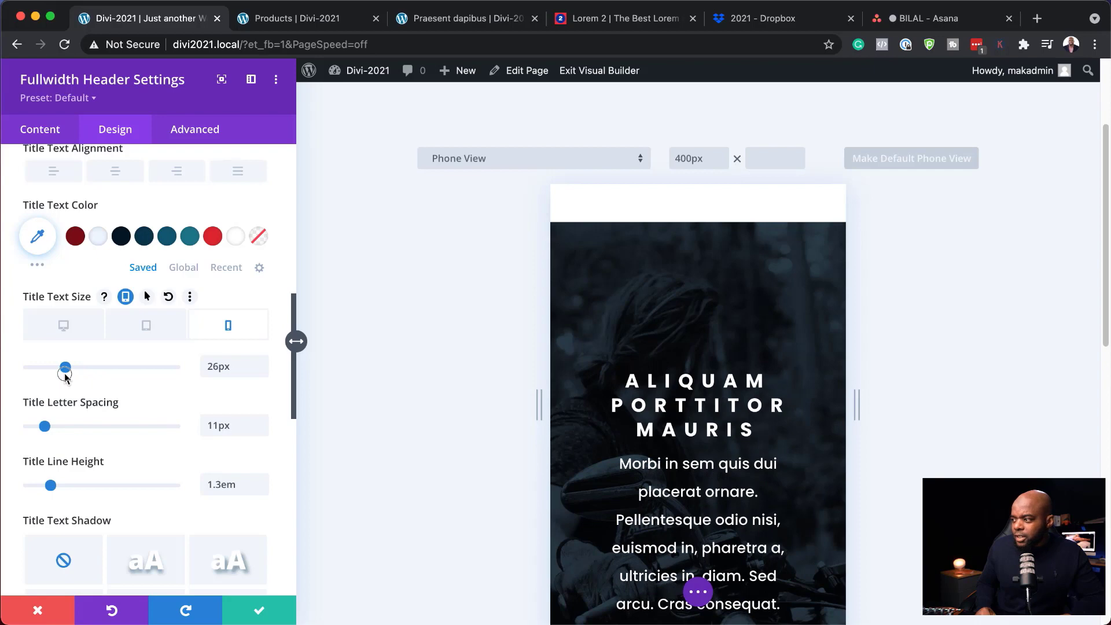
pyautogui.scroll(5, 116, 420)
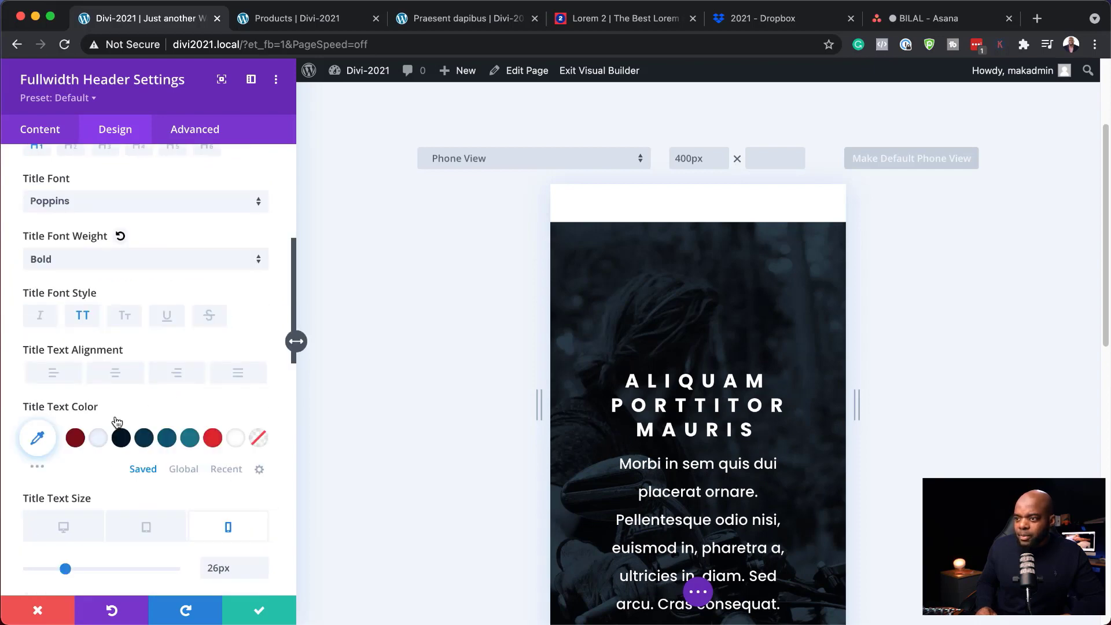
pyautogui.scroll(-4, 52, 316)
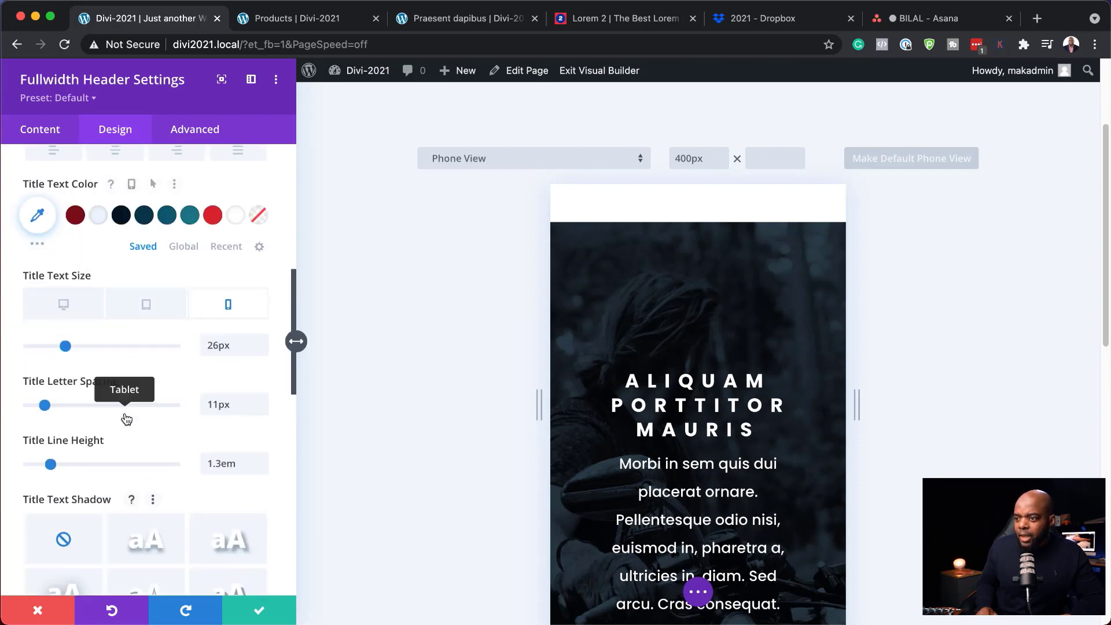
pyautogui.click(65, 304)
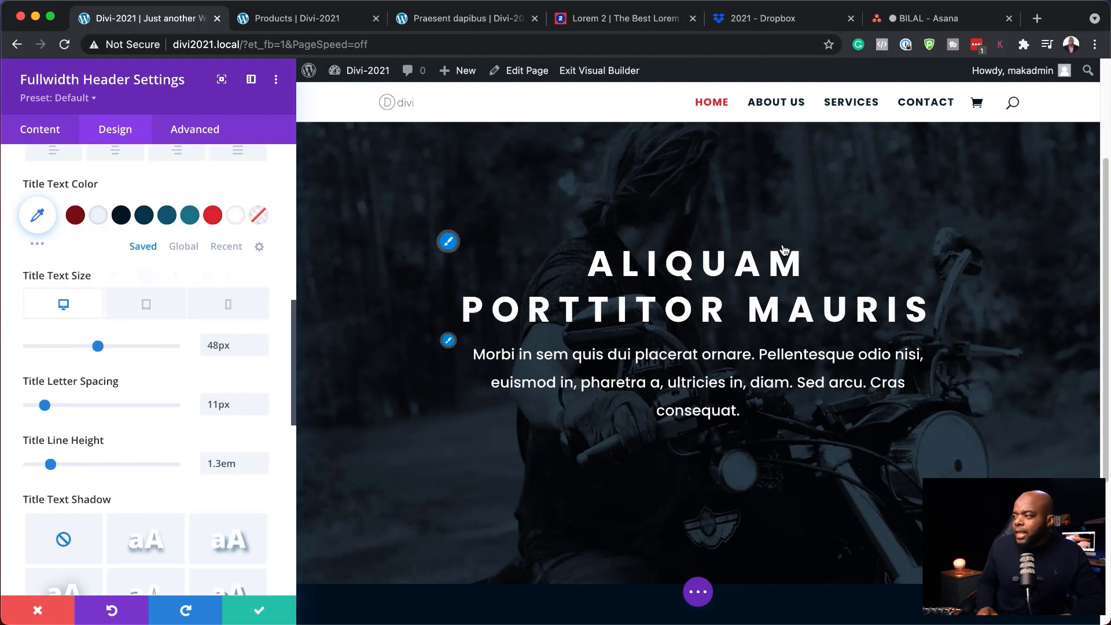
# - Replace the header's background image with the media library photo of two people sitting on a car
pyautogui.scroll(5, 769, 332)
pyautogui.scroll(1, 223, 287)
pyautogui.scroll(5, 266, 289)
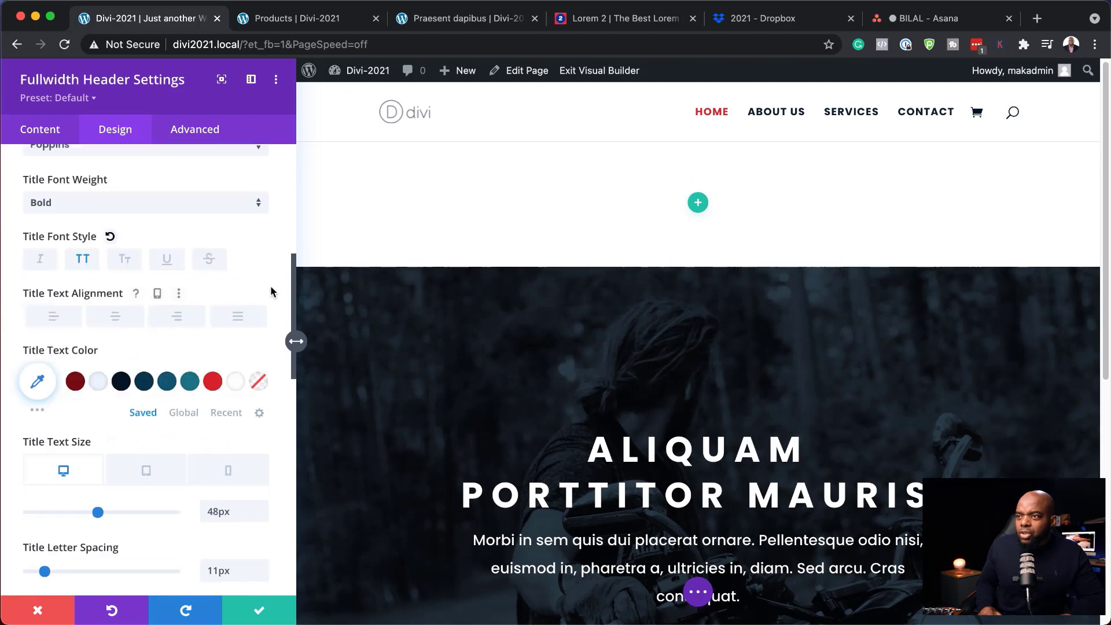
pyautogui.scroll(3, 231, 272)
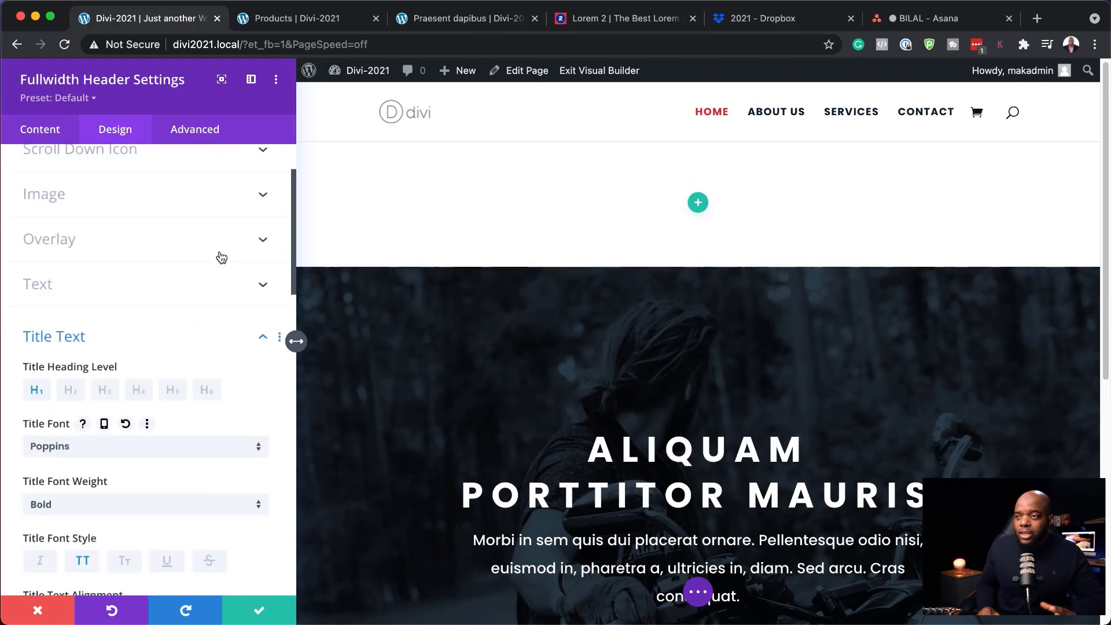
pyautogui.click(29, 129)
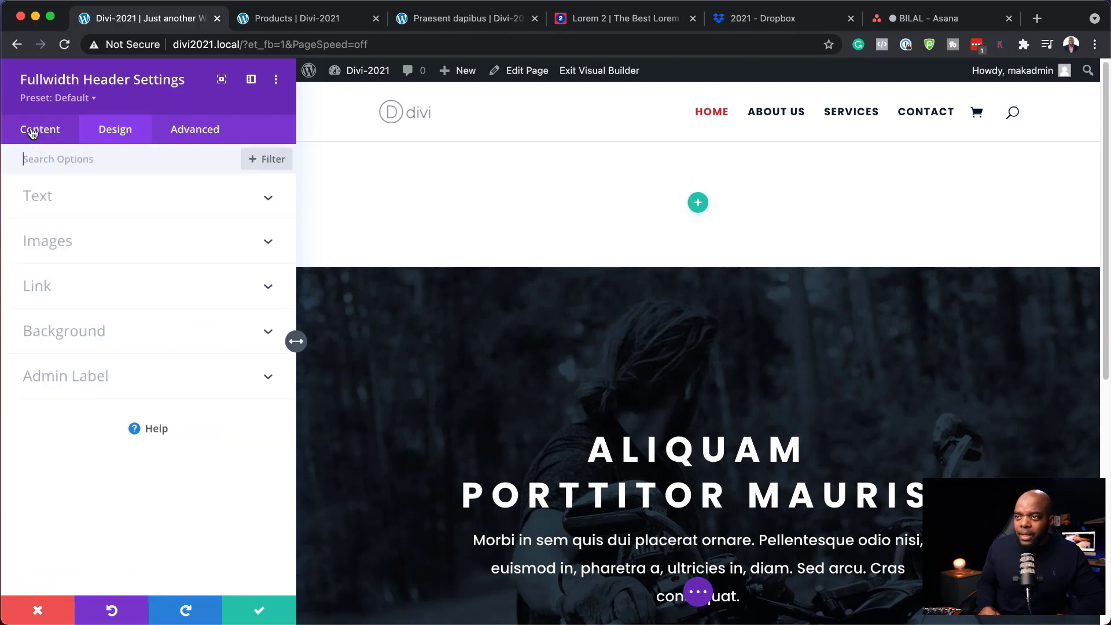
pyautogui.click(99, 336)
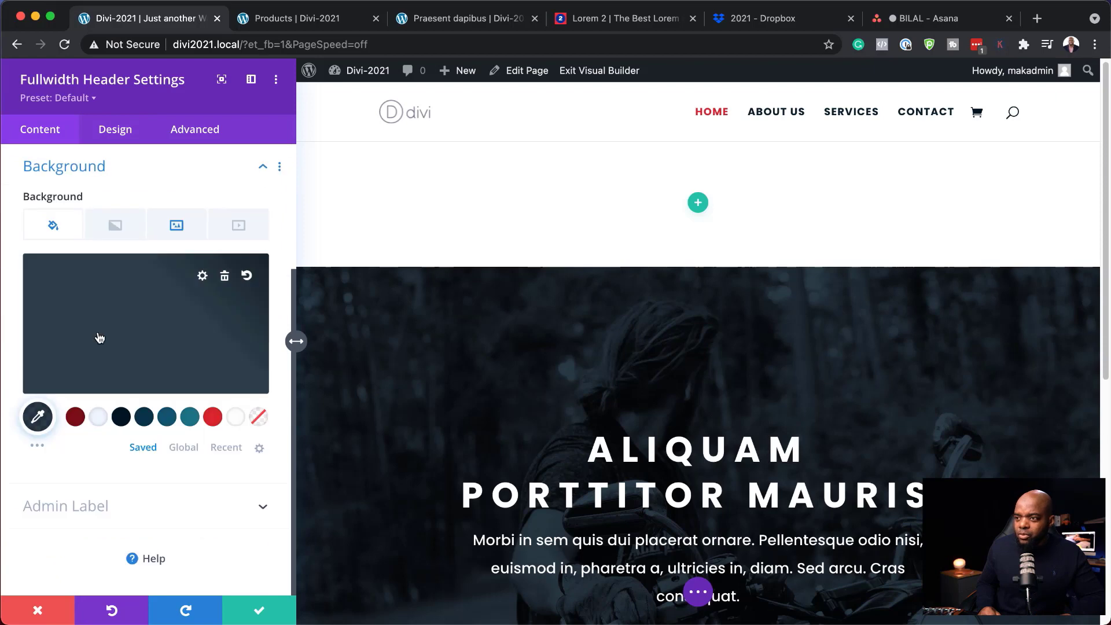
pyautogui.click(187, 230)
pyautogui.click(203, 311)
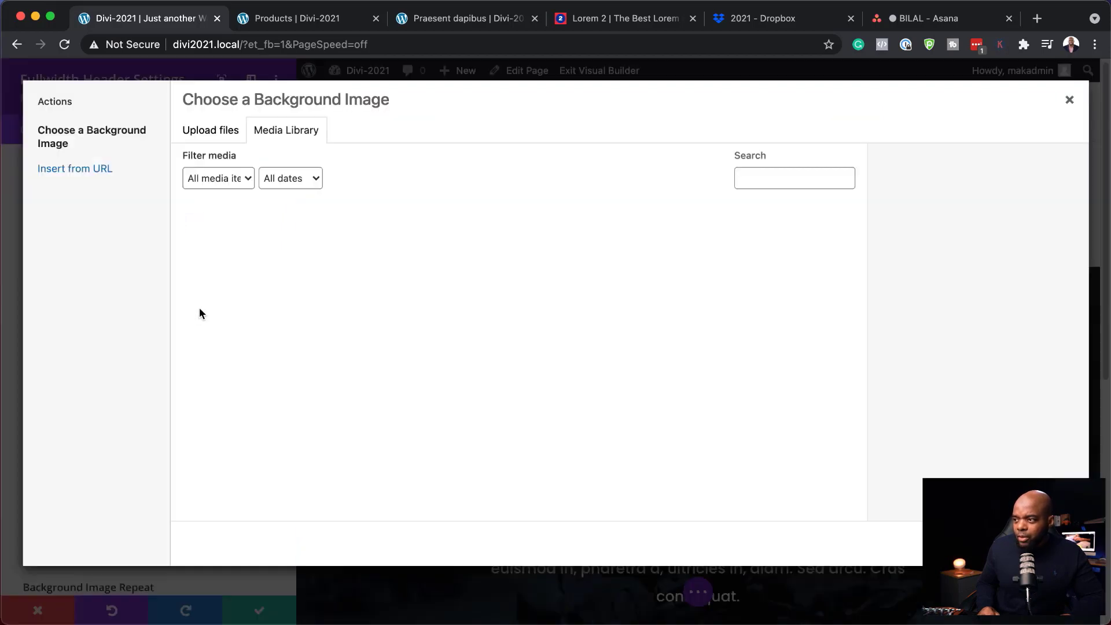
pyautogui.click(579, 368)
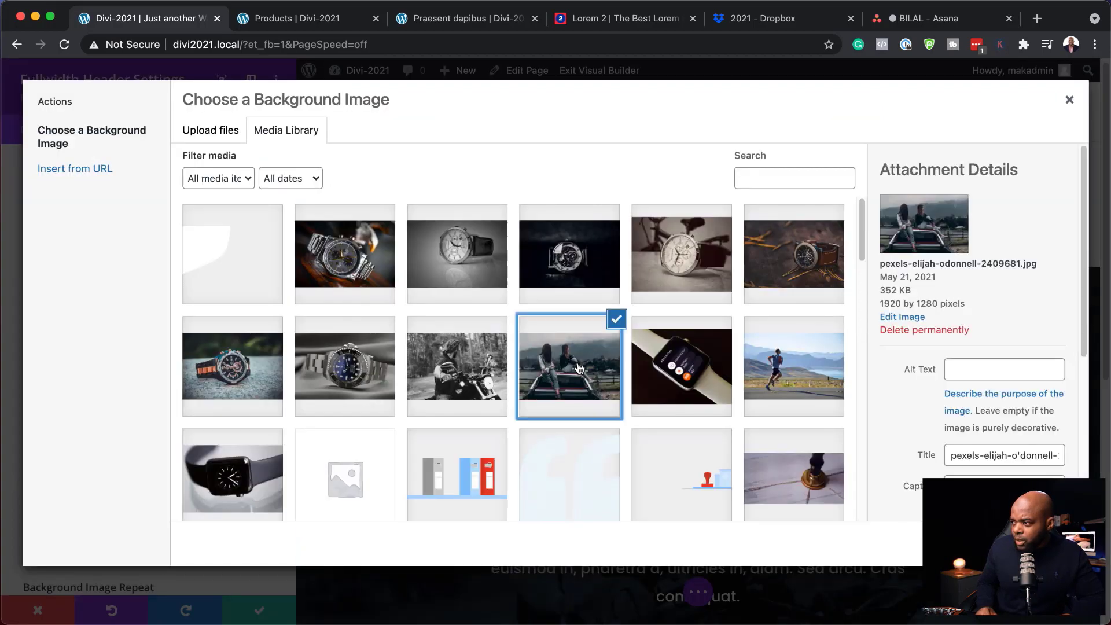
pyautogui.click(1029, 543)
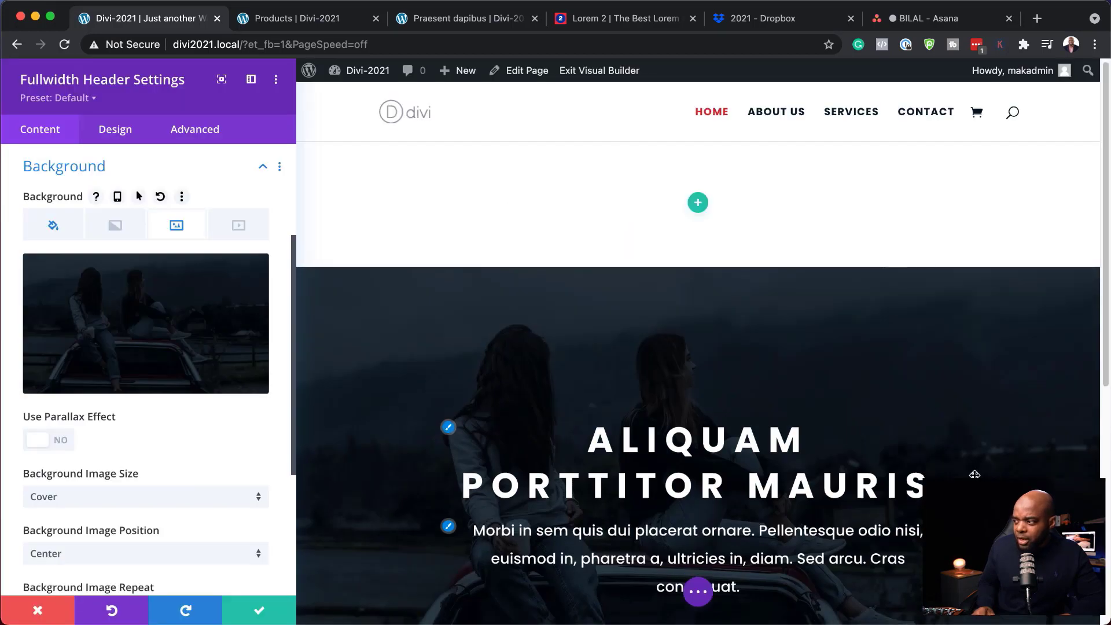
# - Save the fullwidth header module's settings
pyautogui.scroll(-3, 941, 376)
pyautogui.scroll(-1, 940, 375)
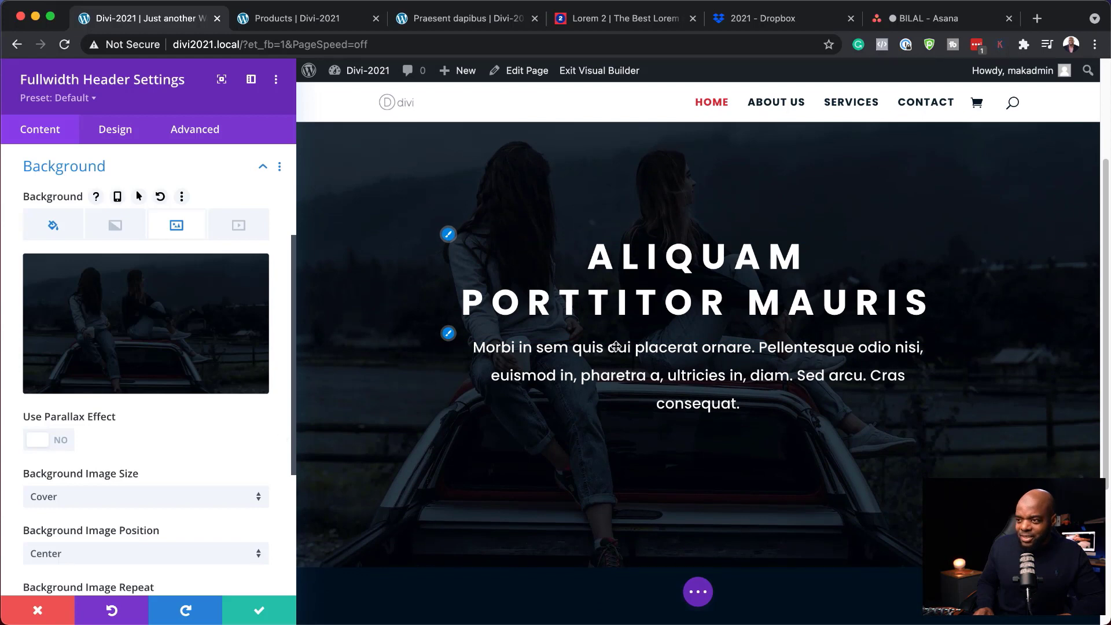
pyautogui.click(262, 611)
pyautogui.scroll(4, 691, 386)
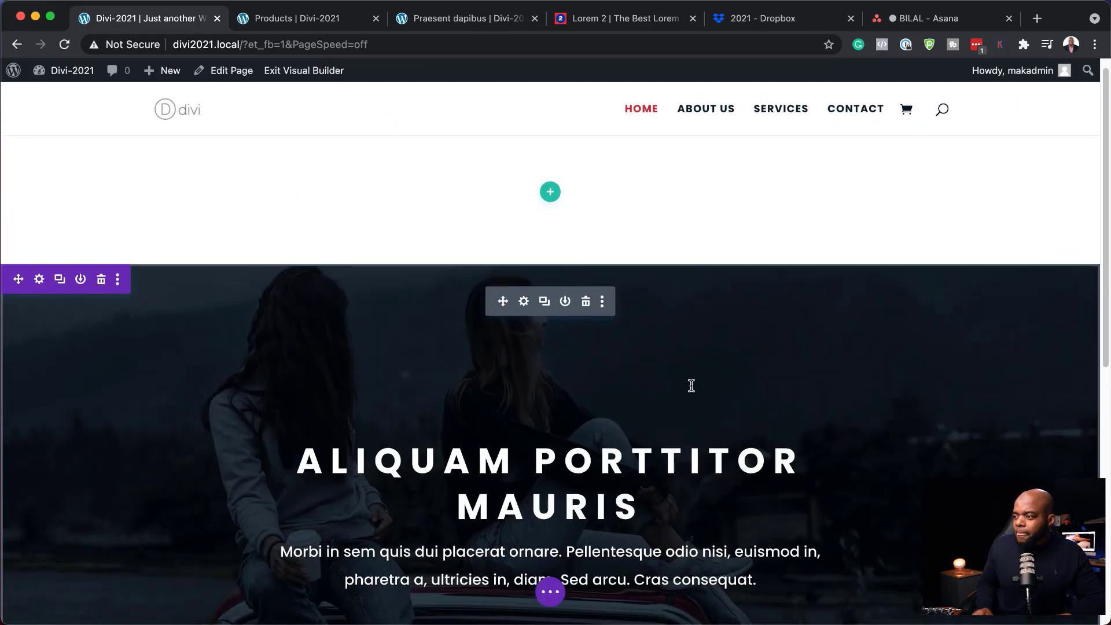
# - Move the fullwidth header section above the empty regular section so it sits directly below the site menu
pyautogui.moveTo(18, 280); pyautogui.dragTo(30, 140)
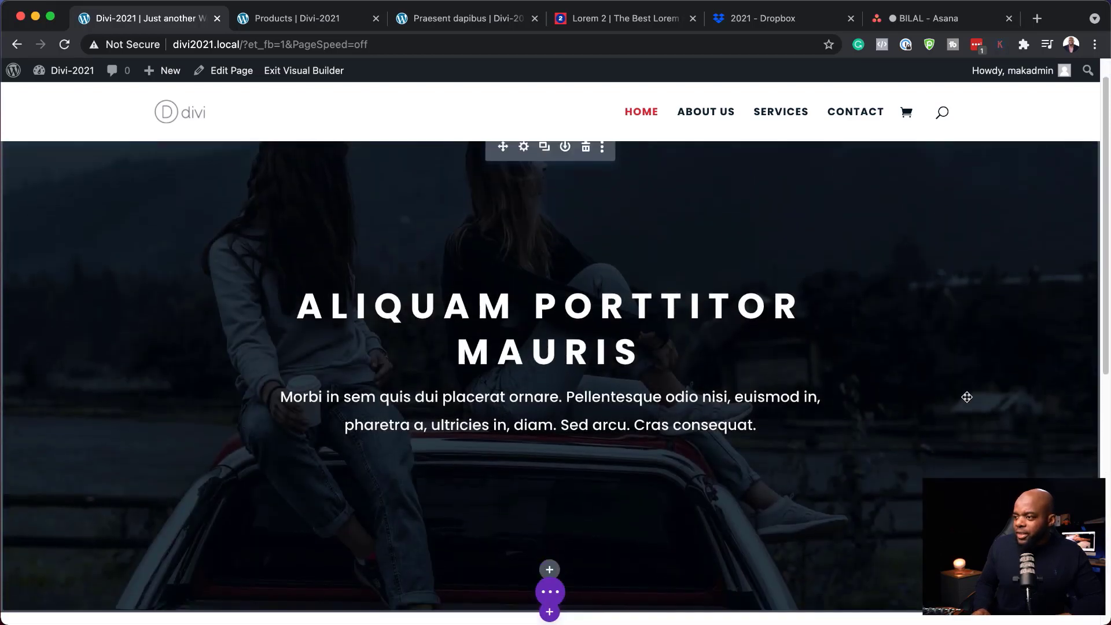
pyautogui.scroll(-2, 963, 394)
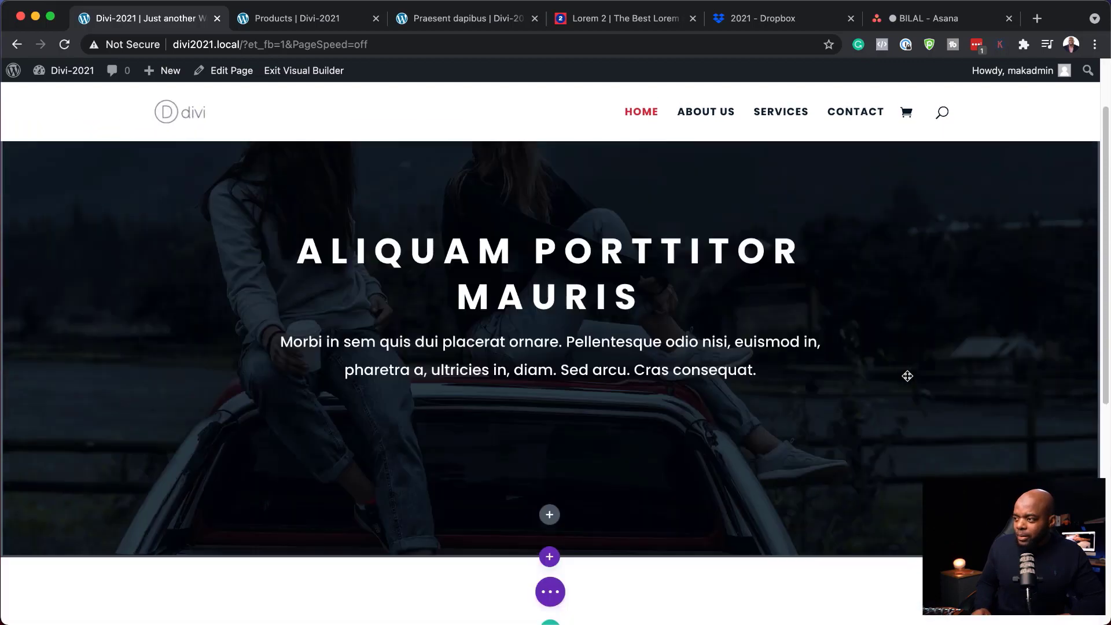
# - Insert a single-column row in the empty section and add a Shop module to it
pyautogui.scroll(-5, 906, 375)
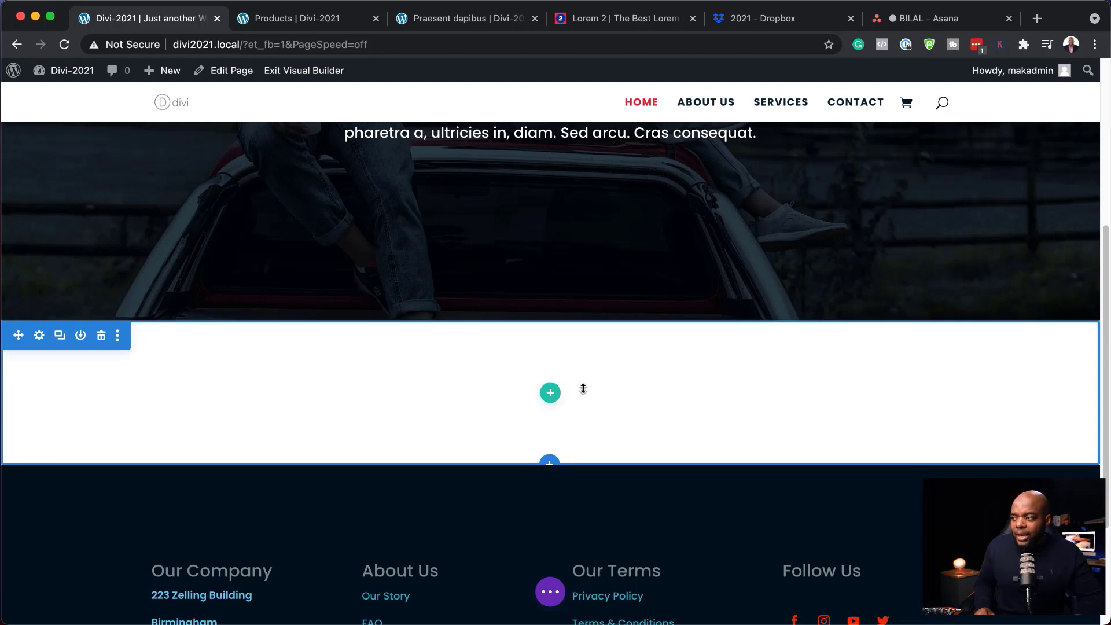
pyautogui.click(550, 393)
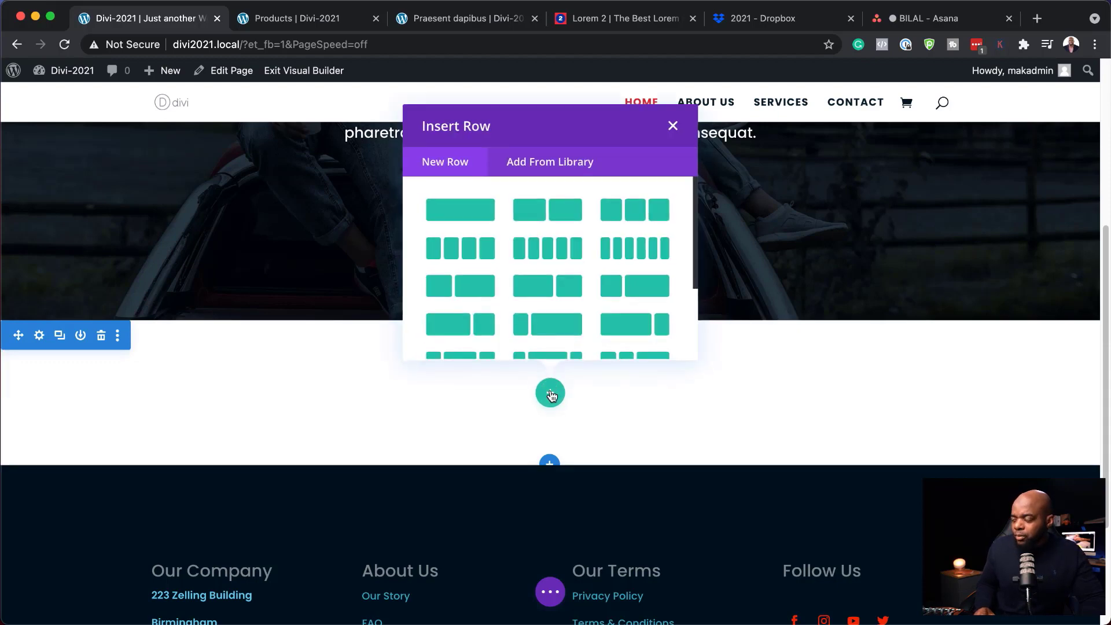
pyautogui.click(480, 217)
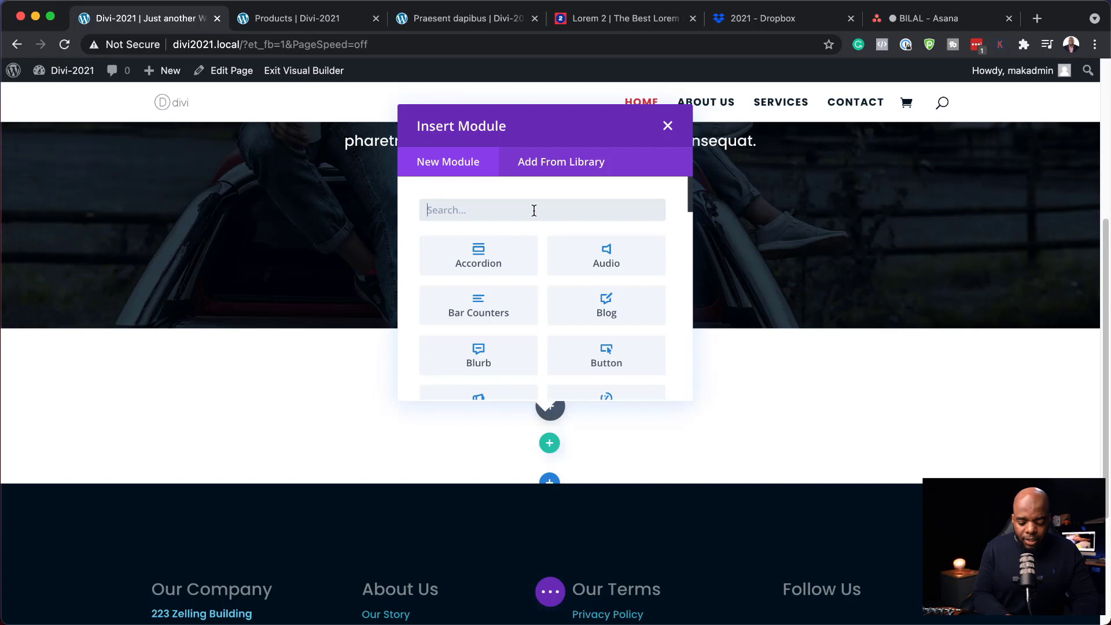
pyautogui.write('shp')
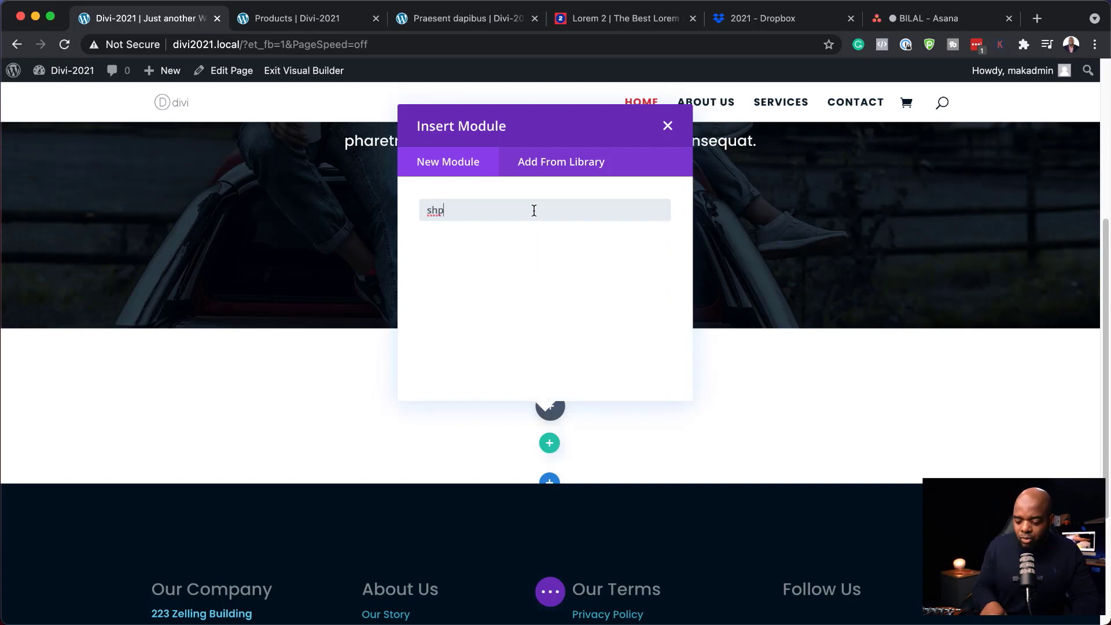
pyautogui.press('BackSpace')
pyautogui.click(512, 255)
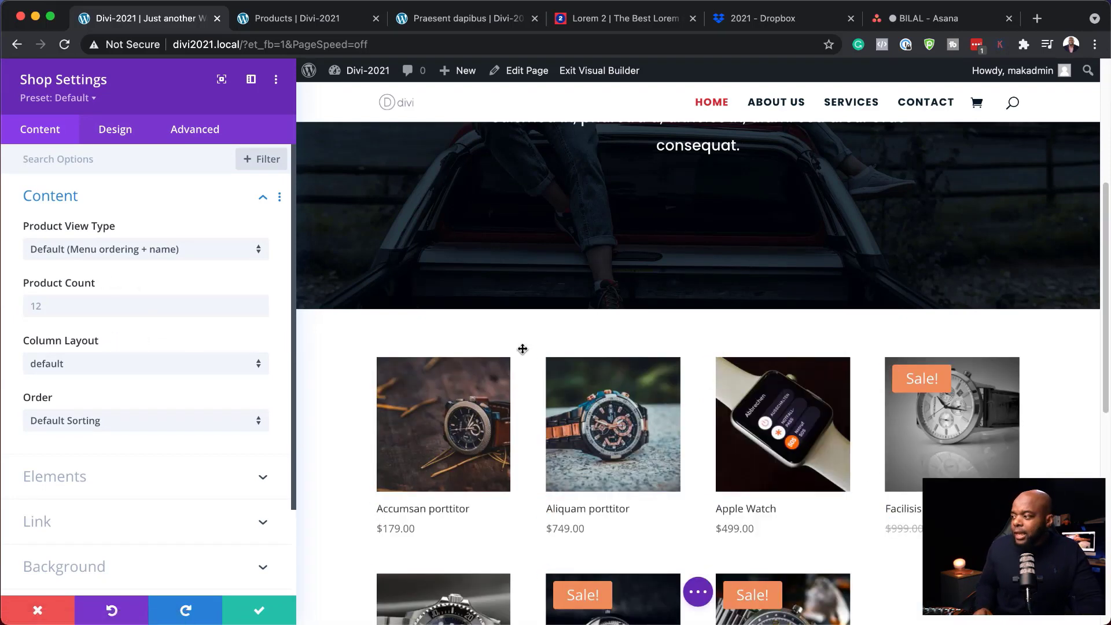
# - Round all corners of the Shop module's product images to 5px
pyautogui.scroll(-5, 607, 416)
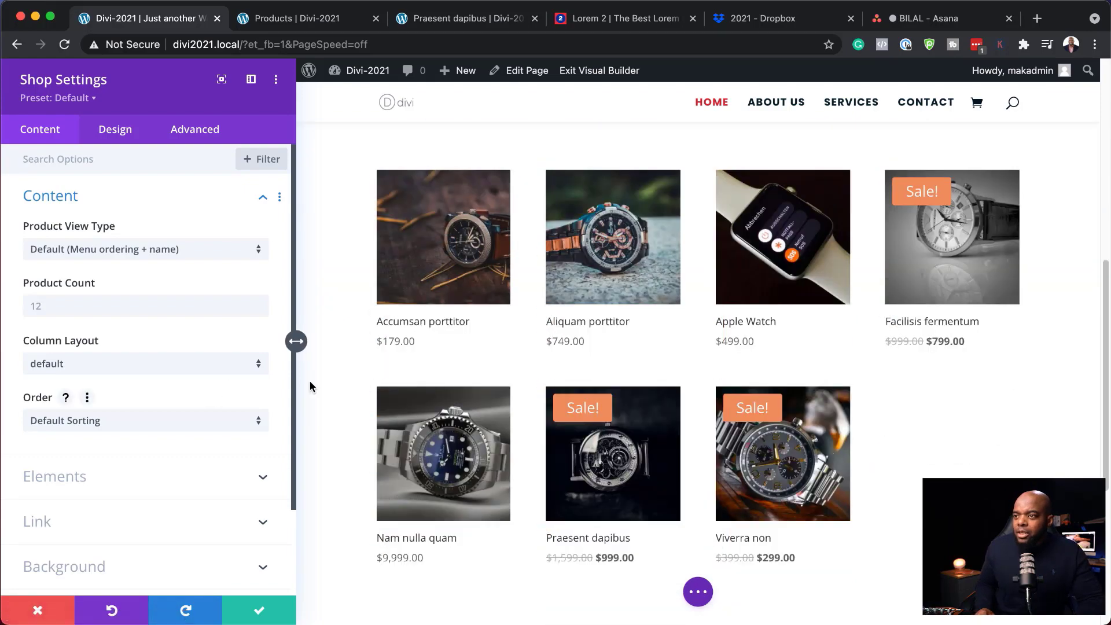
pyautogui.scroll(3, 311, 387)
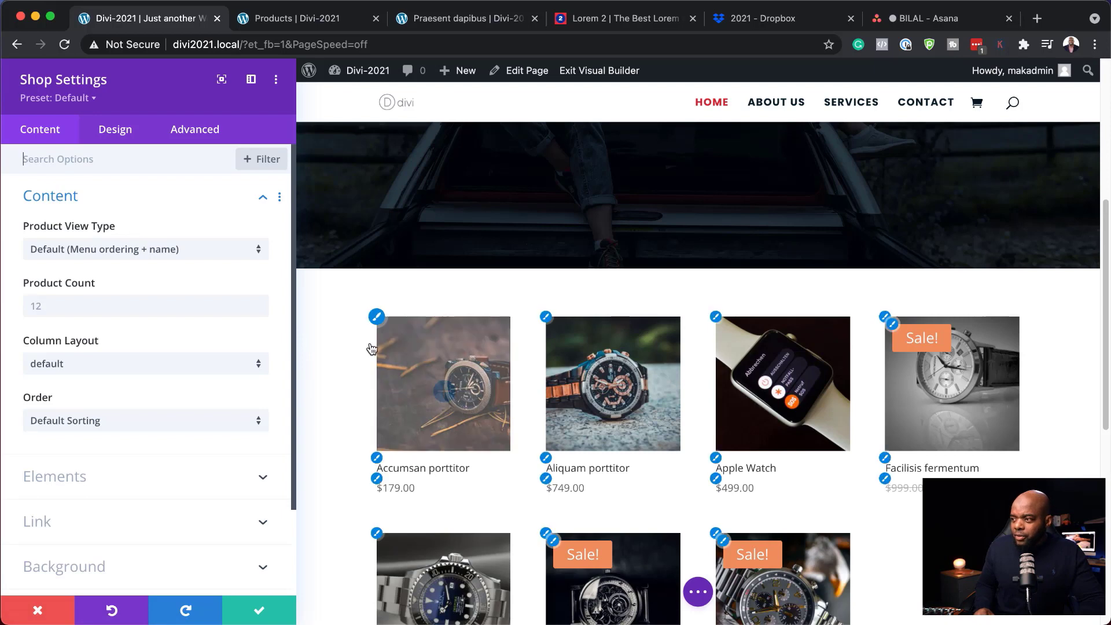
pyautogui.click(376, 317)
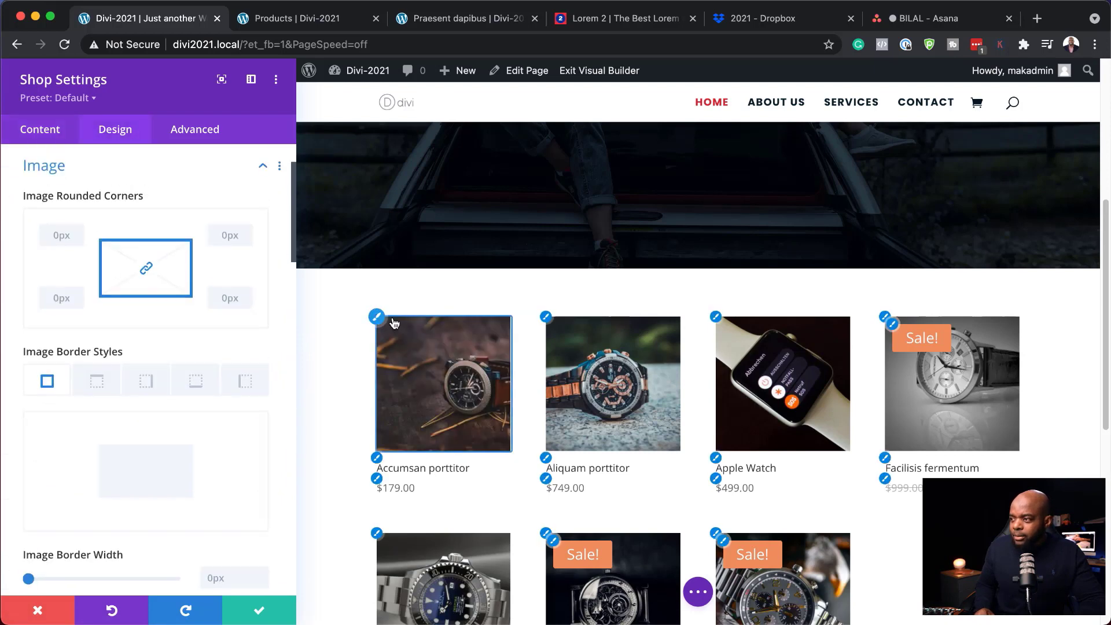
pyautogui.click(55, 296)
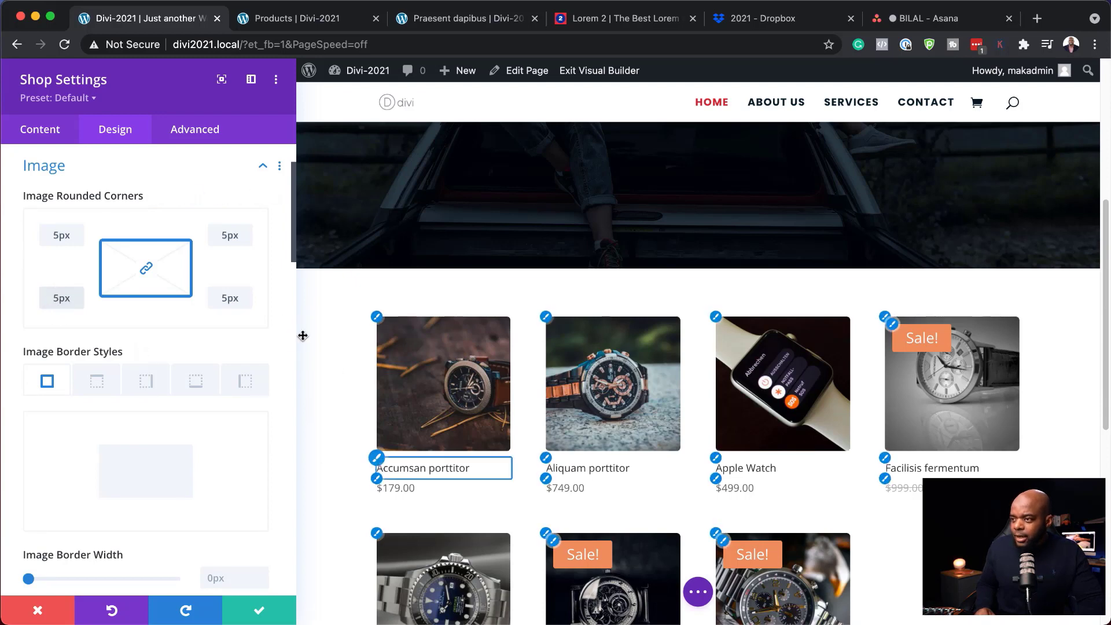
# - Set the product title font to Poppins and its text color to the saved dark blue
pyautogui.click(380, 465)
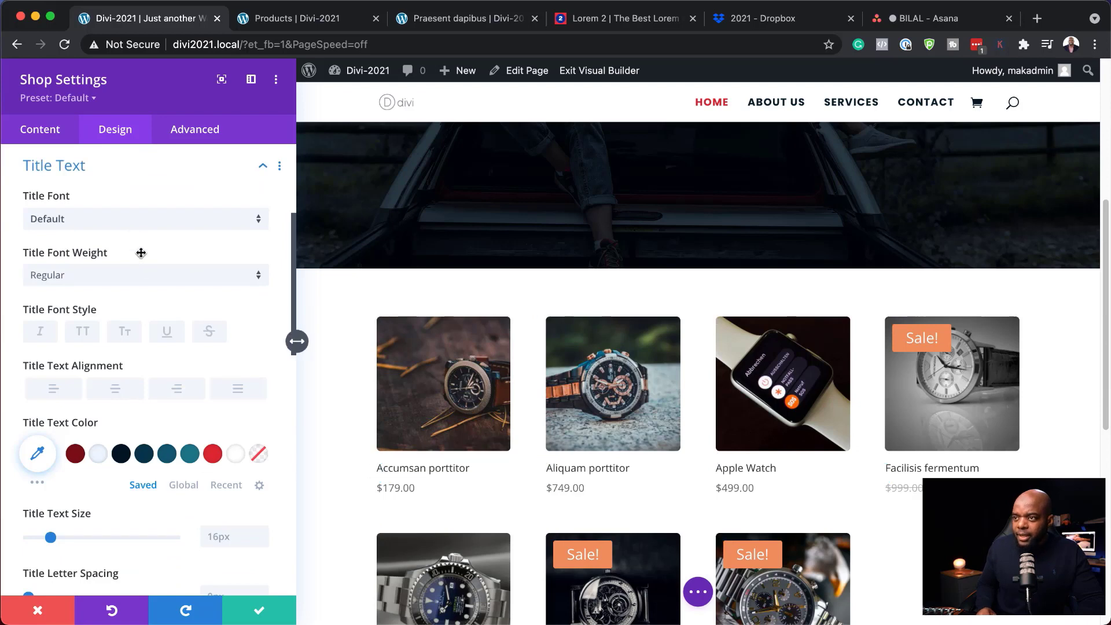
pyautogui.click(133, 221)
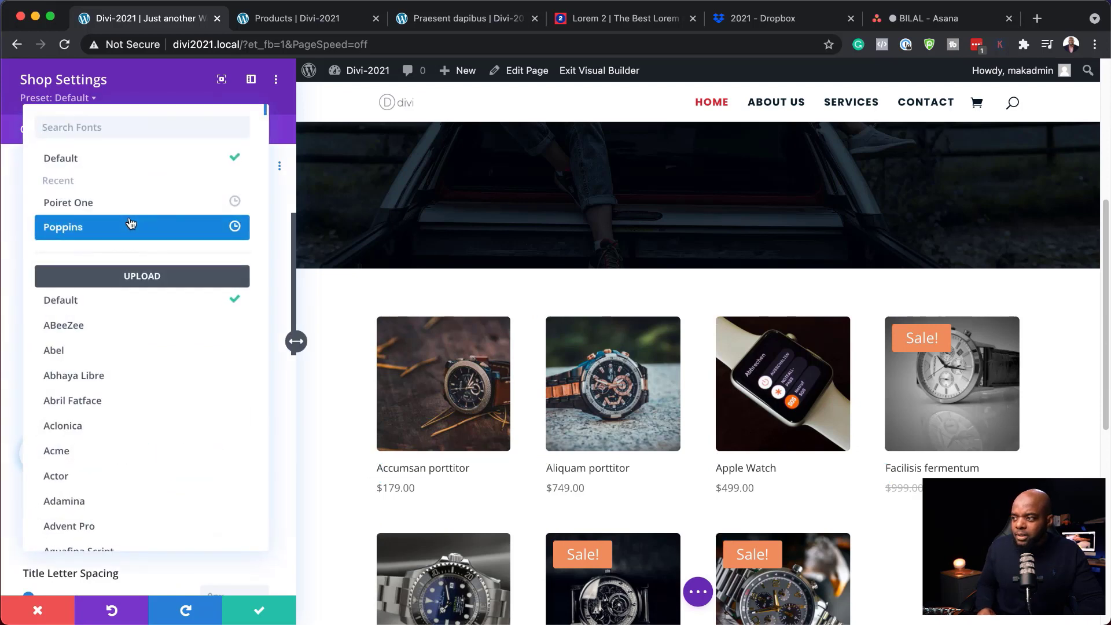
pyautogui.click(131, 226)
pyautogui.click(146, 457)
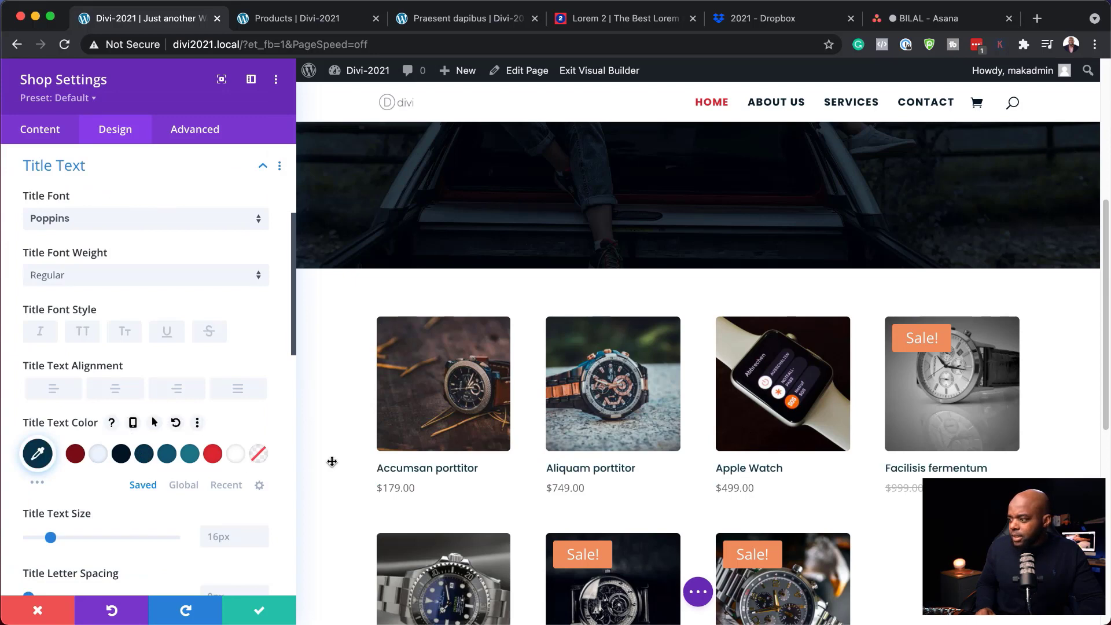
# - Set the product title text size to 16px
pyautogui.scroll(-1, 212, 503)
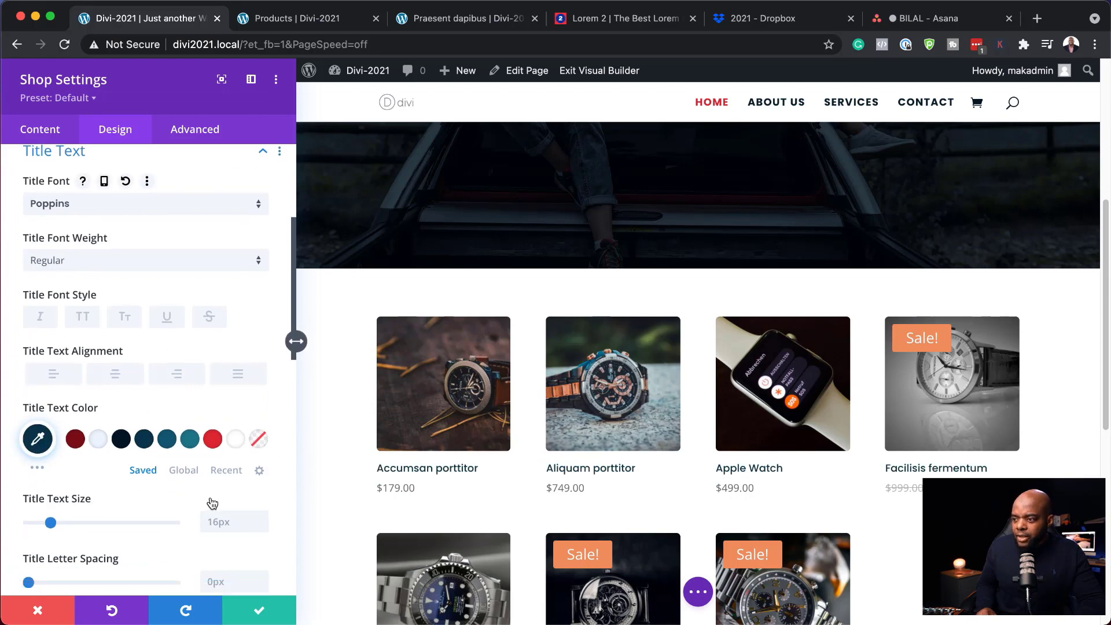
pyautogui.click(263, 519)
pyautogui.click(264, 519)
pyautogui.click(263, 526)
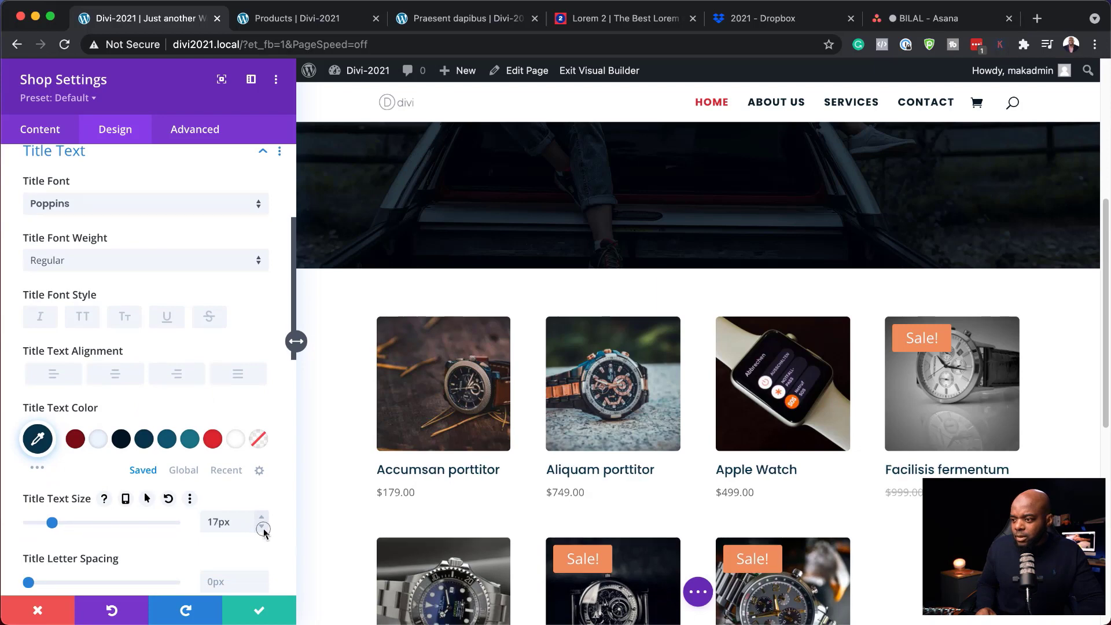
pyautogui.click(263, 526)
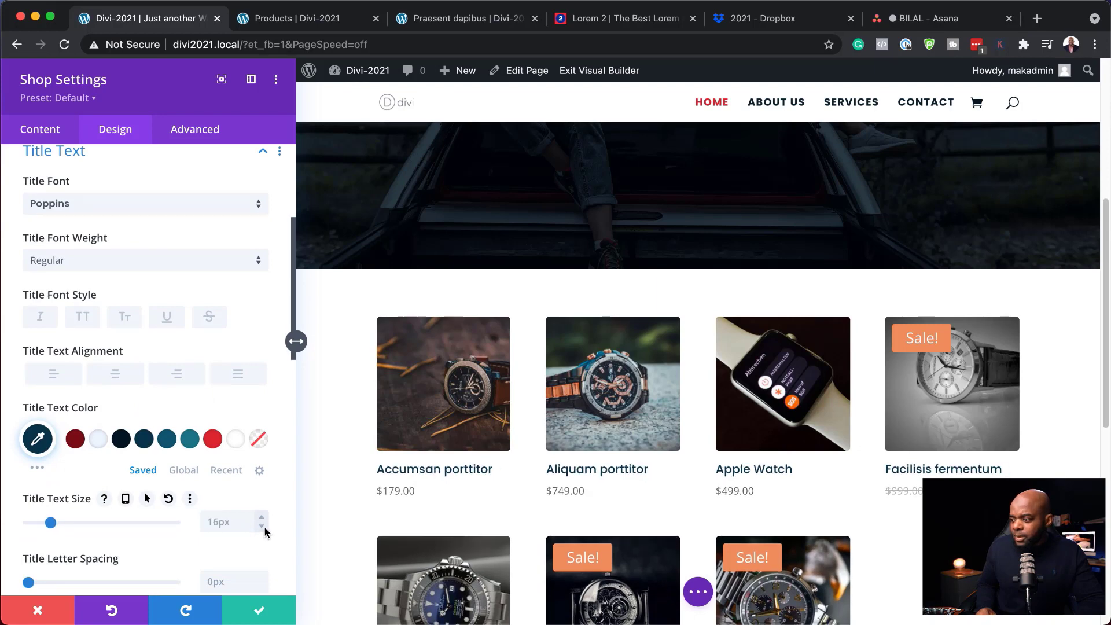
# - Style the product prices in Poppins, Bold and the saved bright red, and save the Shop module's settings
pyautogui.click(399, 492)
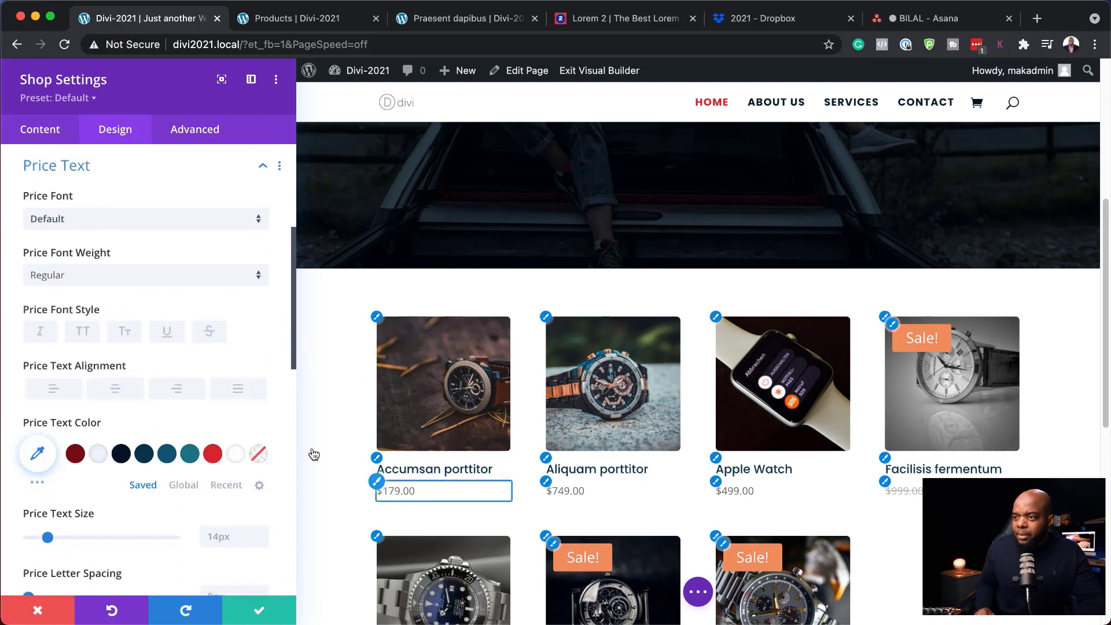
pyautogui.click(129, 224)
pyautogui.click(130, 225)
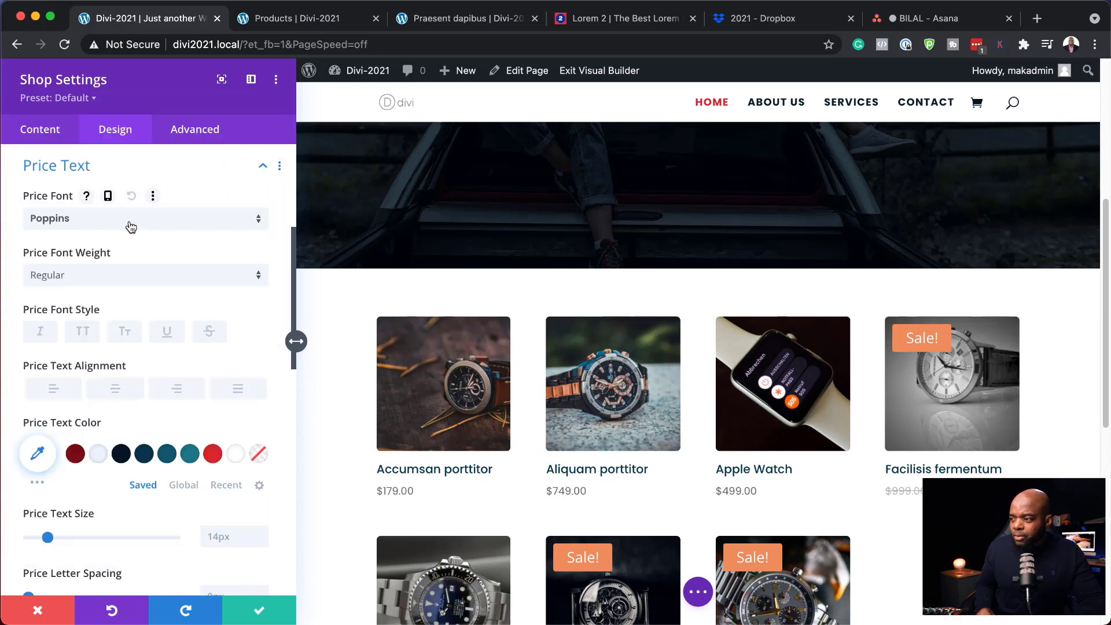
pyautogui.click(99, 281)
pyautogui.click(118, 438)
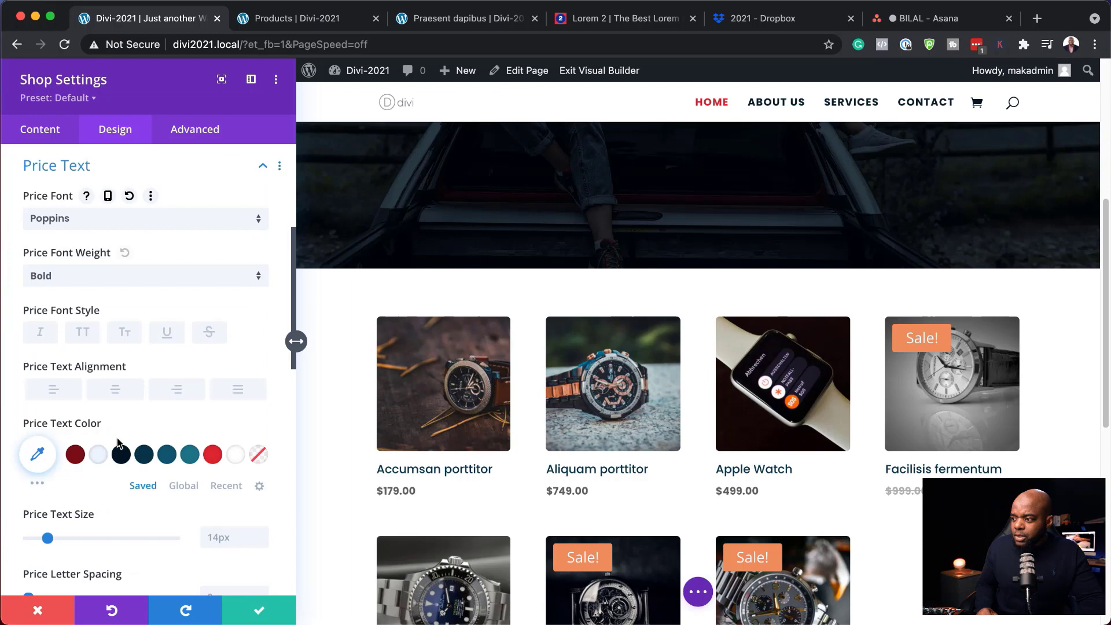
pyautogui.click(212, 456)
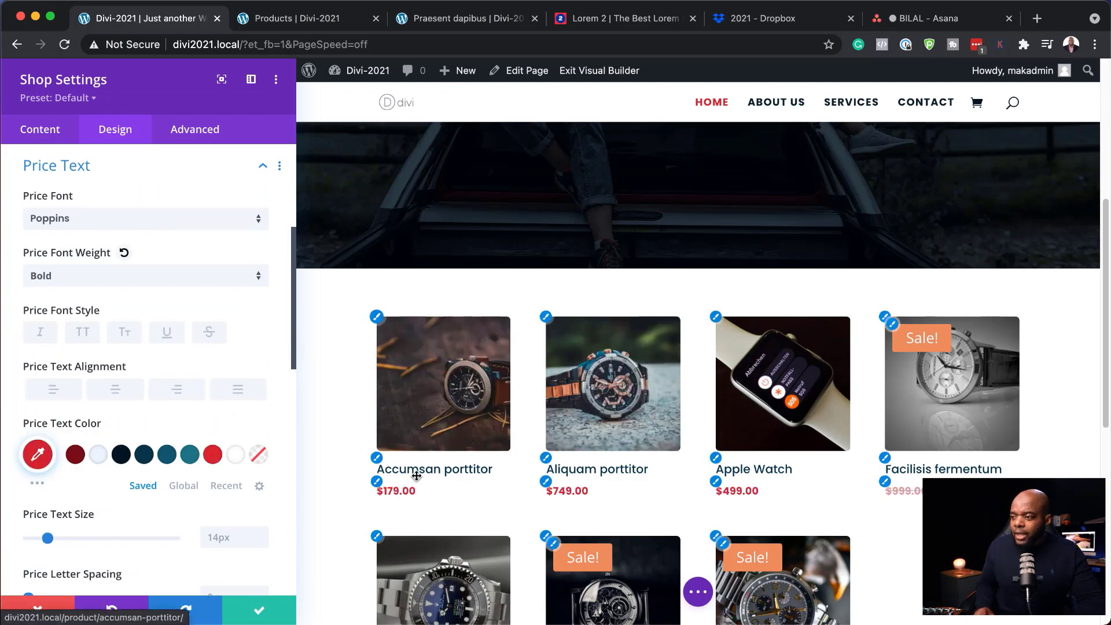
pyautogui.click(258, 614)
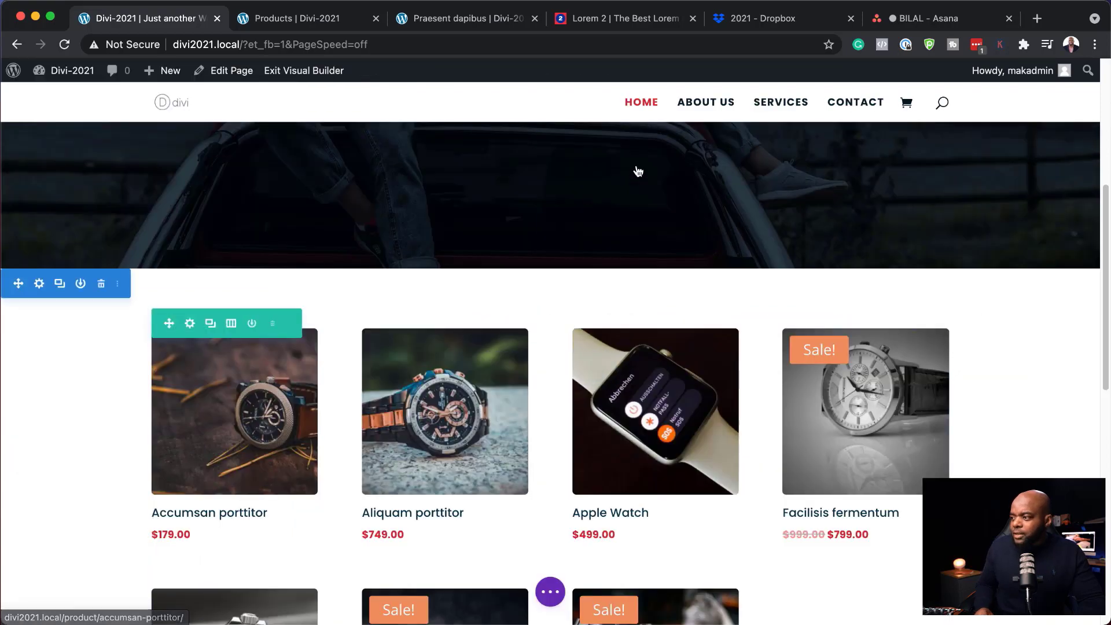
# - Give the row containing the Shop module the light blue background color #edf5fd
pyautogui.scroll(-3, 1003, 292)
pyautogui.scroll(6, 1002, 291)
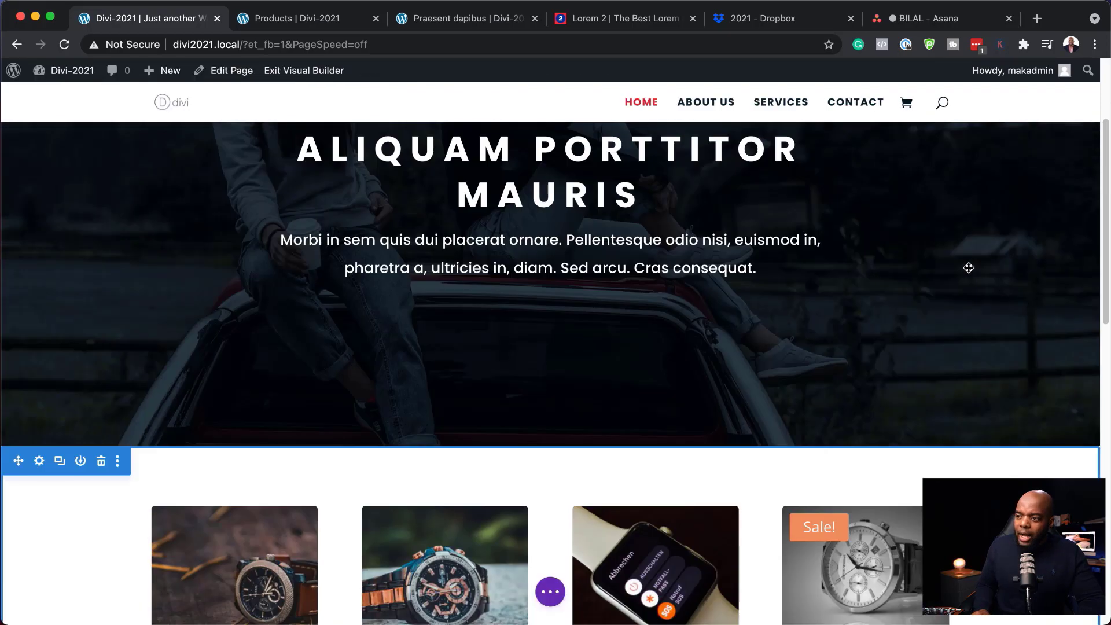
pyautogui.scroll(-3, 116, 497)
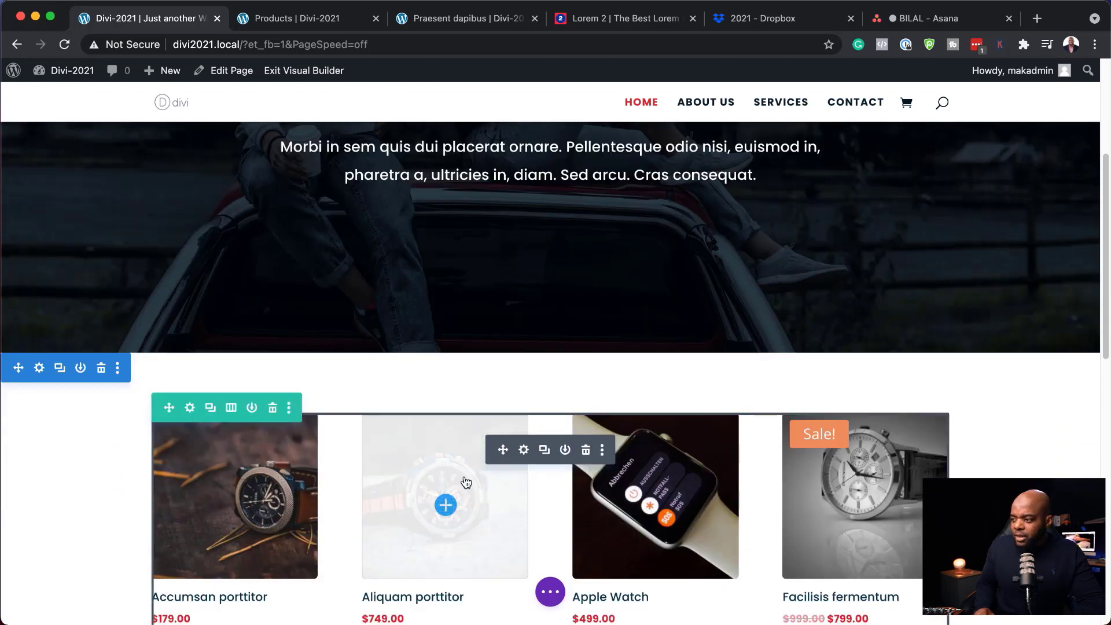
pyautogui.click(190, 408)
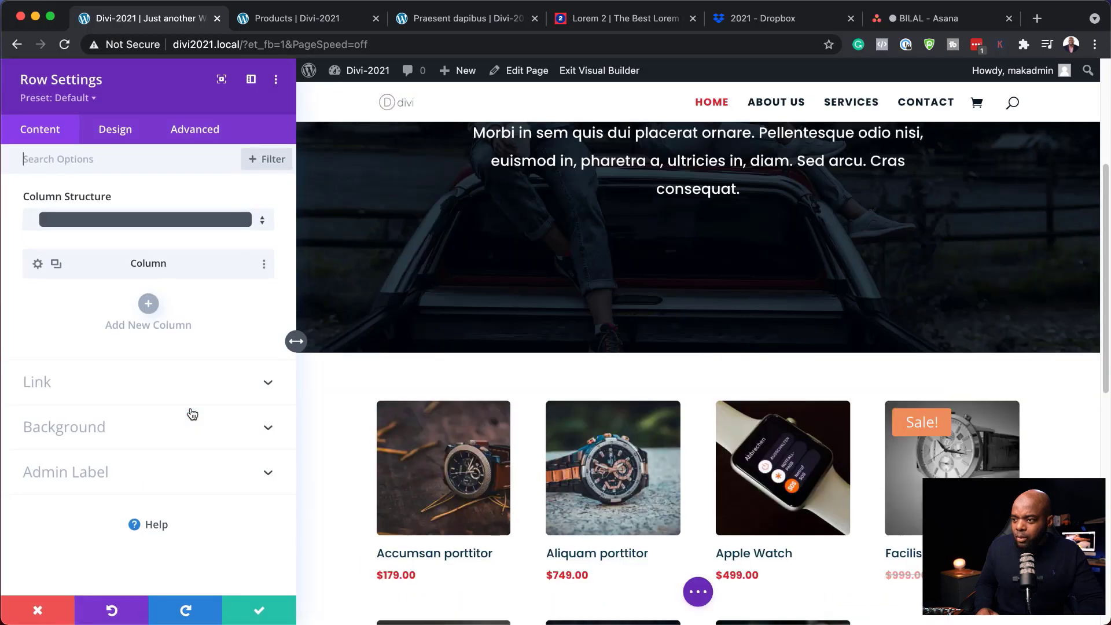
pyautogui.click(93, 428)
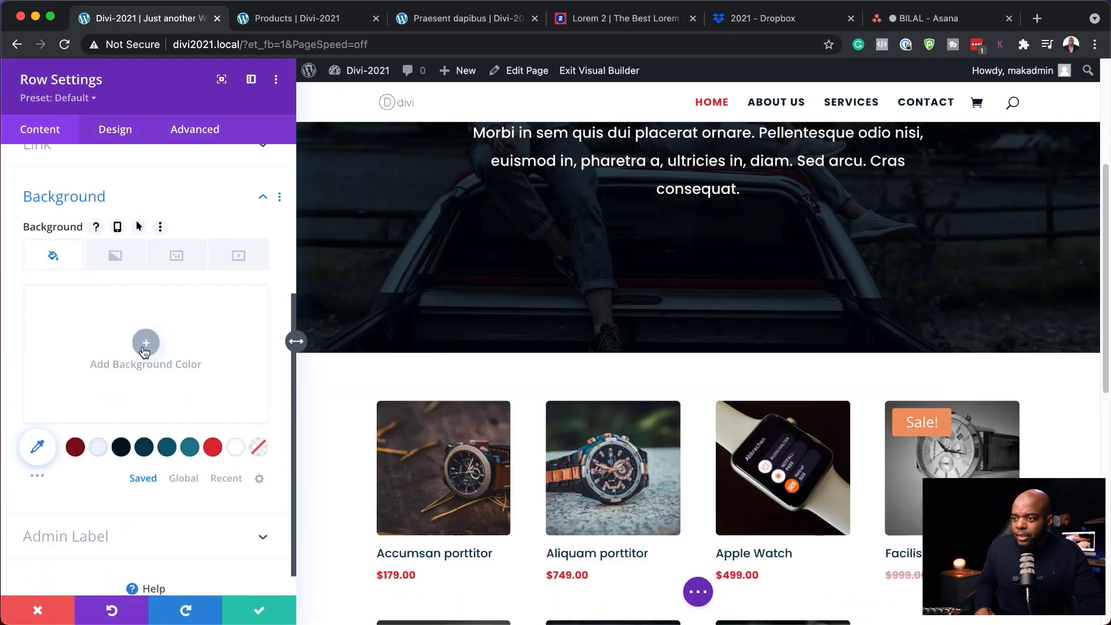
pyautogui.click(101, 452)
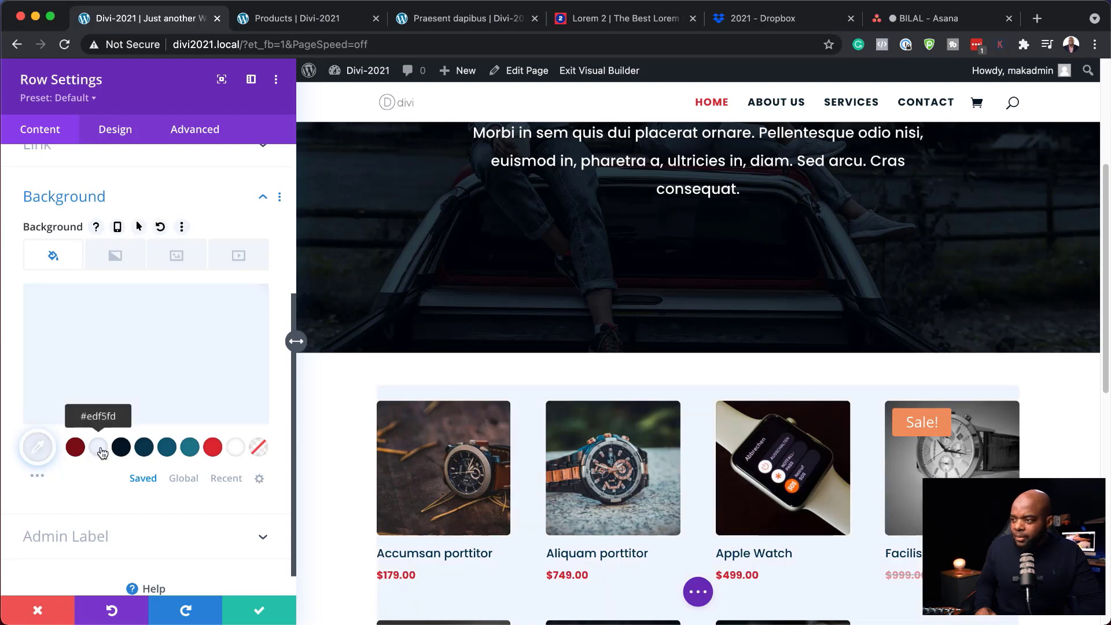
# - Set the shop row's top, bottom, left and right padding to 4vw, linking each opposite pair
pyautogui.click(127, 133)
pyautogui.click(62, 249)
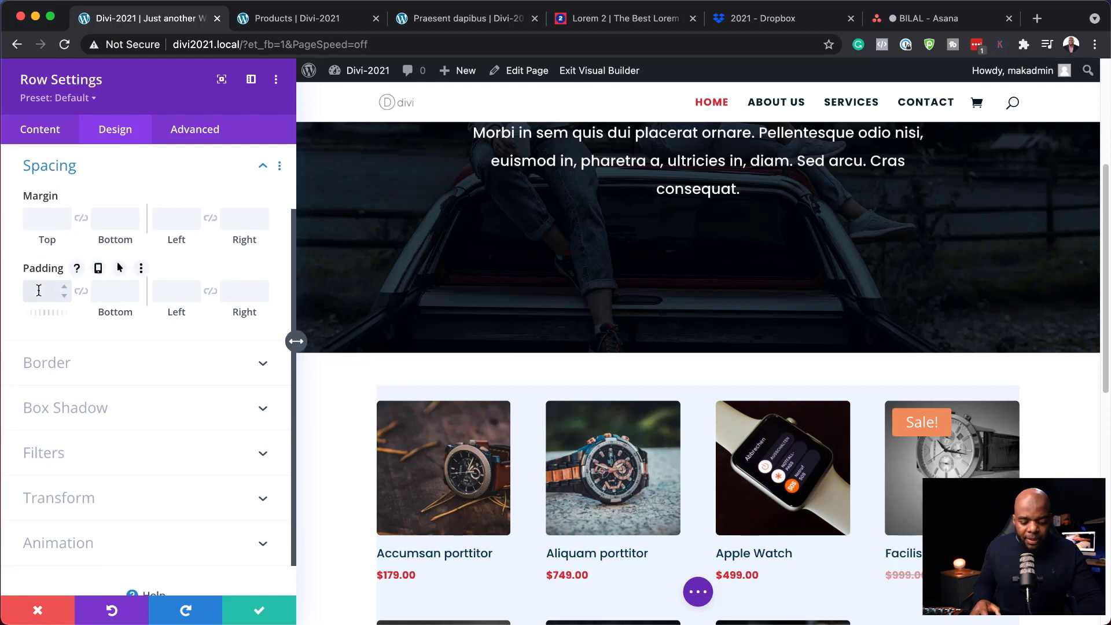
pyautogui.click(39, 291)
pyautogui.write('4vw')
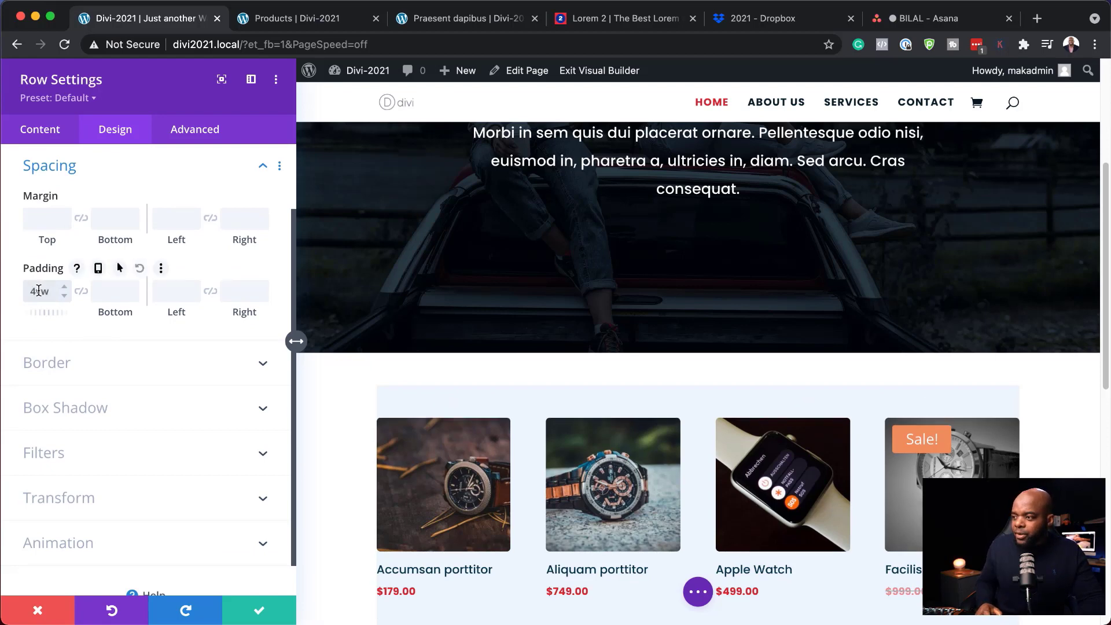
pyautogui.click(82, 291)
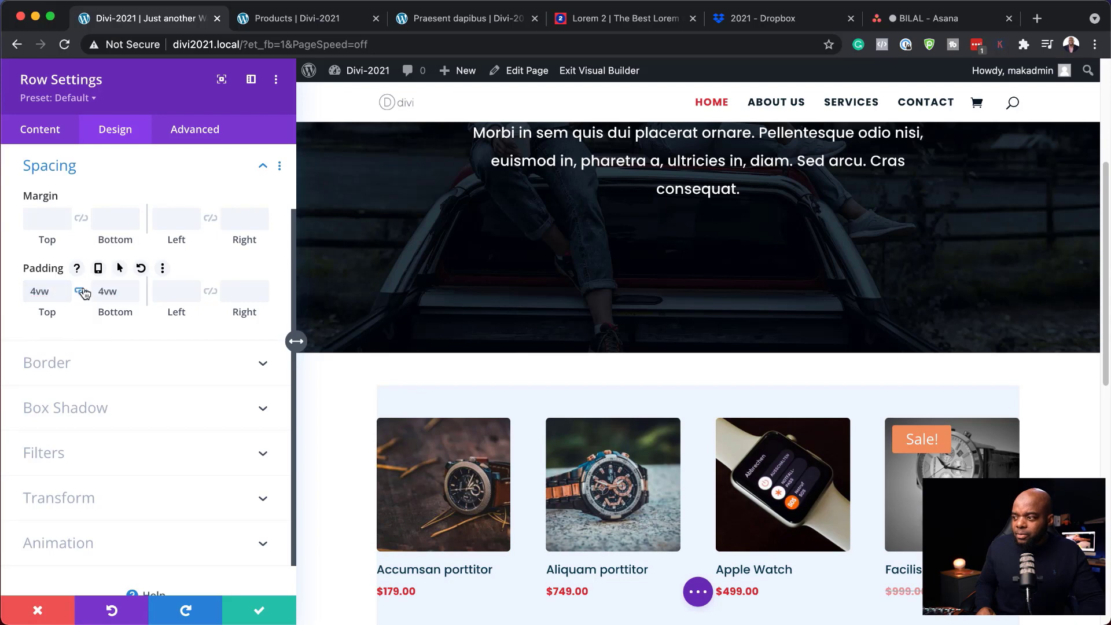
pyautogui.write('4vw')
pyautogui.click(210, 291)
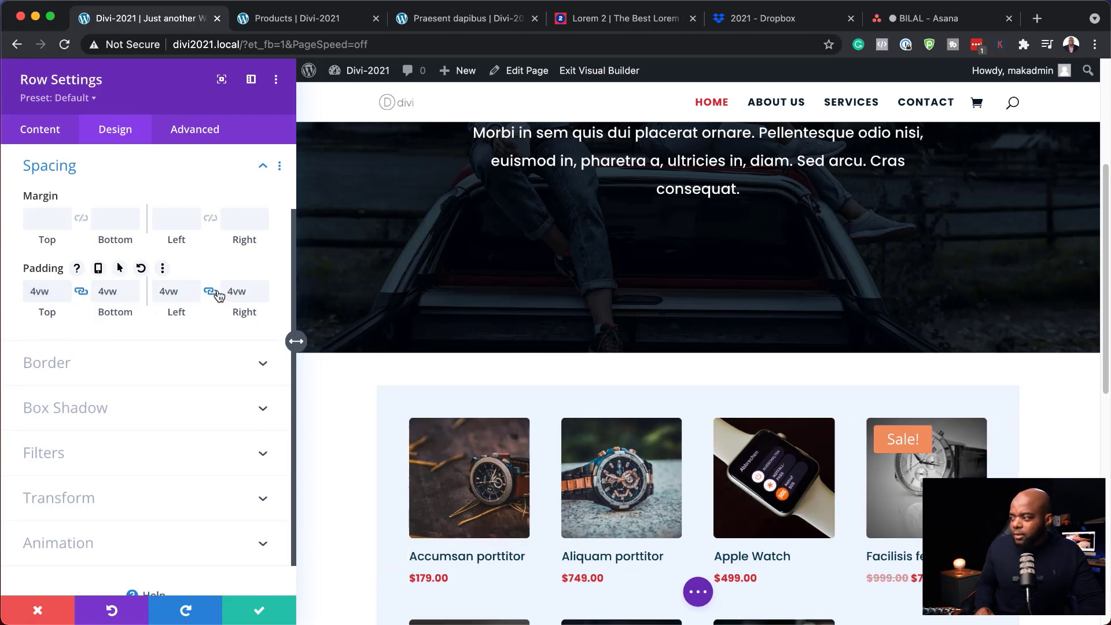
# - Round all corners of the shop row to 5px and save the row settings
pyautogui.click(76, 373)
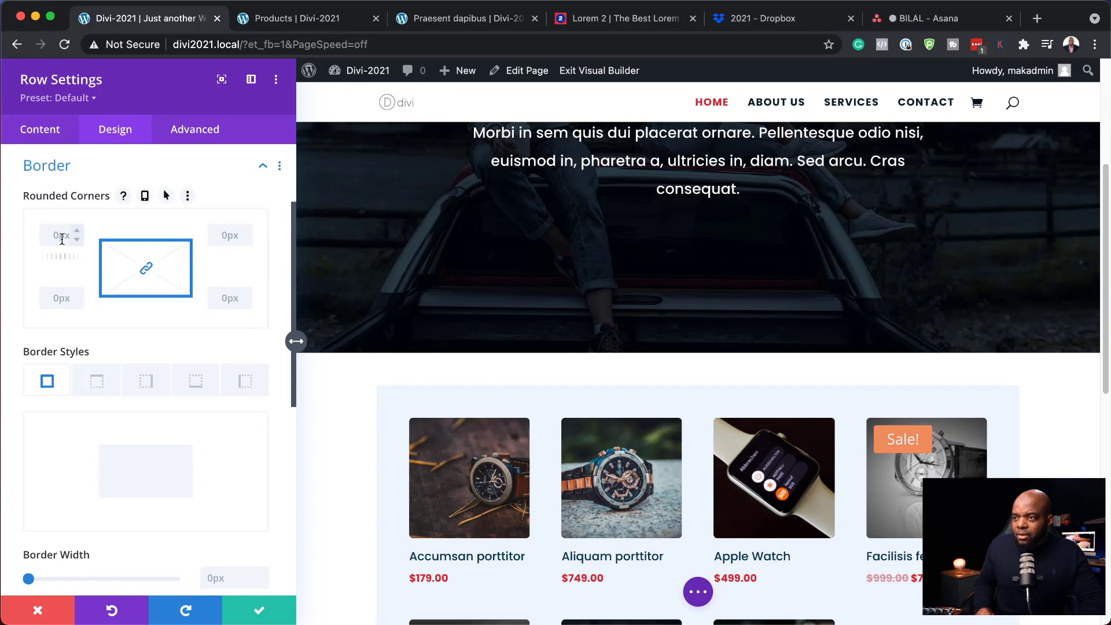
pyautogui.write('5')
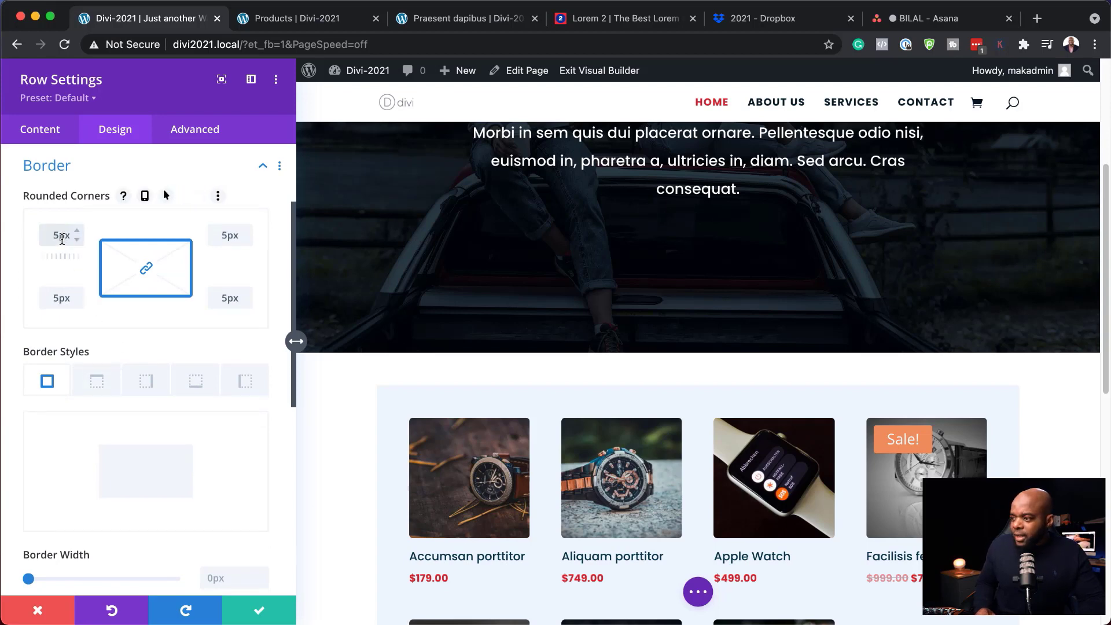
pyautogui.click(261, 613)
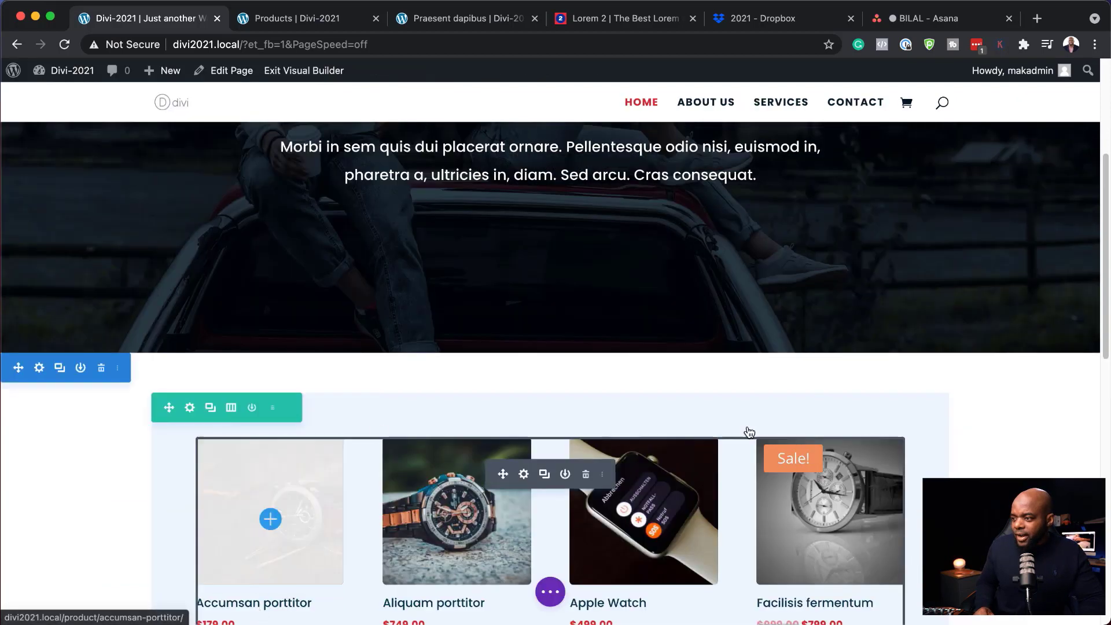
pyautogui.scroll(-3, 999, 389)
pyautogui.scroll(-2, 1084, 407)
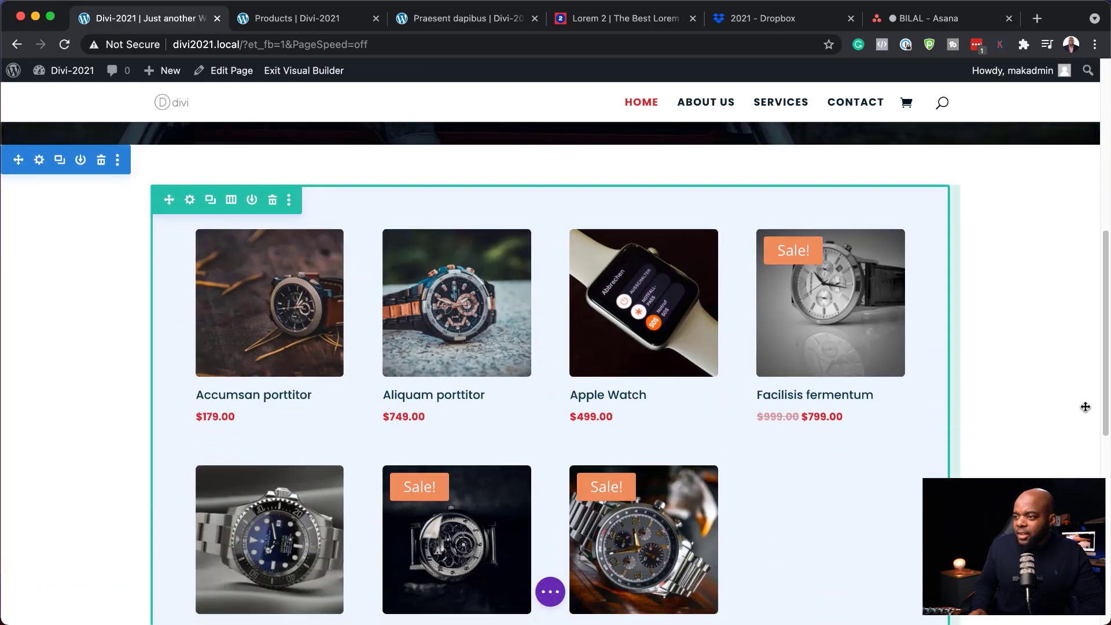
# - Give the Shop module's product image overlay the teal background color #1f7a8c at 0.5 opacity and save the module settings
pyautogui.scroll(6, 550, 373)
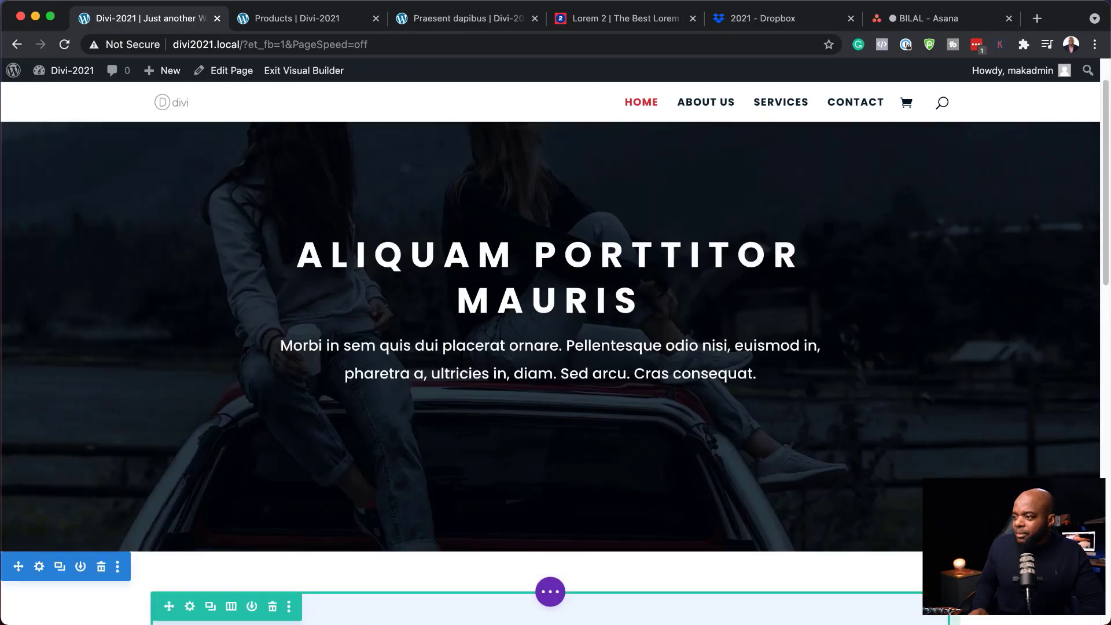
pyautogui.scroll(-7, 1016, 467)
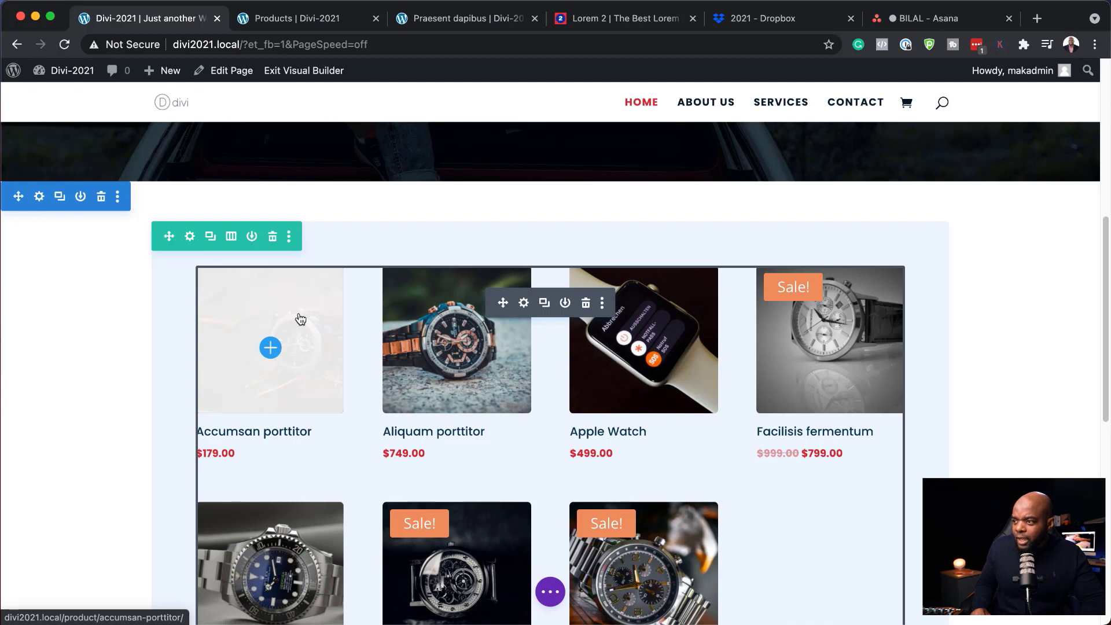
pyautogui.click(523, 303)
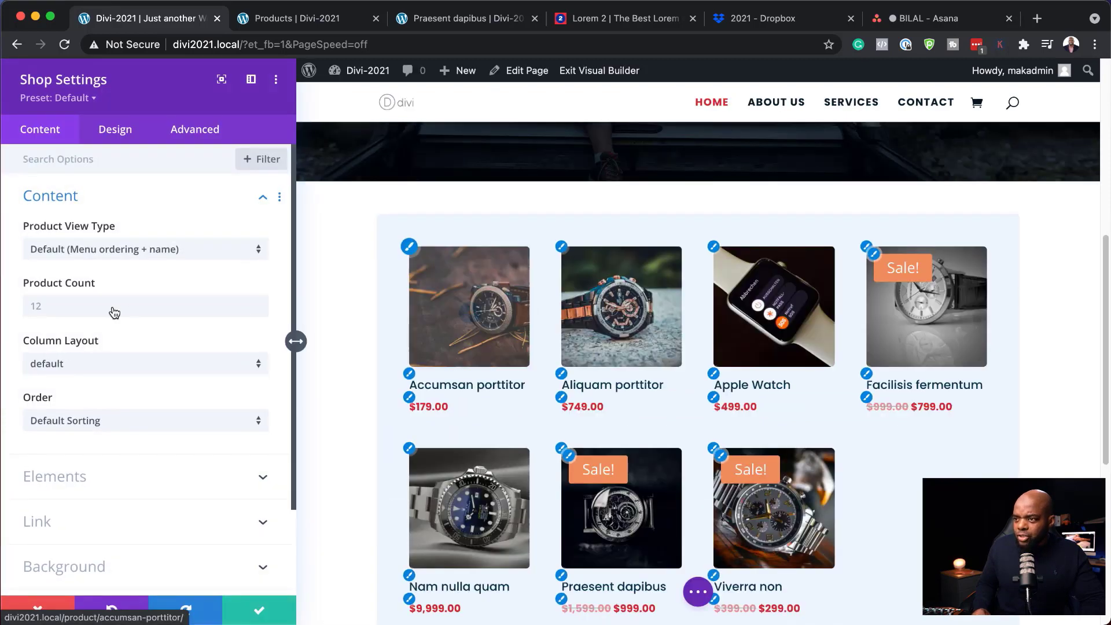
pyautogui.click(115, 130)
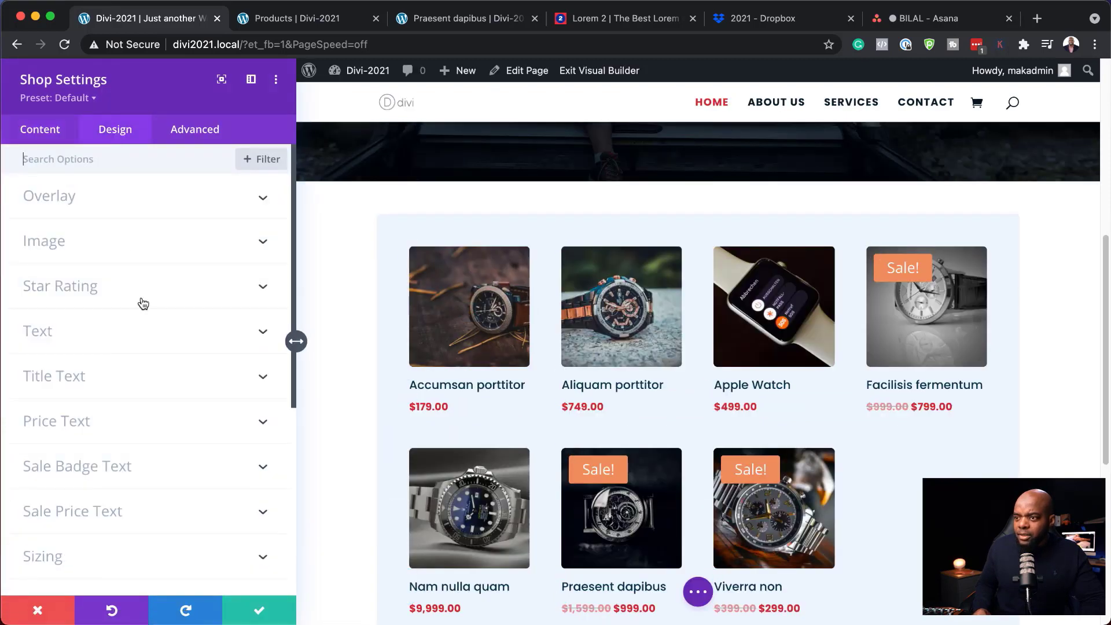
pyautogui.click(85, 208)
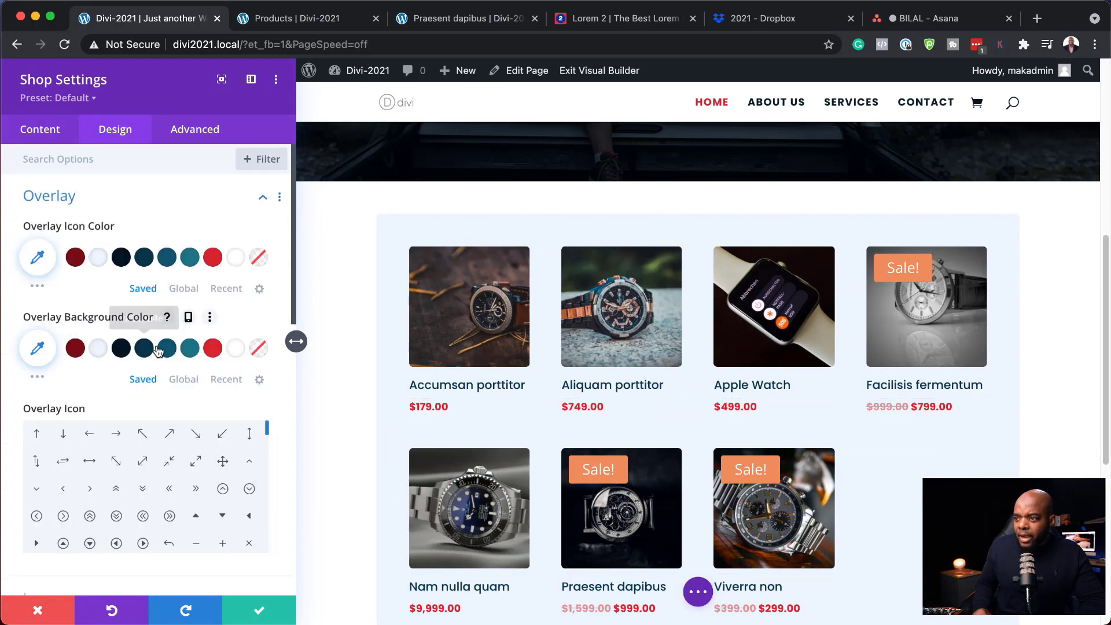
pyautogui.click(191, 350)
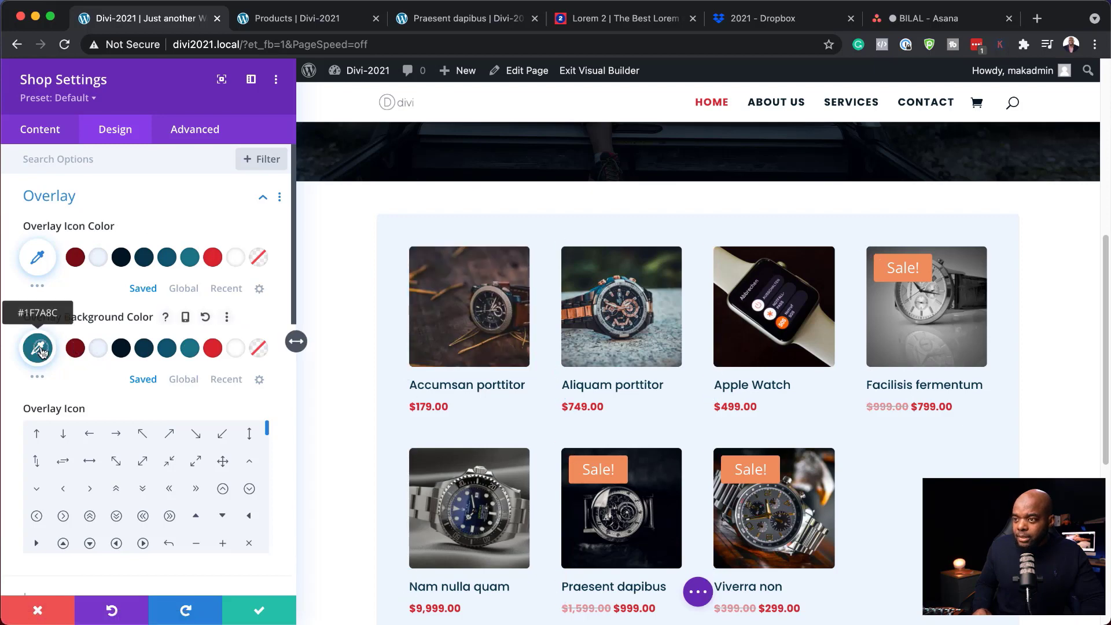
pyautogui.click(42, 349)
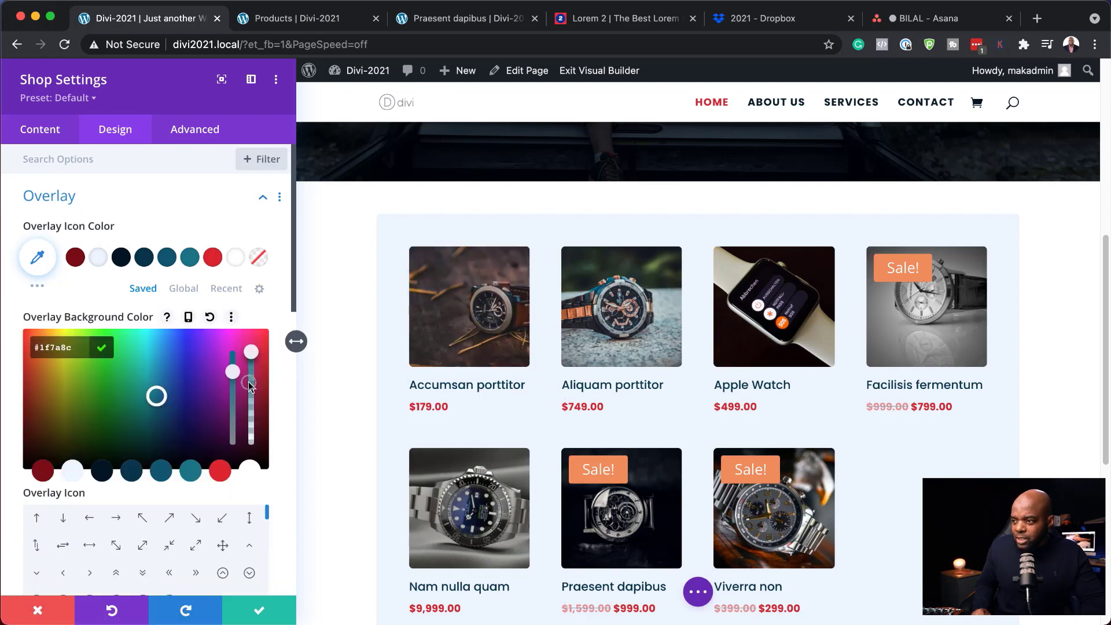
pyautogui.moveTo(250, 385); pyautogui.dragTo(250, 396)
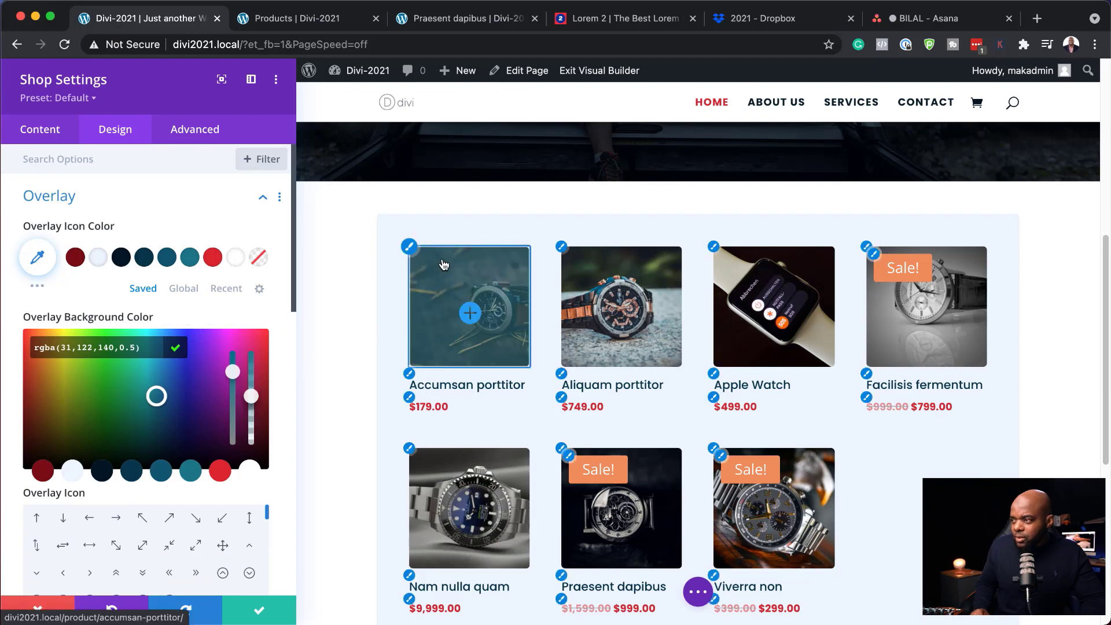
pyautogui.click(258, 612)
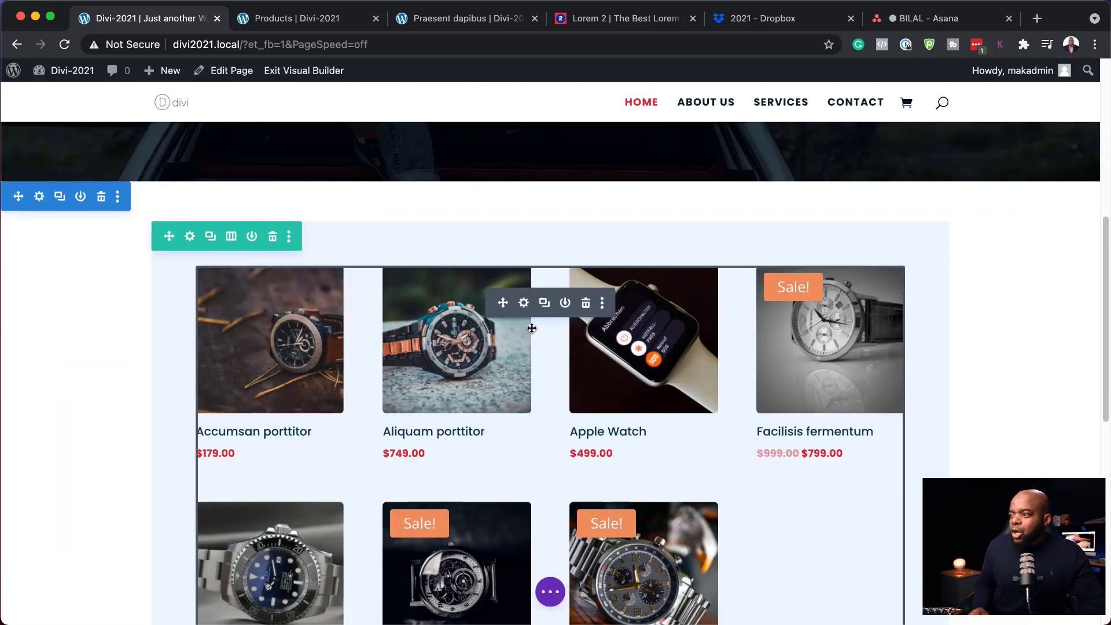
# - Configure the Shop module to show 4 products in 4 columns, with Sale Products as the product view type
pyautogui.click(525, 303)
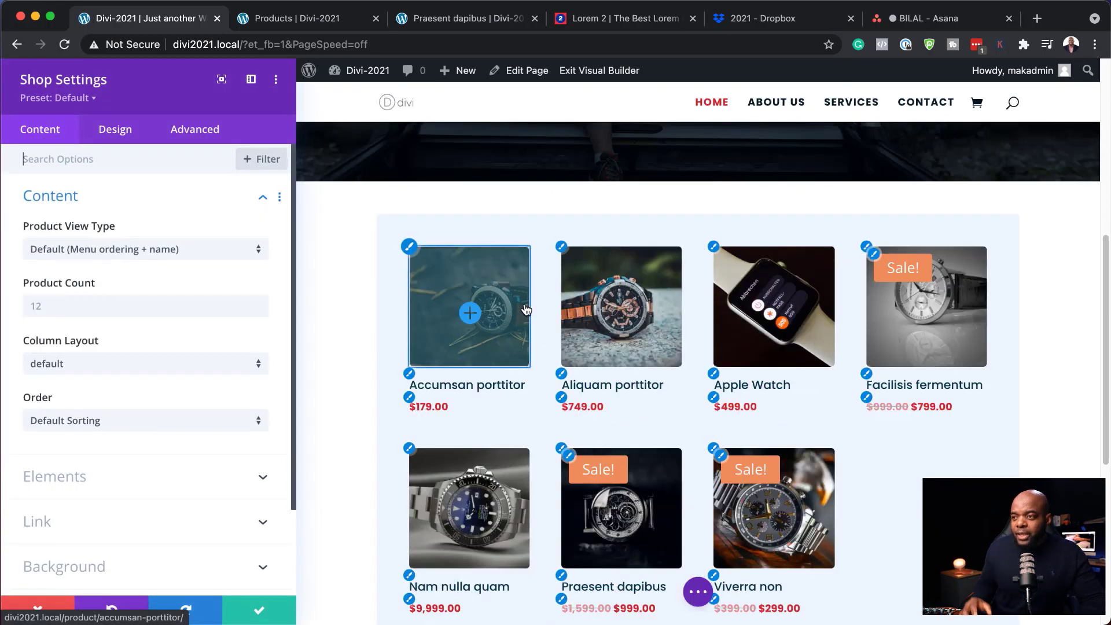
pyautogui.click(35, 303)
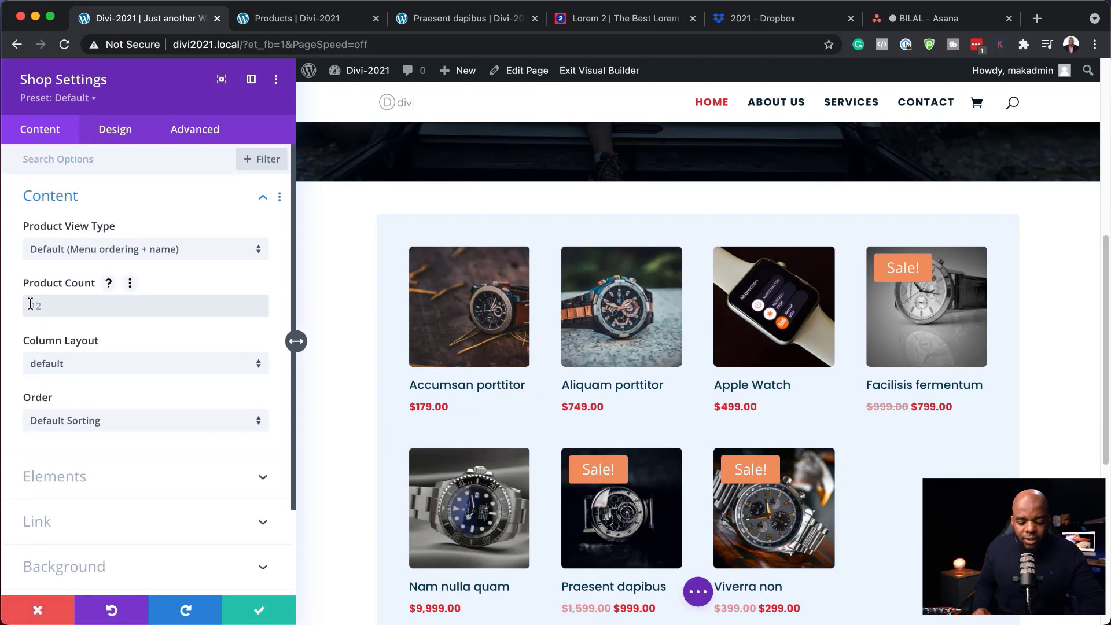
pyautogui.write('4')
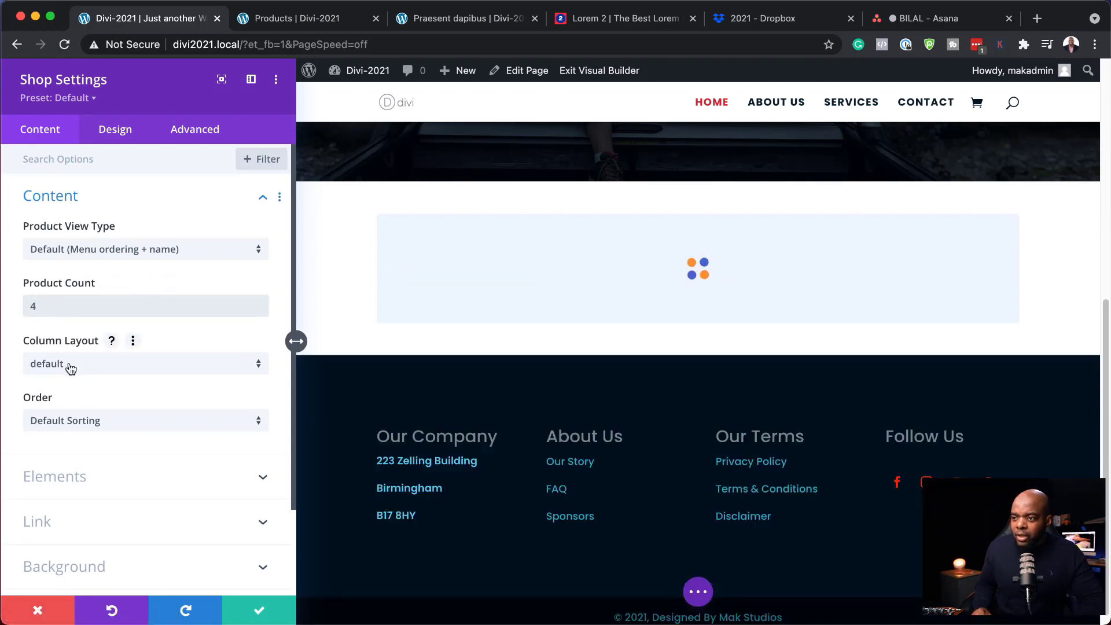
pyautogui.click(70, 368)
pyautogui.click(88, 484)
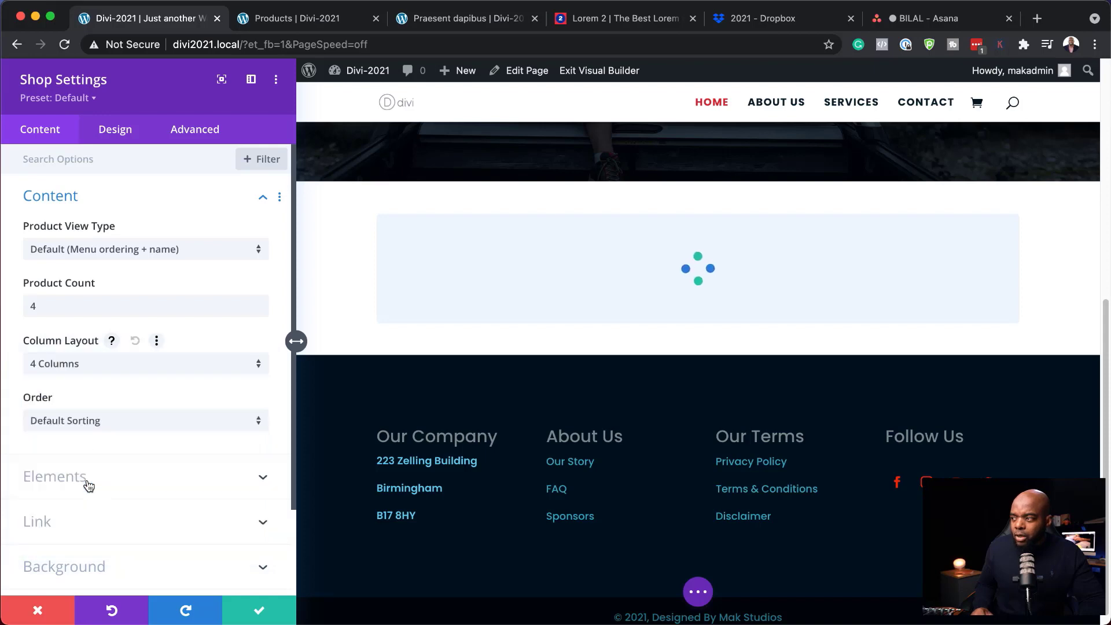
pyautogui.click(61, 253)
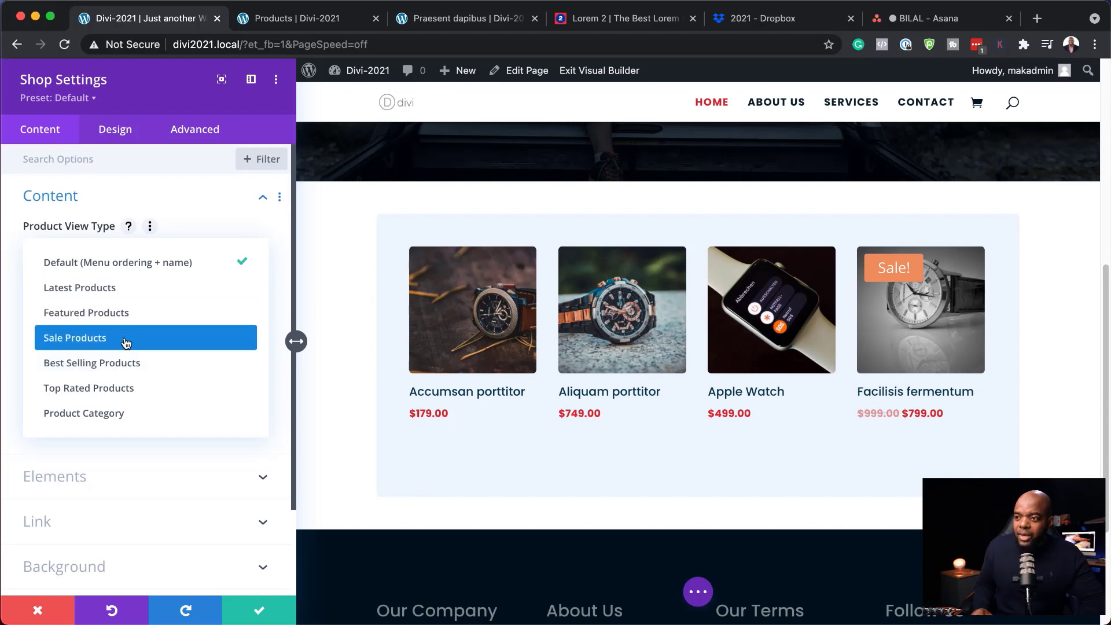
pyautogui.click(94, 344)
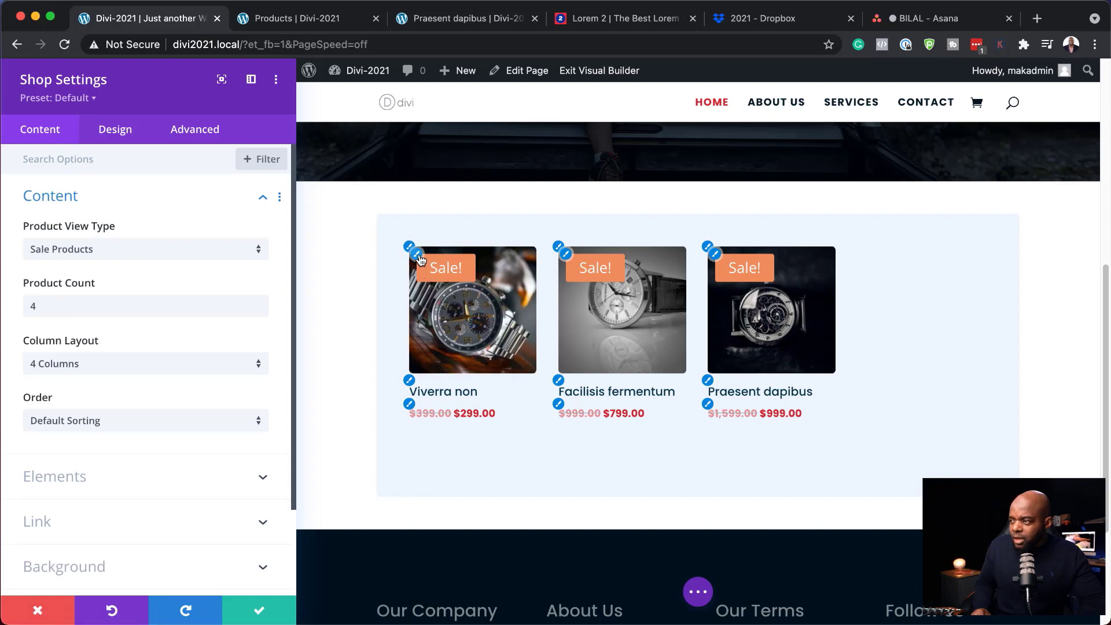
# - Set the sale badge font to Poppins in the Shop module
pyautogui.click(420, 260)
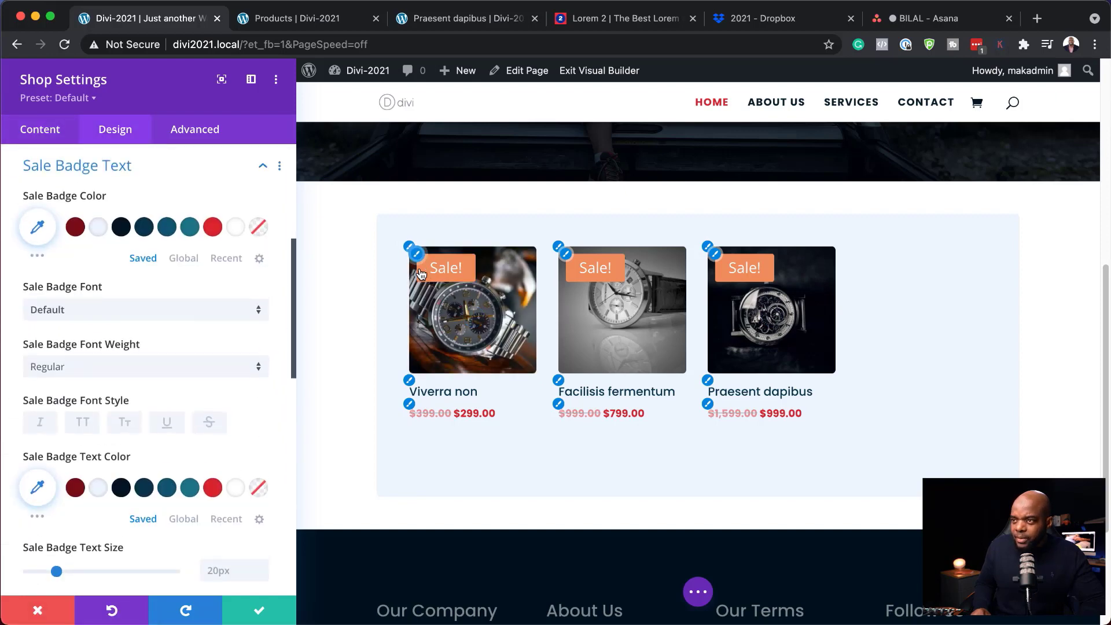
pyautogui.click(103, 310)
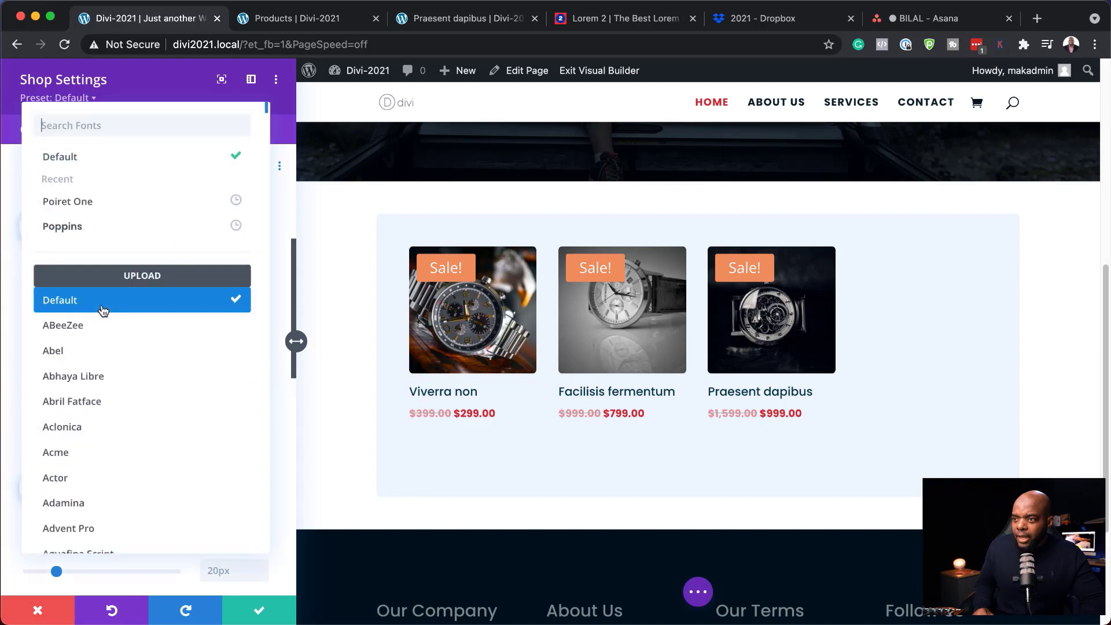
pyautogui.click(93, 225)
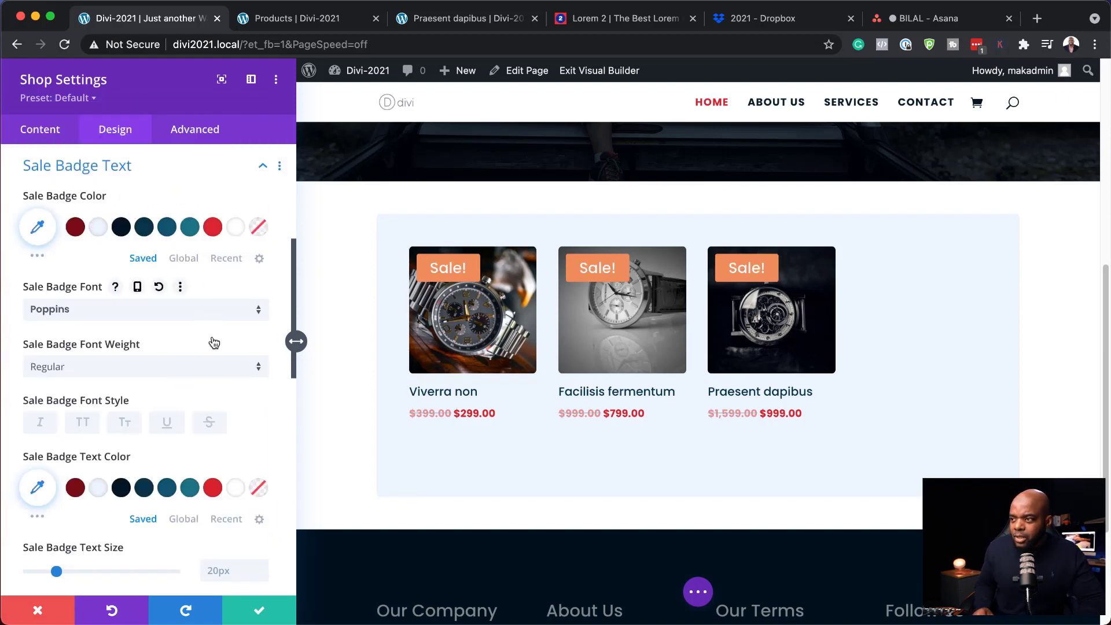
# - Set the sale badge text size to 15px
pyautogui.scroll(-2, 214, 372)
pyautogui.scroll(-3, 215, 371)
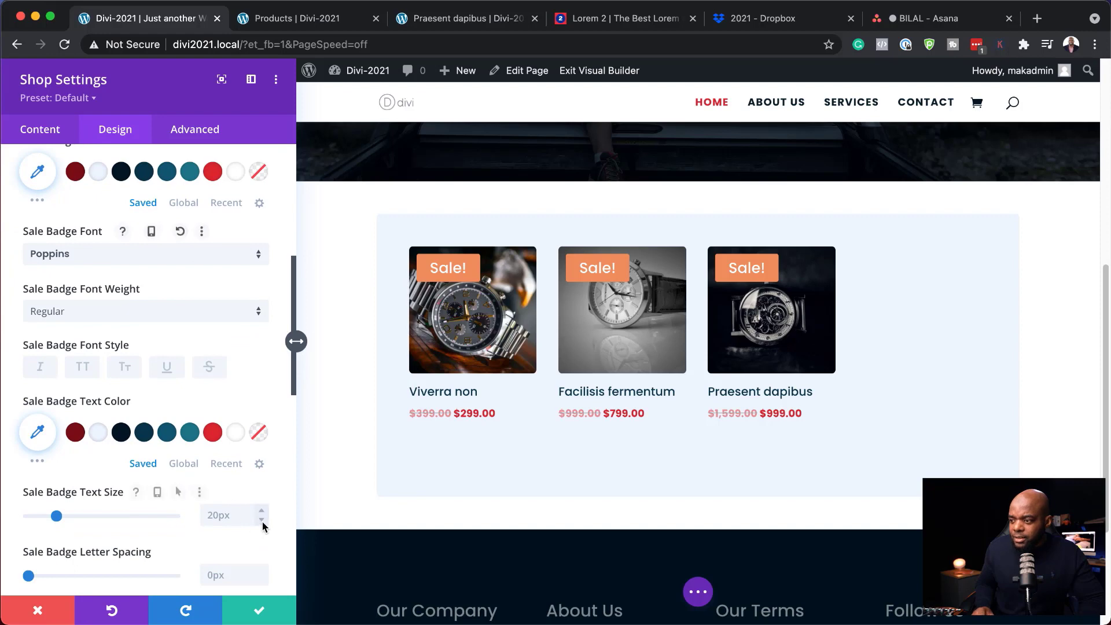
pyautogui.click(262, 521)
pyautogui.click(262, 521)
pyautogui.click(262, 521)
pyautogui.click(262, 520)
pyautogui.click(262, 520)
pyautogui.click(263, 521)
pyautogui.click(262, 521)
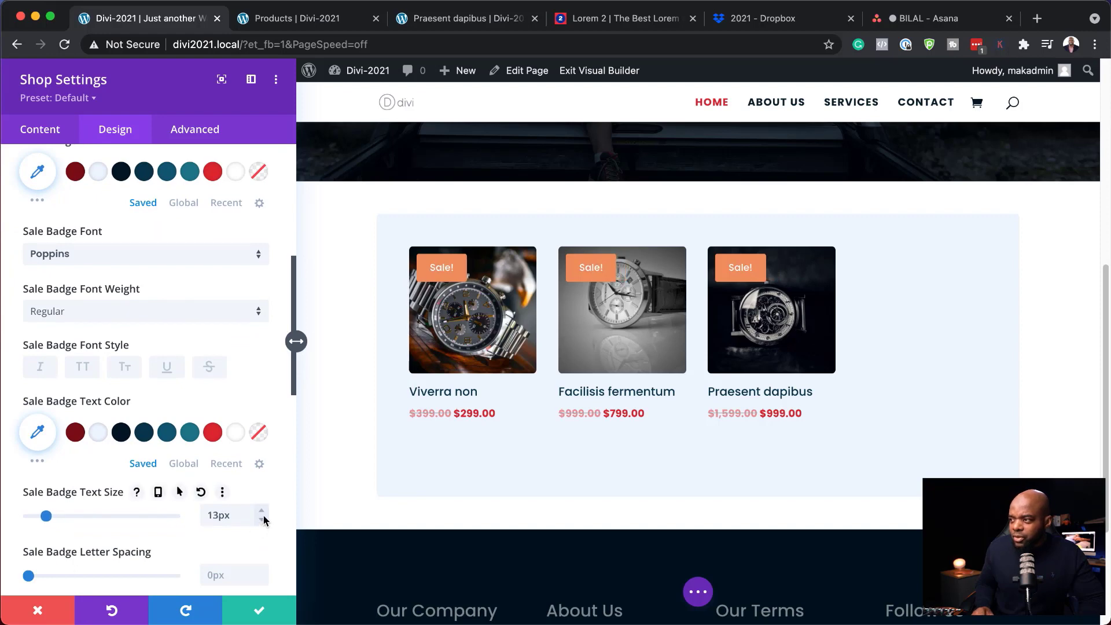
pyautogui.click(263, 511)
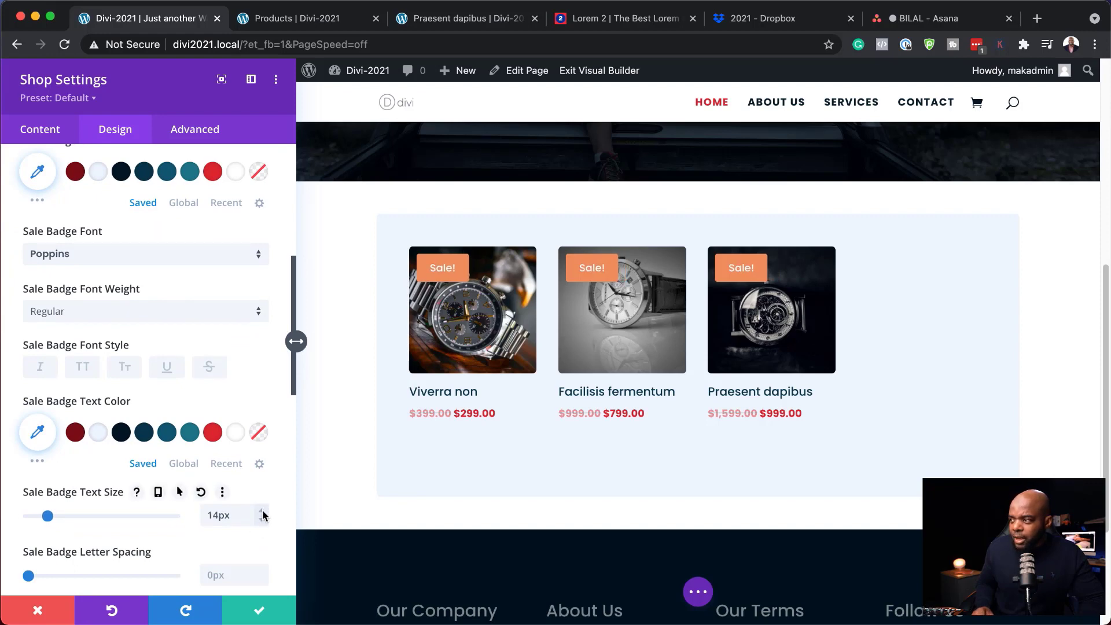
pyautogui.click(264, 513)
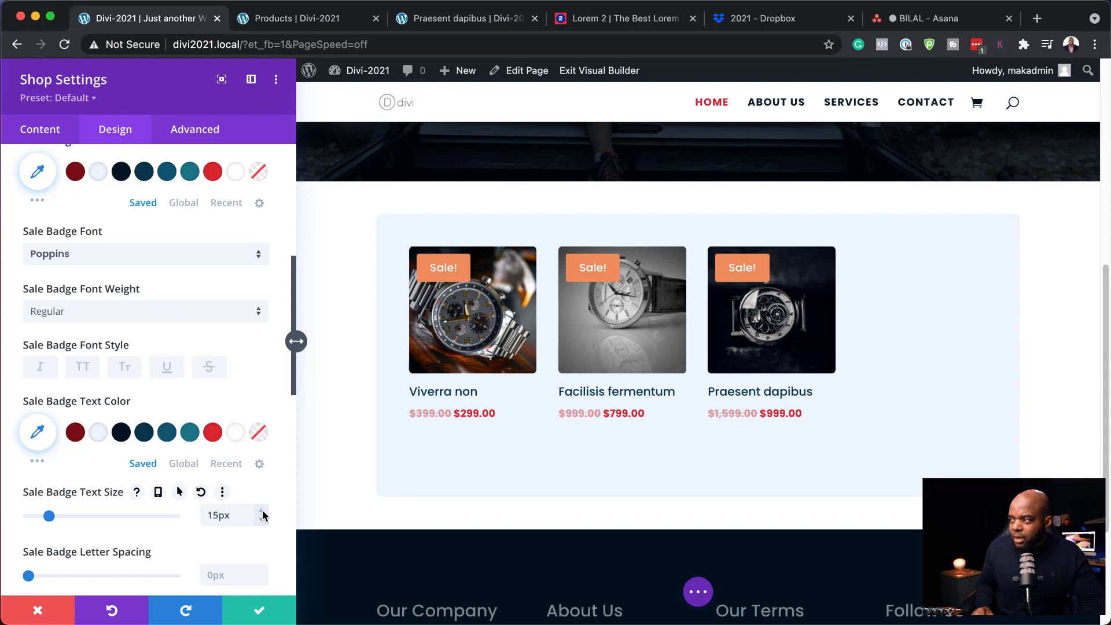
# - Color the sale badge text white and the badge itself the saved bright red, and save the Shop module's settings
pyautogui.click(104, 438)
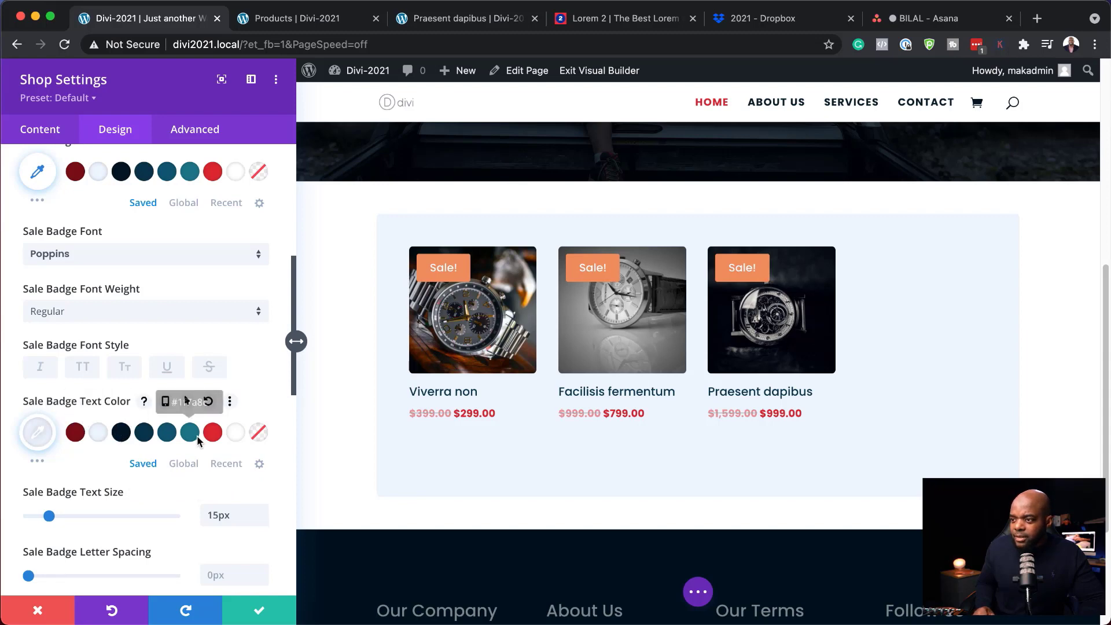
pyautogui.click(254, 435)
pyautogui.click(239, 438)
pyautogui.scroll(2, 241, 405)
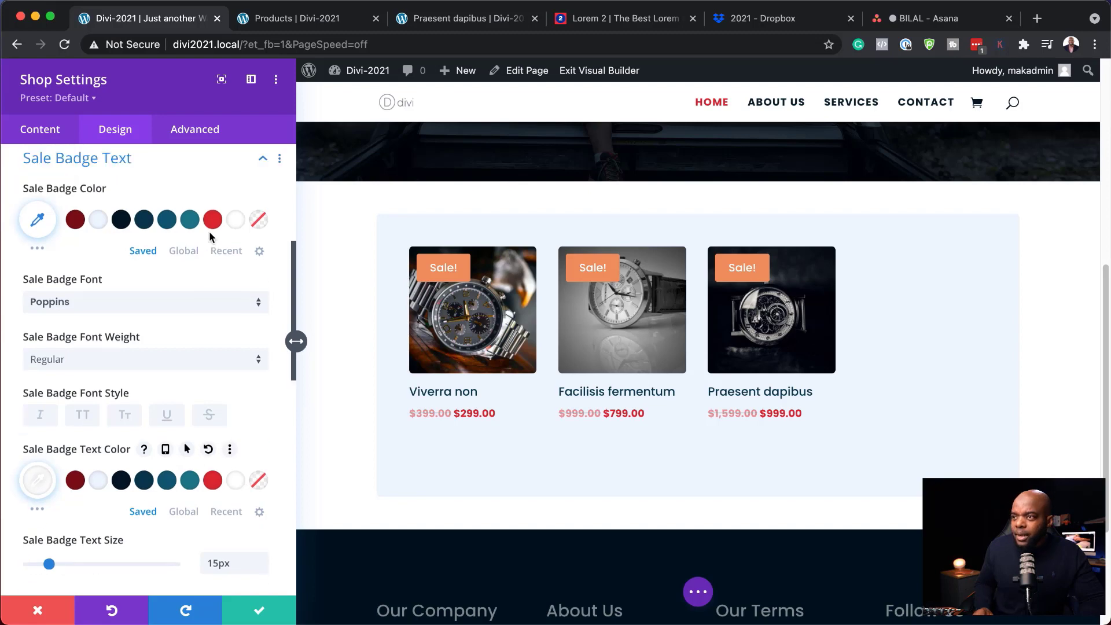
pyautogui.click(213, 223)
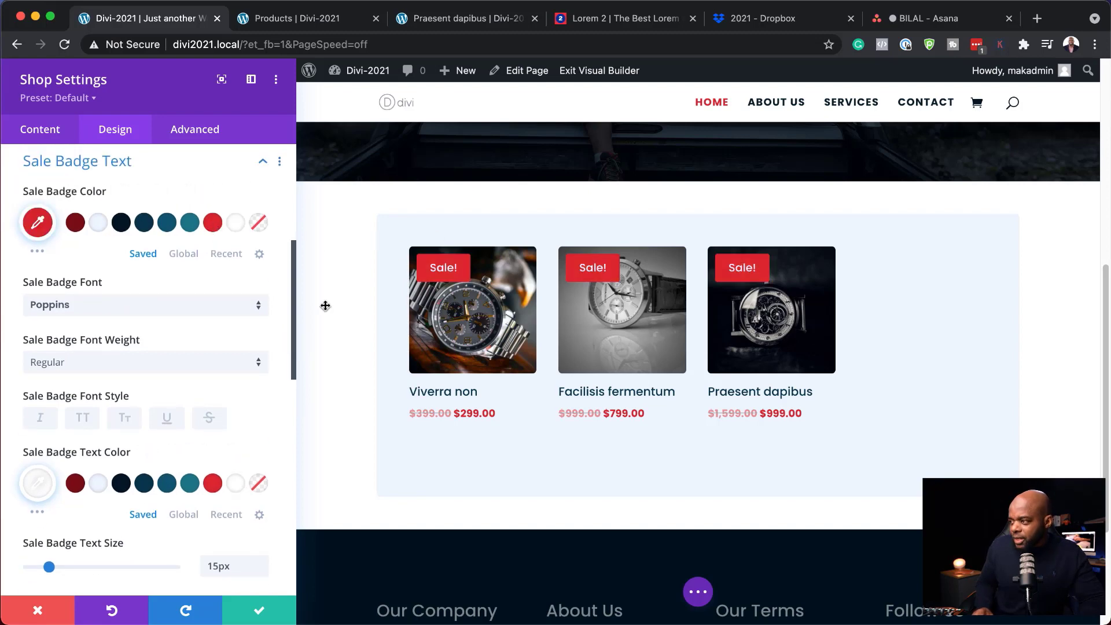
pyautogui.click(261, 611)
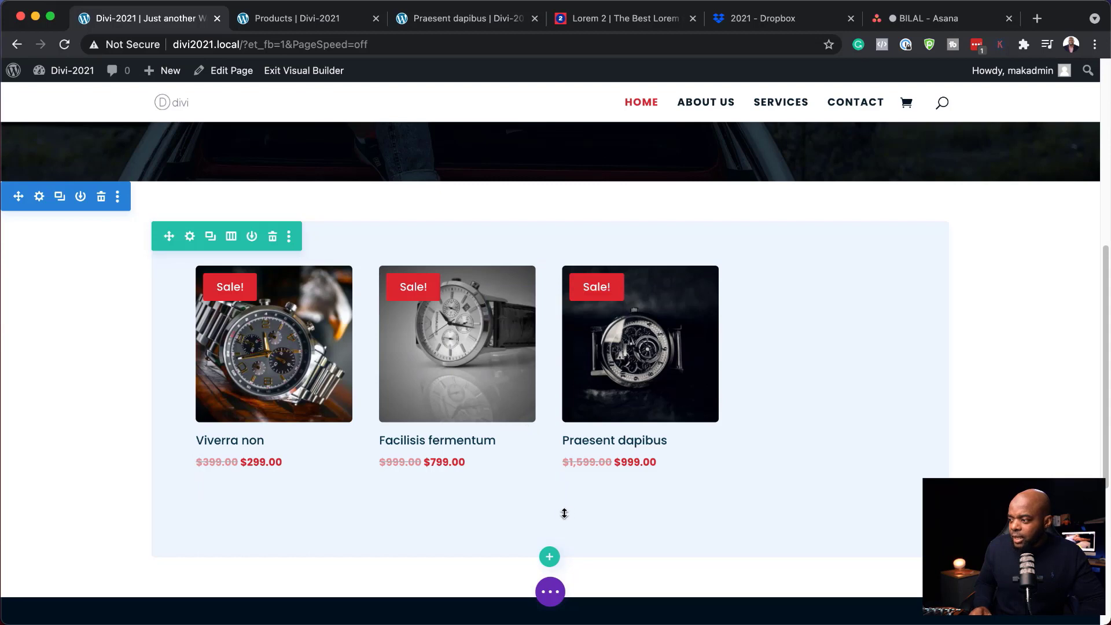
# - Insert a Text module below the Shop module and replace its placeholder body with "Latest Offer"
pyautogui.click(549, 477)
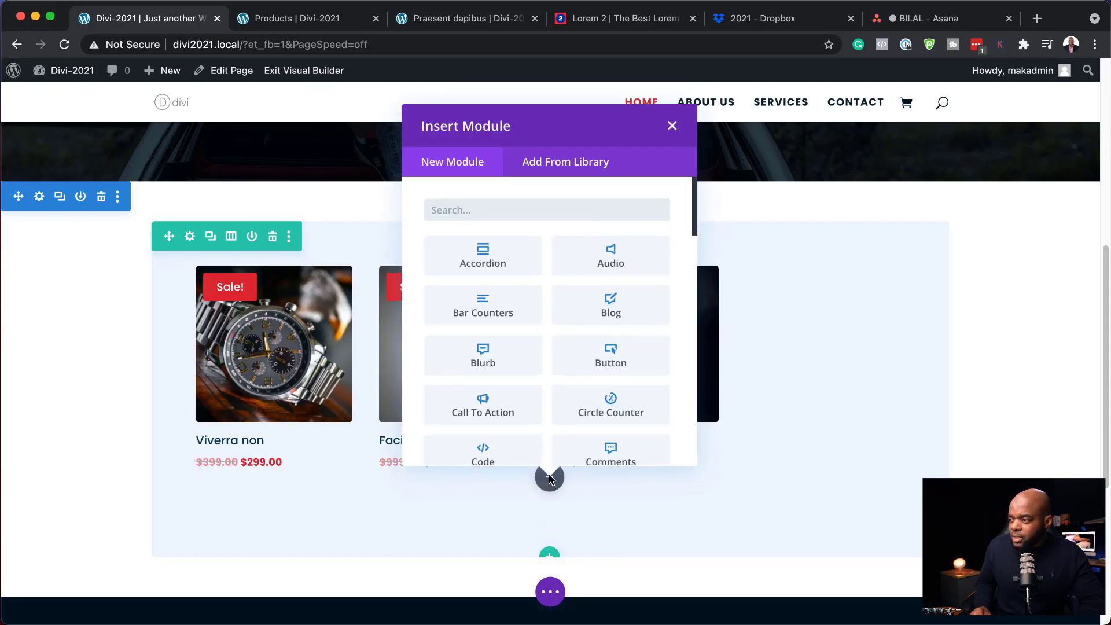
pyautogui.write('text')
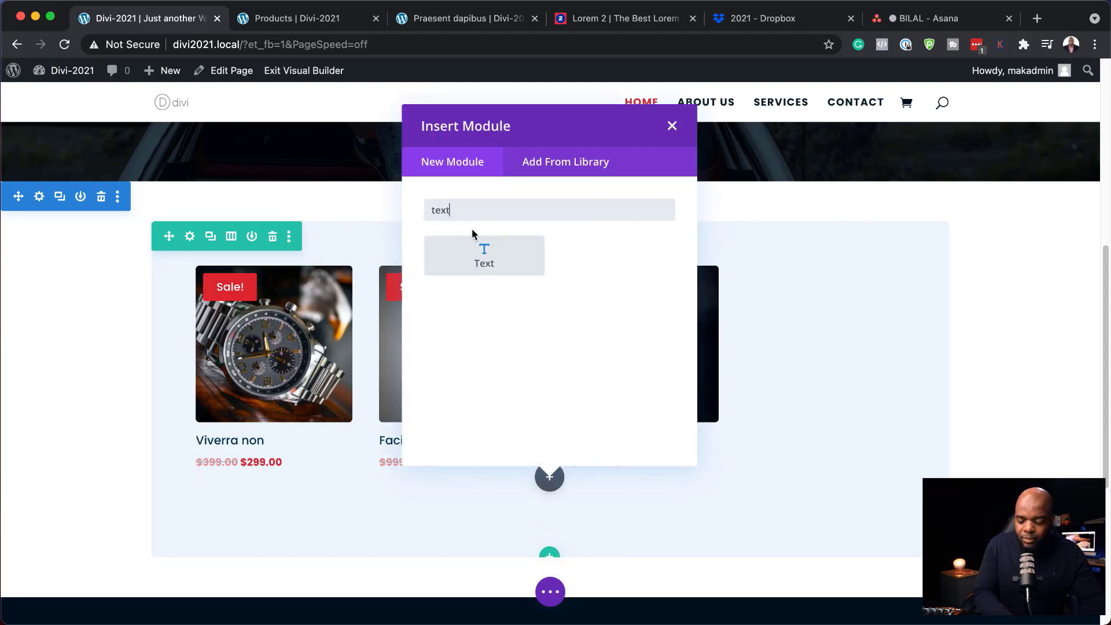
pyautogui.click(507, 264)
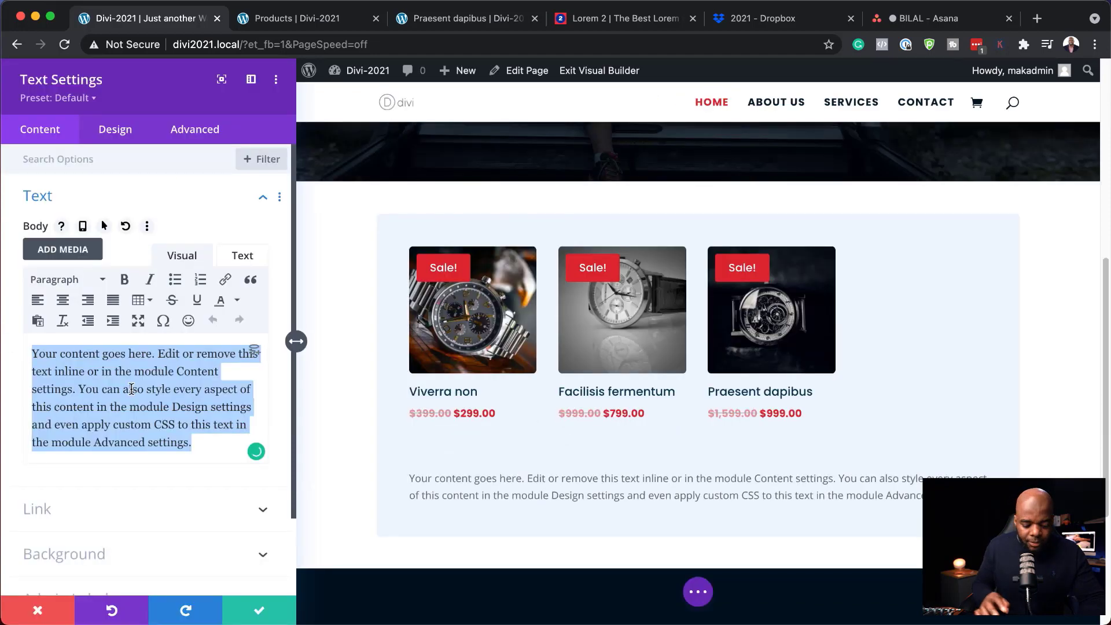
pyautogui.press('BackSpace')
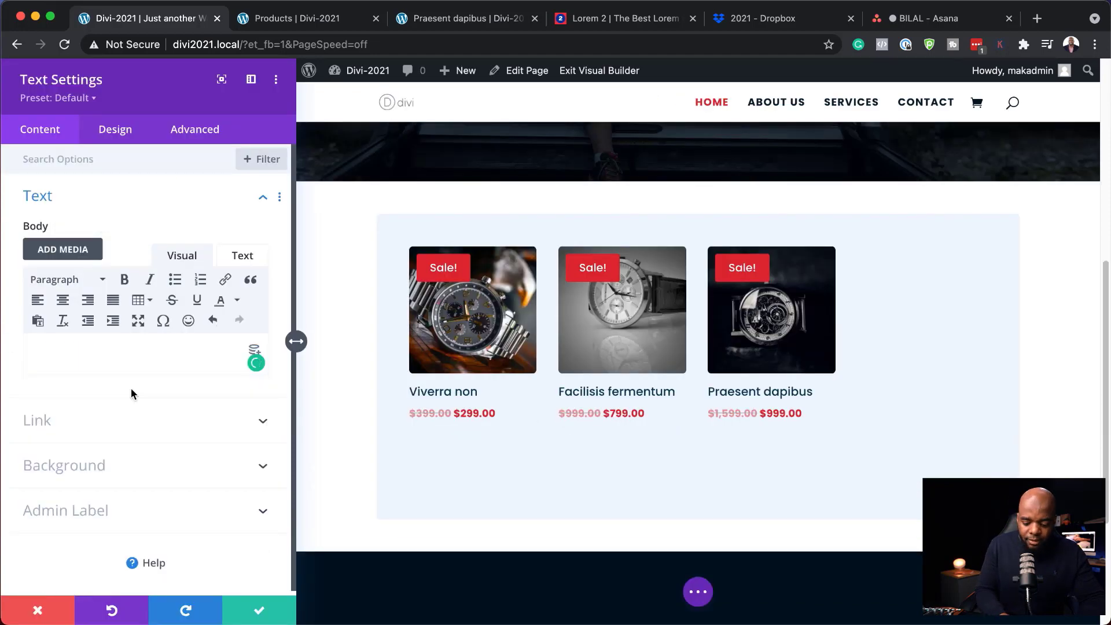
pyautogui.write('Latest Offer')
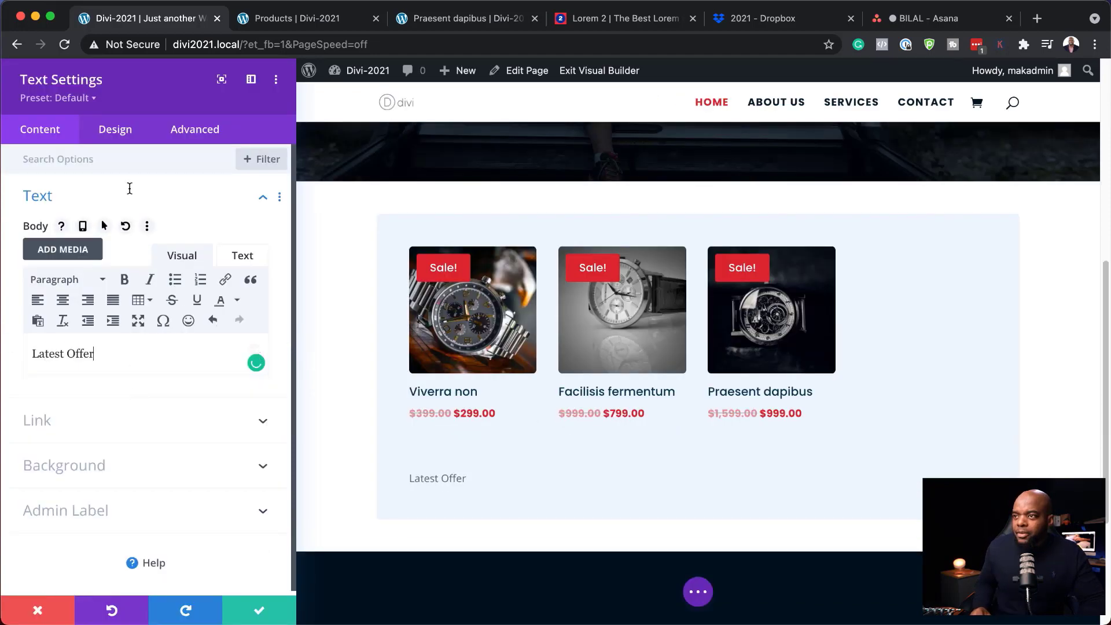
# - Set the font of the "Latest Offer" text to Poppins
pyautogui.click(107, 133)
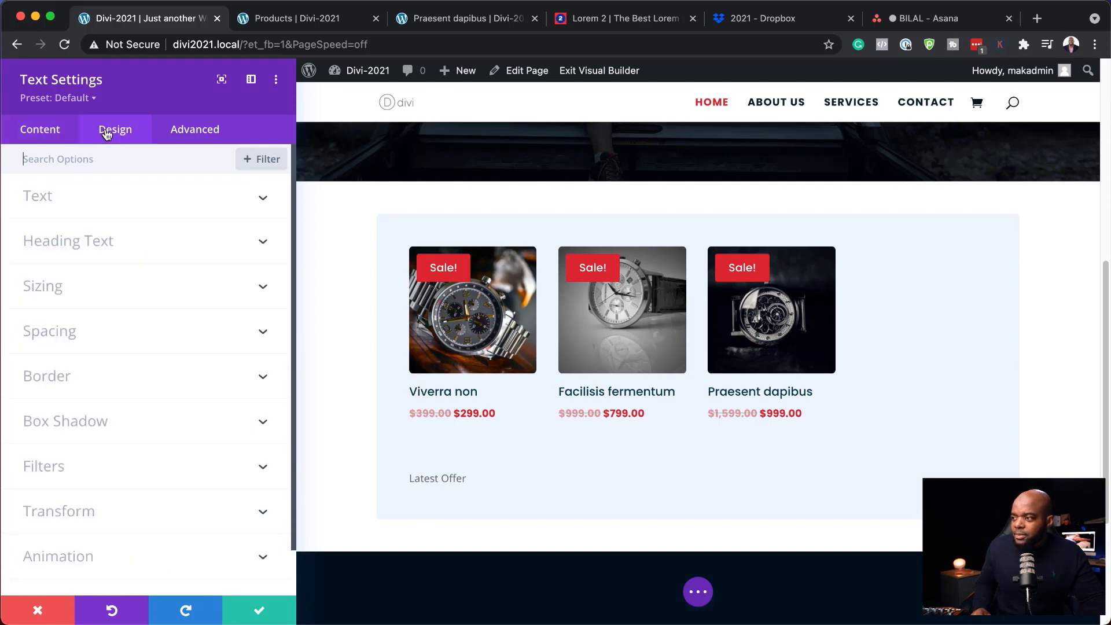
pyautogui.click(39, 200)
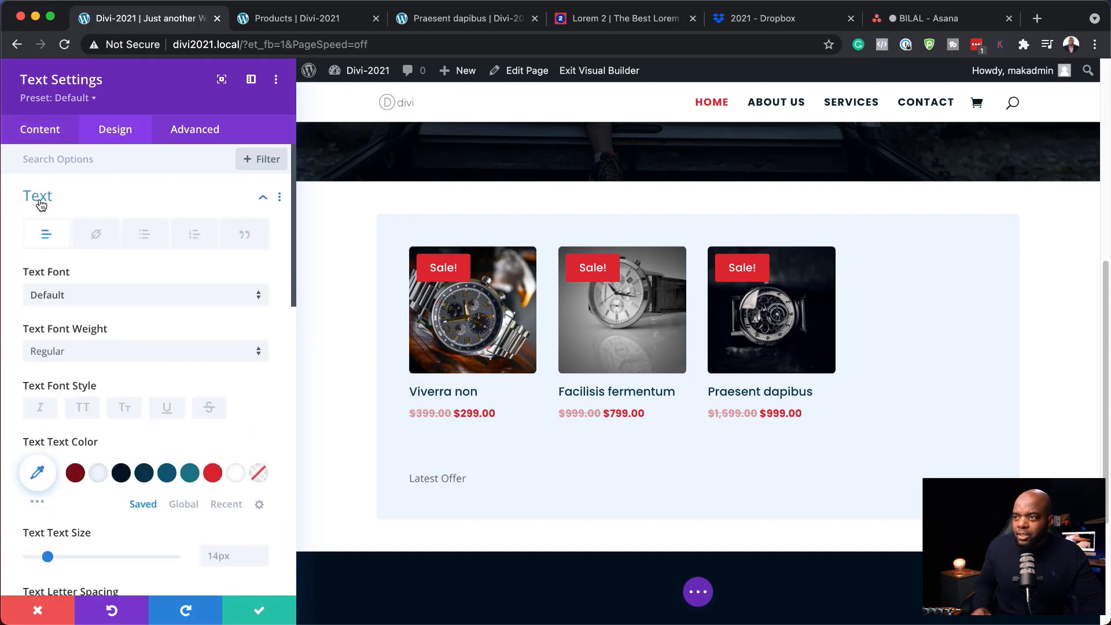
pyautogui.click(75, 294)
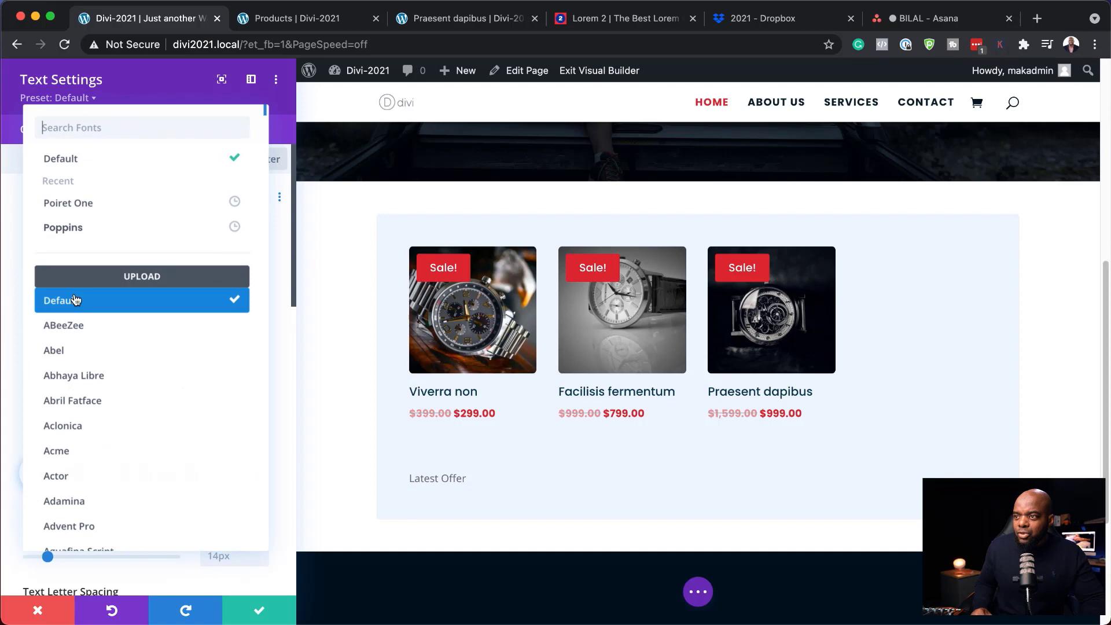
pyautogui.click(76, 229)
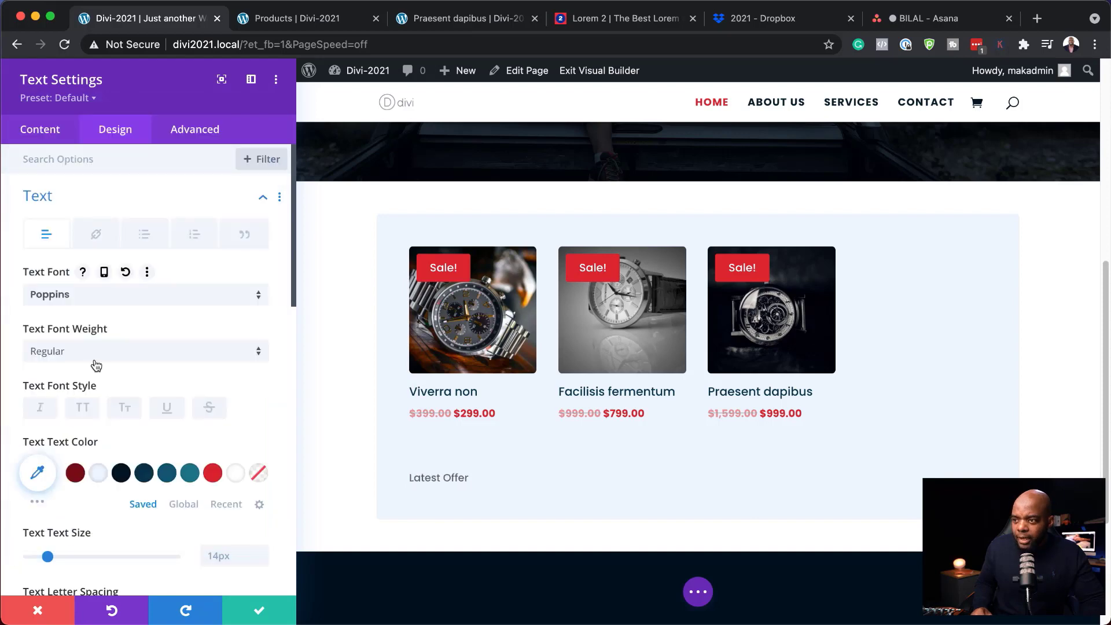
# - Style the "Latest Offer" text in the saved teal-blue #125b75, all uppercase, with a text size of 16px
pyautogui.click(168, 476)
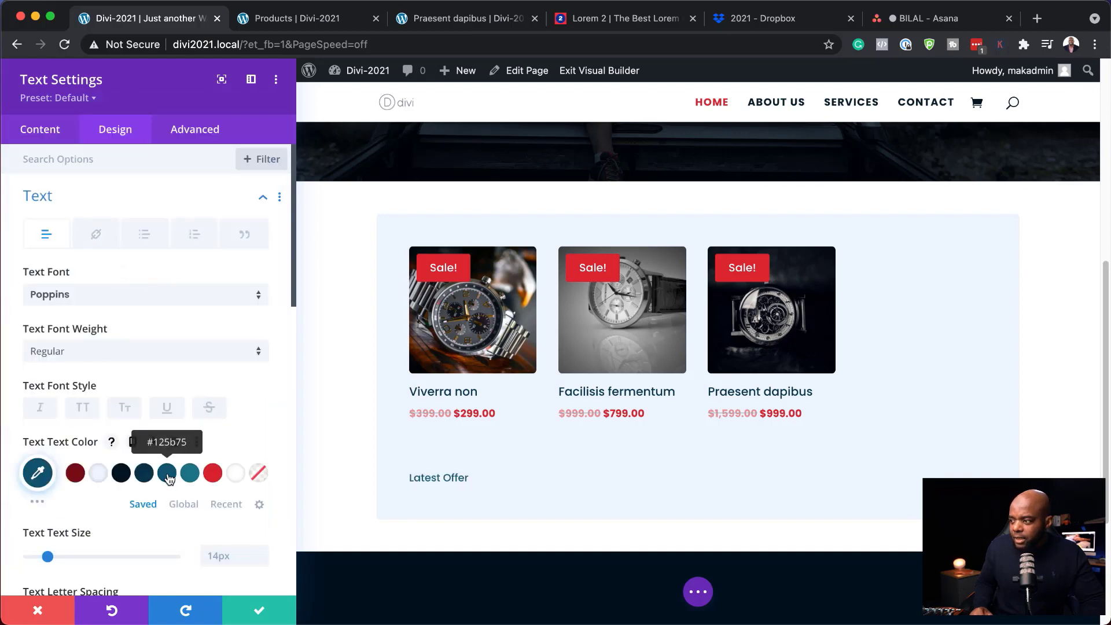
pyautogui.click(84, 409)
pyautogui.scroll(-2, 249, 401)
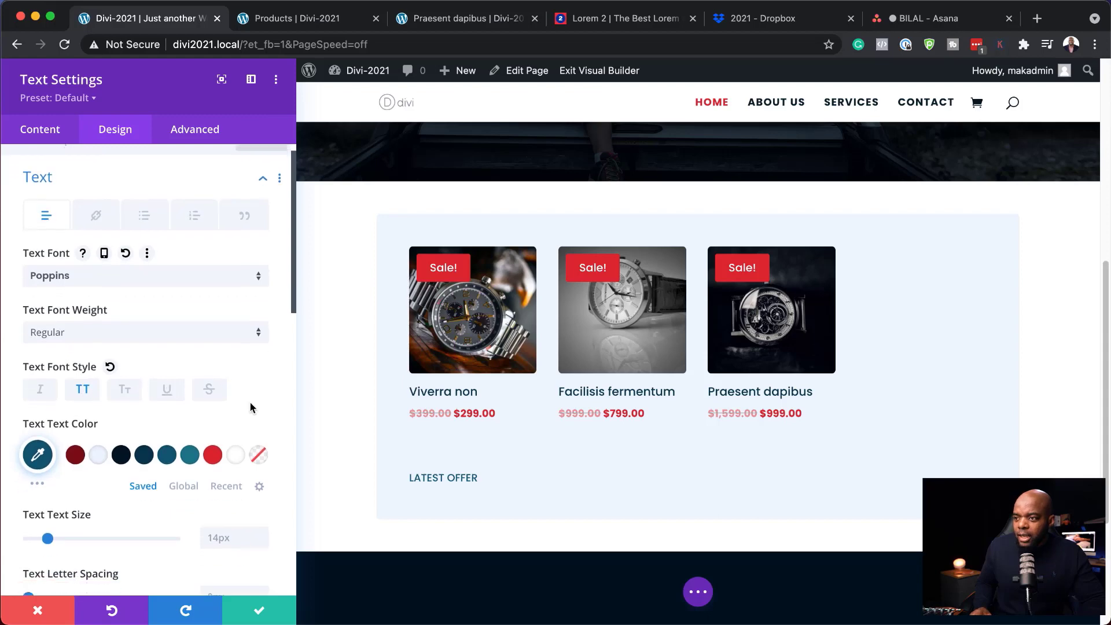
pyautogui.click(263, 505)
pyautogui.click(263, 504)
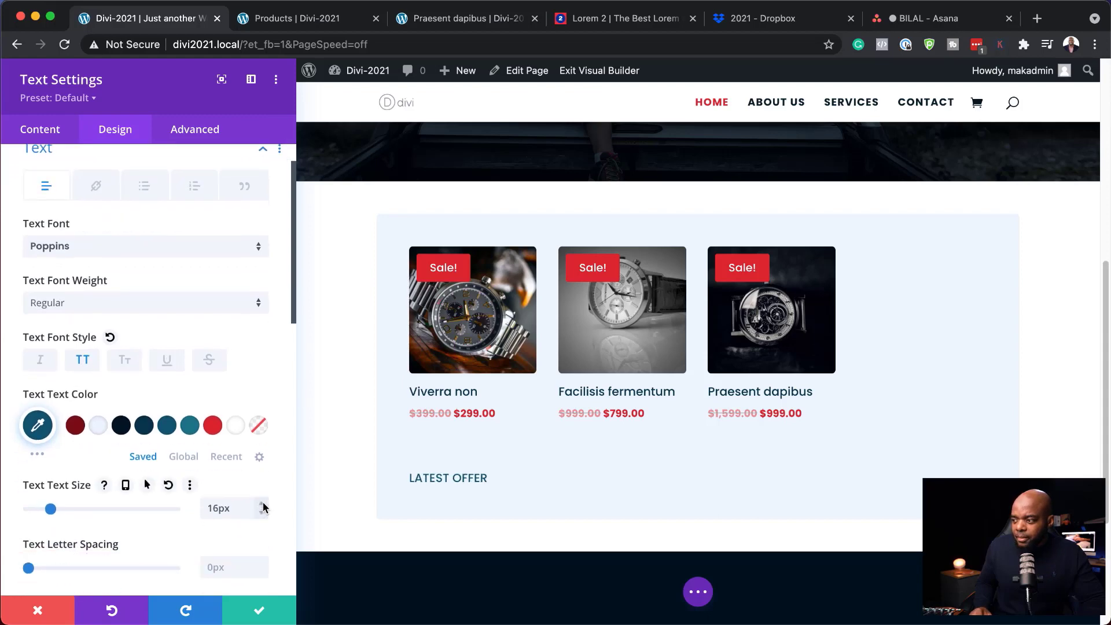
# - Set the heading's letter spacing to 3px and its font weight to Semi Bold, and save the Text module's settings
pyautogui.scroll(-3, 137, 540)
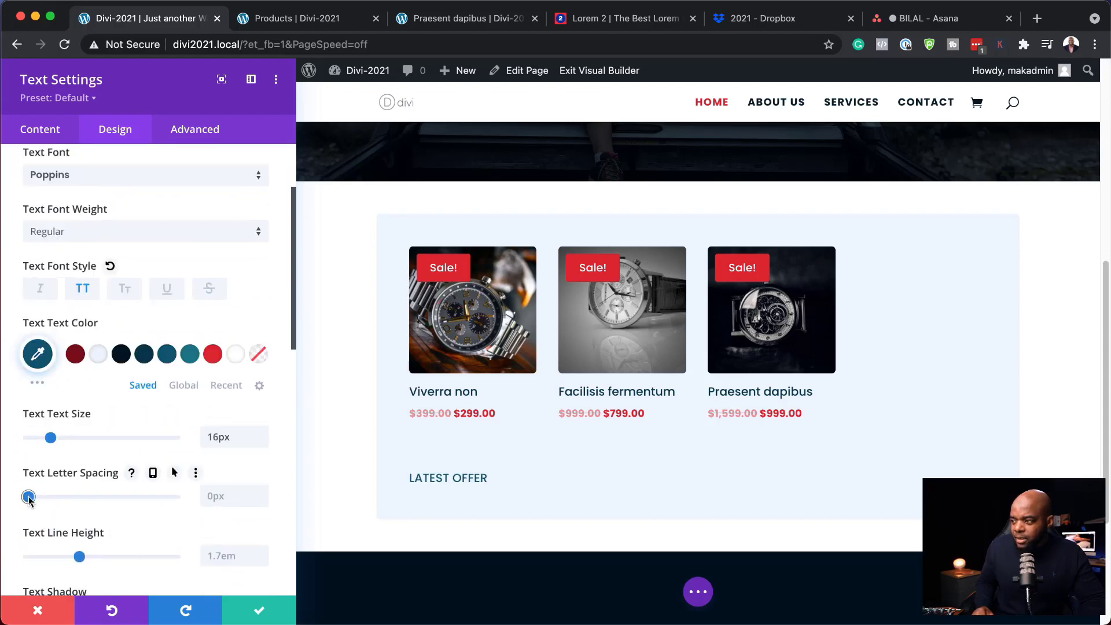
pyautogui.moveTo(29, 499); pyautogui.dragTo(31, 505)
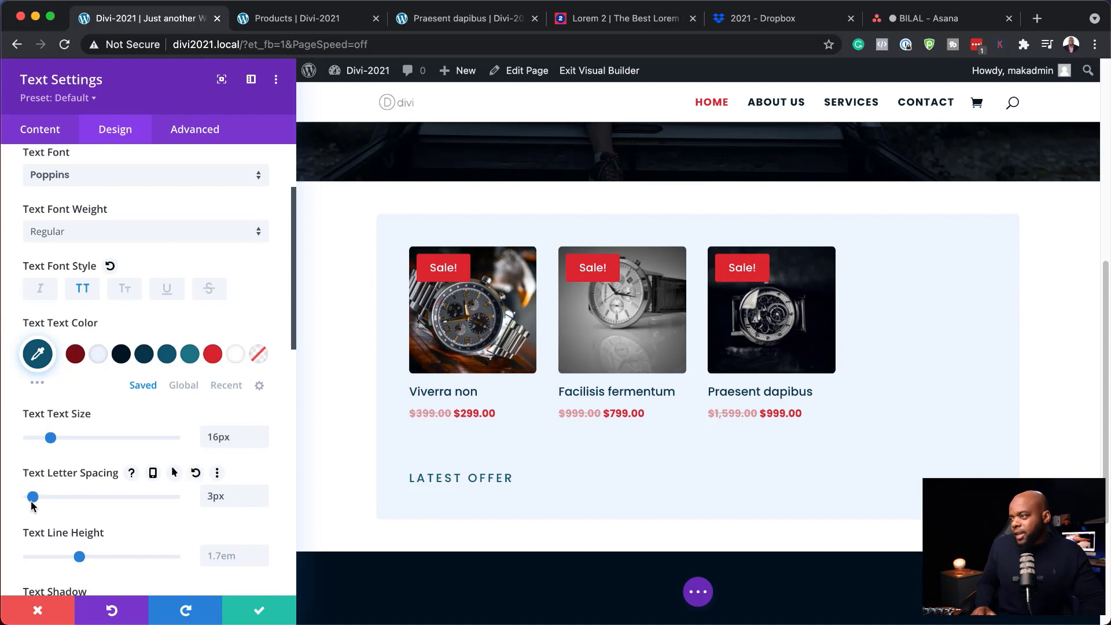
pyautogui.click(129, 228)
pyautogui.click(113, 375)
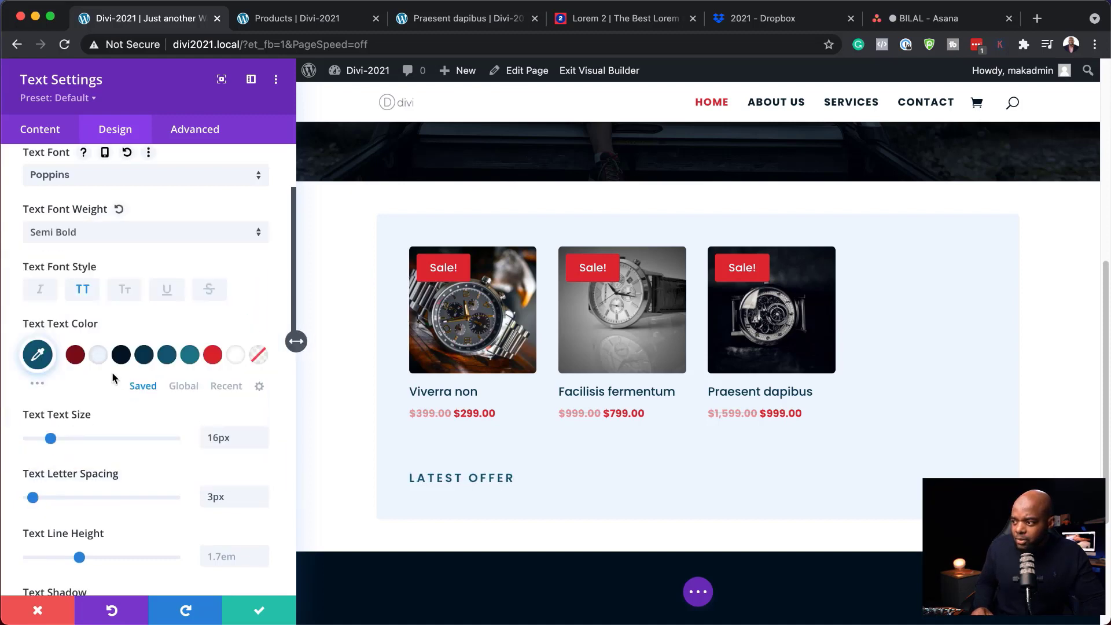
pyautogui.click(260, 611)
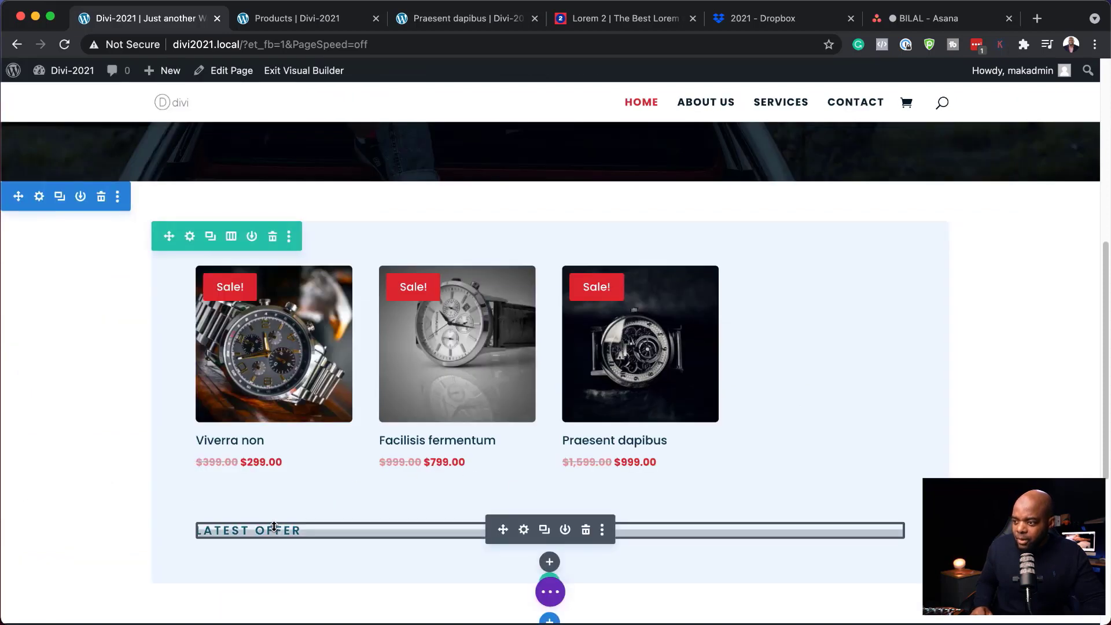
# - Move the "Latest Offer" heading above the product grid and reduce the row's linked vertical padding to 2vw
pyautogui.moveTo(503, 530); pyautogui.dragTo(477, 265)
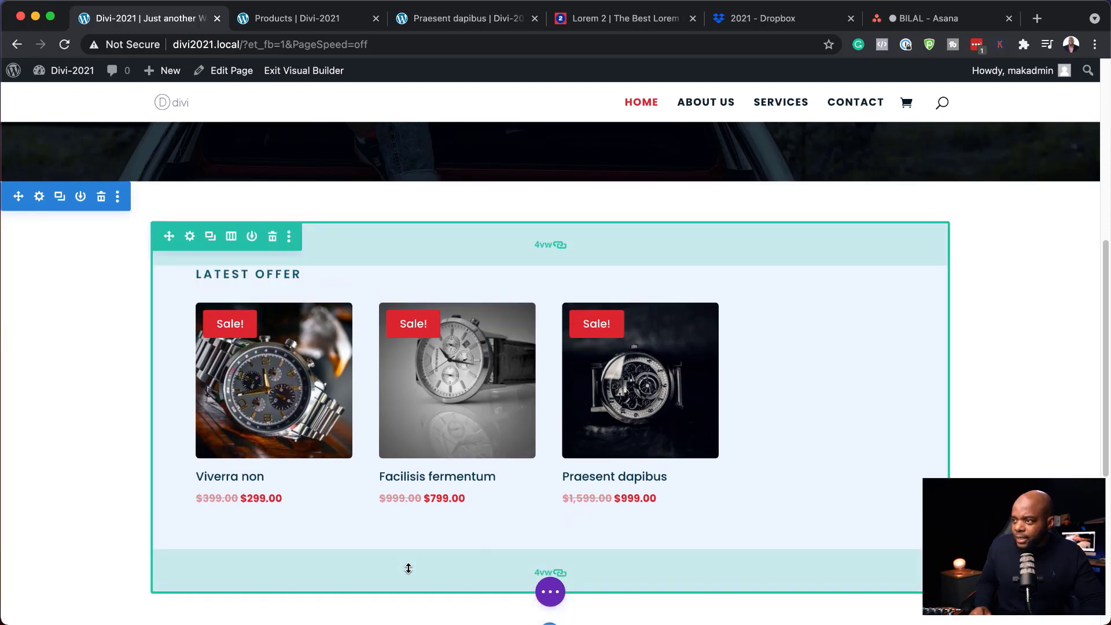
pyautogui.moveTo(408, 566); pyautogui.dragTo(409, 565)
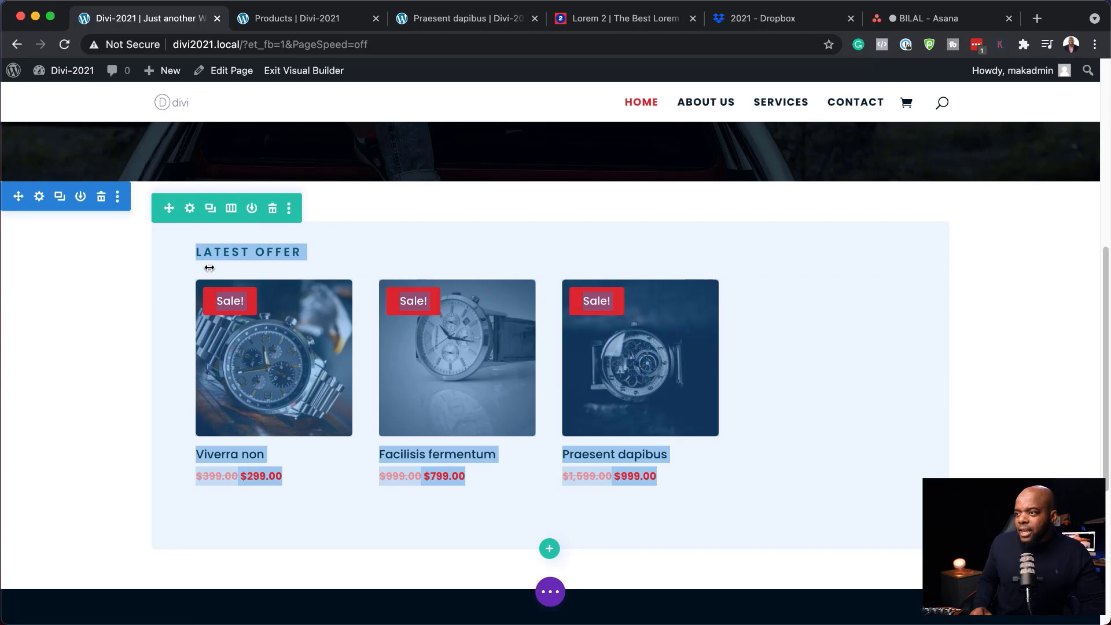
# - Duplicate the "Latest Offer" row, give the copy a 20px top margin, and save its row settings
pyautogui.click(210, 209)
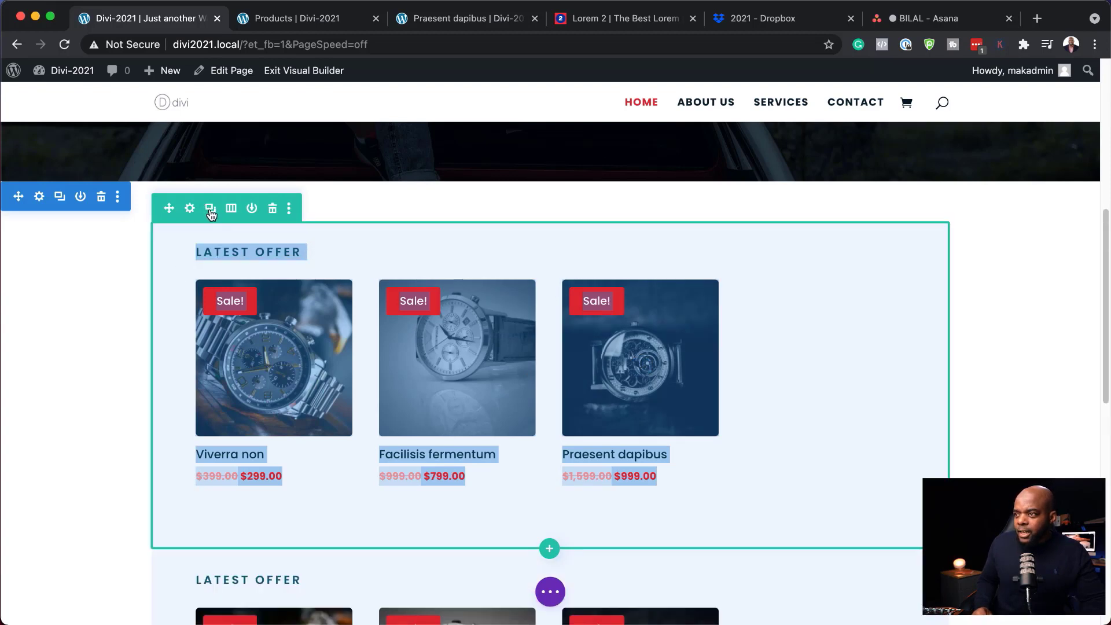
pyautogui.scroll(-5, 112, 359)
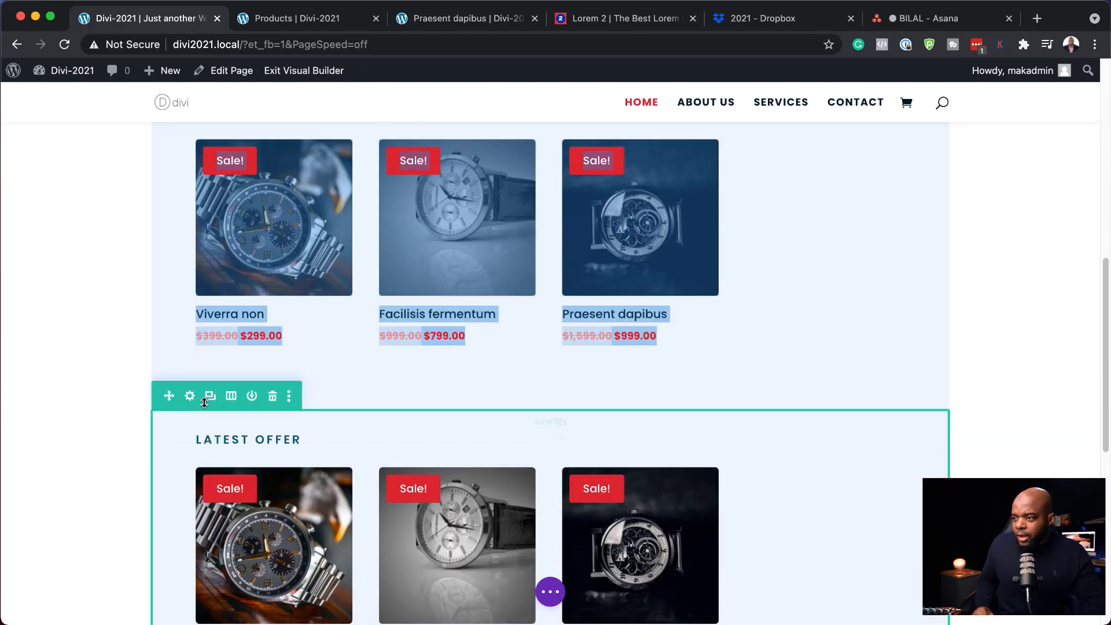
pyautogui.click(191, 398)
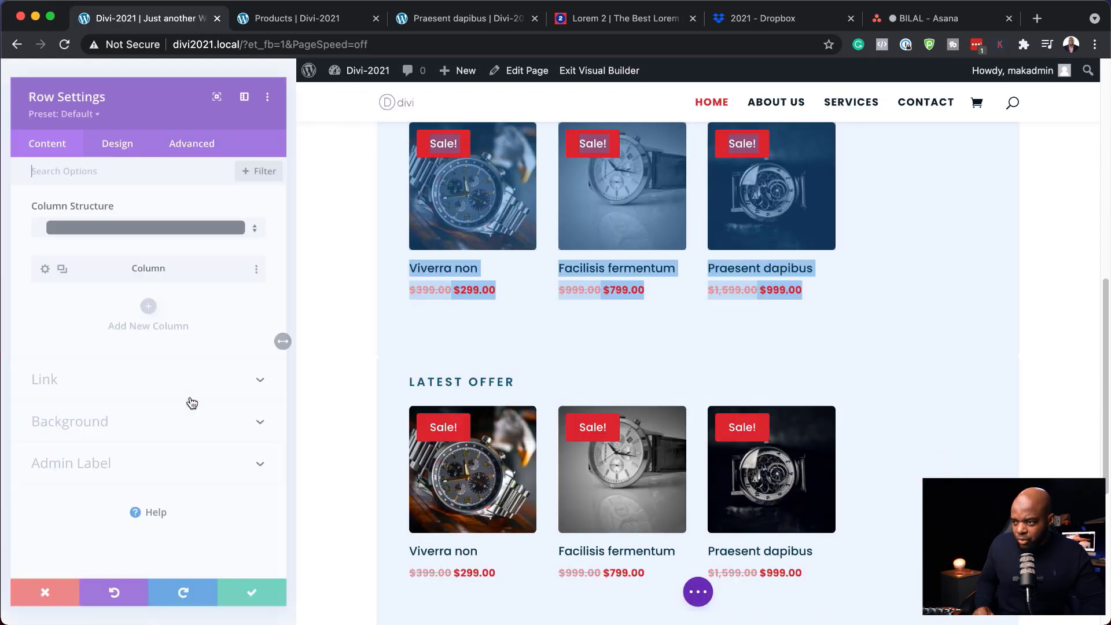
pyautogui.click(115, 133)
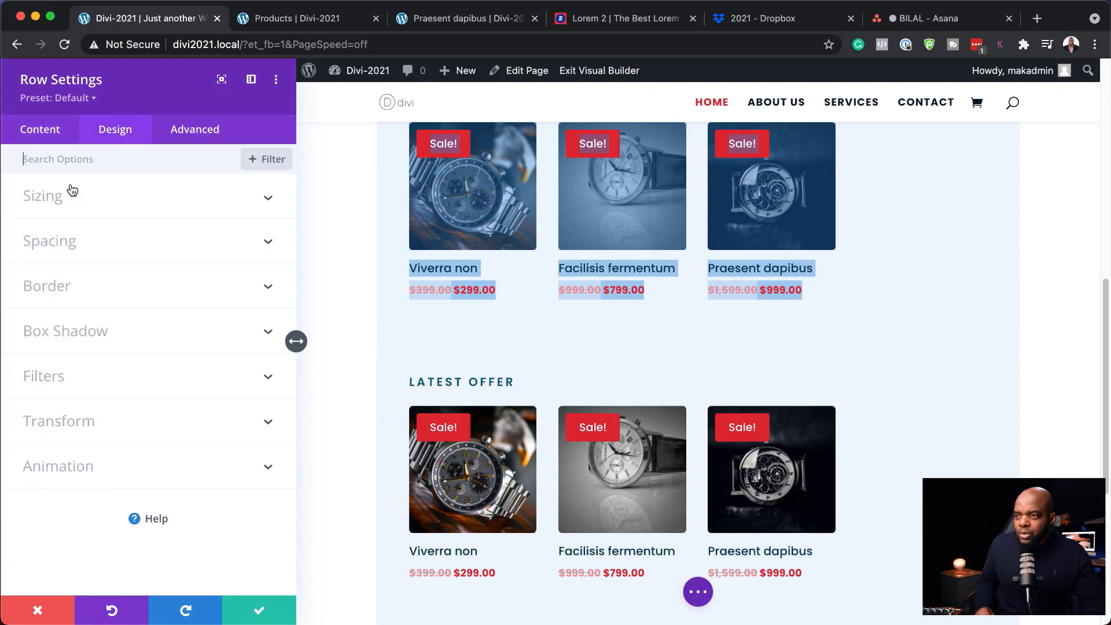
pyautogui.click(49, 253)
pyautogui.moveTo(45, 243); pyautogui.dragTo(58, 243)
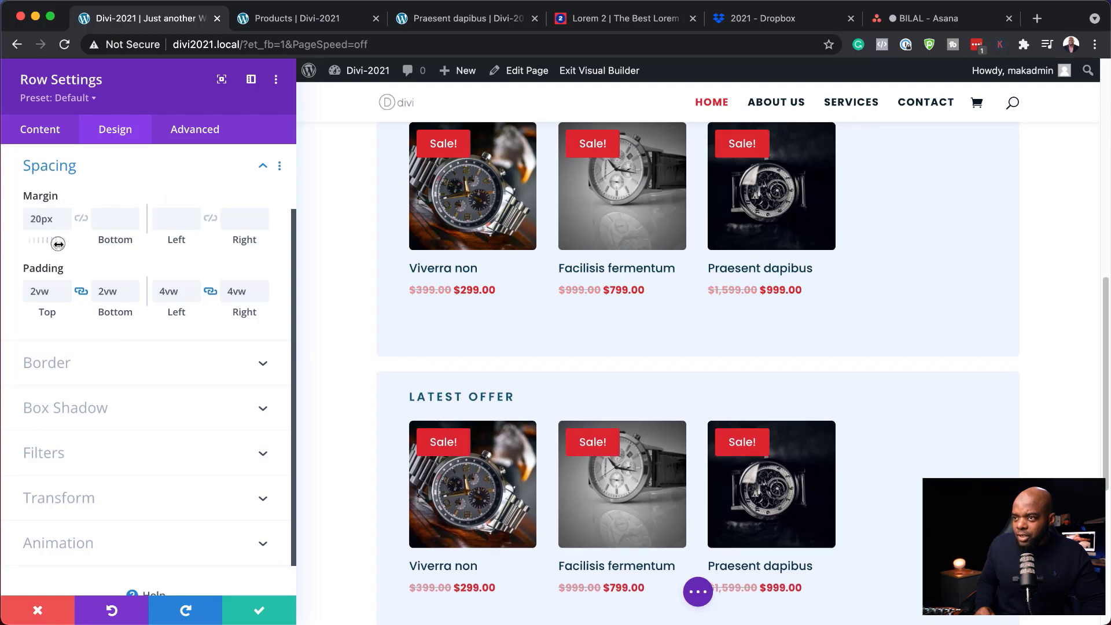
pyautogui.click(260, 618)
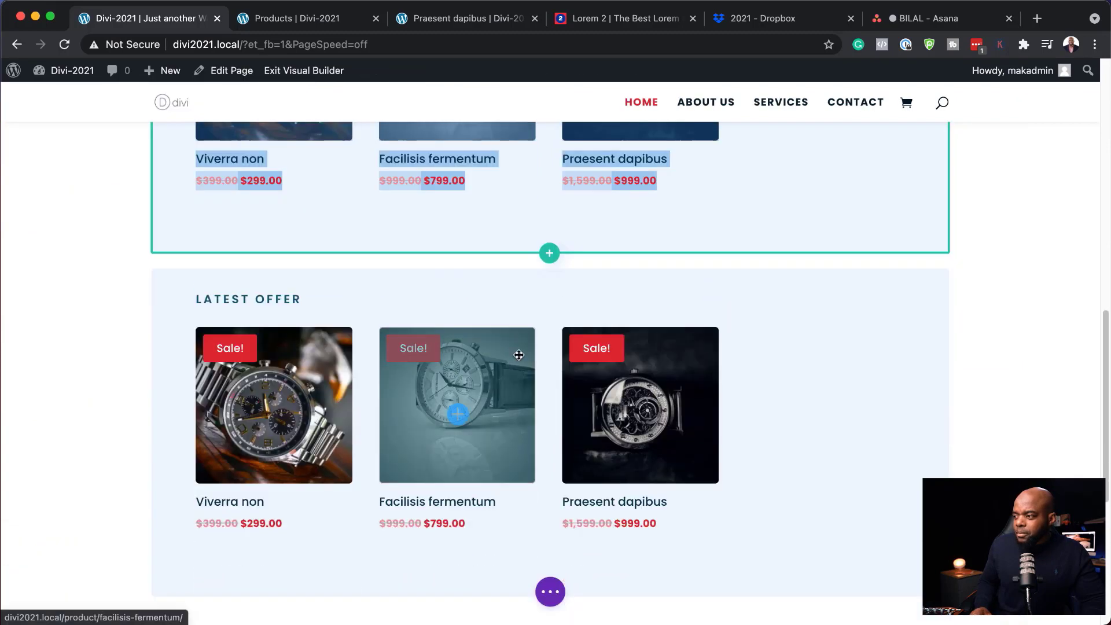
# - Switch the duplicated row's Shop module to show Latest Products and save its settings
pyautogui.moveTo(533, 313)
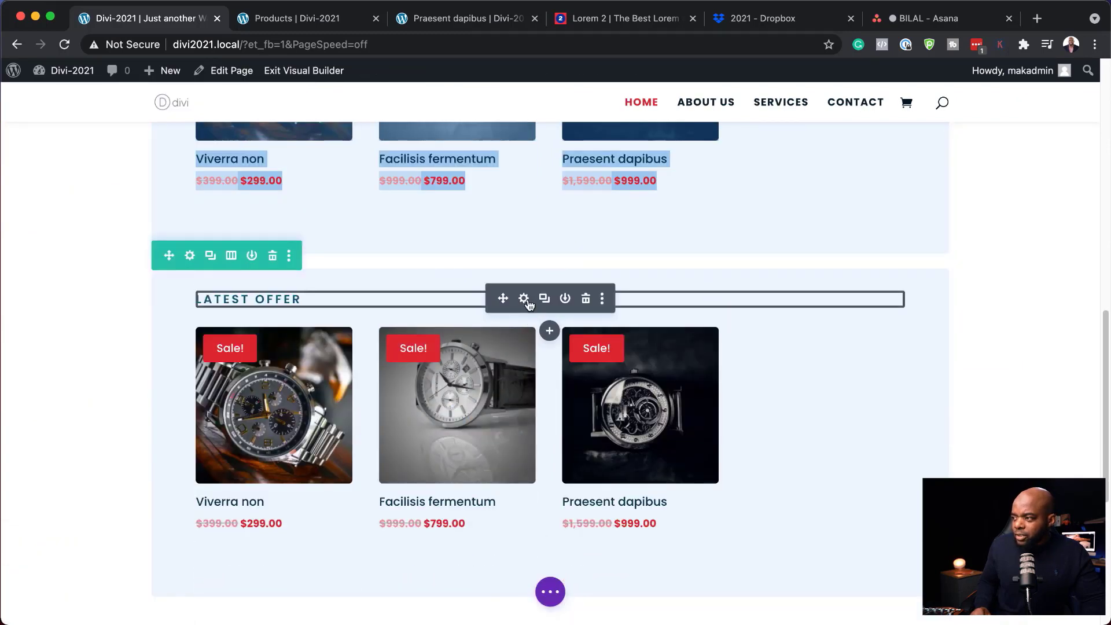
pyautogui.click(524, 299)
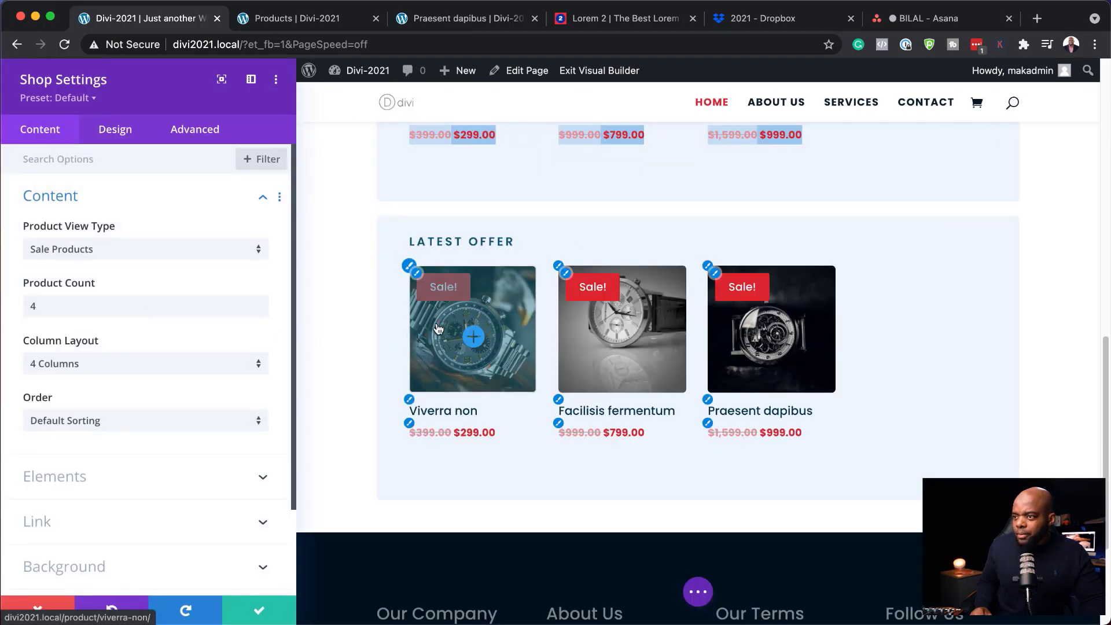
pyautogui.click(90, 250)
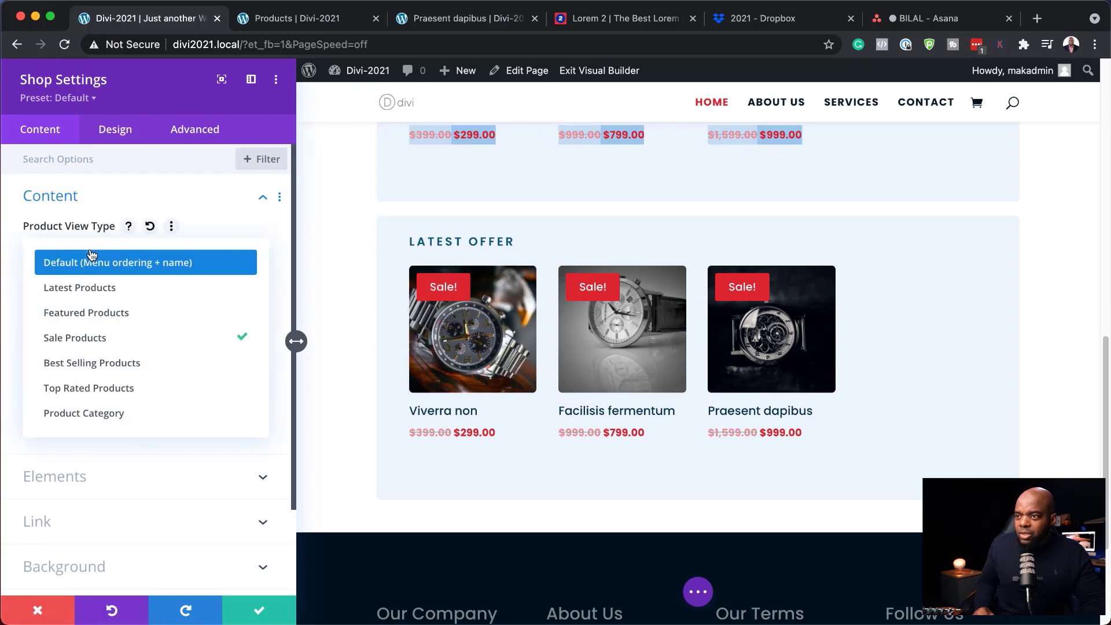
pyautogui.click(104, 296)
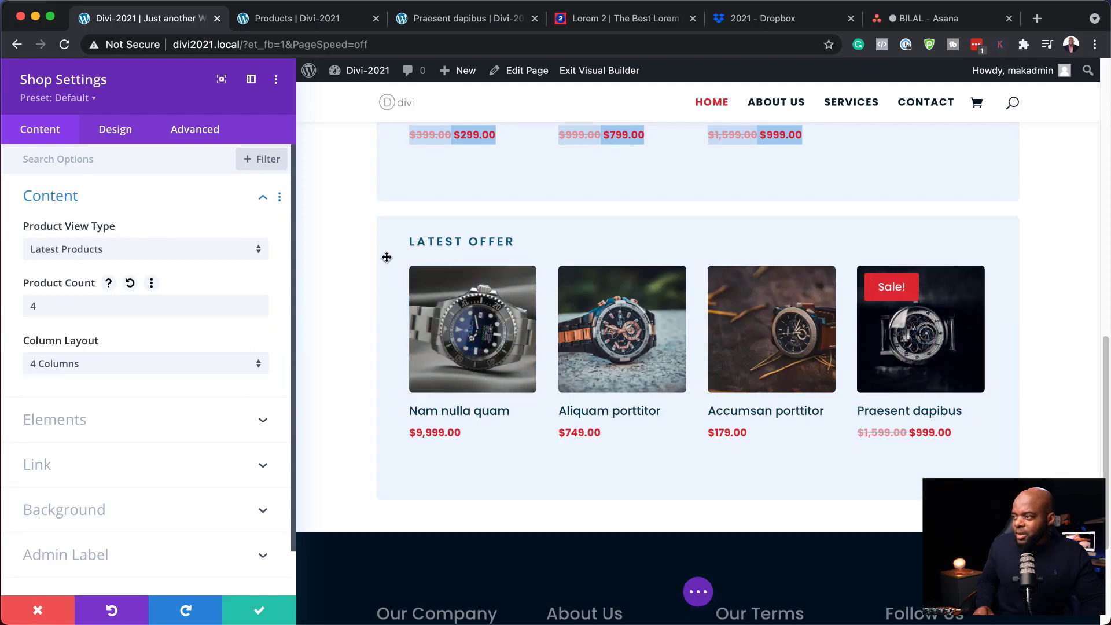
pyautogui.click(258, 610)
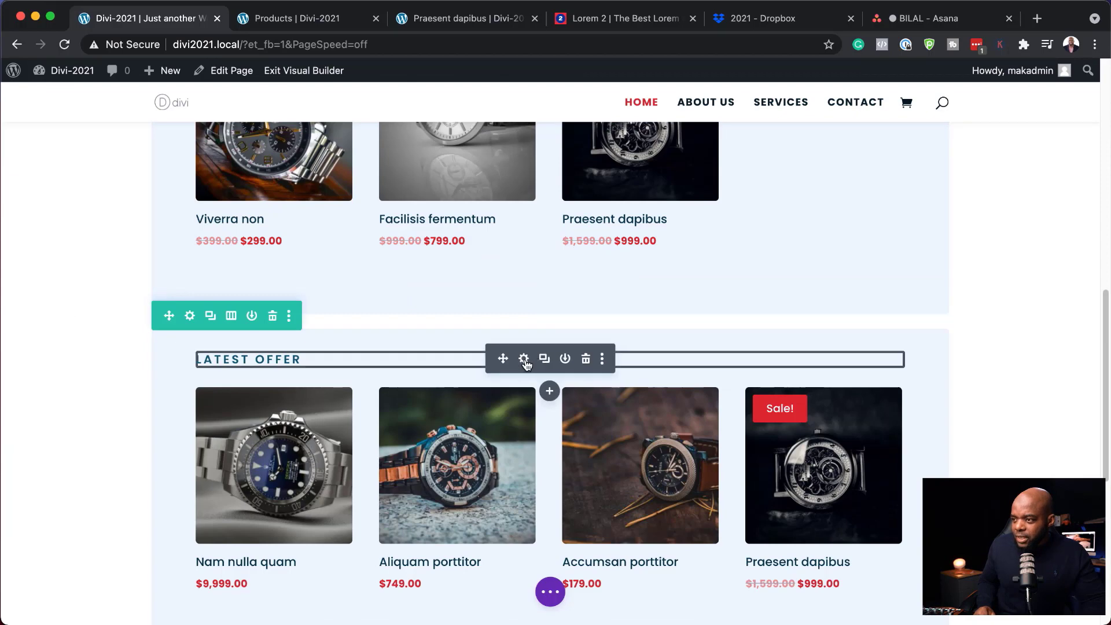
# - Try the saved bright red #de2b34 as the duplicated row's background and compare it with the row above
pyautogui.click(190, 318)
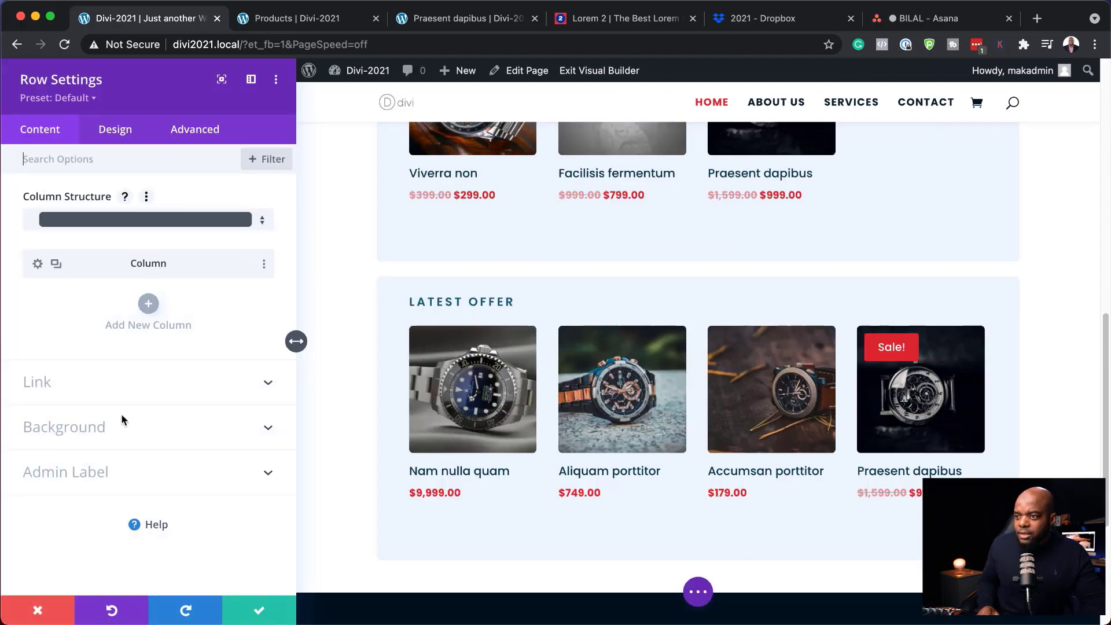
pyautogui.click(106, 431)
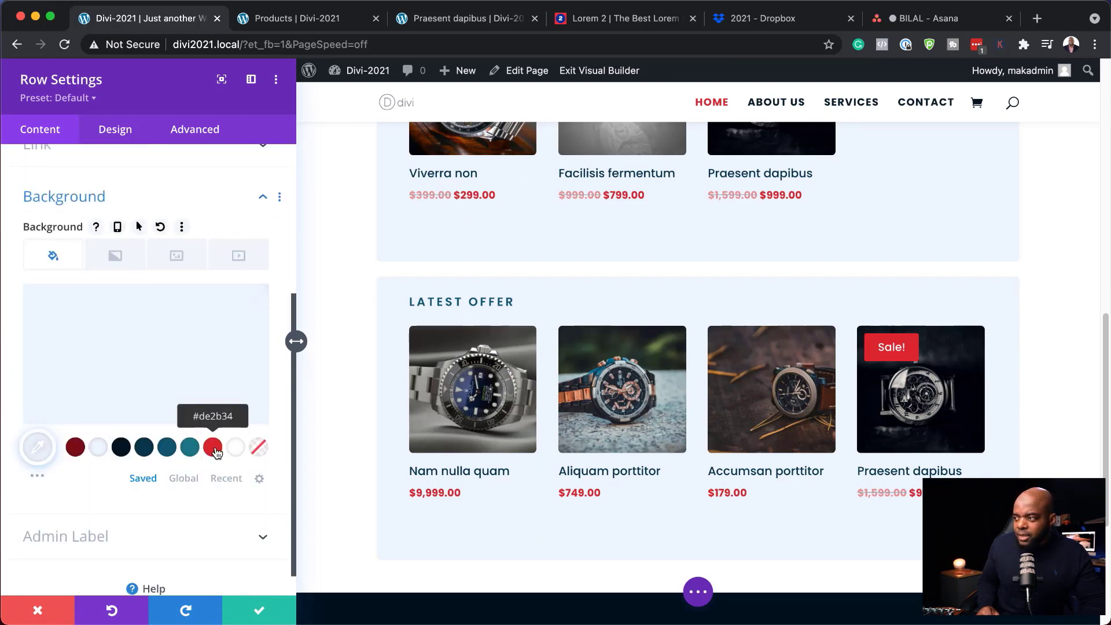
pyautogui.click(214, 448)
pyautogui.scroll(3, 895, 289)
pyautogui.scroll(3, 895, 291)
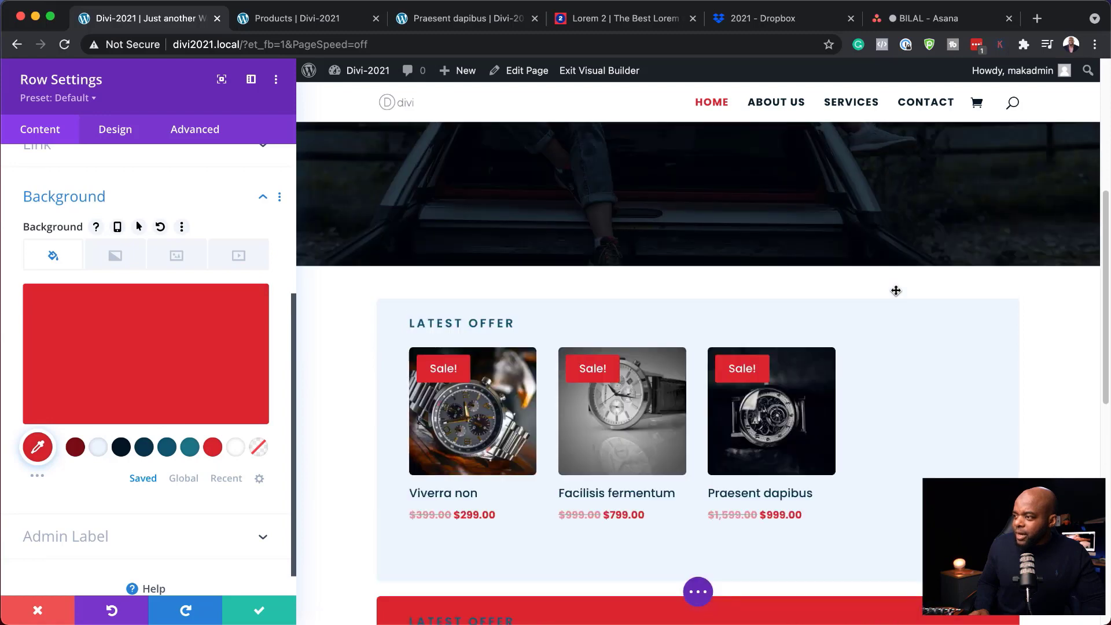
pyautogui.scroll(-6, 896, 290)
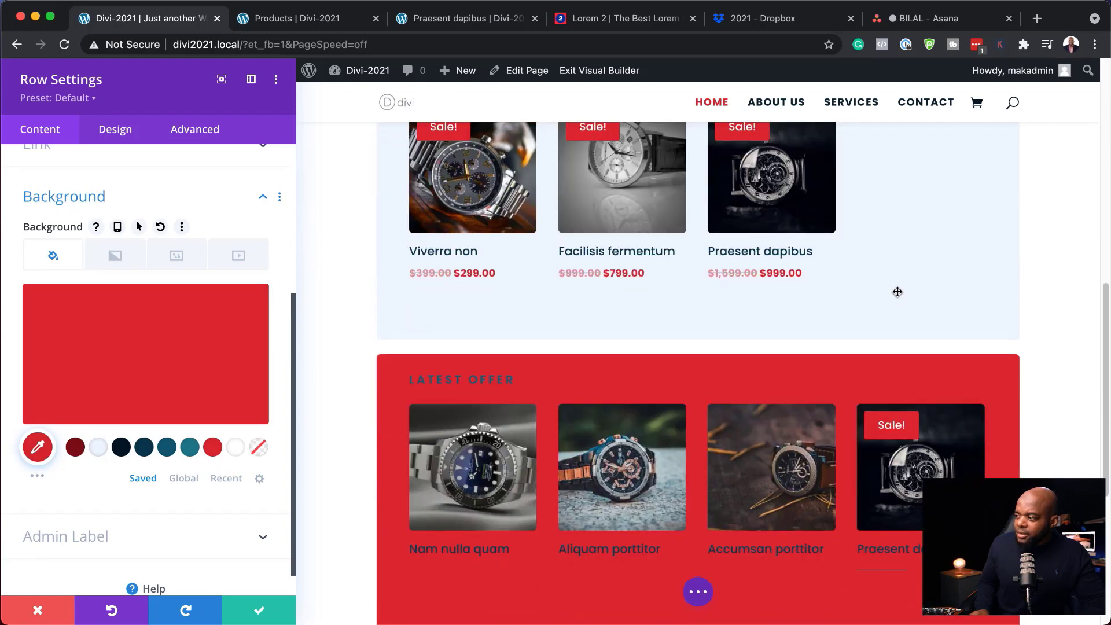
pyautogui.scroll(-1, 898, 291)
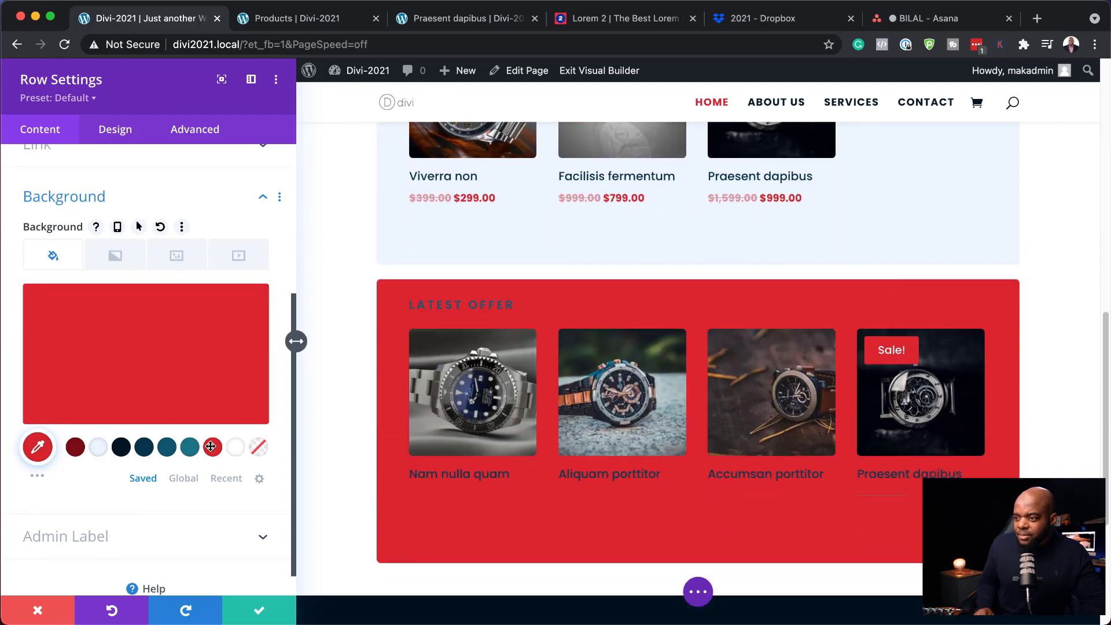
# - Try the saved dark red and a brown from the expanded palette as the duplicated row's background
pyautogui.click(37, 446)
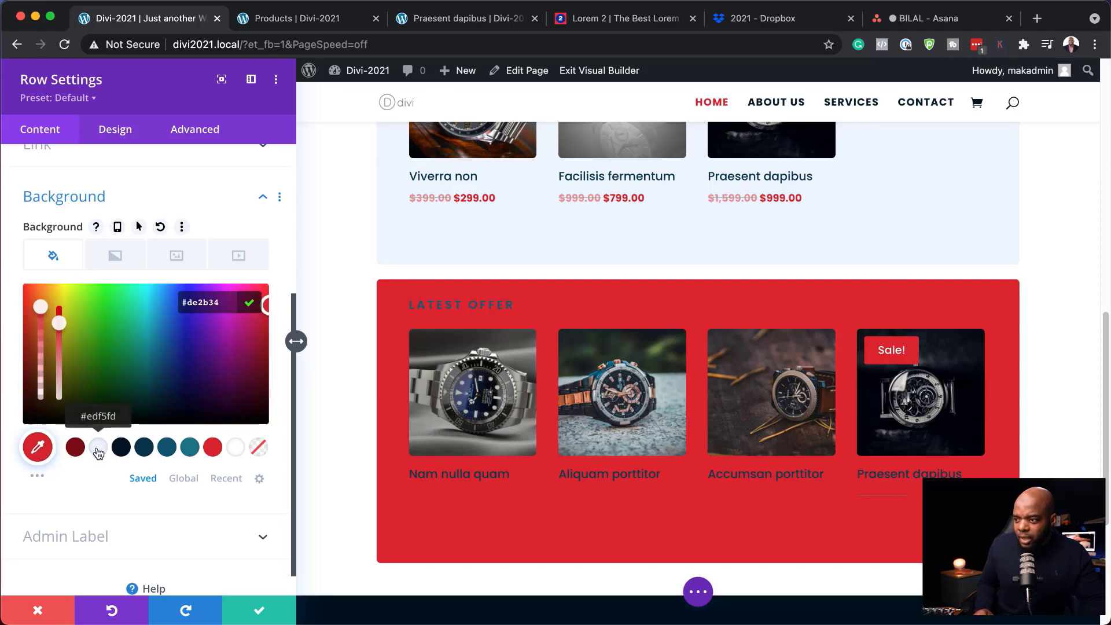
pyautogui.click(76, 448)
pyautogui.scroll(-2, 264, 476)
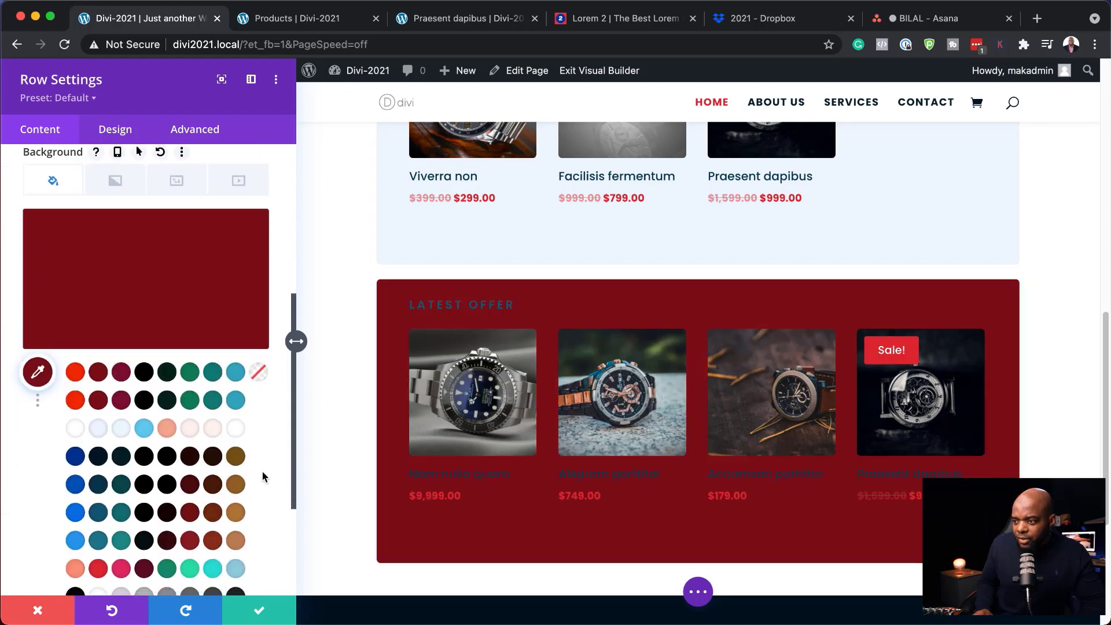
pyautogui.scroll(-2, 262, 476)
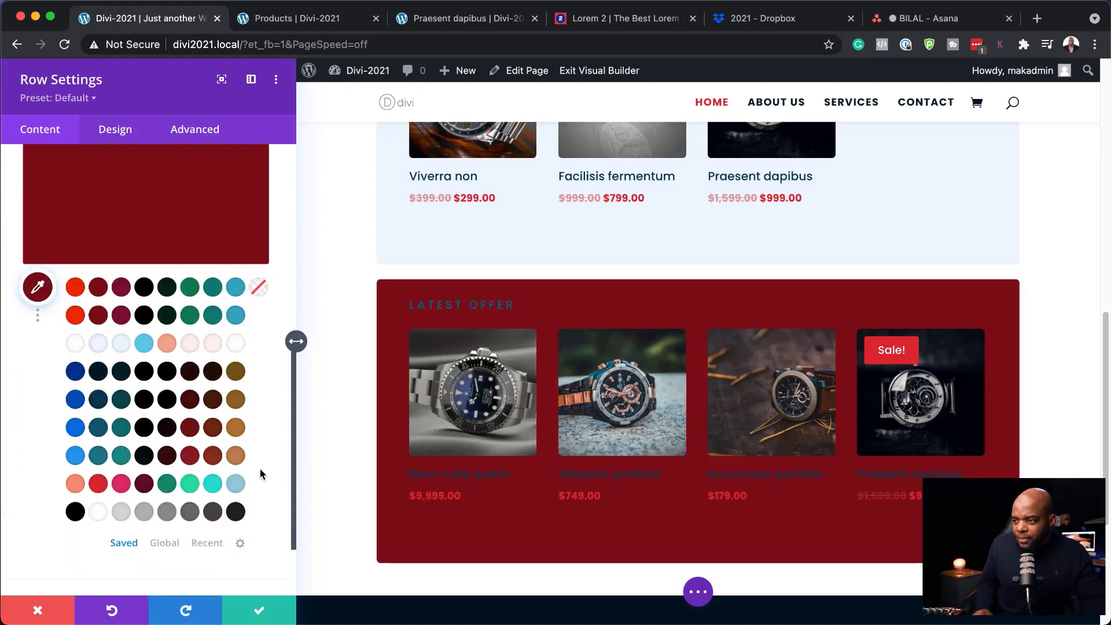
pyautogui.click(236, 400)
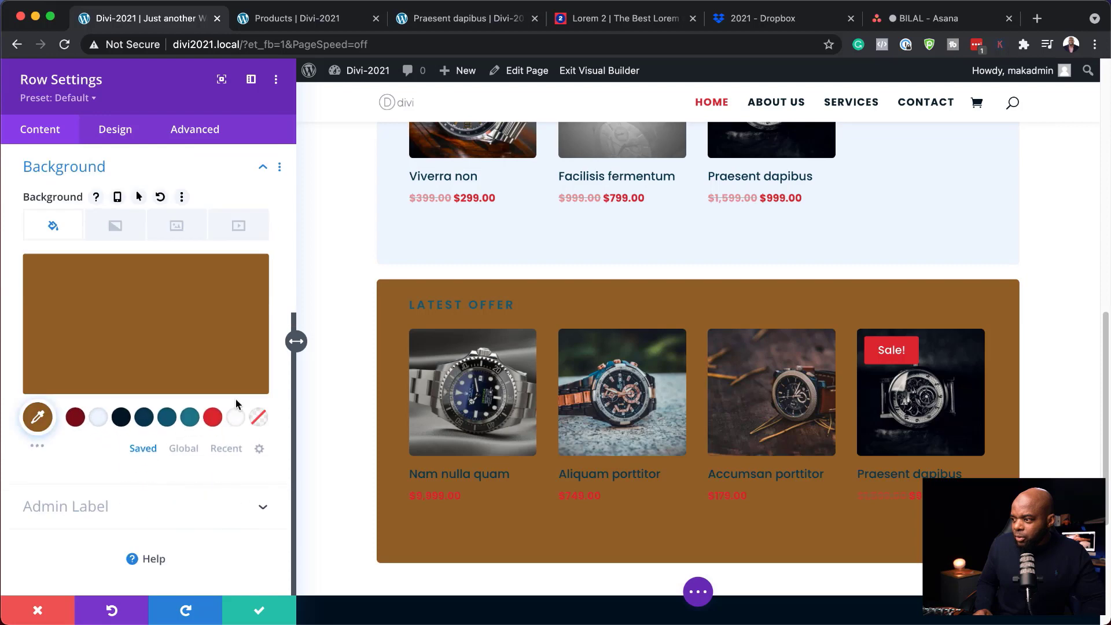
# - Set the duplicated row's background to the light coral from the expanded palette and save the row settings
pyautogui.click(39, 446)
pyautogui.scroll(-3, 232, 458)
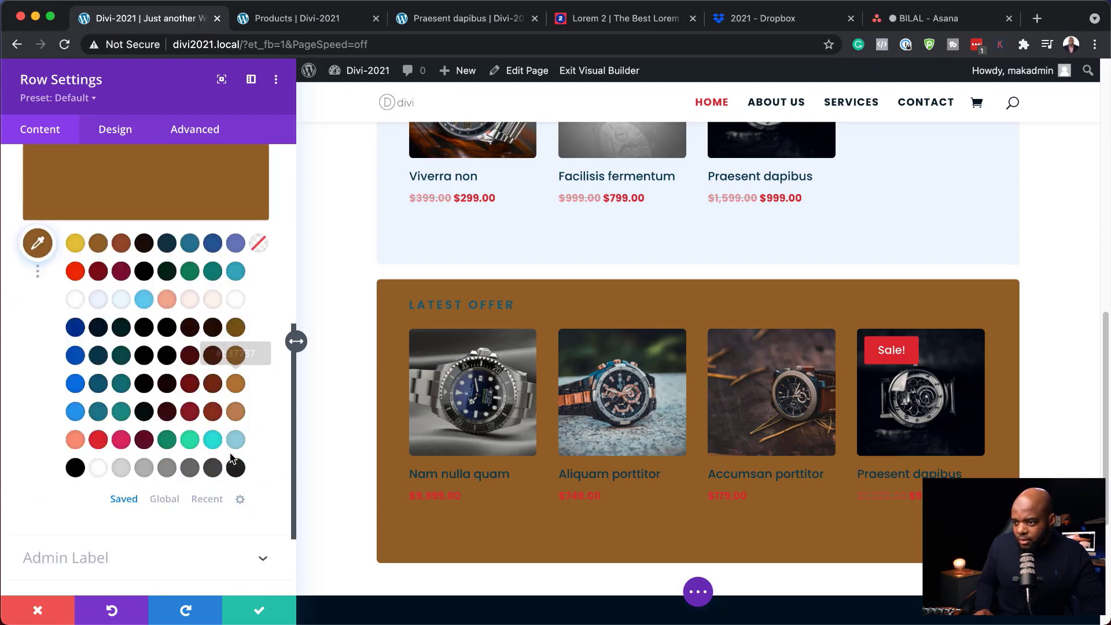
pyautogui.click(77, 442)
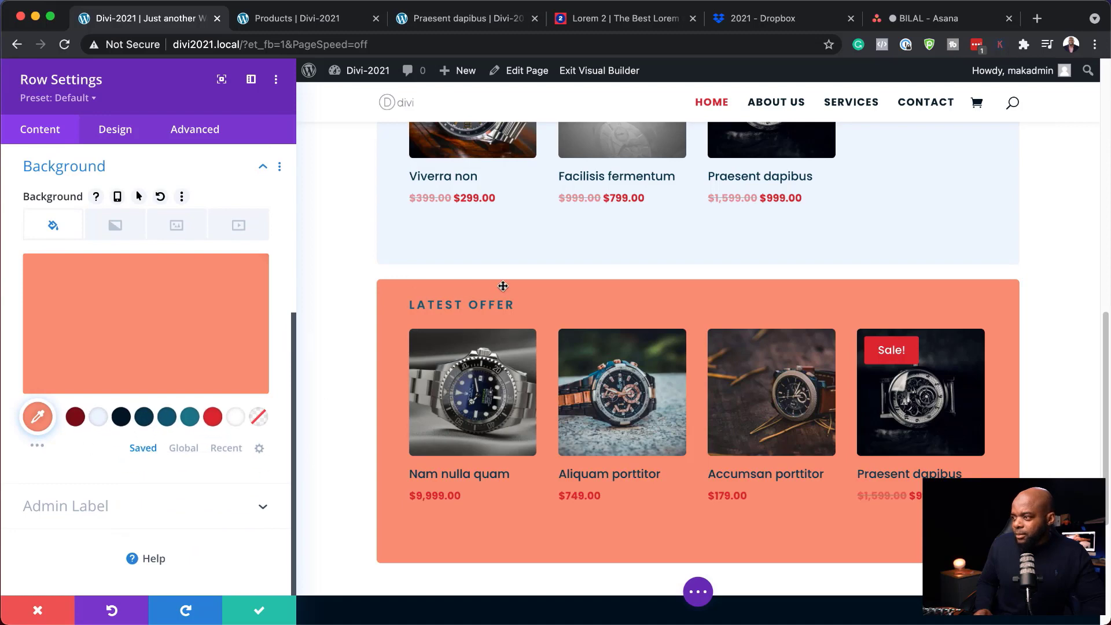
pyautogui.click(258, 613)
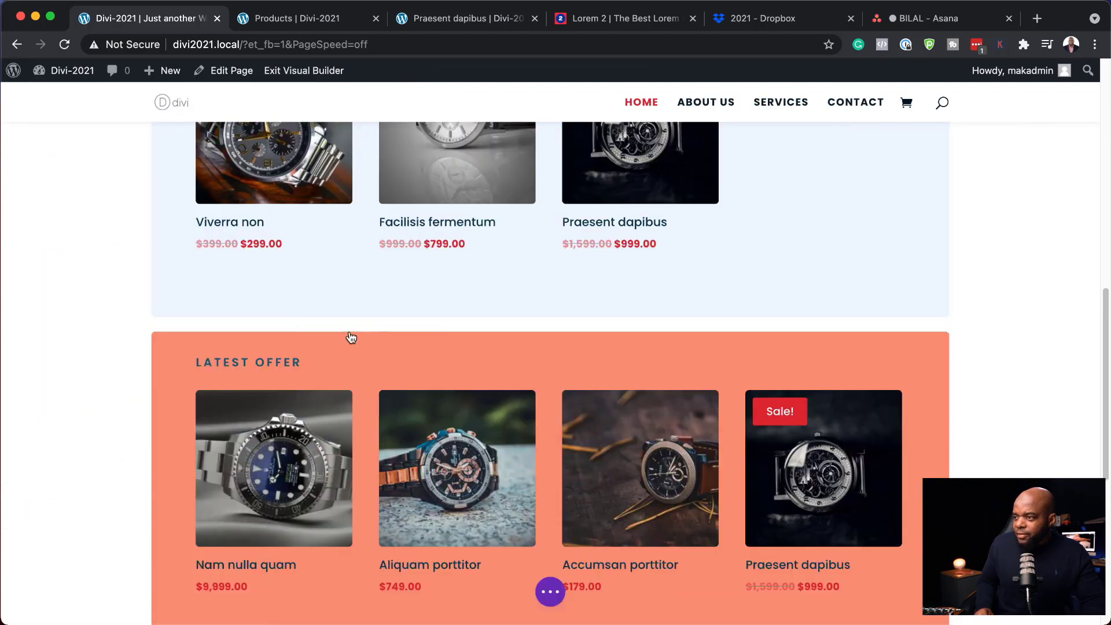
# - Change the coral row's heading to "Latest Products", color it the saved near-black navy, and save the Text module's settings
pyautogui.click(524, 363)
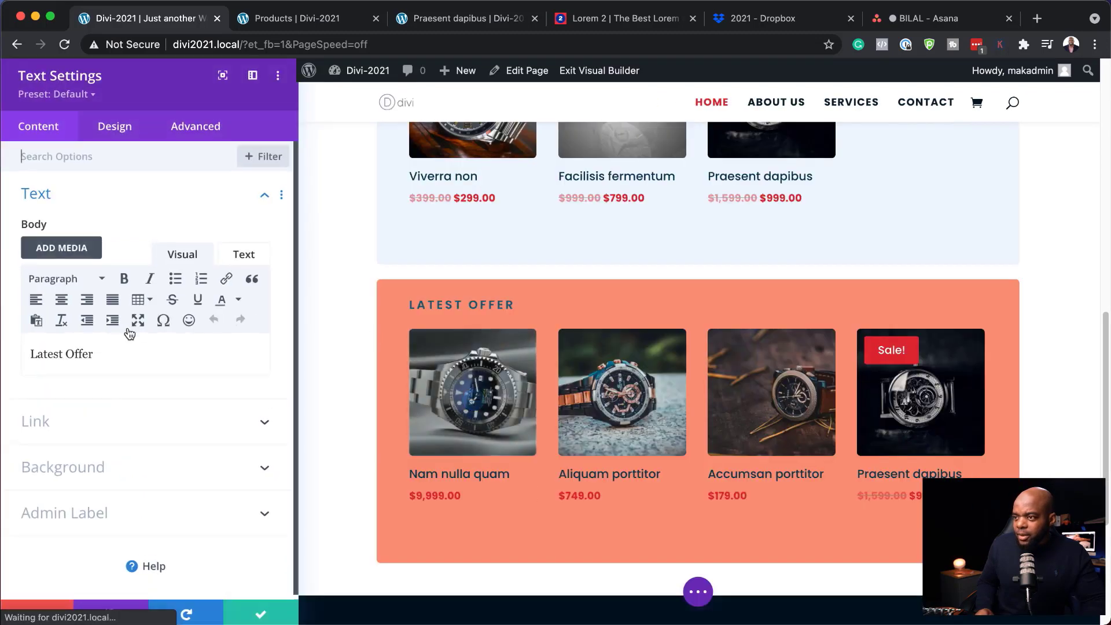
pyautogui.moveTo(67, 355); pyautogui.dragTo(110, 355)
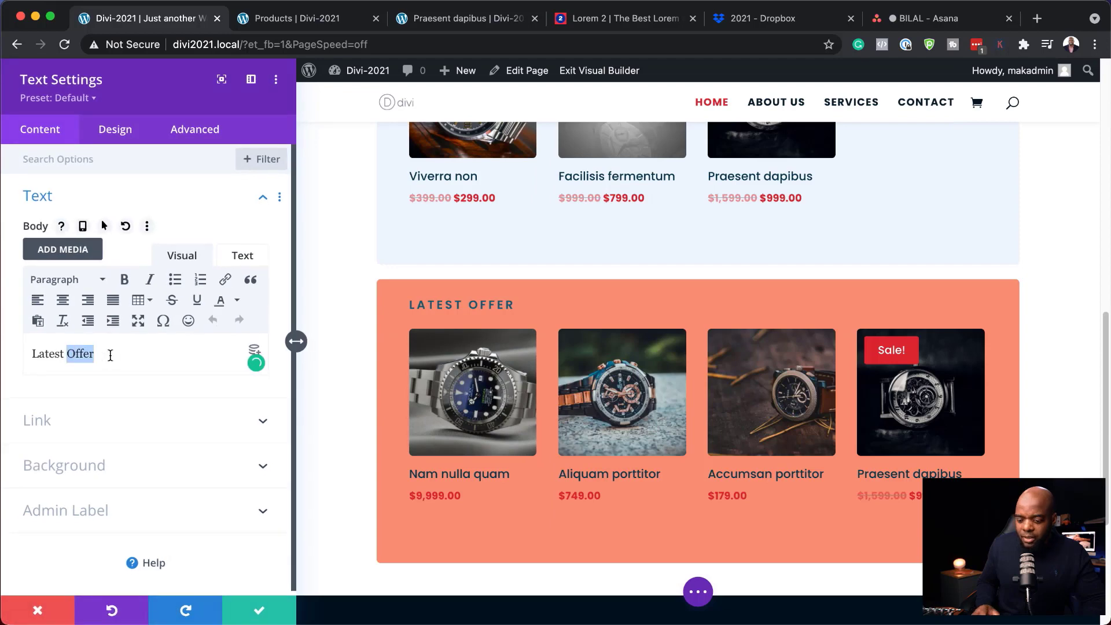
pyautogui.write('Products')
pyautogui.click(115, 129)
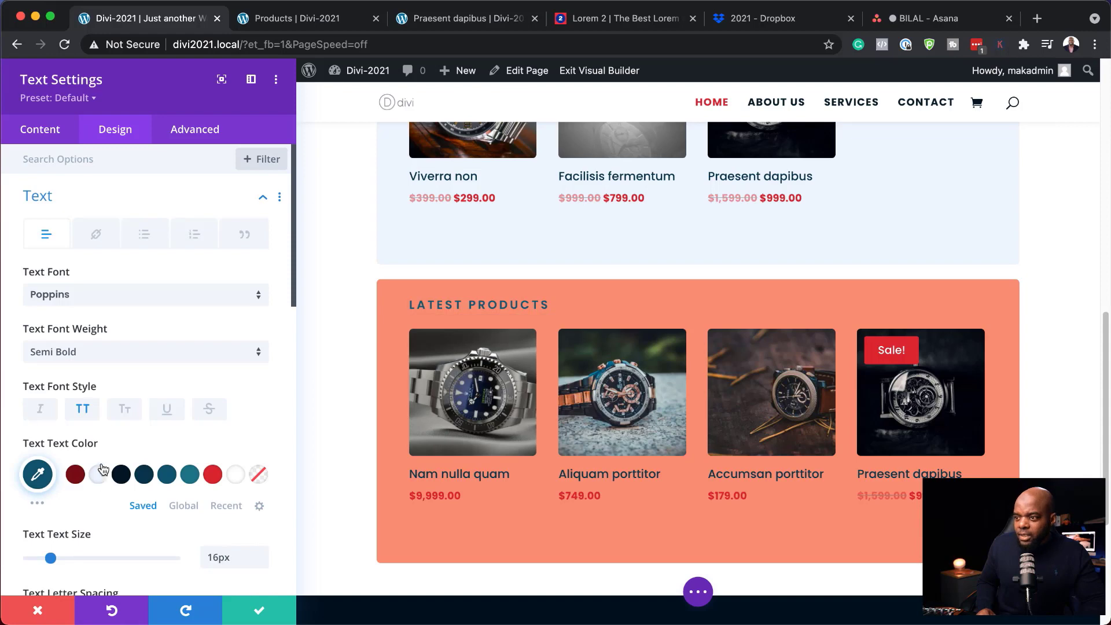
pyautogui.click(122, 479)
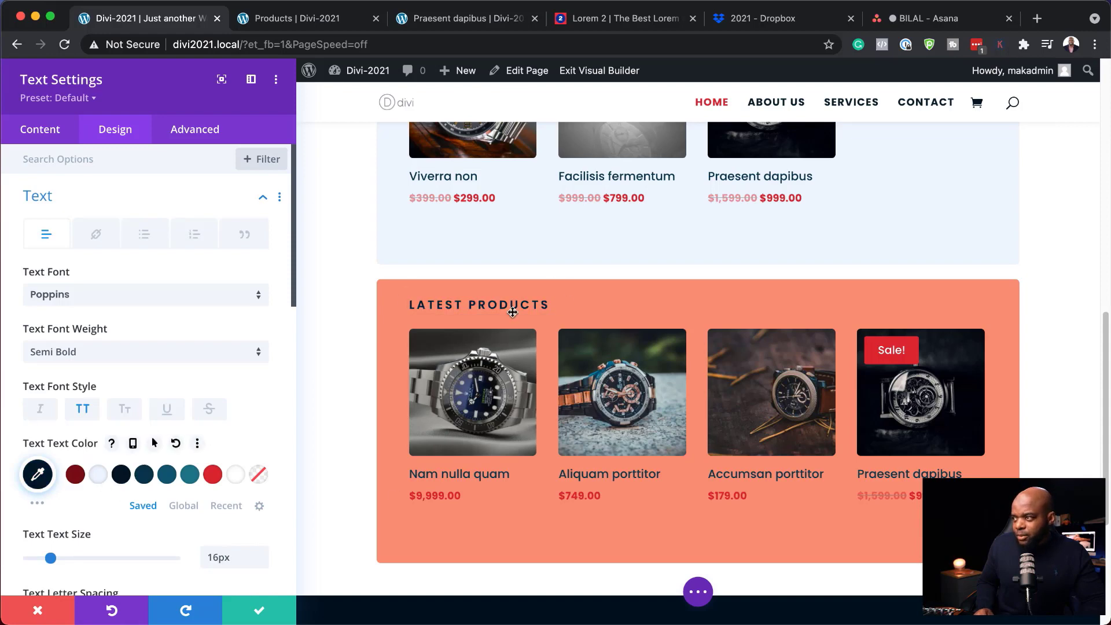
pyautogui.click(256, 611)
pyautogui.scroll(5, 77, 249)
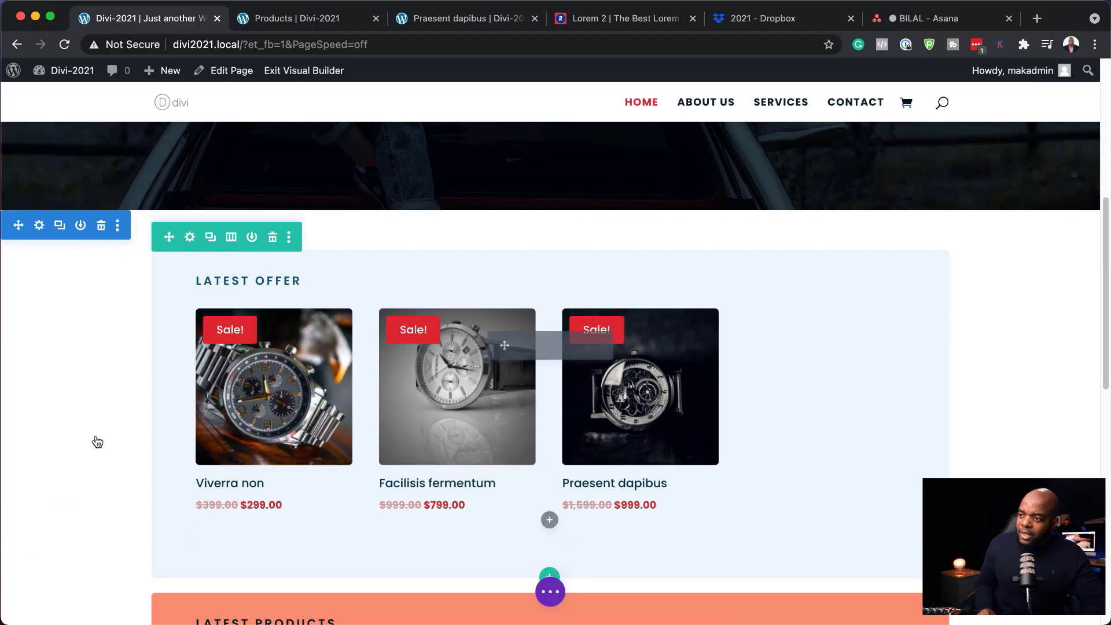
pyautogui.scroll(-5, 56, 434)
pyautogui.scroll(-5, 57, 434)
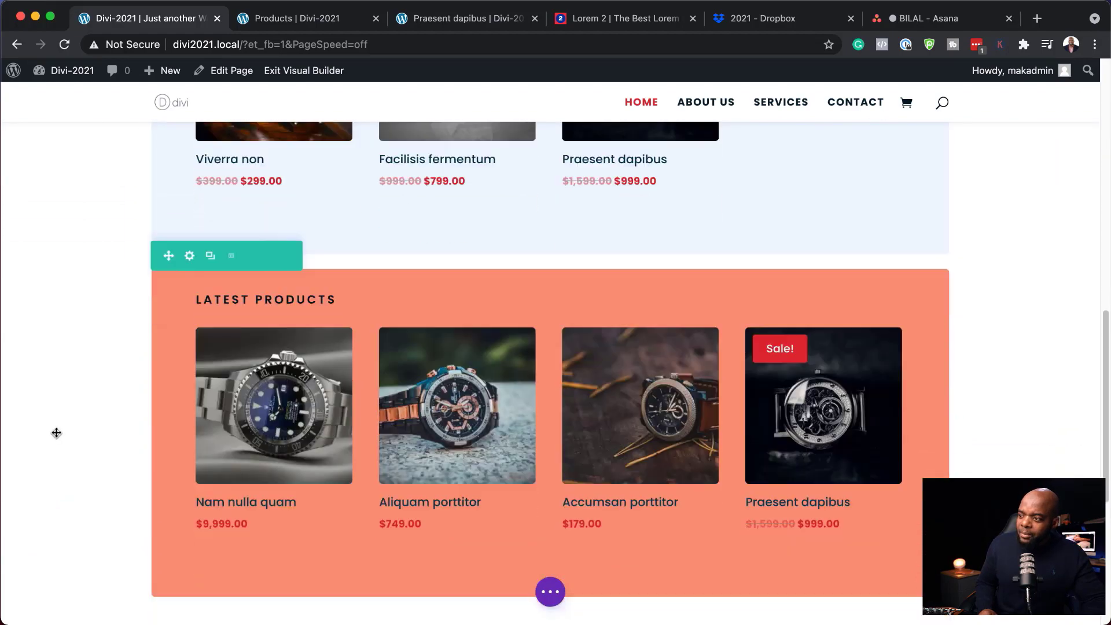
# - Duplicate the Latest Products row and set the copy's shop module to the Product Category view with the Offers category included
pyautogui.scroll(2, 89, 375)
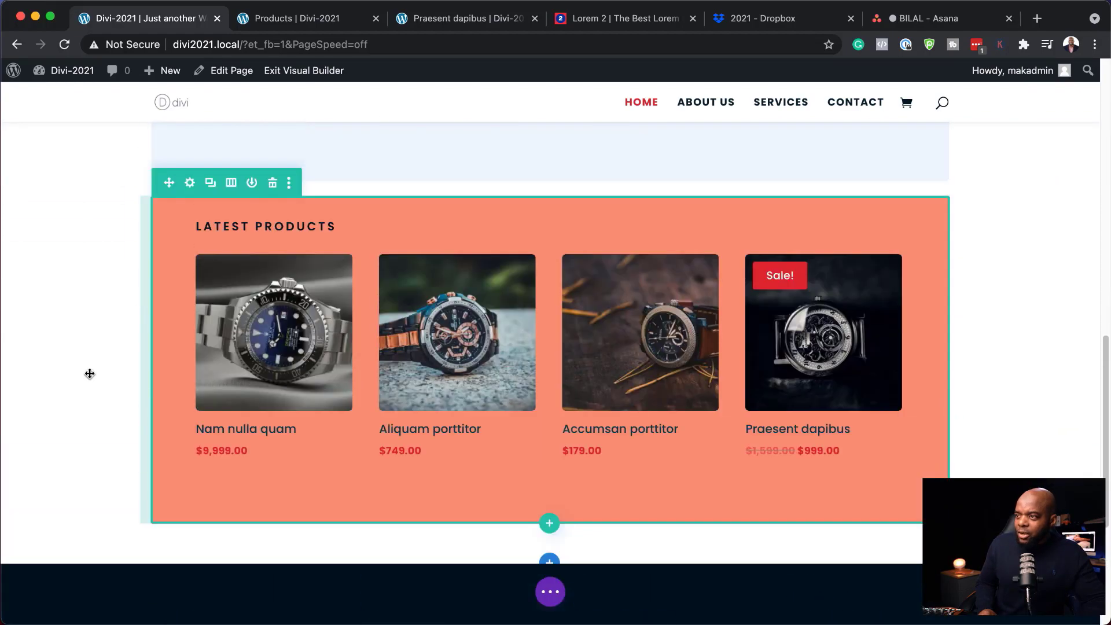
pyautogui.click(212, 184)
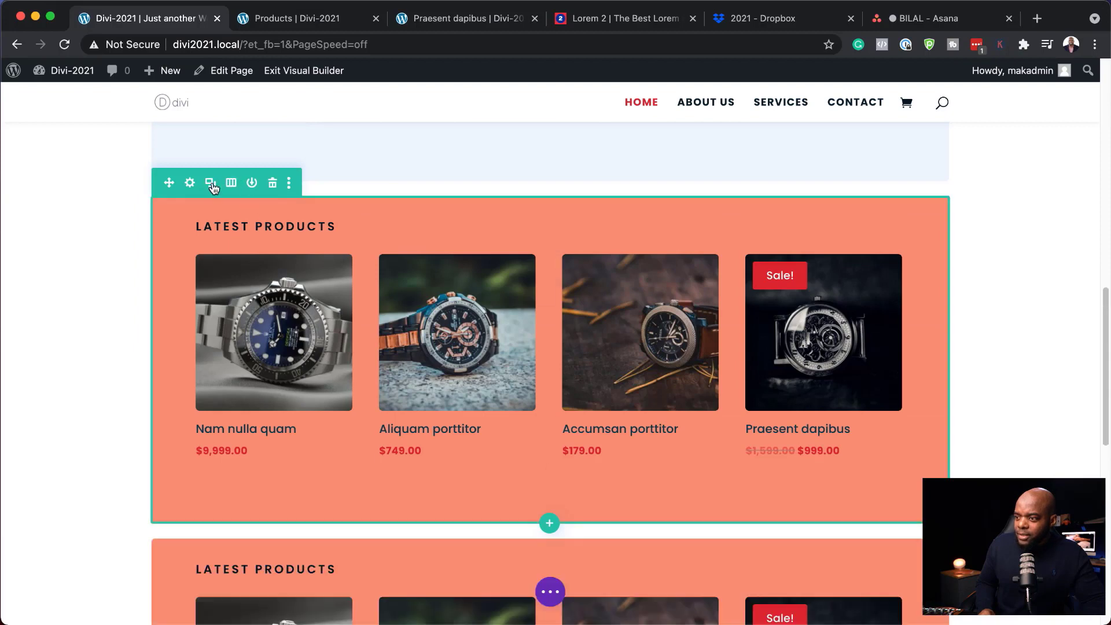
pyautogui.scroll(-3, 54, 431)
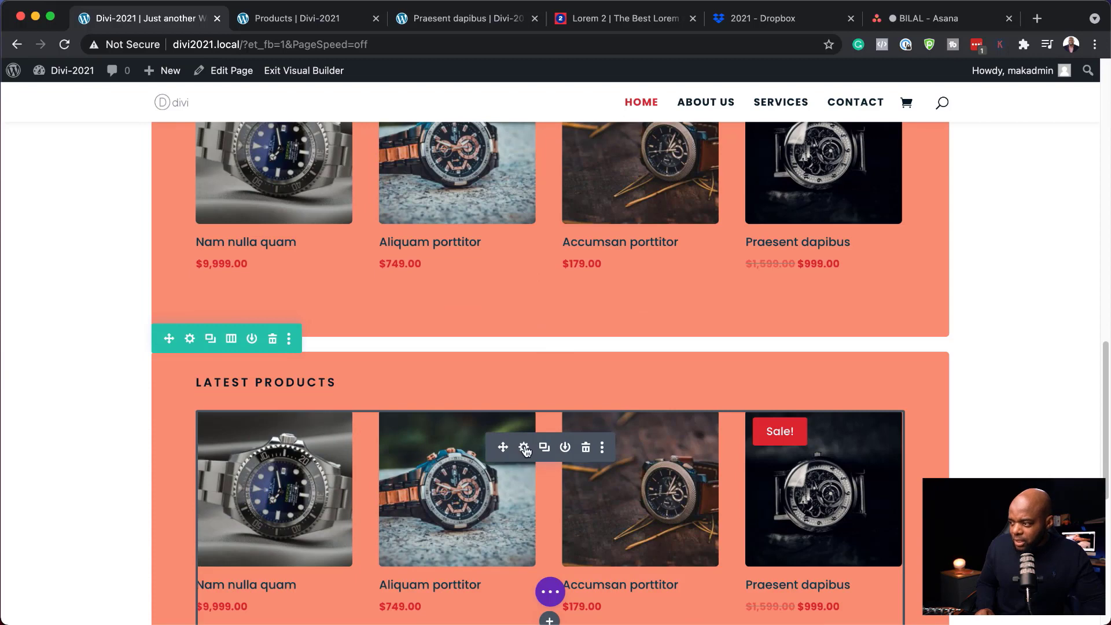
pyautogui.click(524, 448)
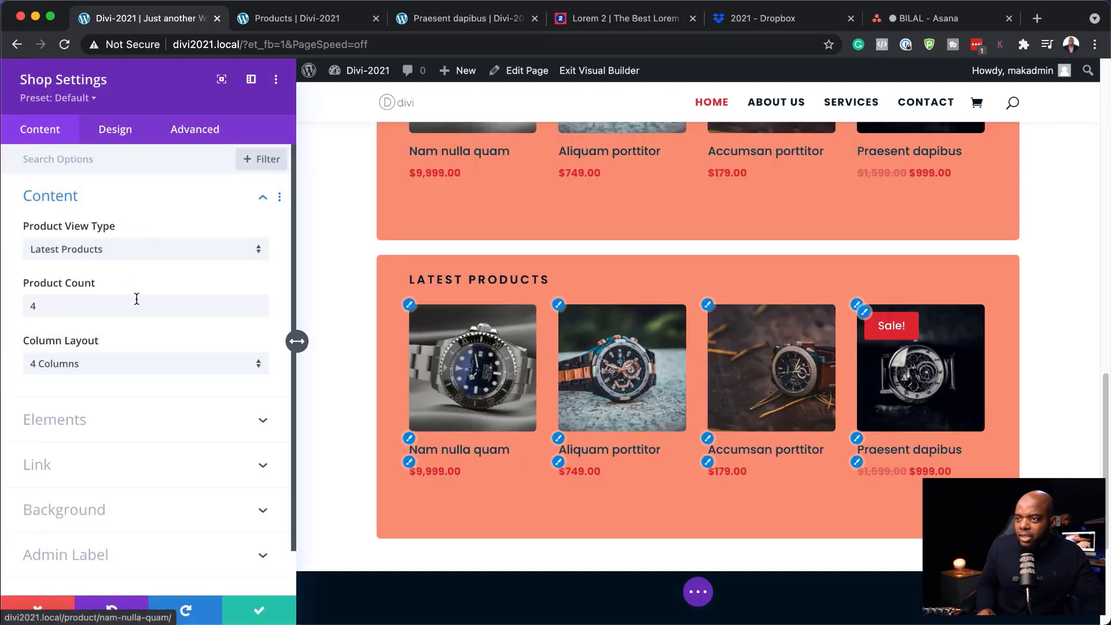
pyautogui.click(116, 256)
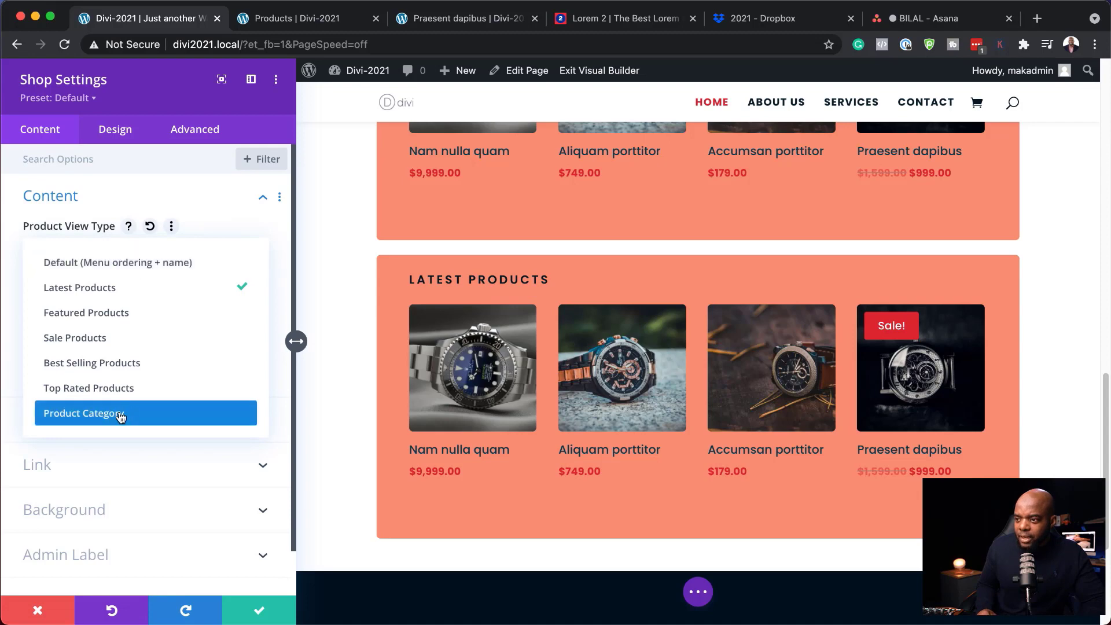
pyautogui.click(120, 417)
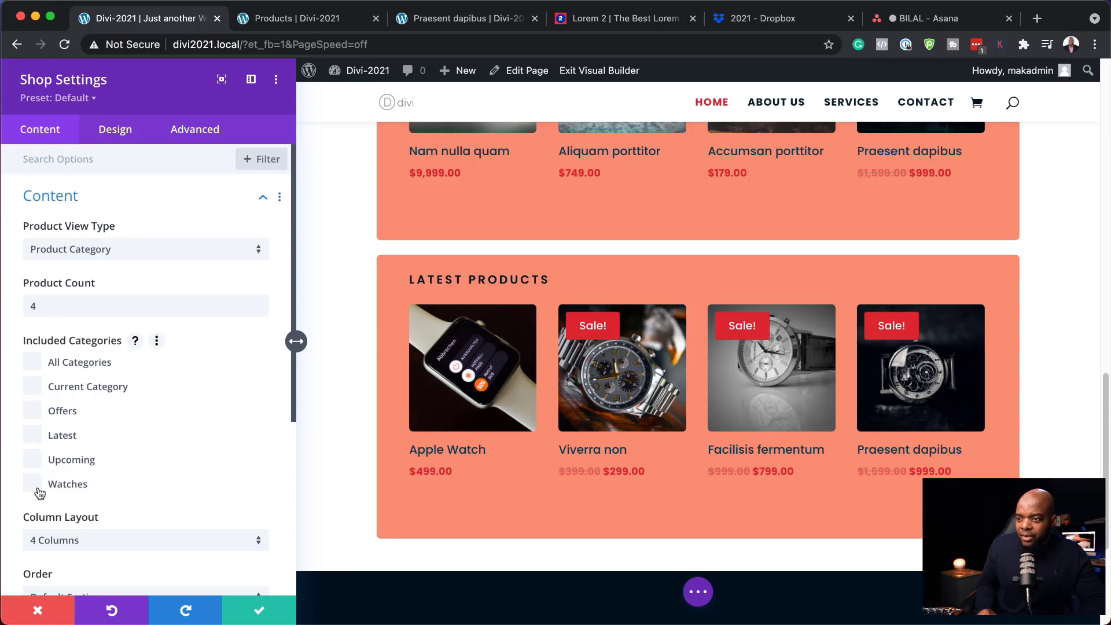
pyautogui.click(33, 412)
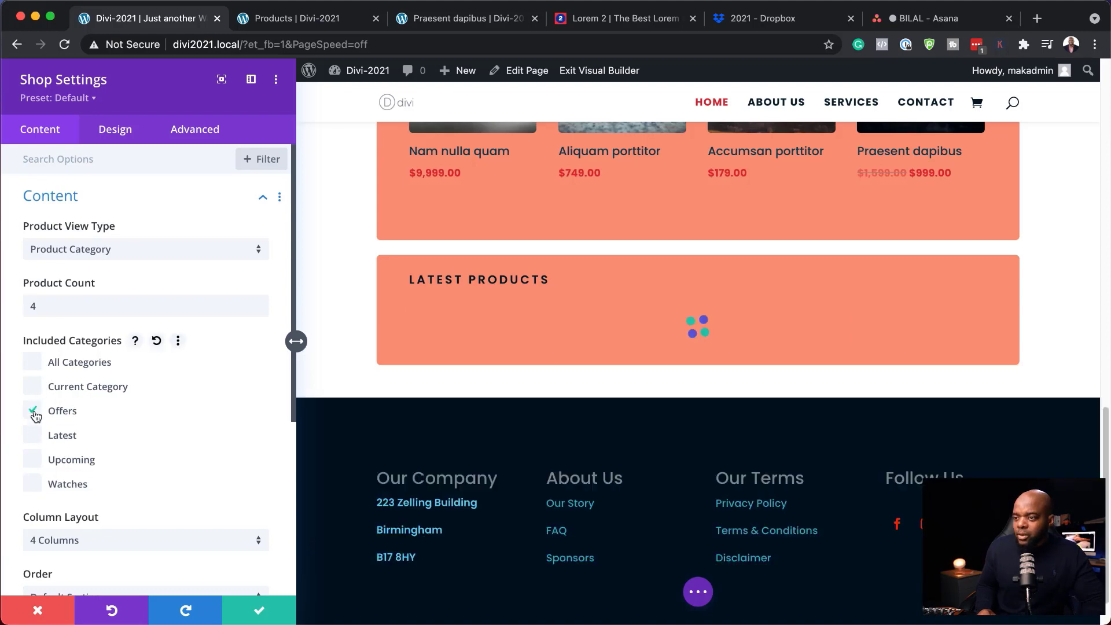
# - Compare the product rows, and add the Latest and Upcoming categories to the duplicated shop module
pyautogui.scroll(3, 405, 324)
pyautogui.scroll(6, 405, 324)
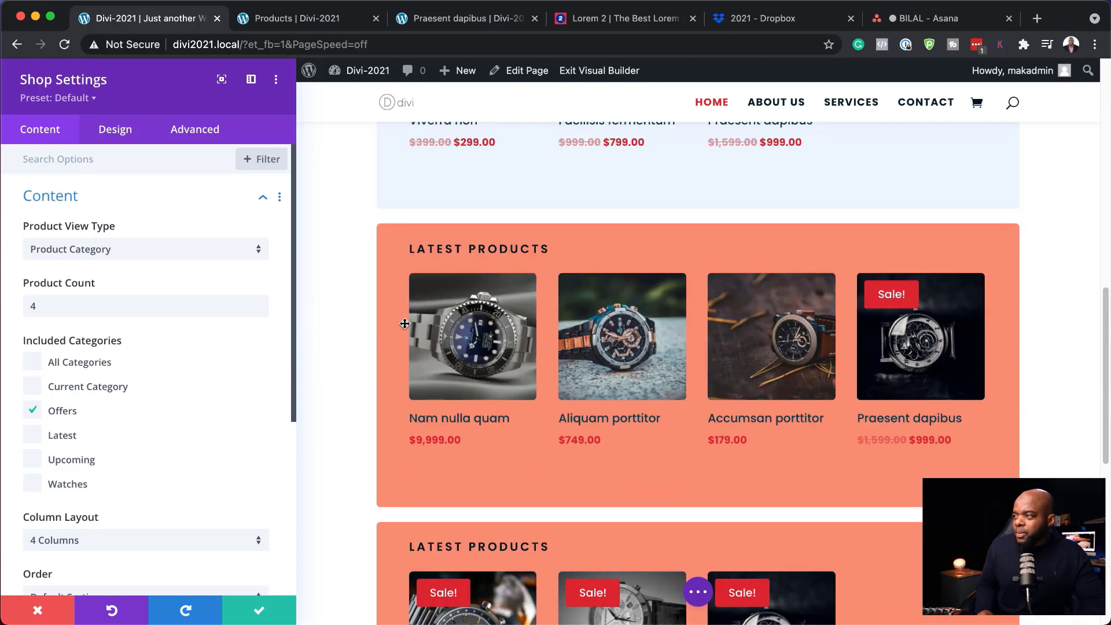
pyautogui.scroll(-1, 405, 324)
pyautogui.scroll(-1, 397, 370)
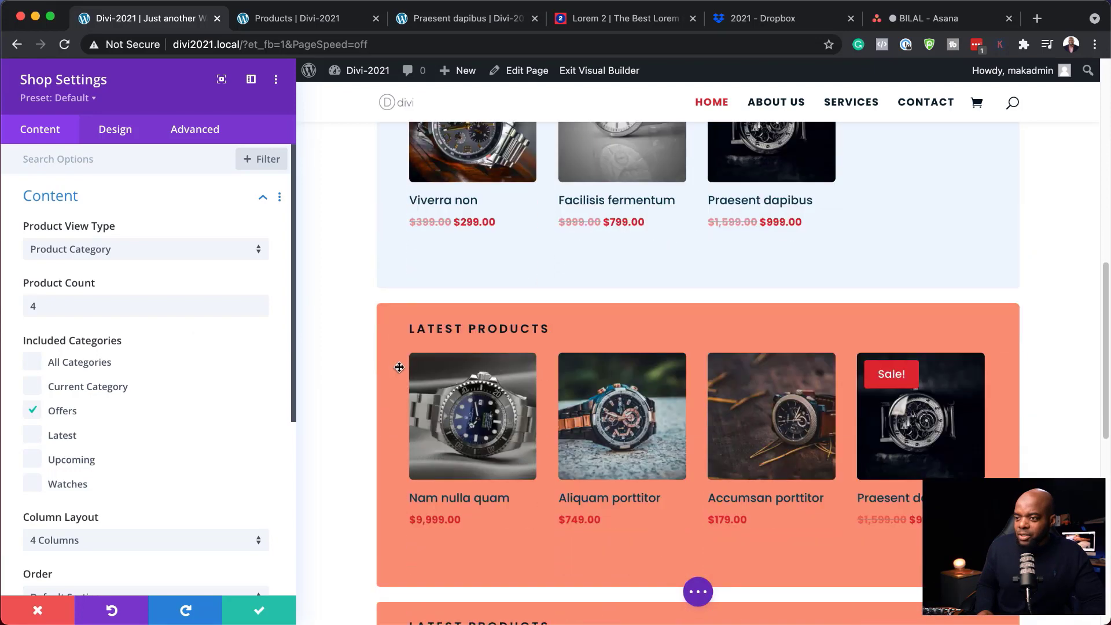
pyautogui.scroll(-4, 471, 391)
pyautogui.scroll(-1, 422, 439)
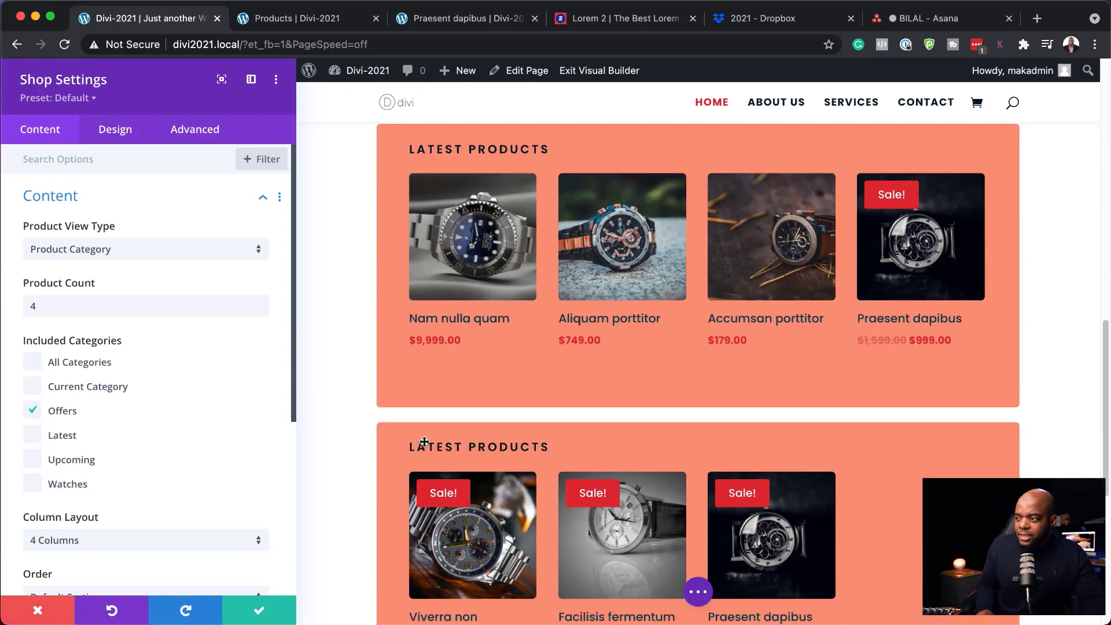
pyautogui.scroll(-1, 341, 437)
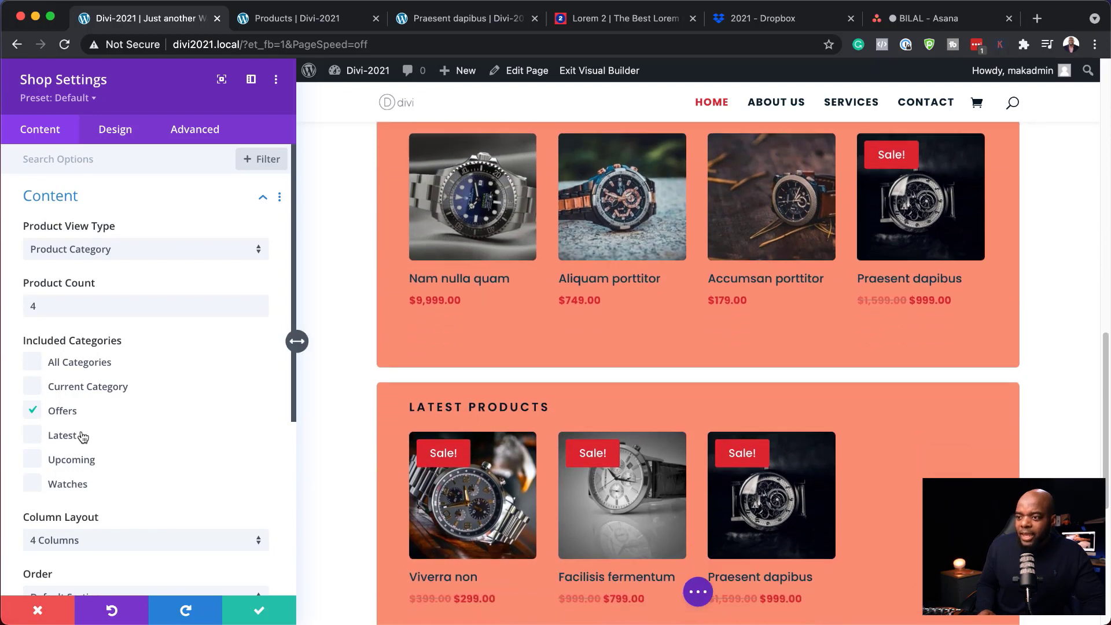
pyautogui.click(31, 439)
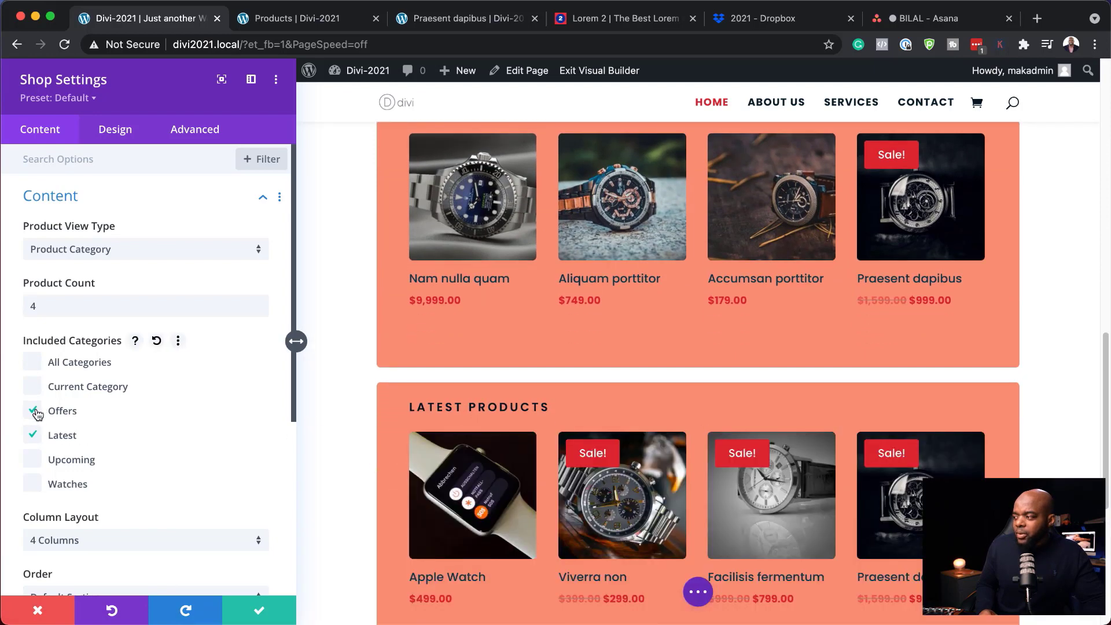
pyautogui.click(33, 462)
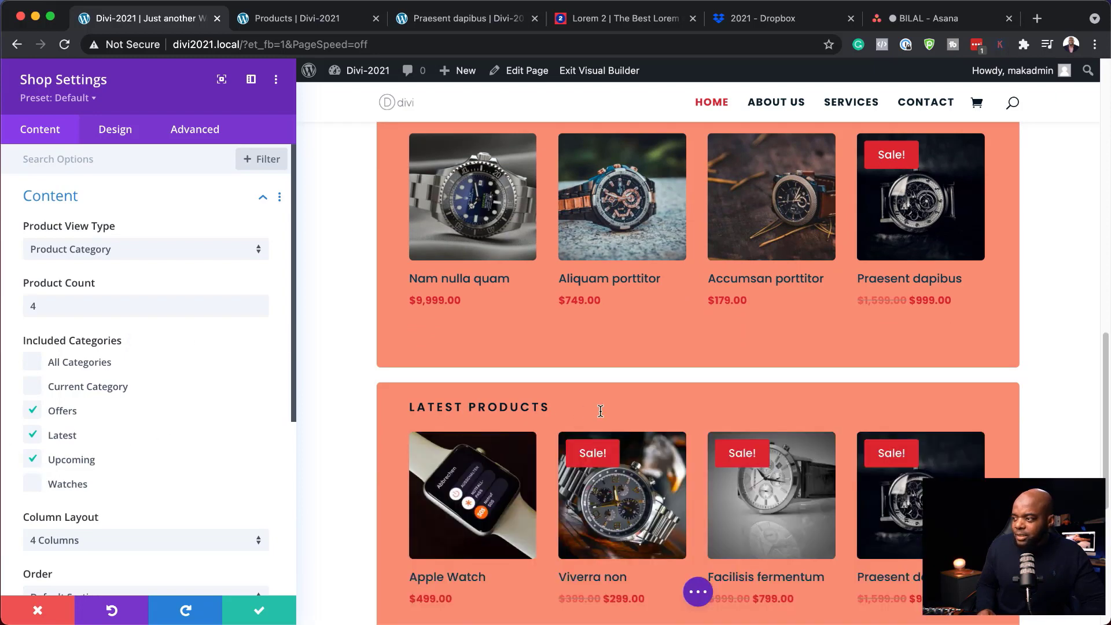
pyautogui.scroll(-3, 602, 405)
# - Discard the shop module changes and delete the duplicated Latest Products row
pyautogui.click(38, 610)
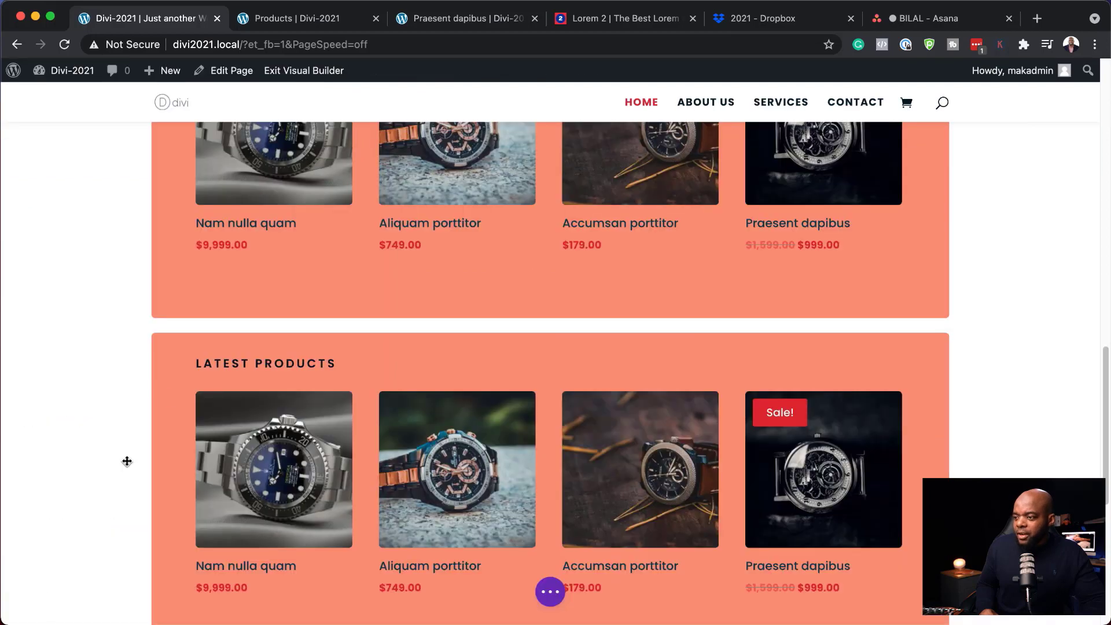
pyautogui.click(272, 332)
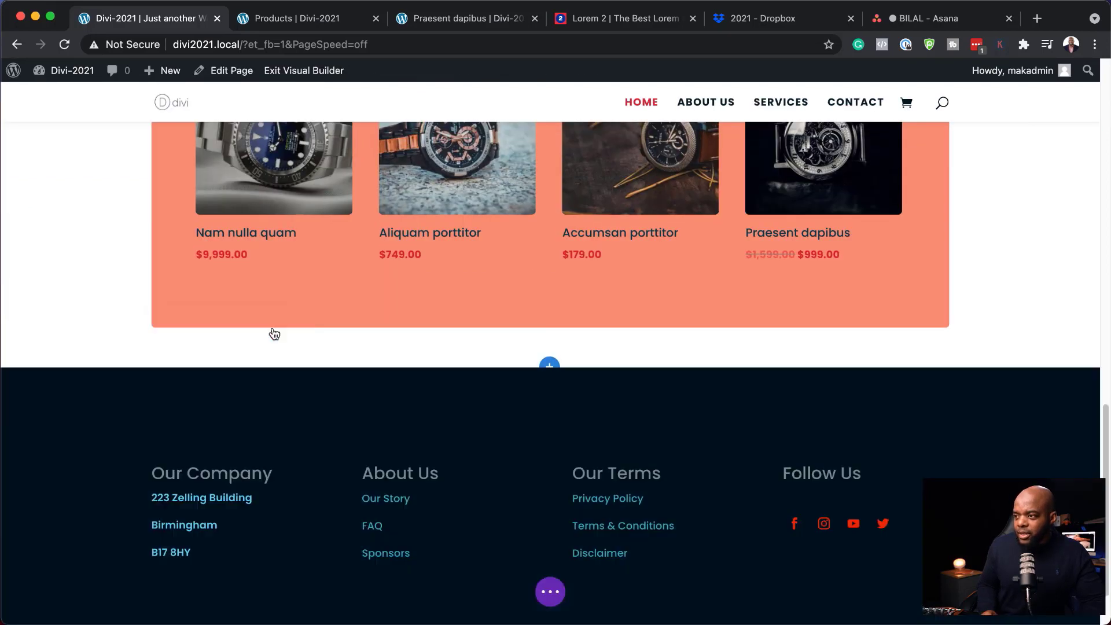
pyautogui.press('super+z')
# - Insert a regular section with a single-column row between the Latest Products row and the footer
pyautogui.scroll(5, 334, 275)
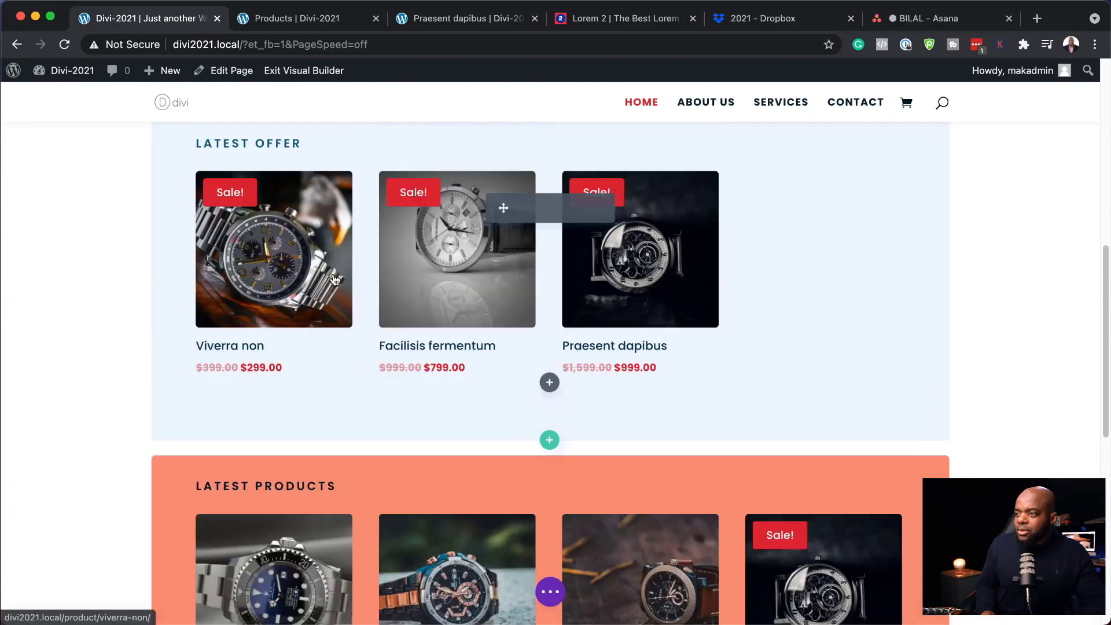
pyautogui.scroll(-4, 651, 335)
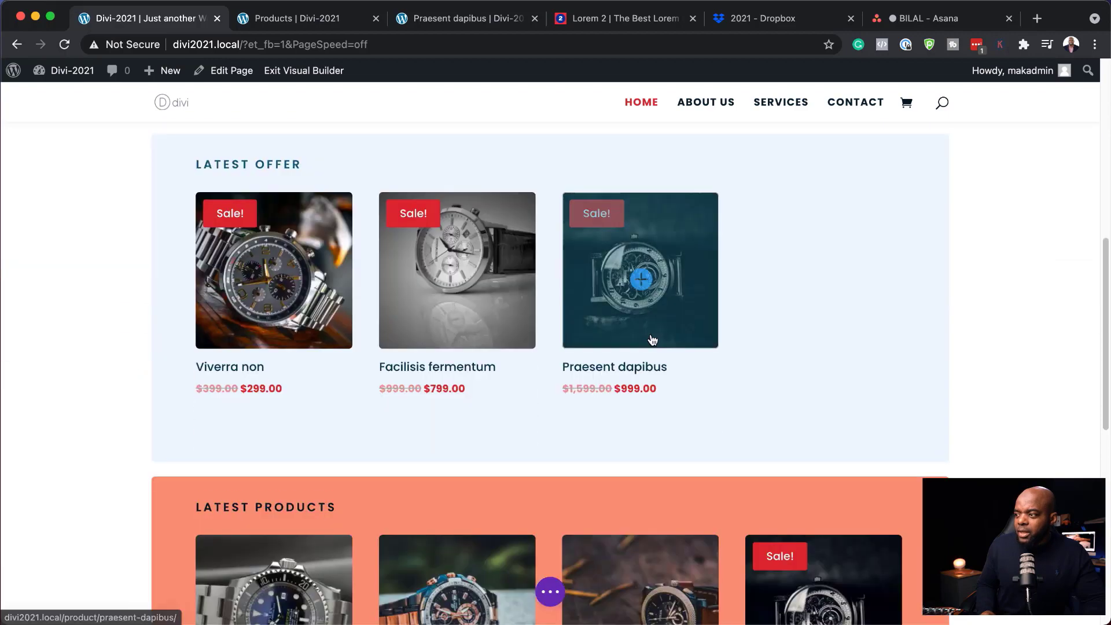
pyautogui.scroll(-5, 651, 335)
pyautogui.scroll(-3, 652, 339)
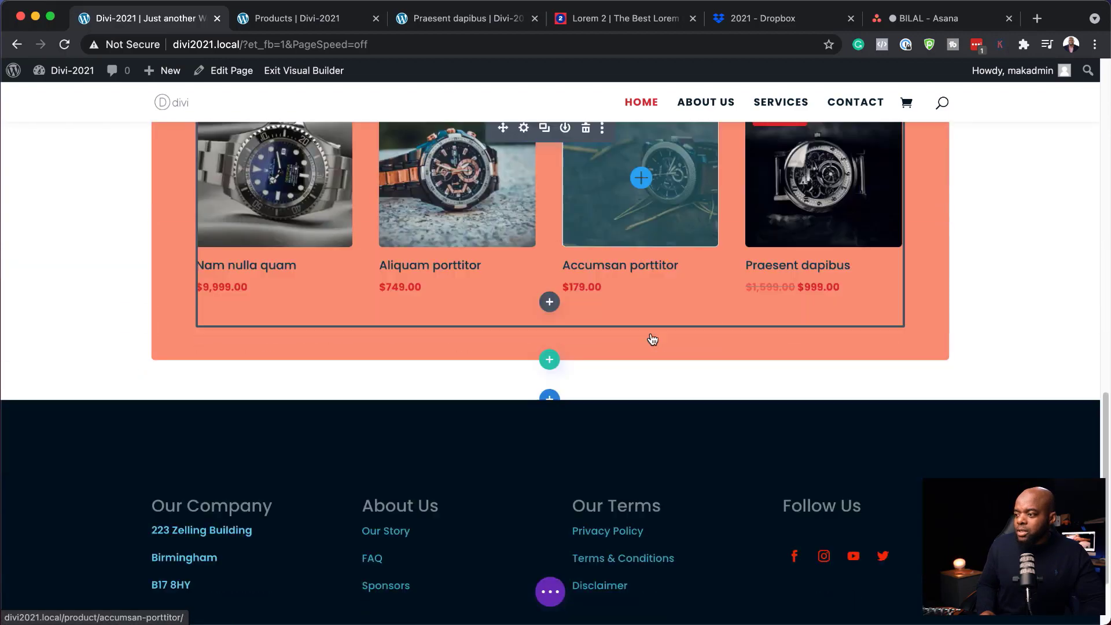
pyautogui.click(550, 397)
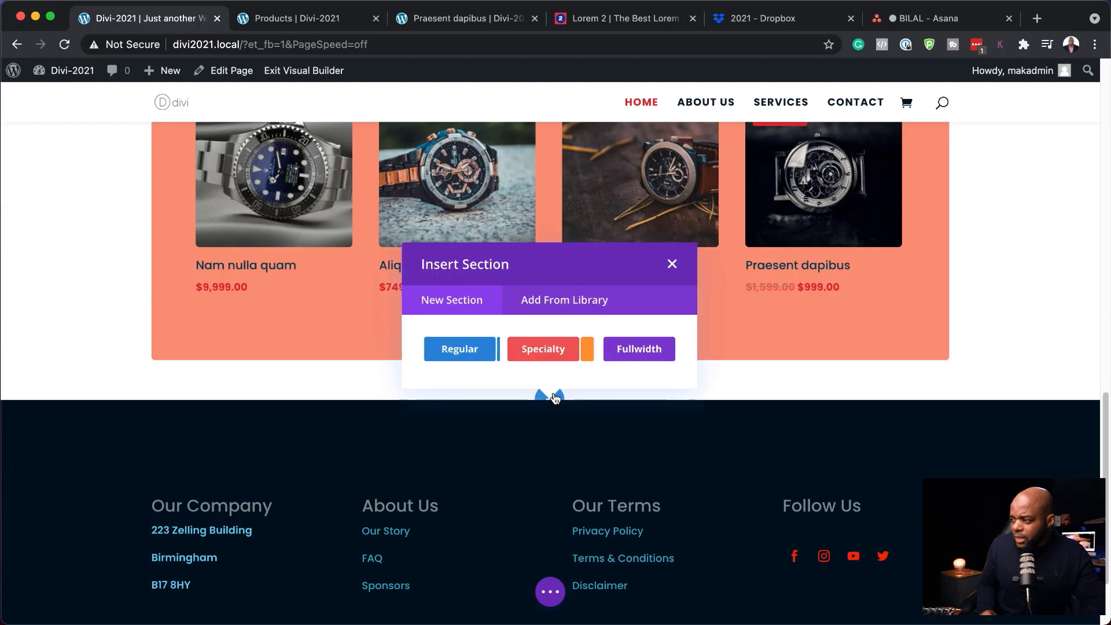
pyautogui.click(471, 349)
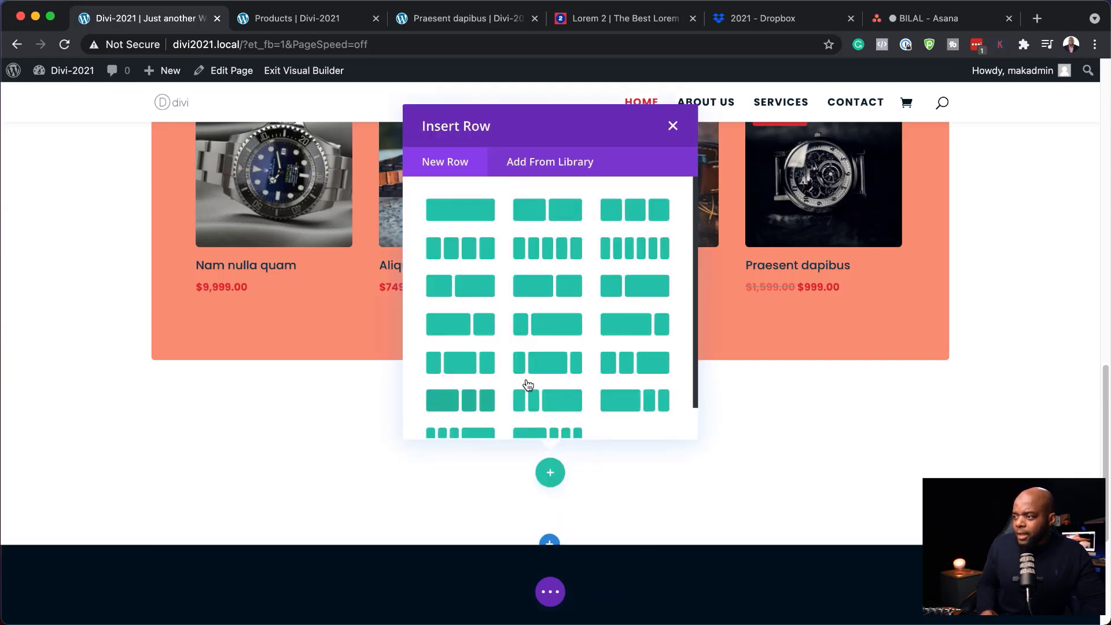
pyautogui.click(480, 214)
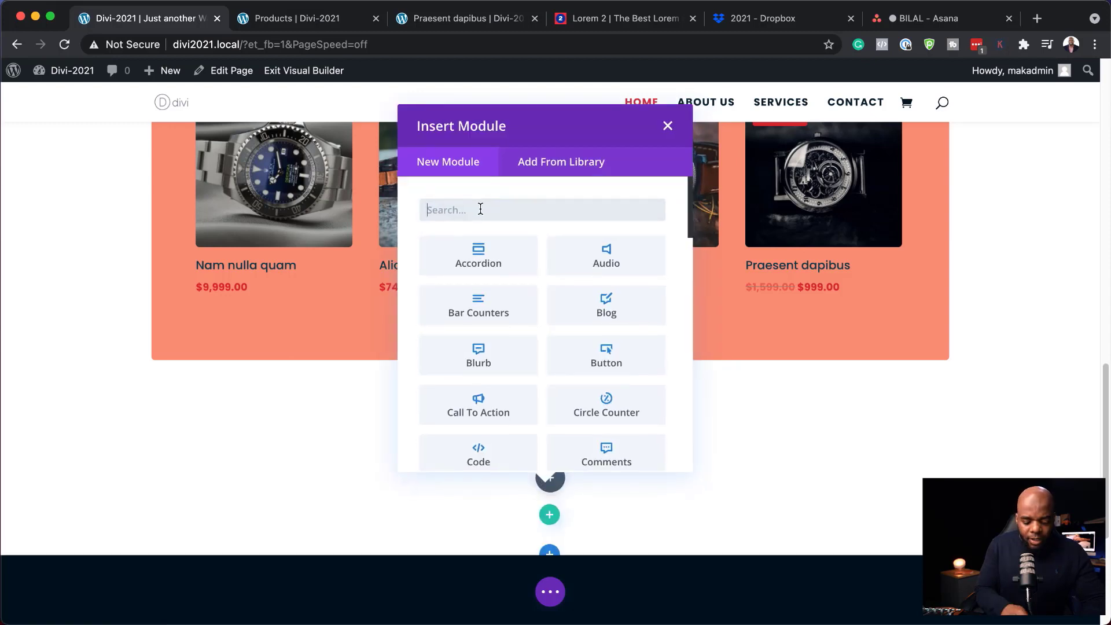
# - Add an Email Optin module to the new row and save it with its default content
pyautogui.write('email')
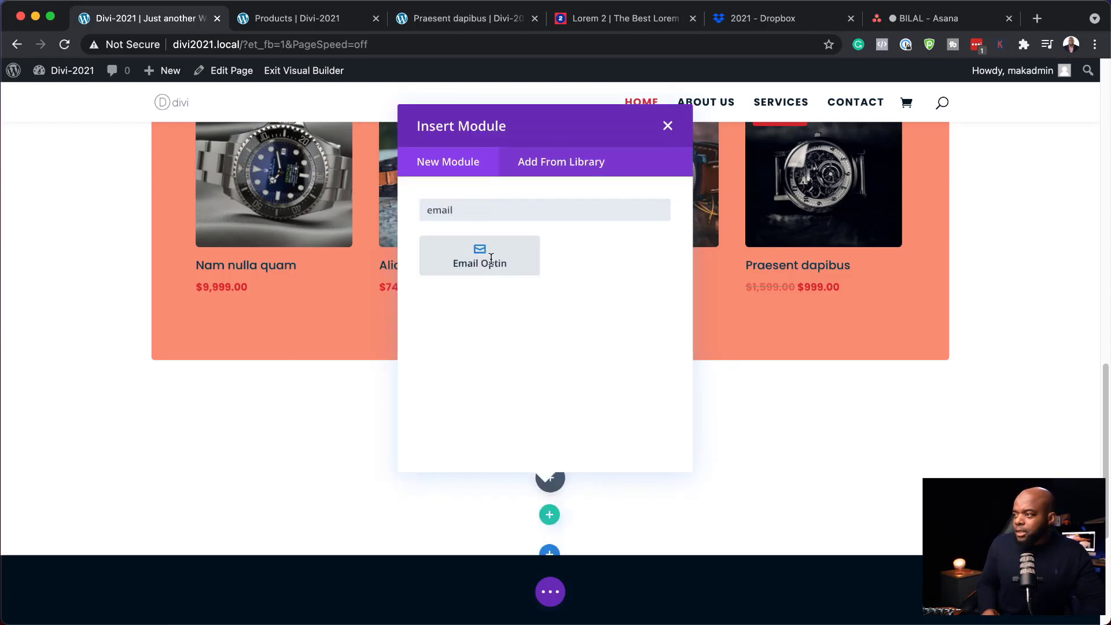
pyautogui.click(486, 256)
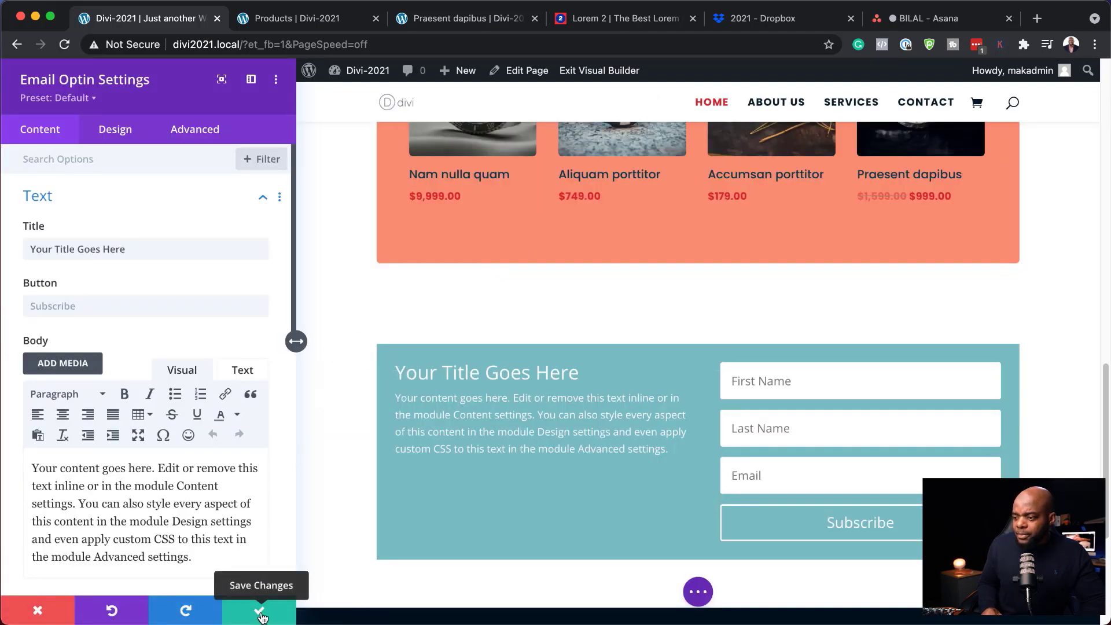
pyautogui.click(260, 614)
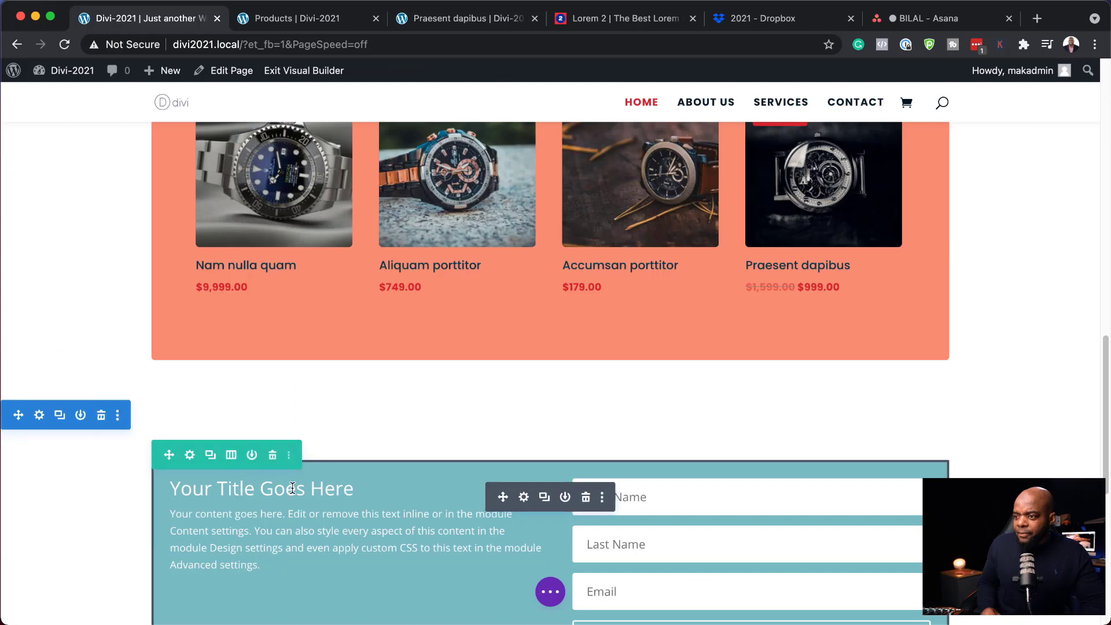
# - Set the email opt-in section's background image to the media library photo of two women sitting on a car
pyautogui.scroll(-3, 296, 474)
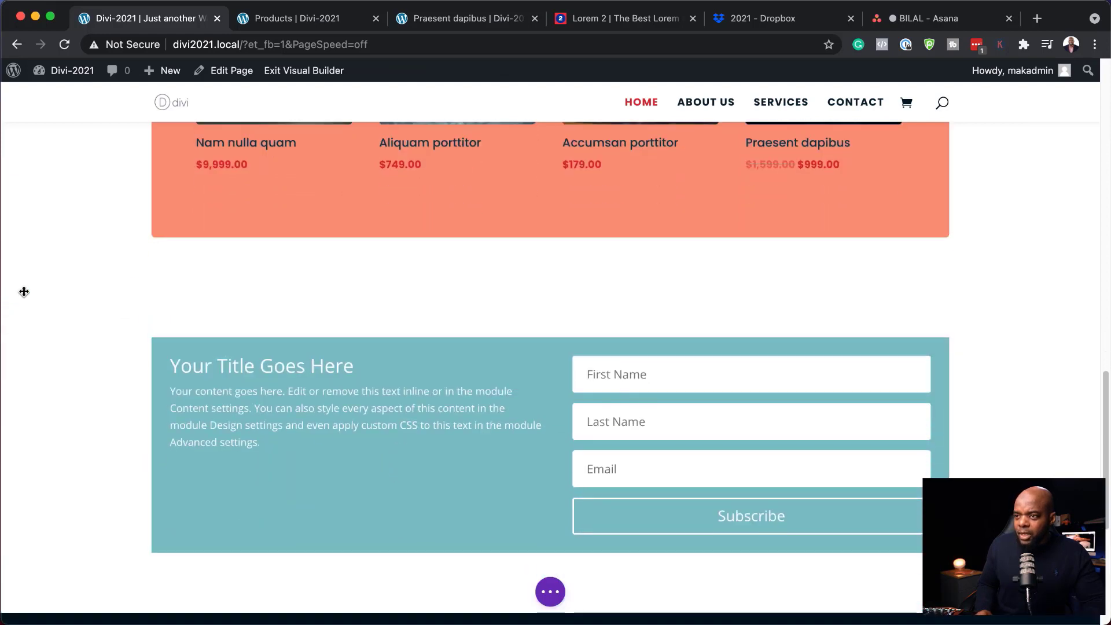
pyautogui.click(39, 294)
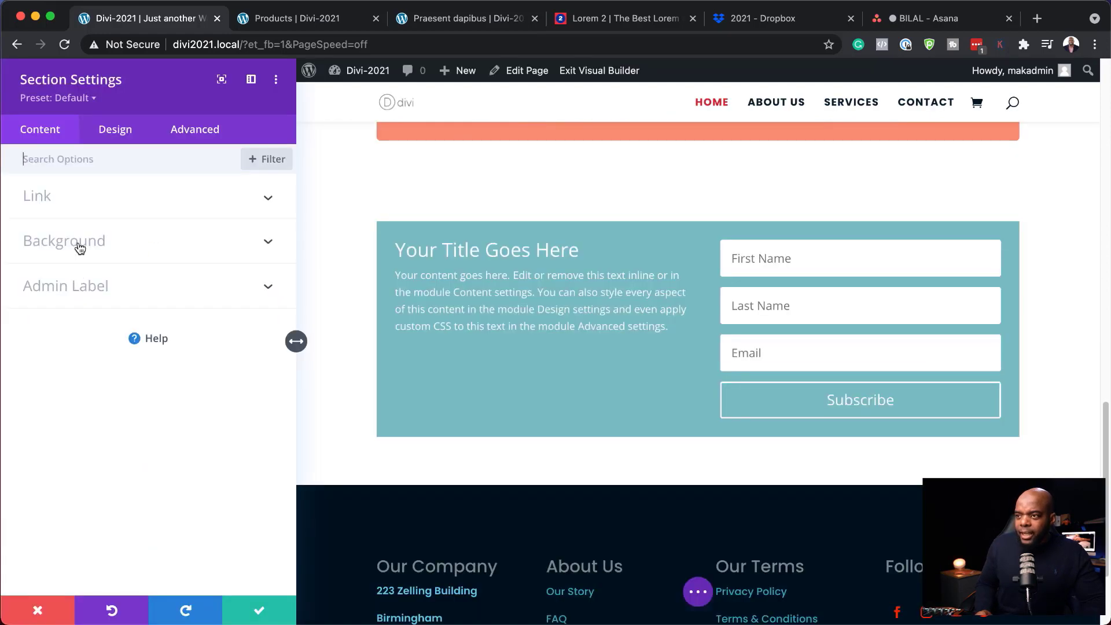
pyautogui.click(80, 243)
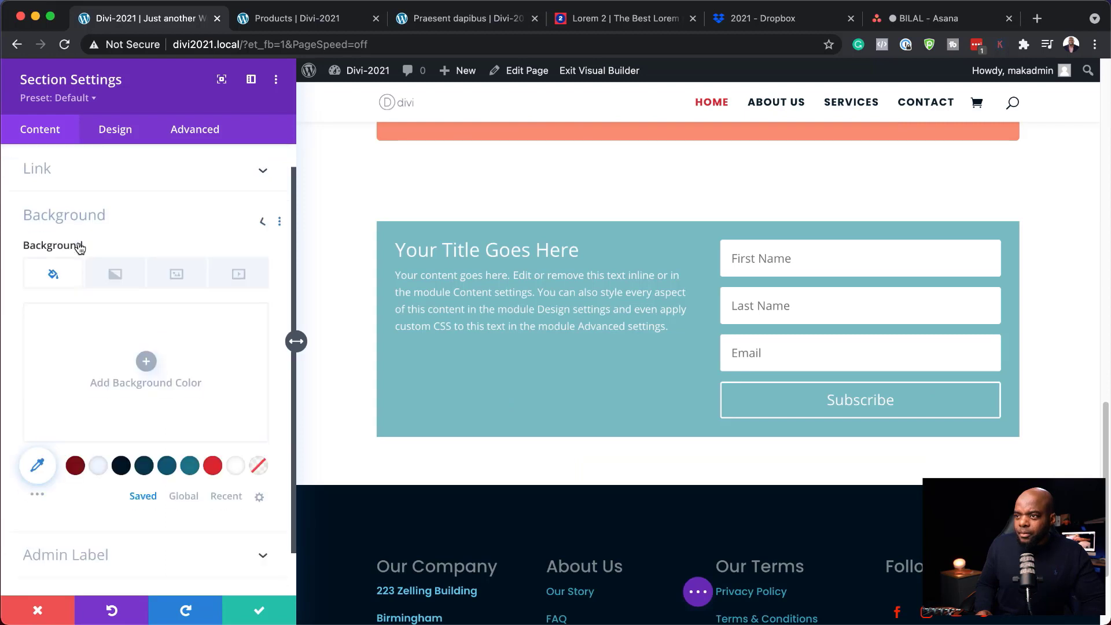
pyautogui.click(183, 231)
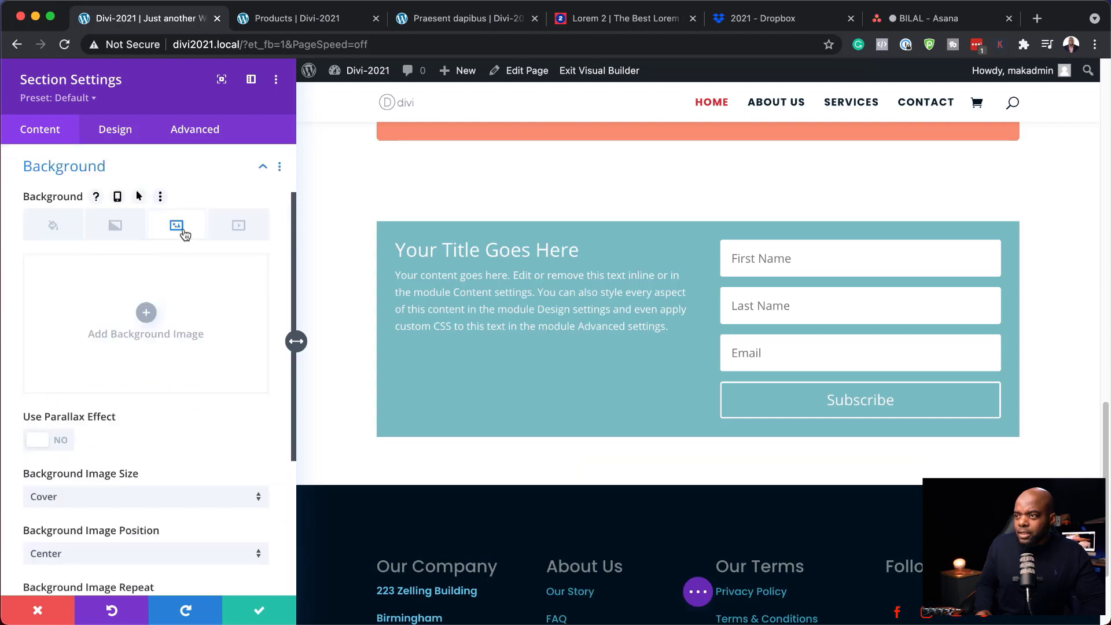
pyautogui.click(146, 316)
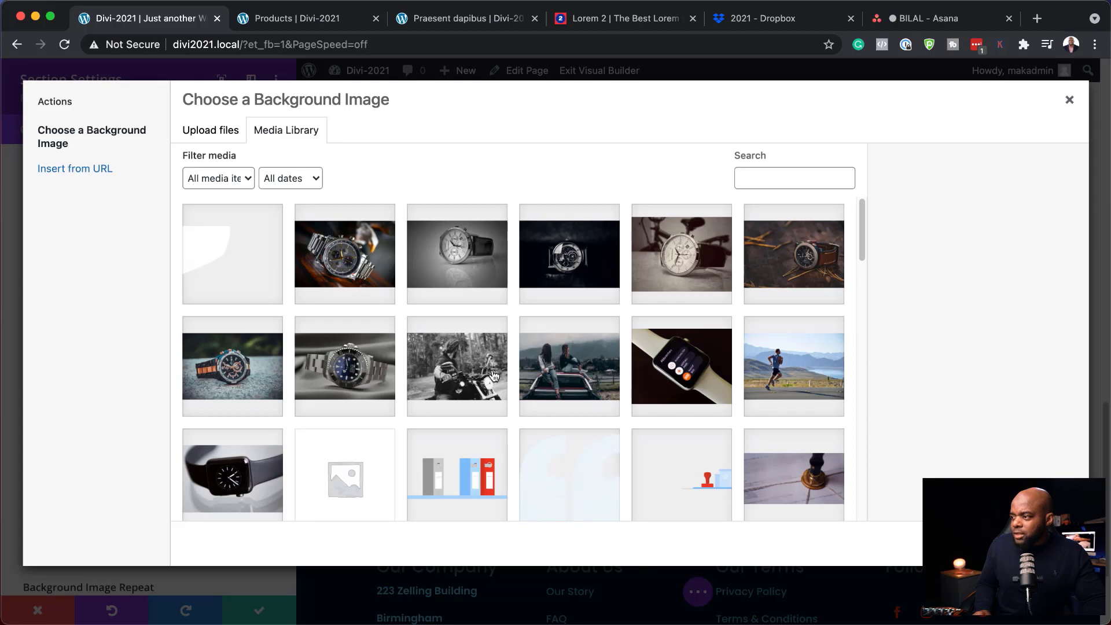
pyautogui.click(566, 371)
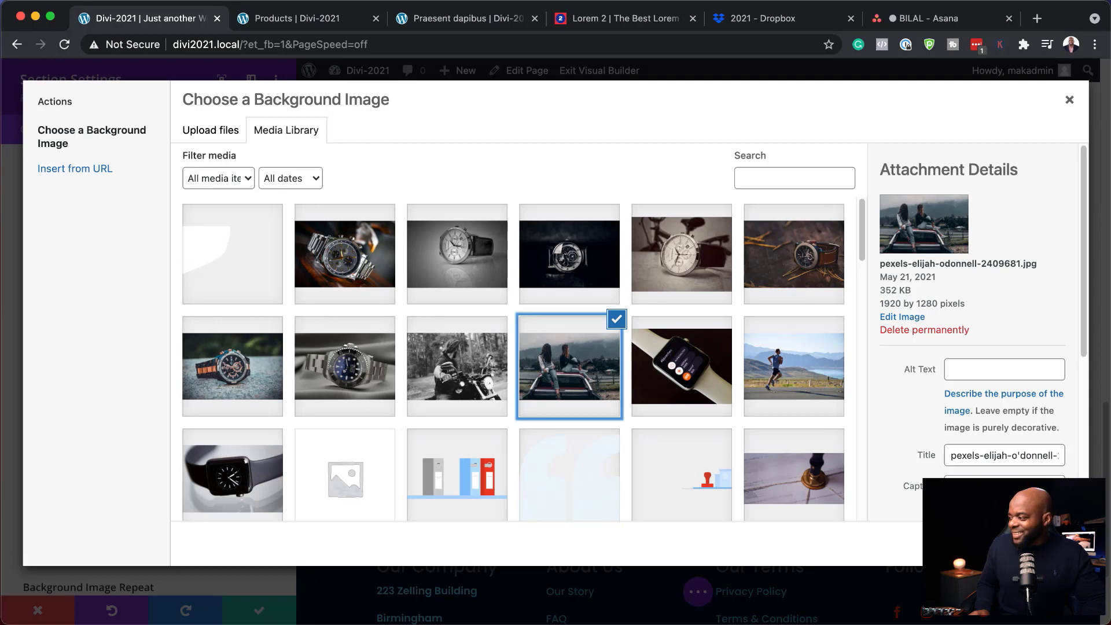
pyautogui.click(1032, 543)
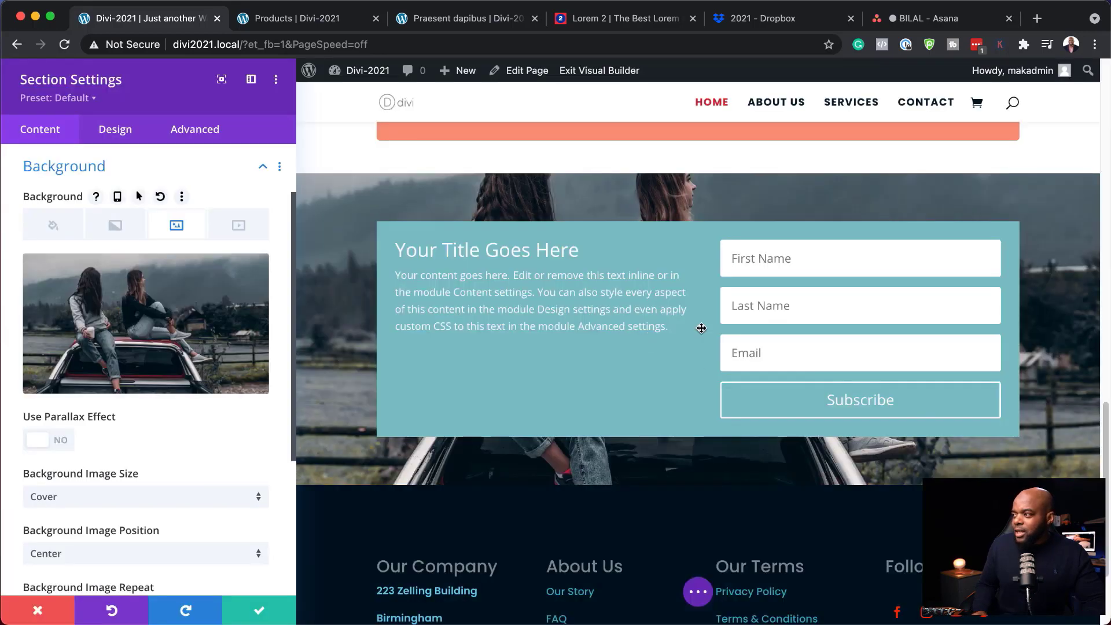
# - Give the opt-in section the saved background color #edf5fd and set its background image blend to Lighten
pyautogui.click(53, 225)
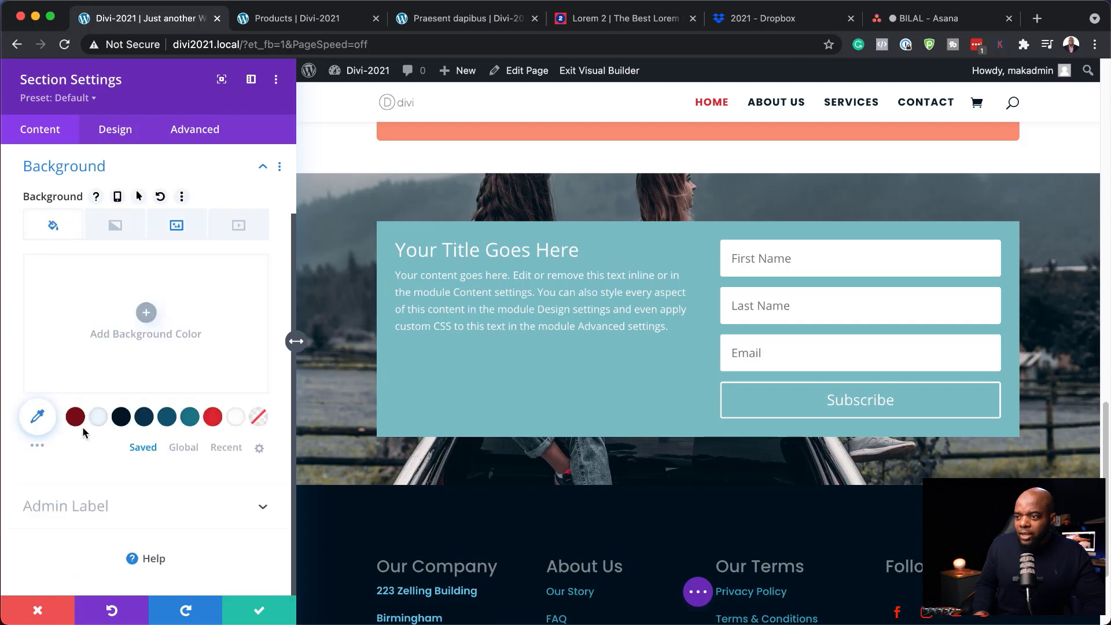
pyautogui.click(99, 419)
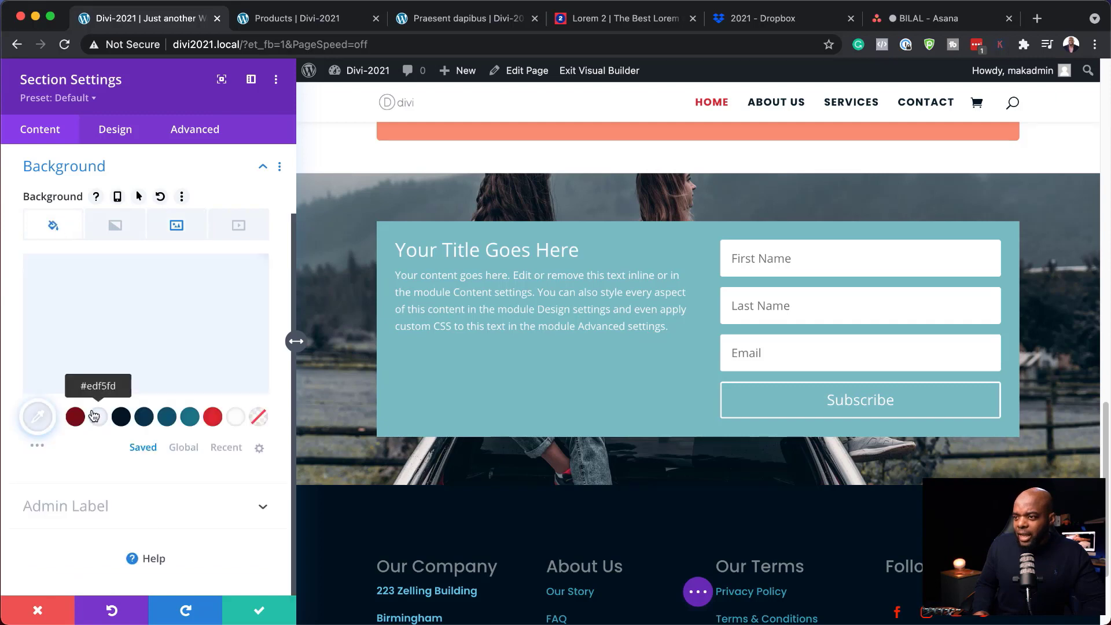
pyautogui.click(177, 227)
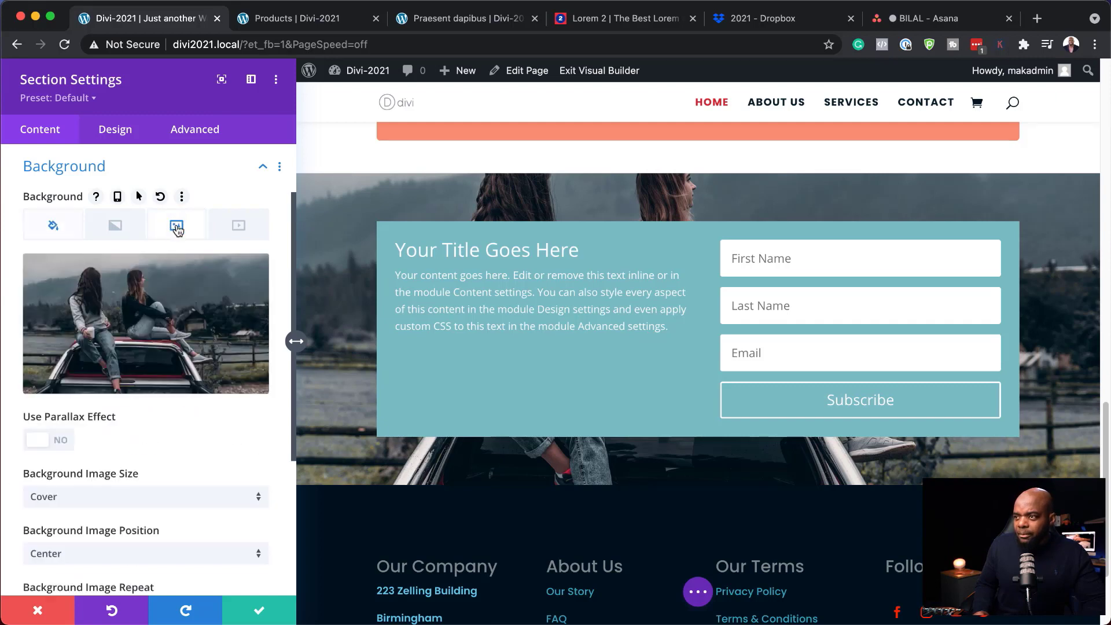
pyautogui.scroll(-5, 173, 428)
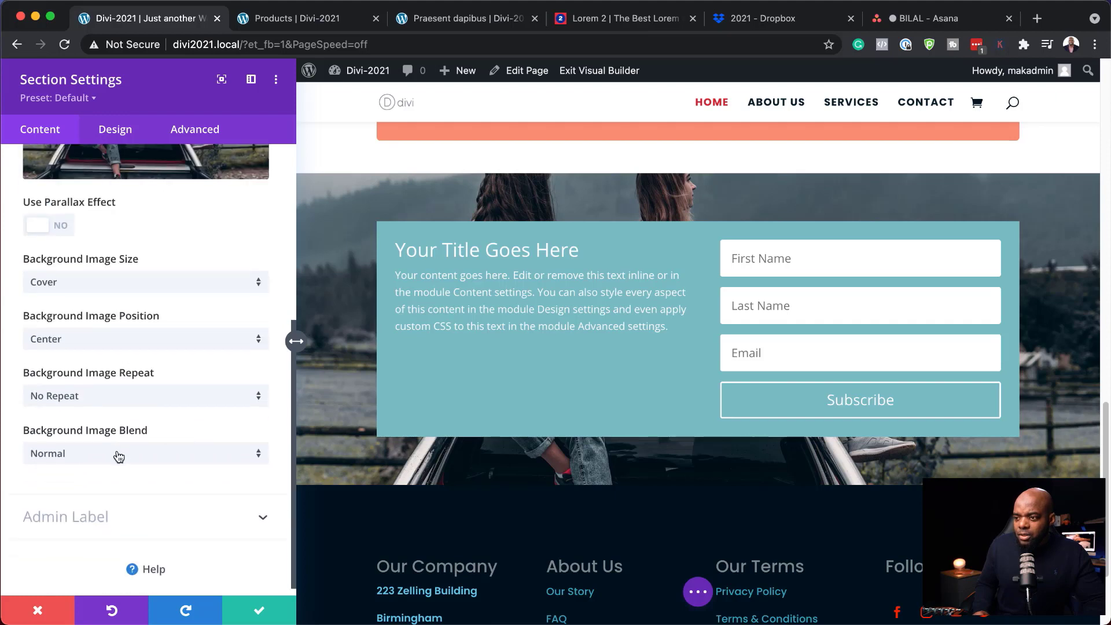
pyautogui.click(119, 457)
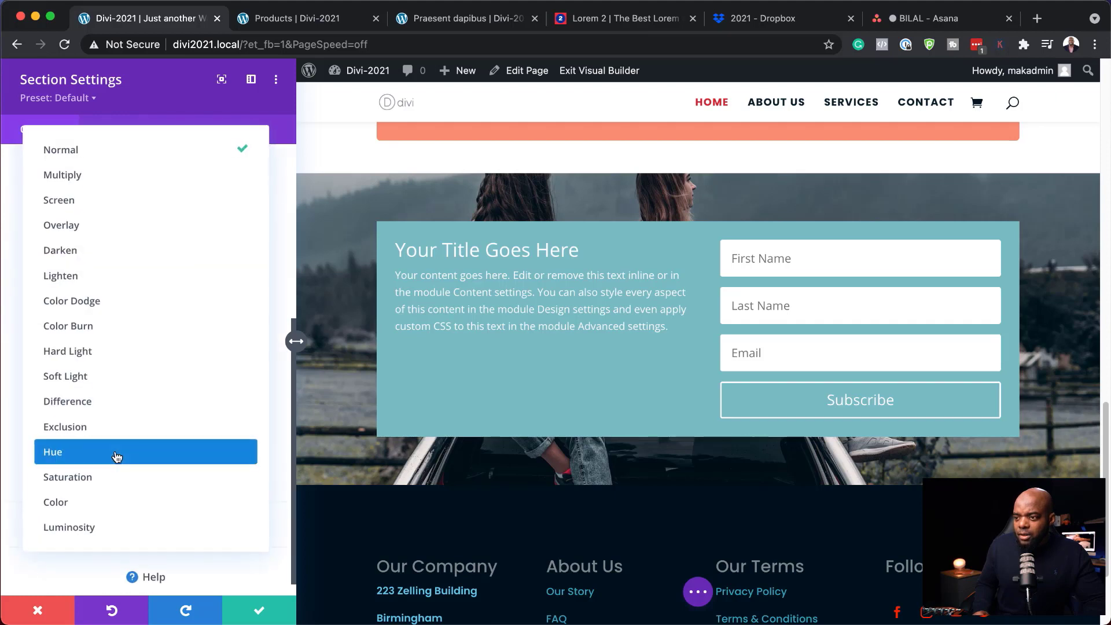
pyautogui.click(110, 277)
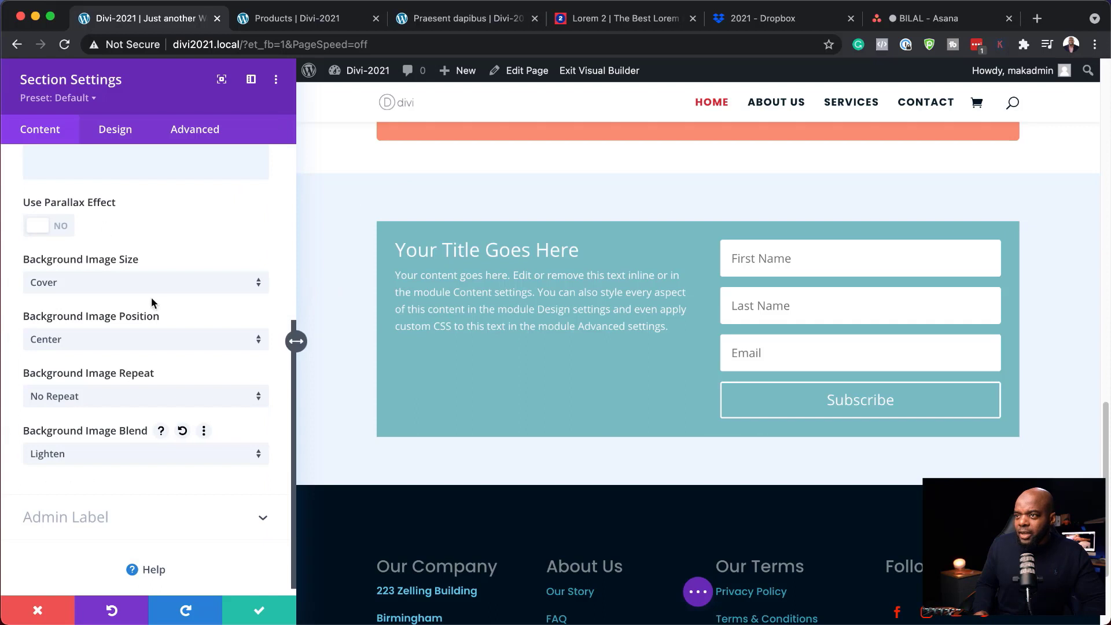
# - Reduce the section background color's opacity to 0.84 and save the section settings
pyautogui.scroll(5, 151, 313)
pyautogui.click(59, 285)
pyautogui.click(93, 371)
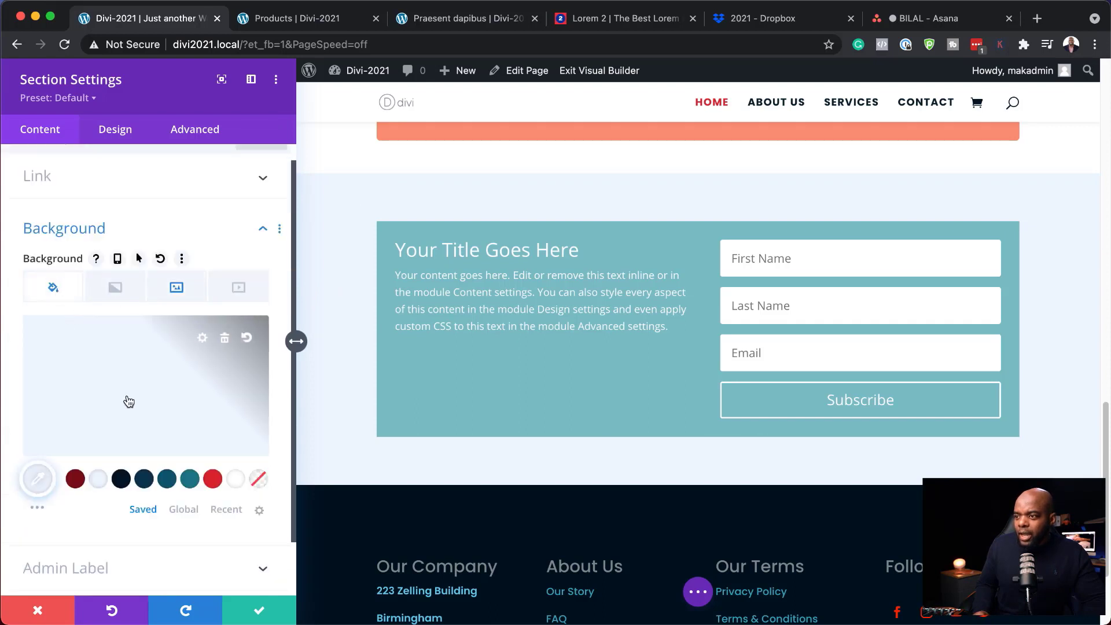
pyautogui.moveTo(251, 345); pyautogui.dragTo(252, 363)
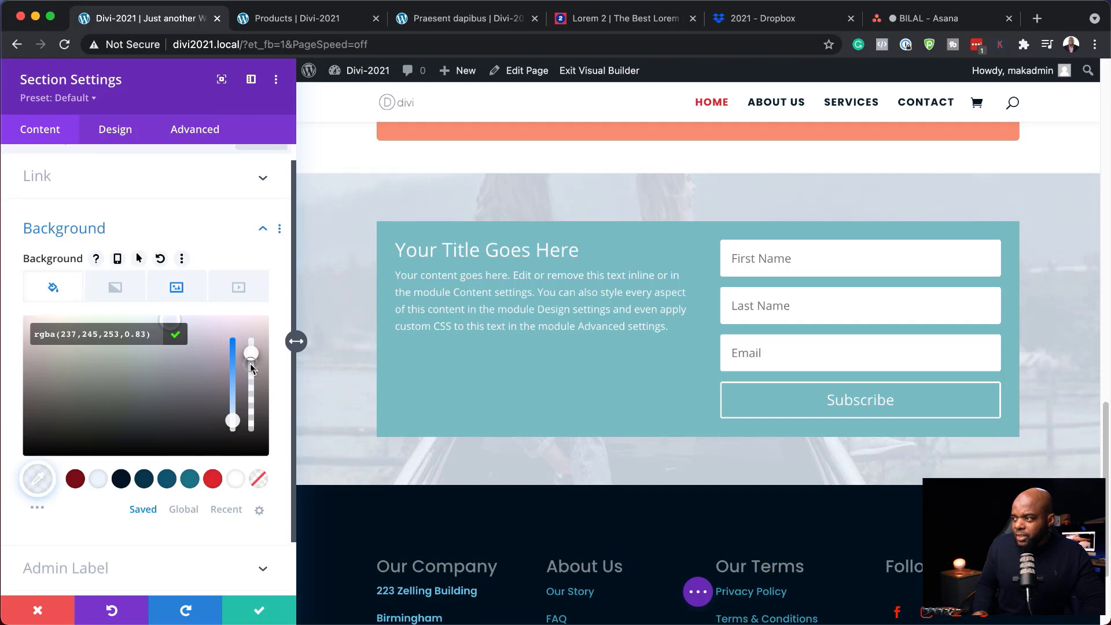
pyautogui.moveTo(251, 364); pyautogui.dragTo(251, 362)
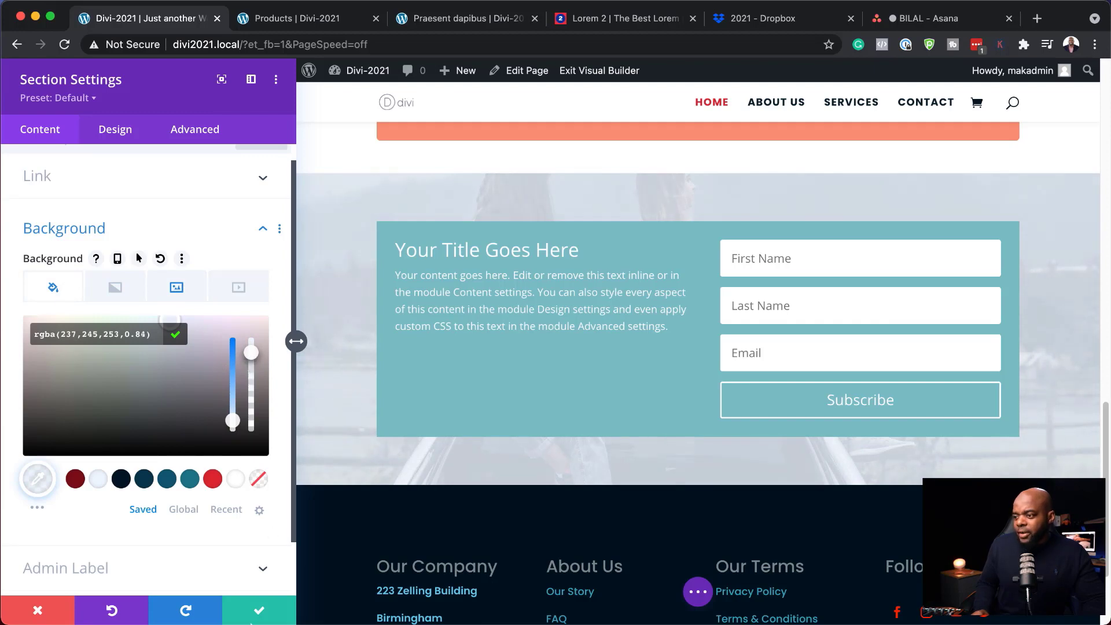
pyautogui.click(264, 609)
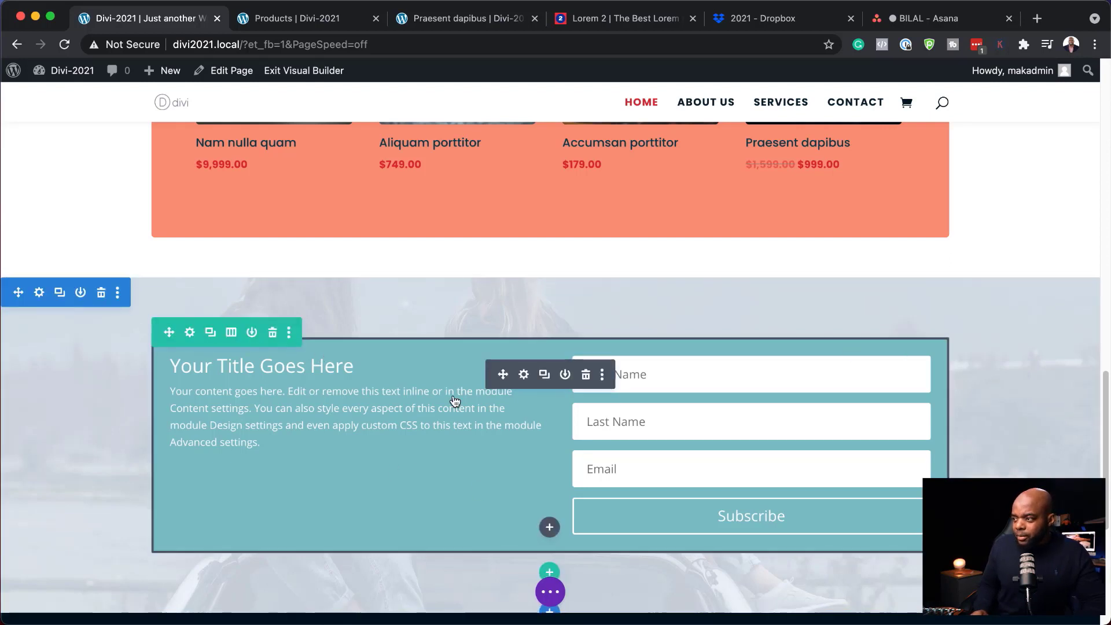
# - Increase the opt-in section's top padding to about 99px and enlarge its bottom padding
pyautogui.moveTo(379, 291); pyautogui.dragTo(381, 321)
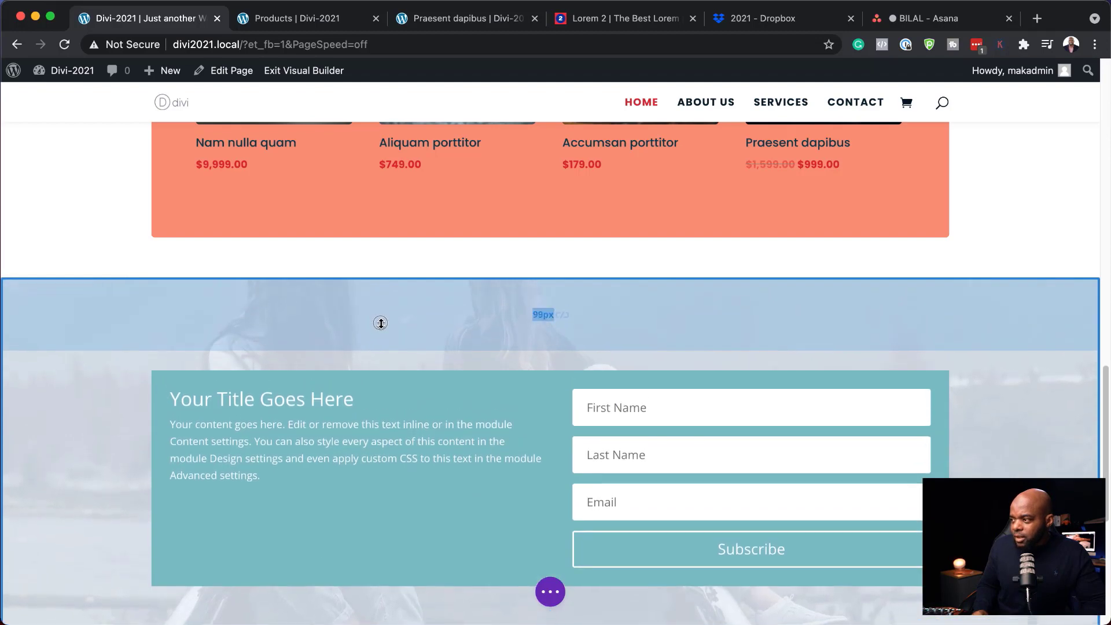
pyautogui.scroll(-3, 480, 479)
pyautogui.moveTo(486, 500); pyautogui.dragTo(486, 523)
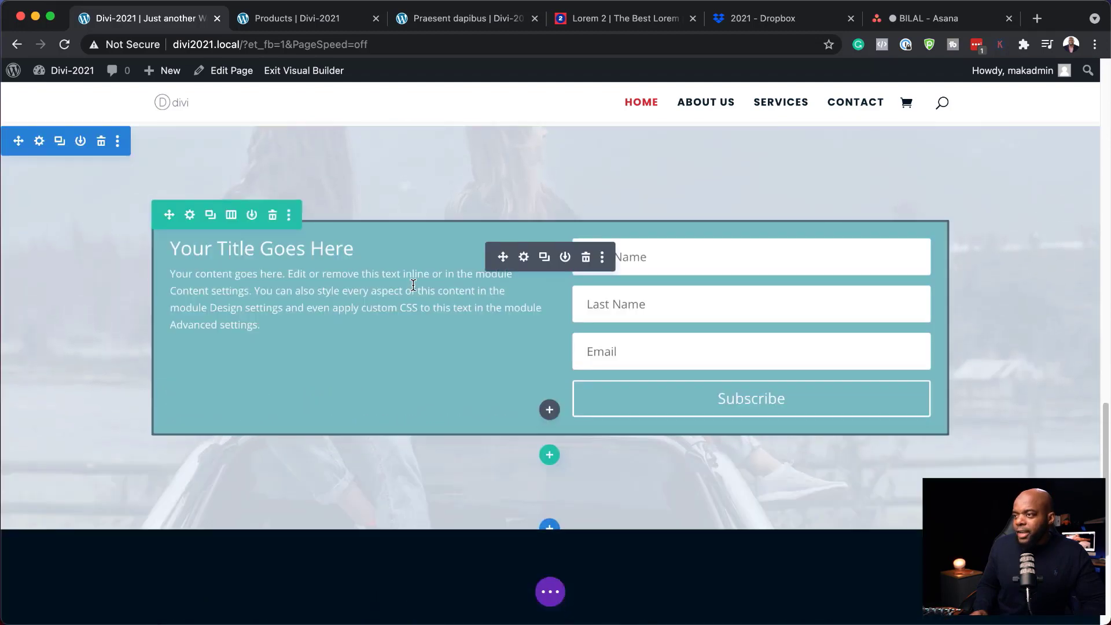
# - Make the Email Optin module's background color transparent
pyautogui.click(526, 259)
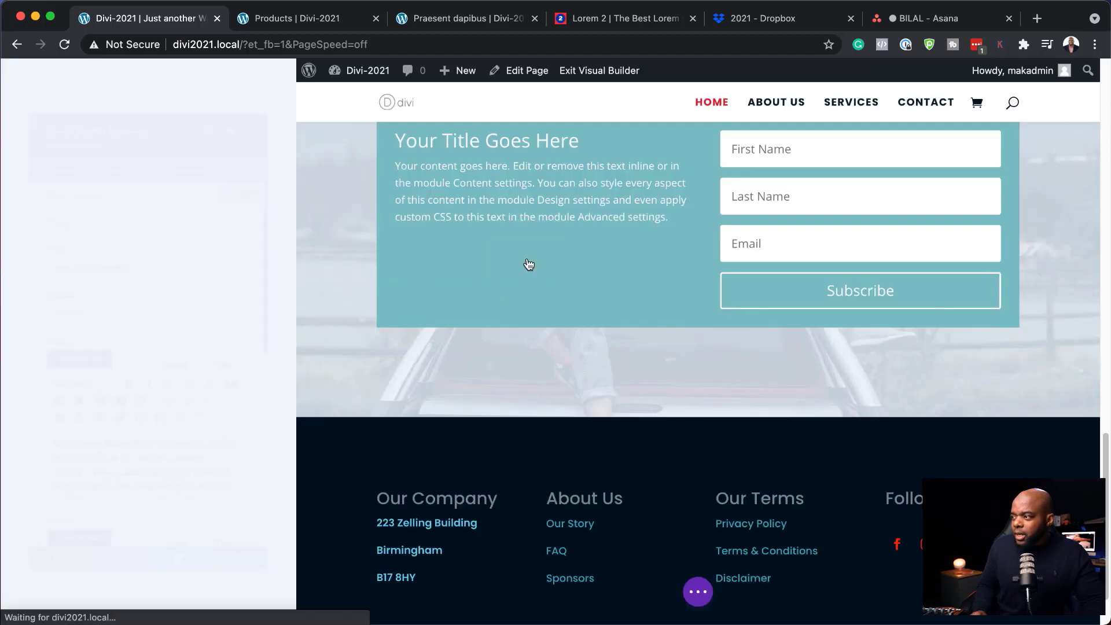
pyautogui.scroll(-10, 207, 450)
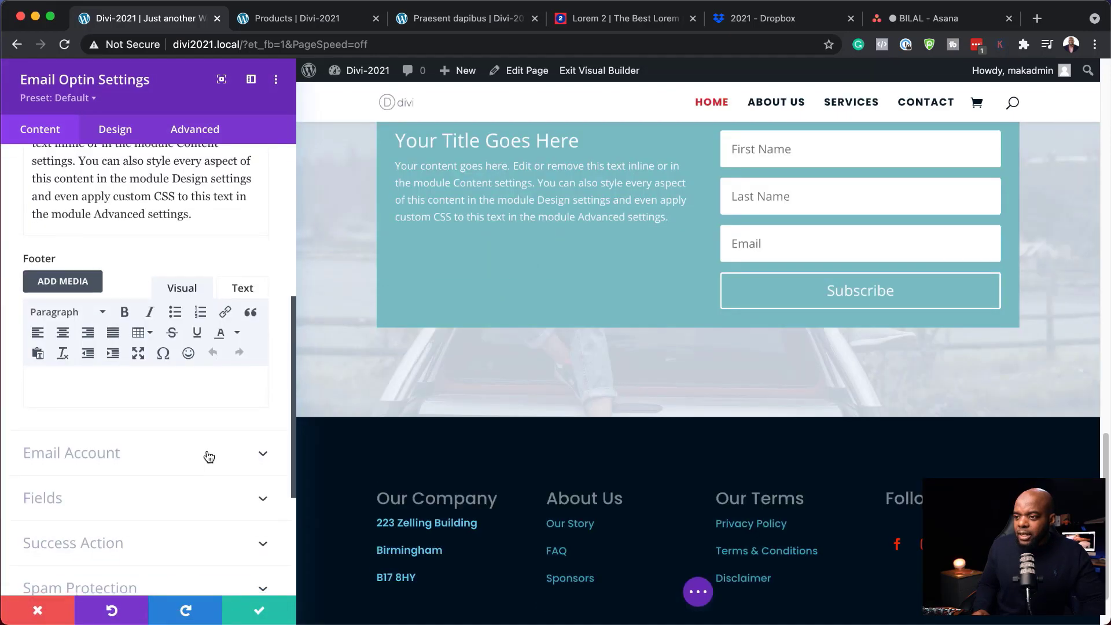
pyautogui.scroll(-3, 139, 508)
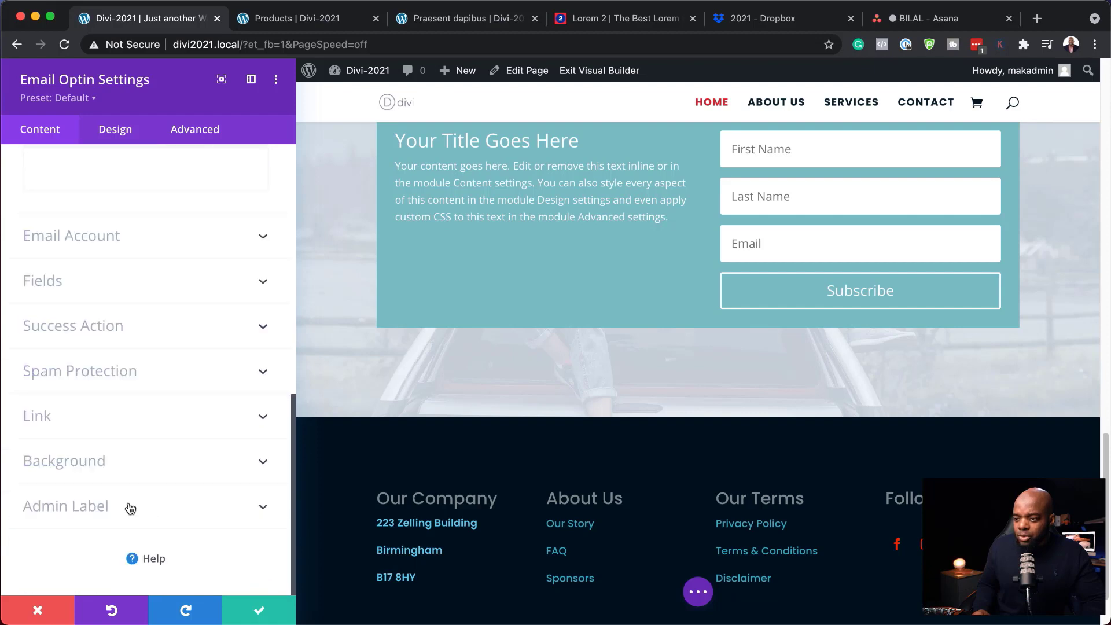
pyautogui.click(101, 463)
pyautogui.click(258, 417)
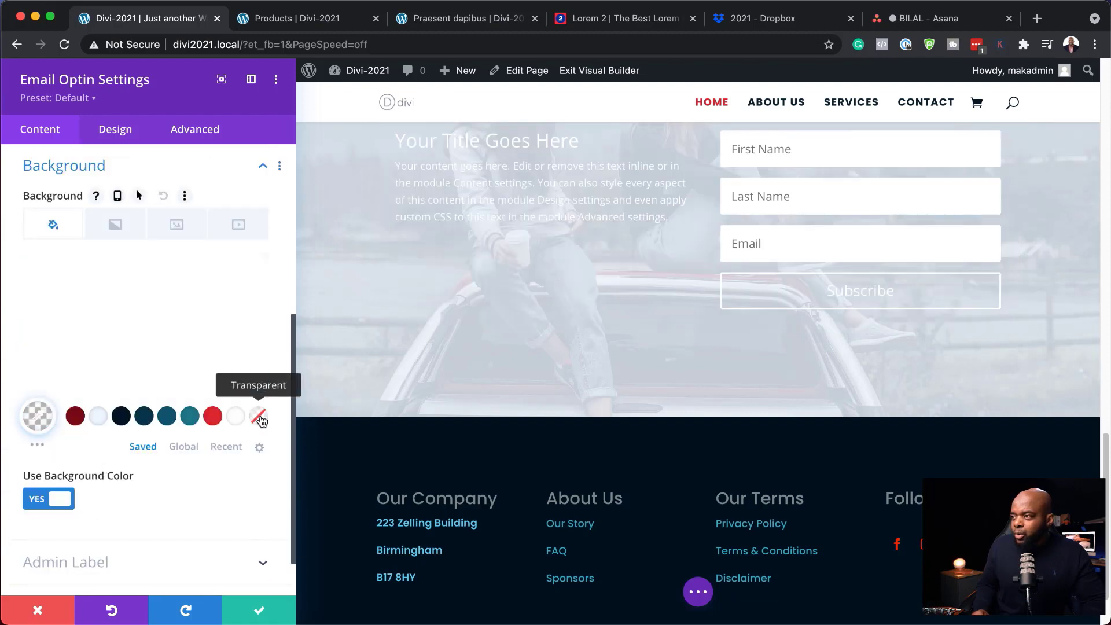
pyautogui.scroll(3, 744, 354)
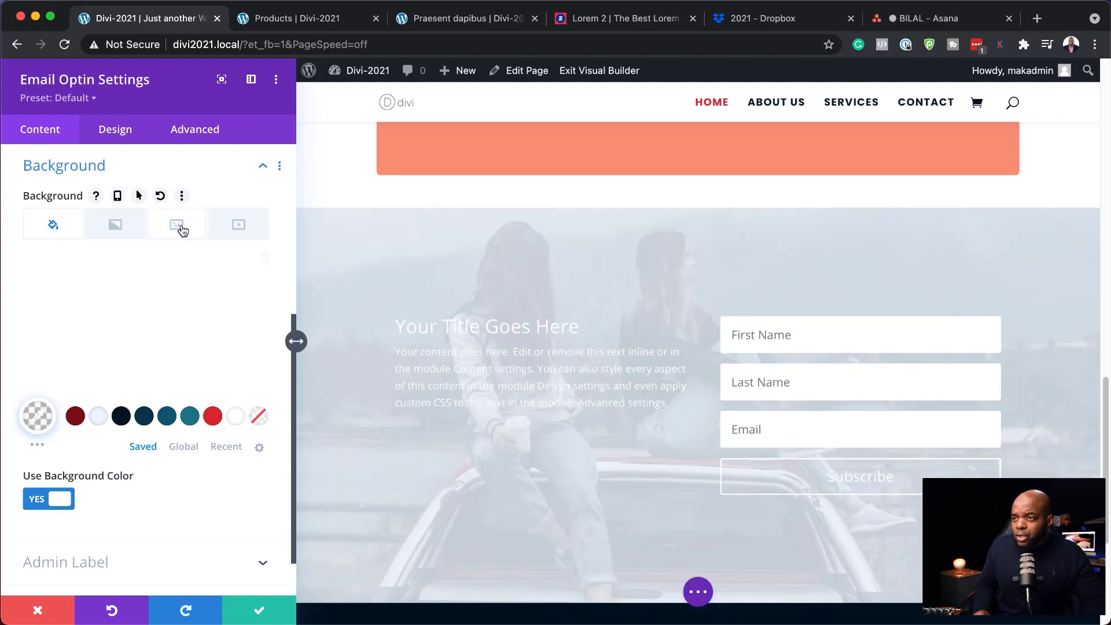
# - Set the opt-in layout to Body On Top, Form On Bottom and turn off full width for the last name and email fields
pyautogui.click(134, 140)
pyautogui.click(121, 196)
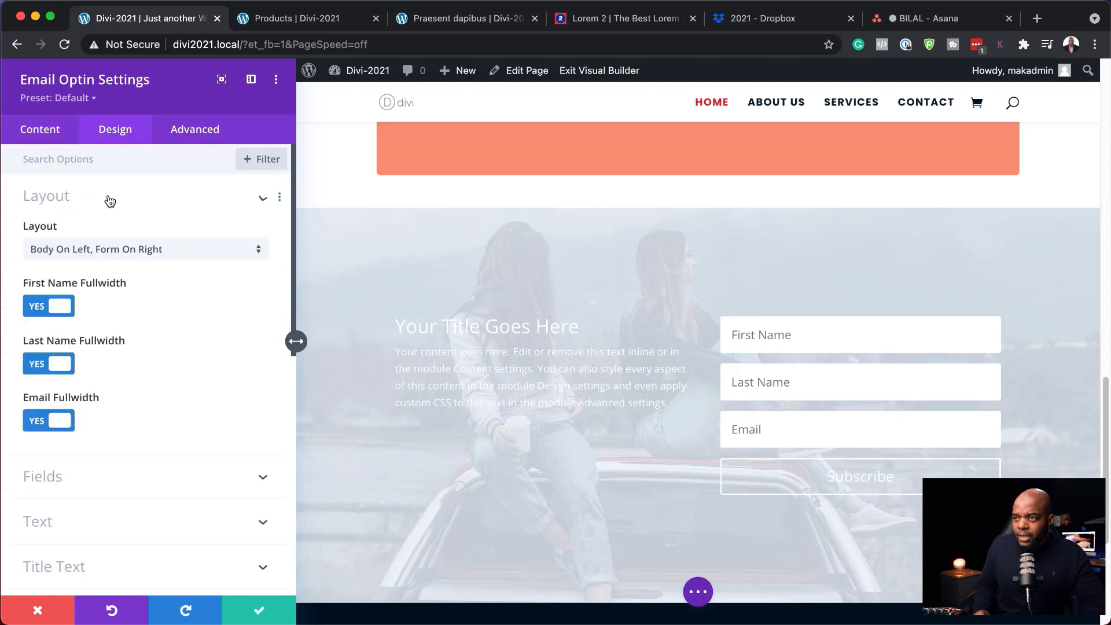
pyautogui.click(149, 252)
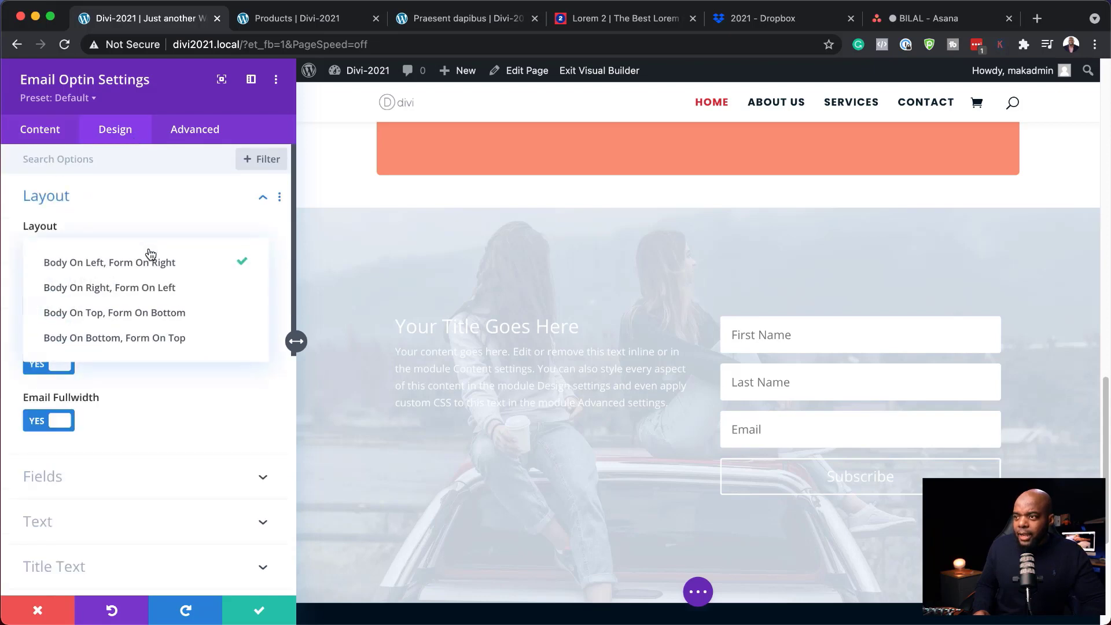
pyautogui.click(184, 320)
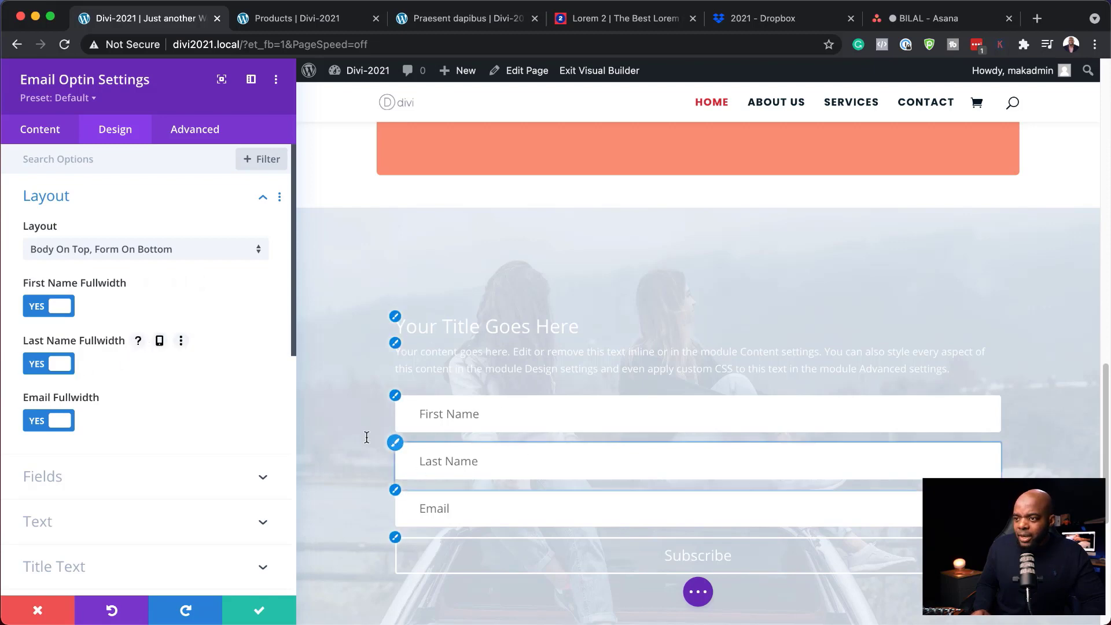
pyautogui.click(37, 365)
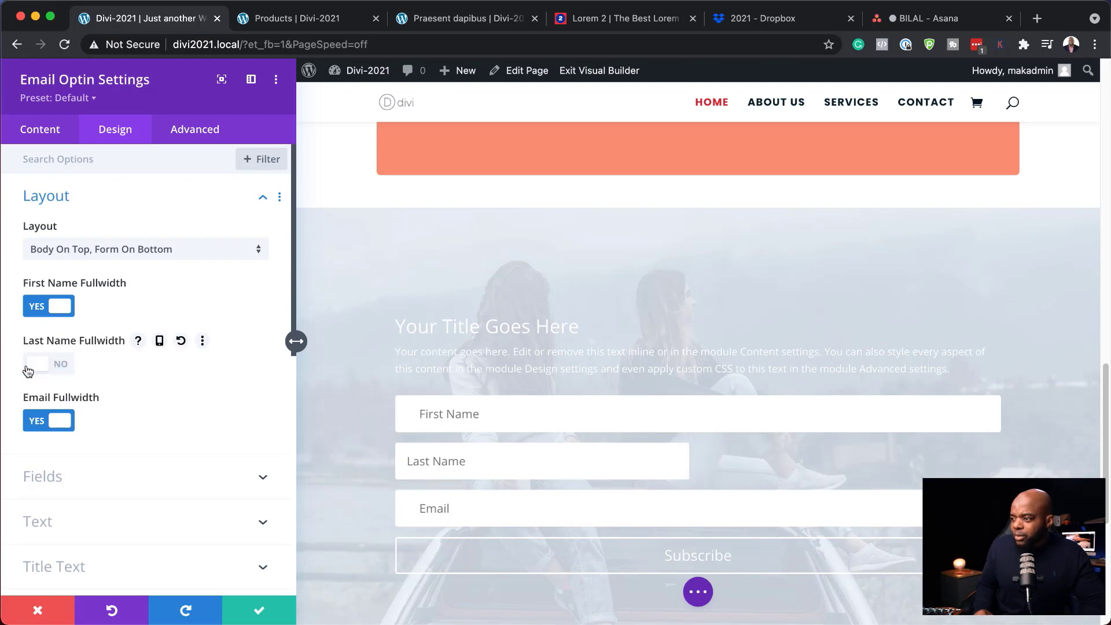
pyautogui.click(40, 422)
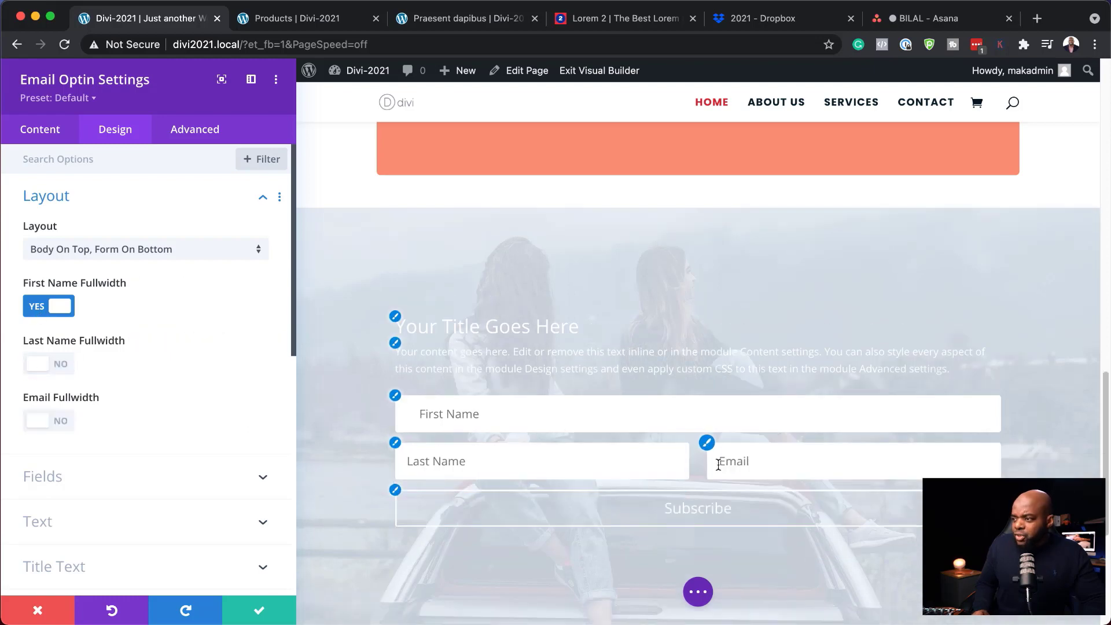
# - Hide the last name and first name fields in the opt-in form
pyautogui.scroll(-1, 194, 457)
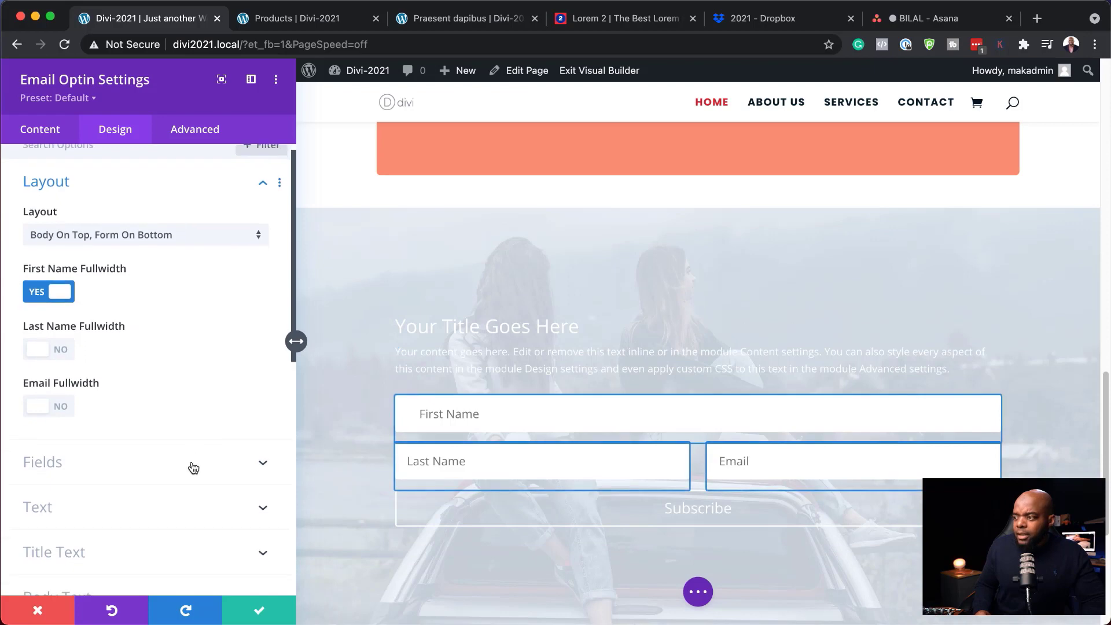
pyautogui.scroll(1, 185, 421)
pyautogui.click(57, 134)
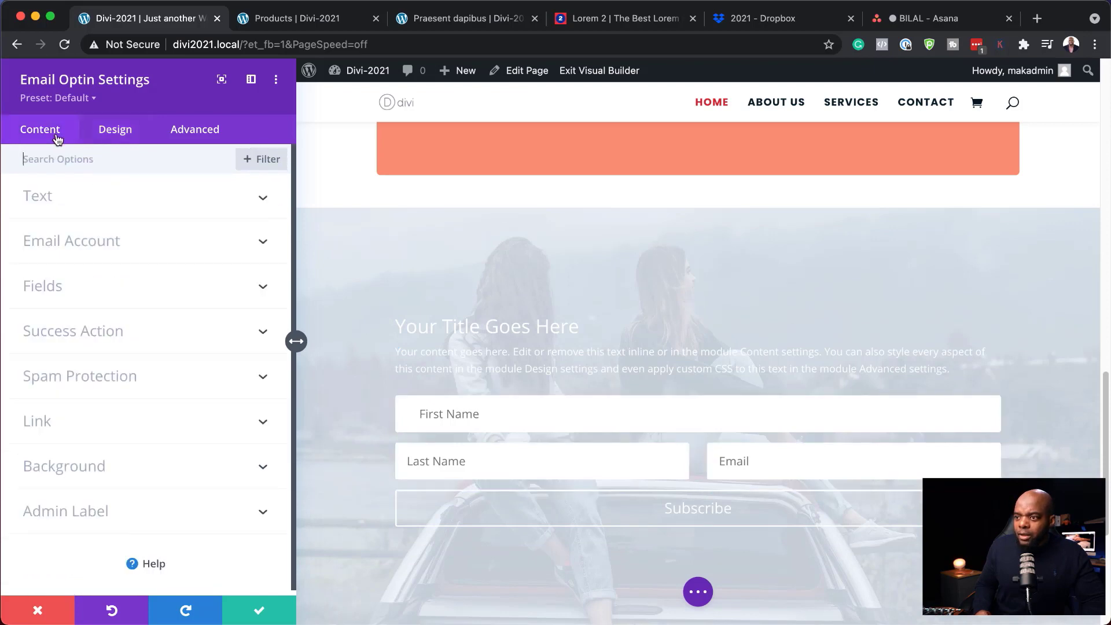
pyautogui.click(109, 295)
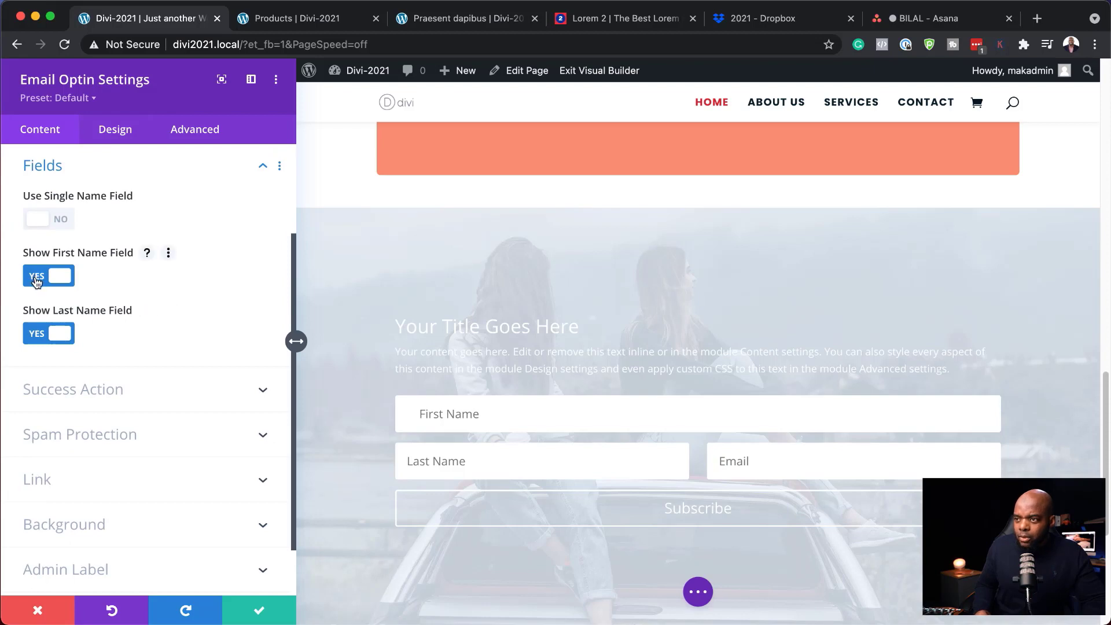
pyautogui.click(37, 335)
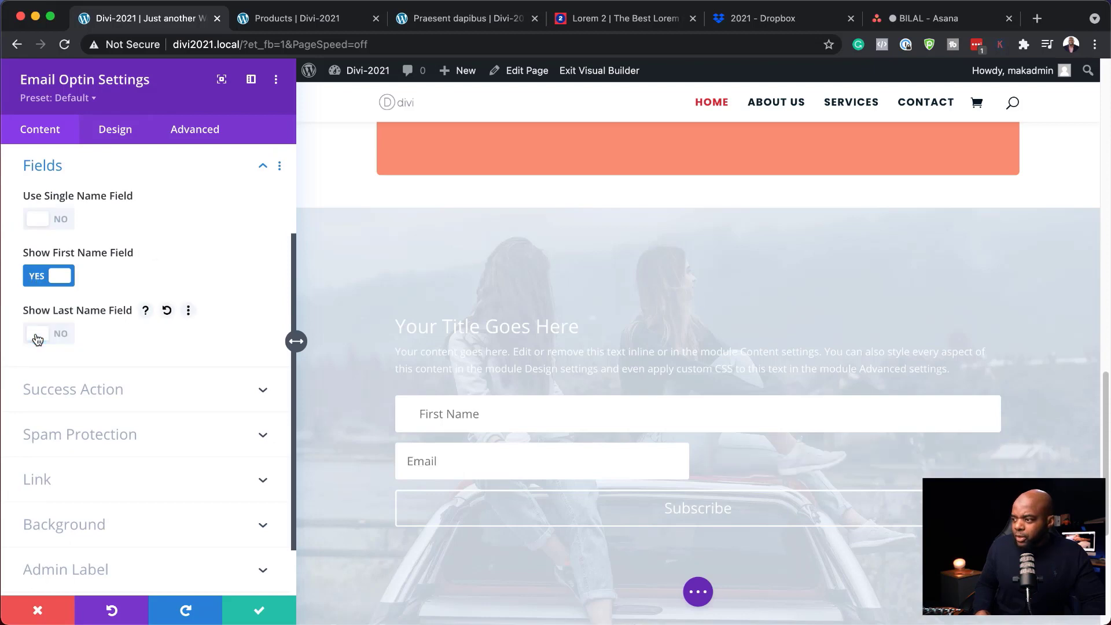
pyautogui.click(38, 278)
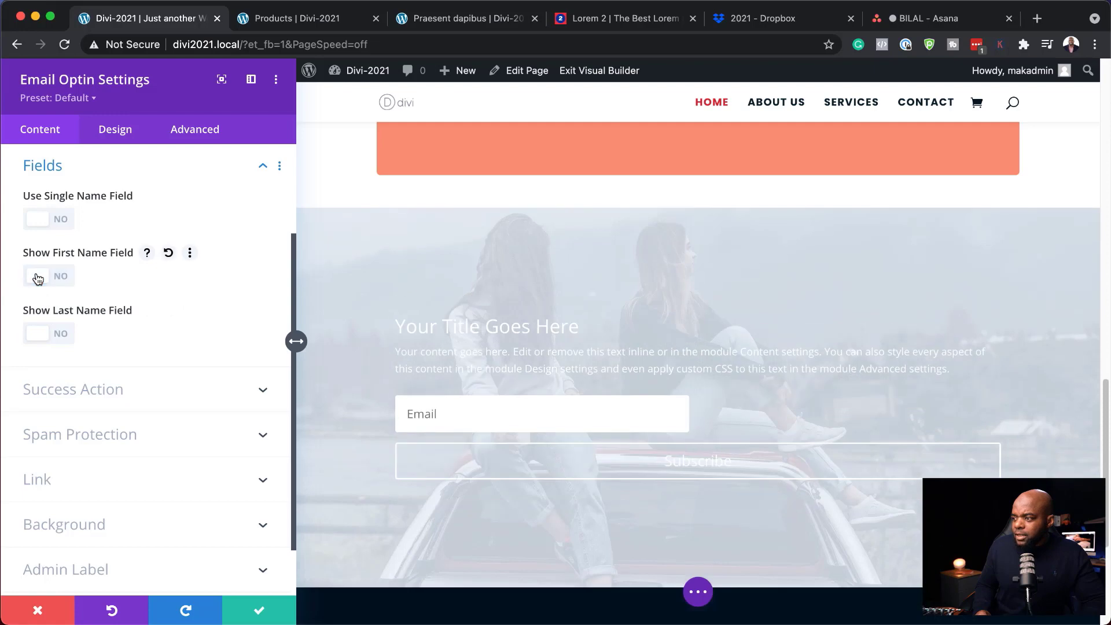
# - Turn on full width for the email field in the opt-in module's layout options
pyautogui.click(112, 131)
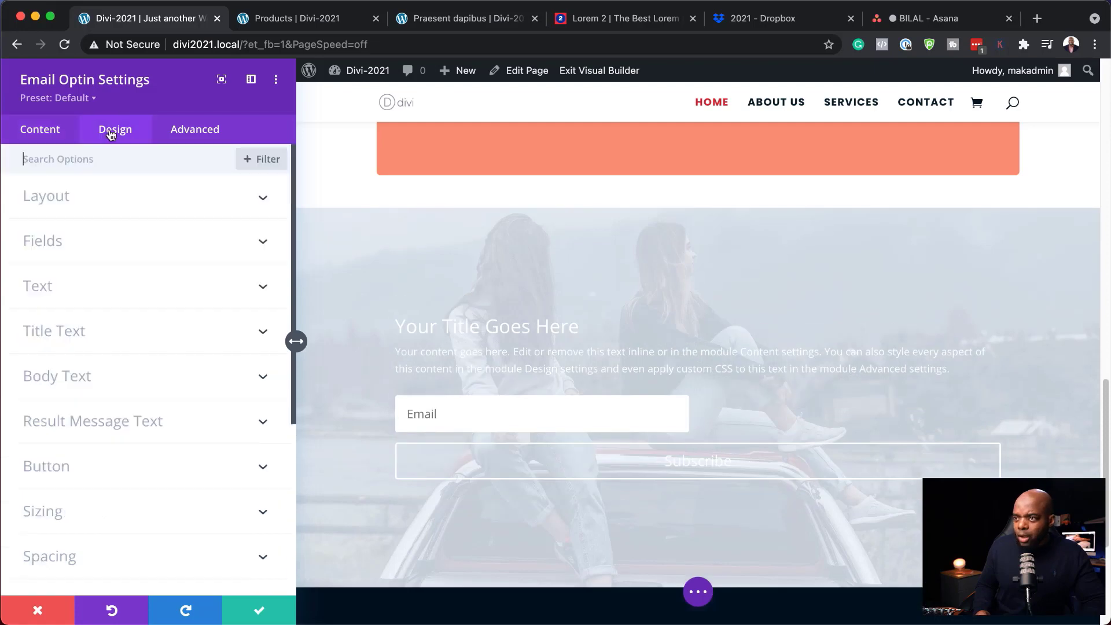
pyautogui.click(49, 242)
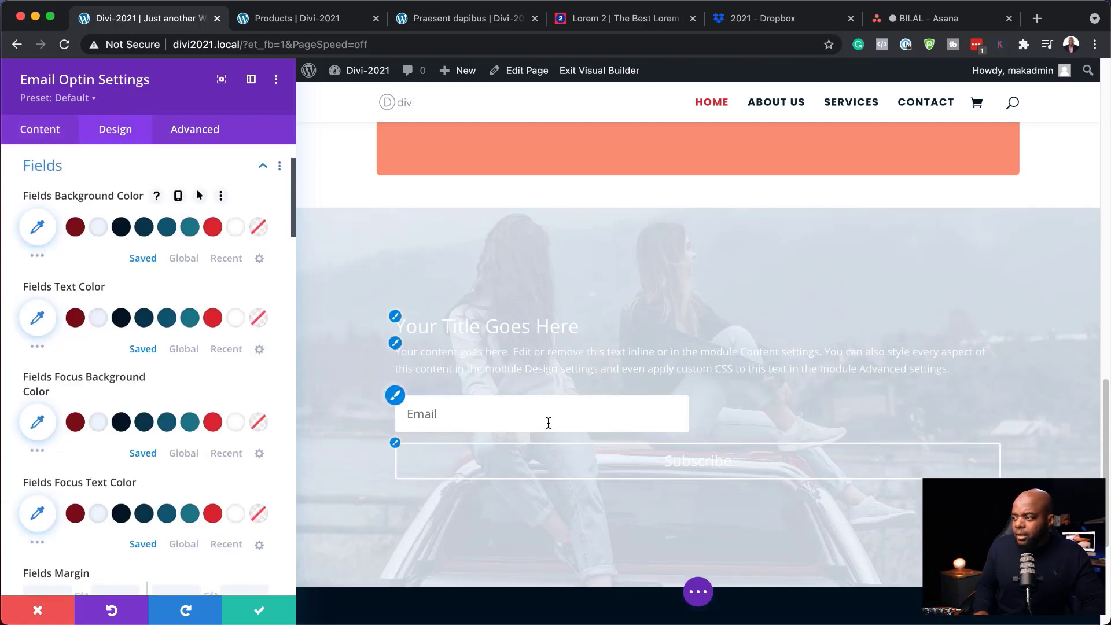
pyautogui.scroll(2, 168, 399)
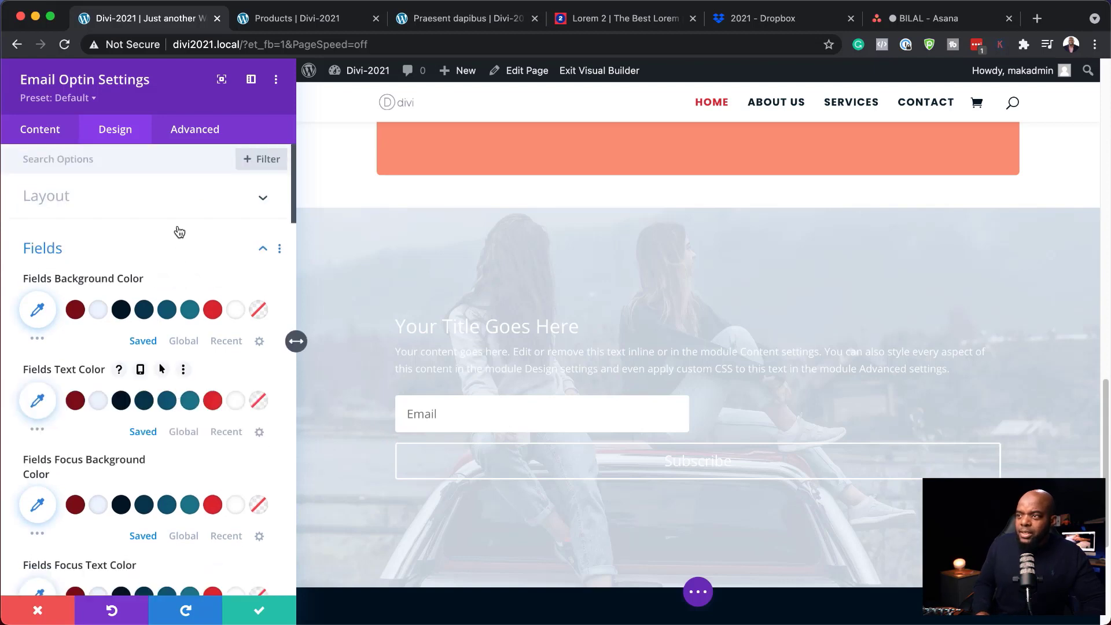
pyautogui.click(186, 206)
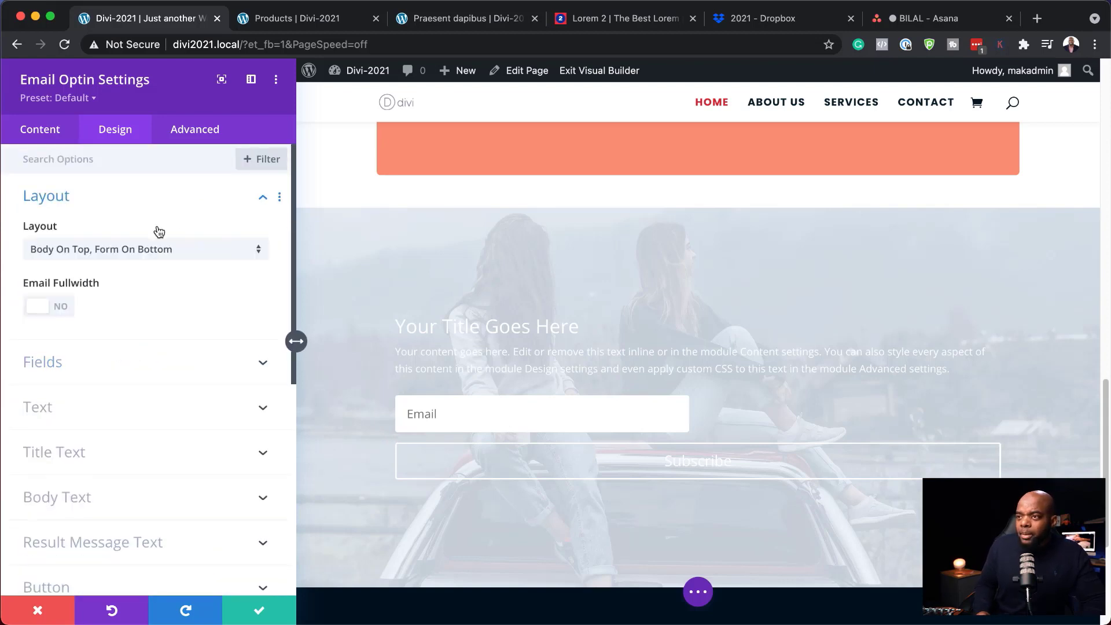
pyautogui.click(63, 312)
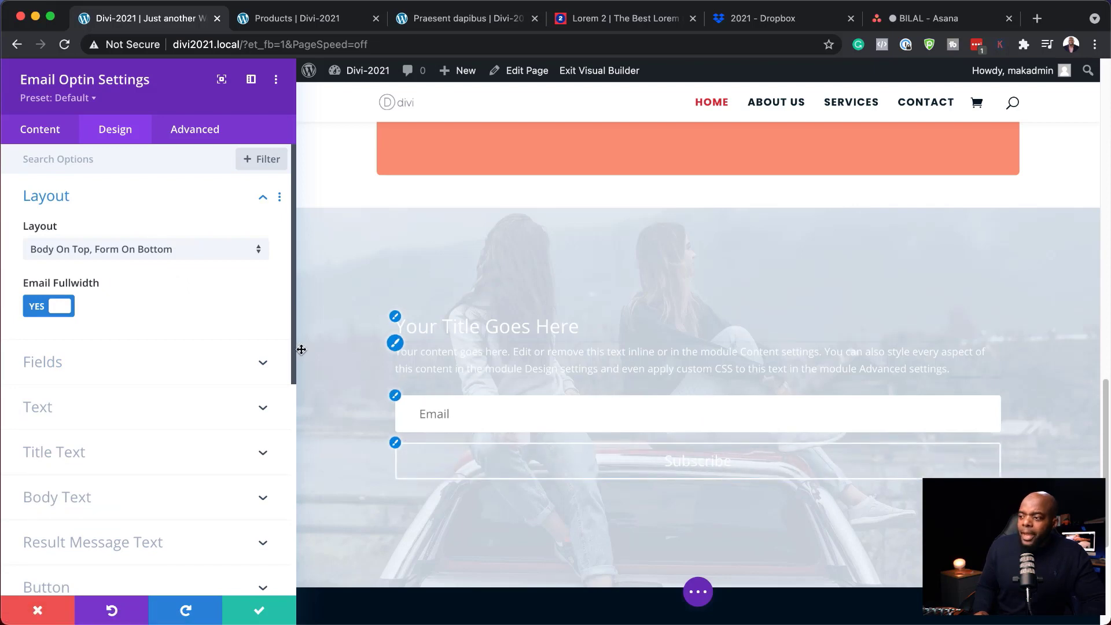
# - Enable custom styles for the Subscribe button and set its text color to the saved red #de2b34
pyautogui.click(395, 444)
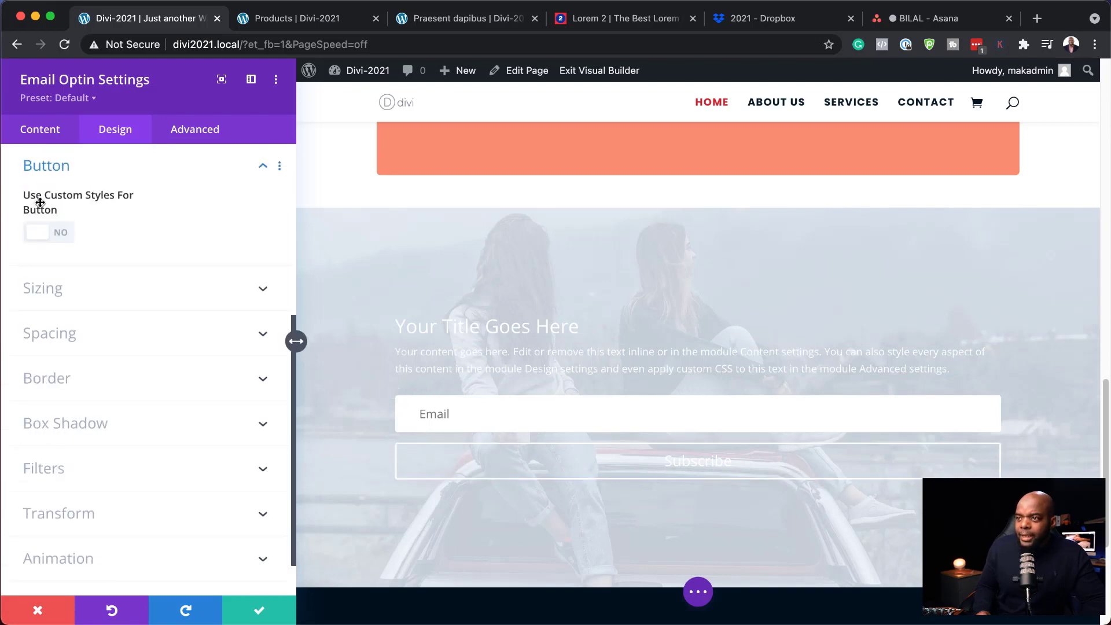
pyautogui.click(60, 234)
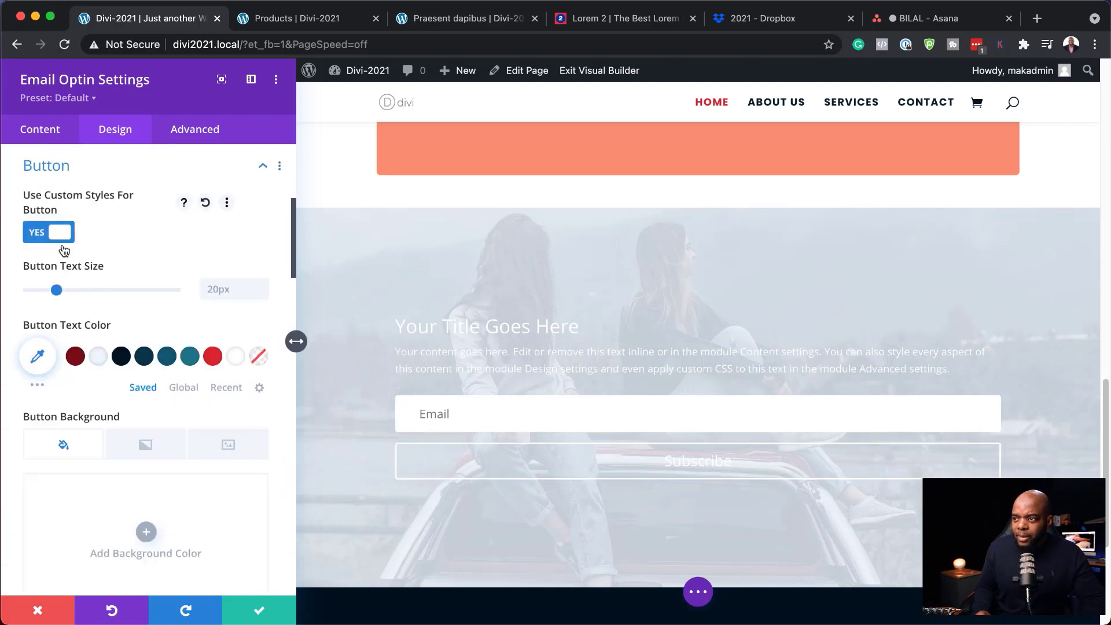
pyautogui.click(213, 356)
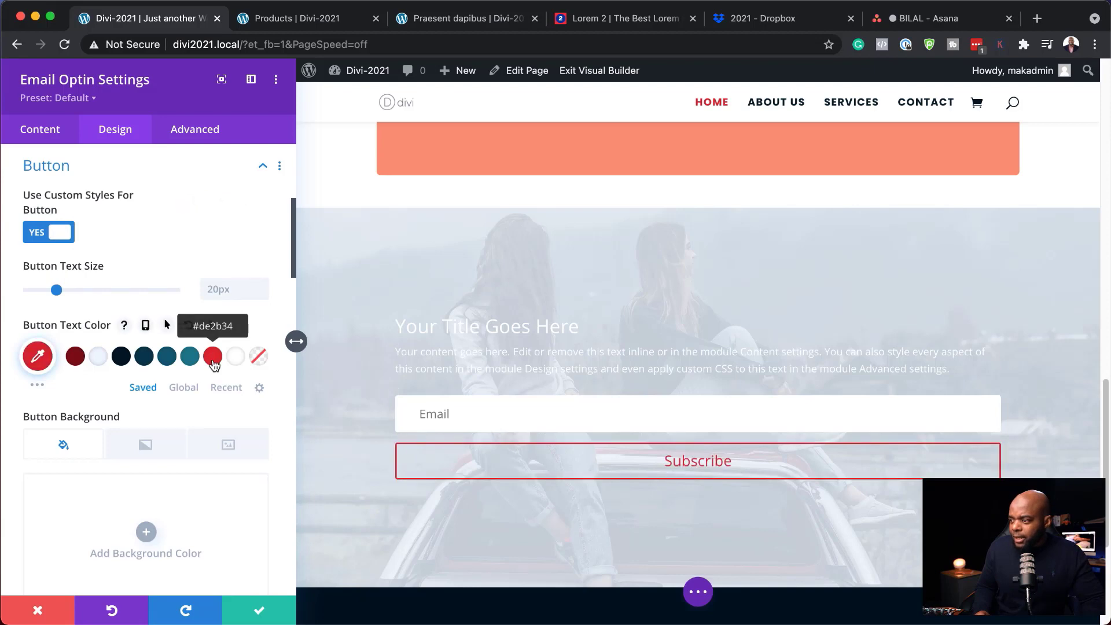
# - Set the Subscribe button's text color to the saved white and its background to the saved red #de2b34
pyautogui.click(235, 360)
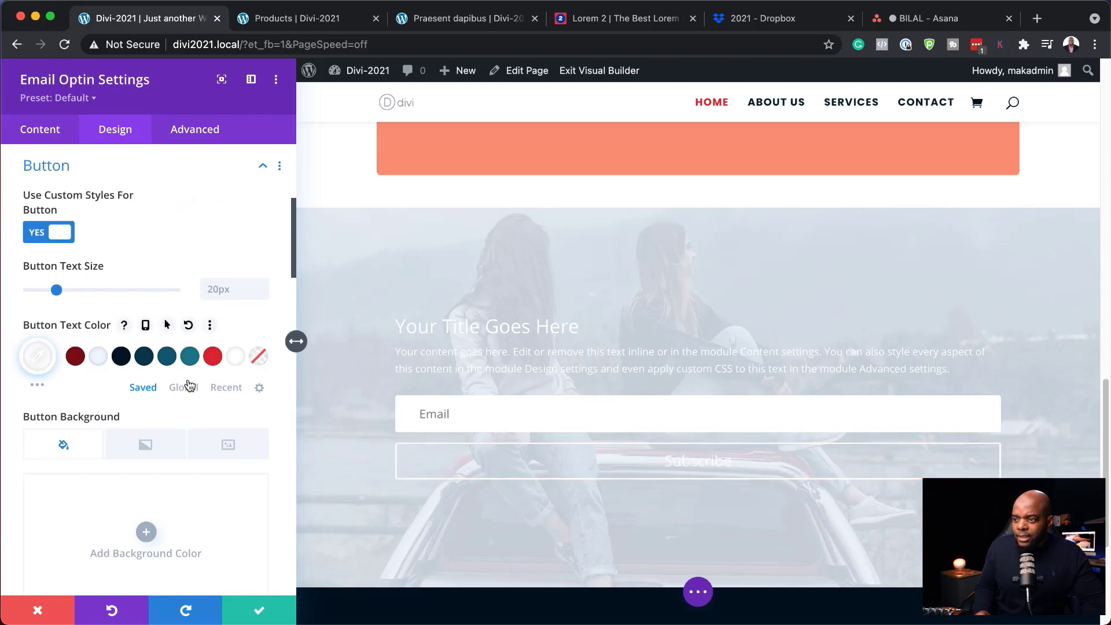
pyautogui.scroll(-1, 184, 438)
pyautogui.scroll(-1, 185, 438)
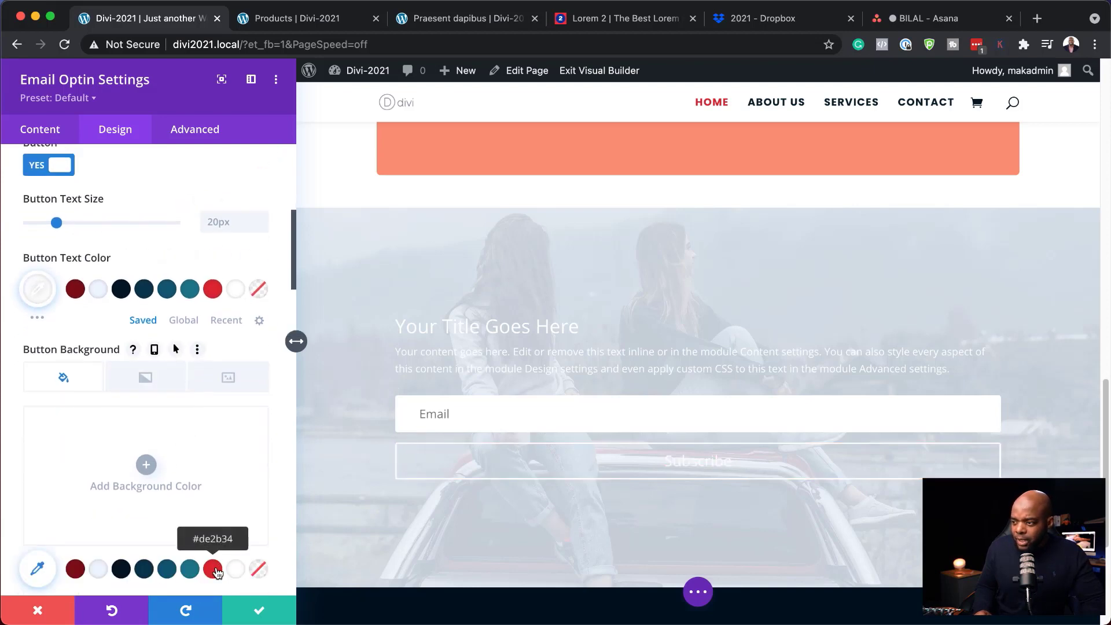
pyautogui.click(214, 569)
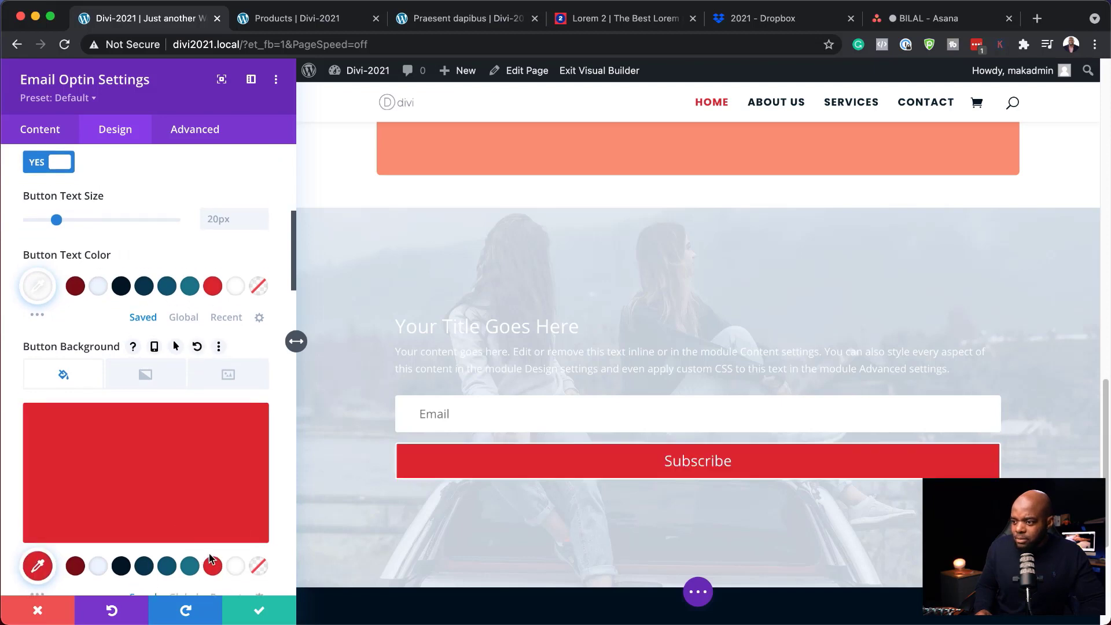
# - Set the Subscribe button's border color to the saved red #de2b34 and its font to Poppins, then save the module settings
pyautogui.scroll(-2, 210, 553)
pyautogui.scroll(-4, 210, 551)
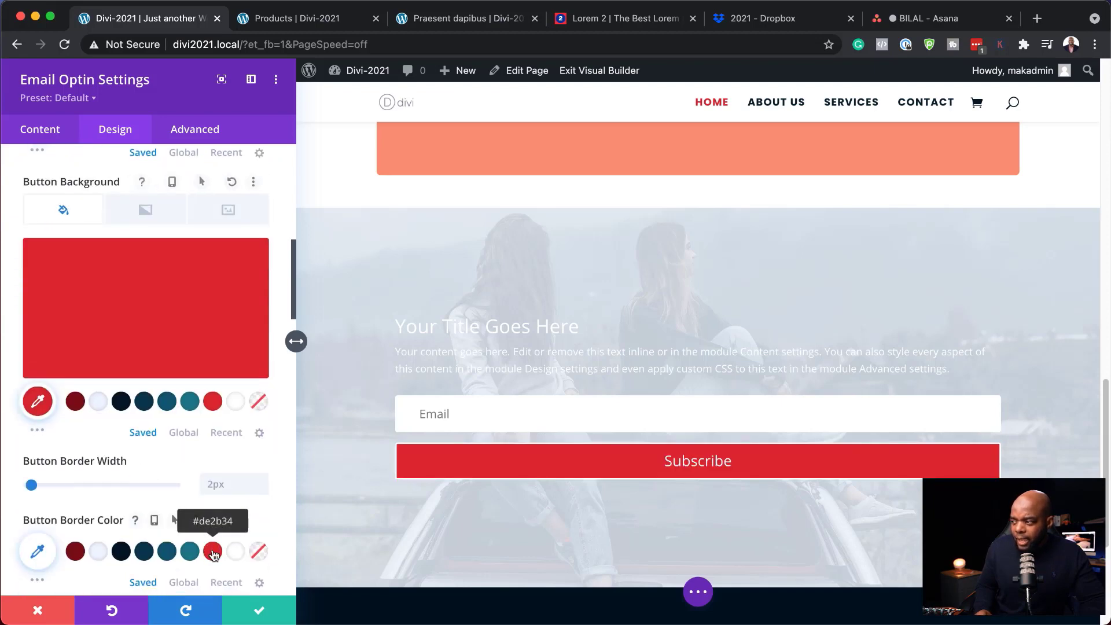
pyautogui.click(213, 551)
pyautogui.scroll(-8, 215, 533)
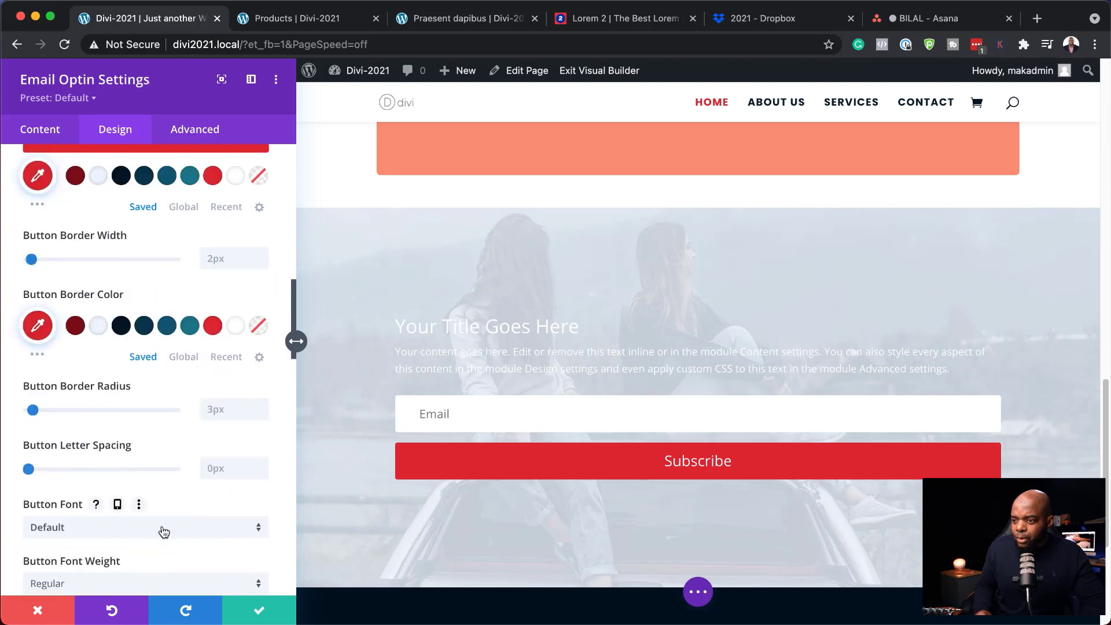
pyautogui.click(164, 529)
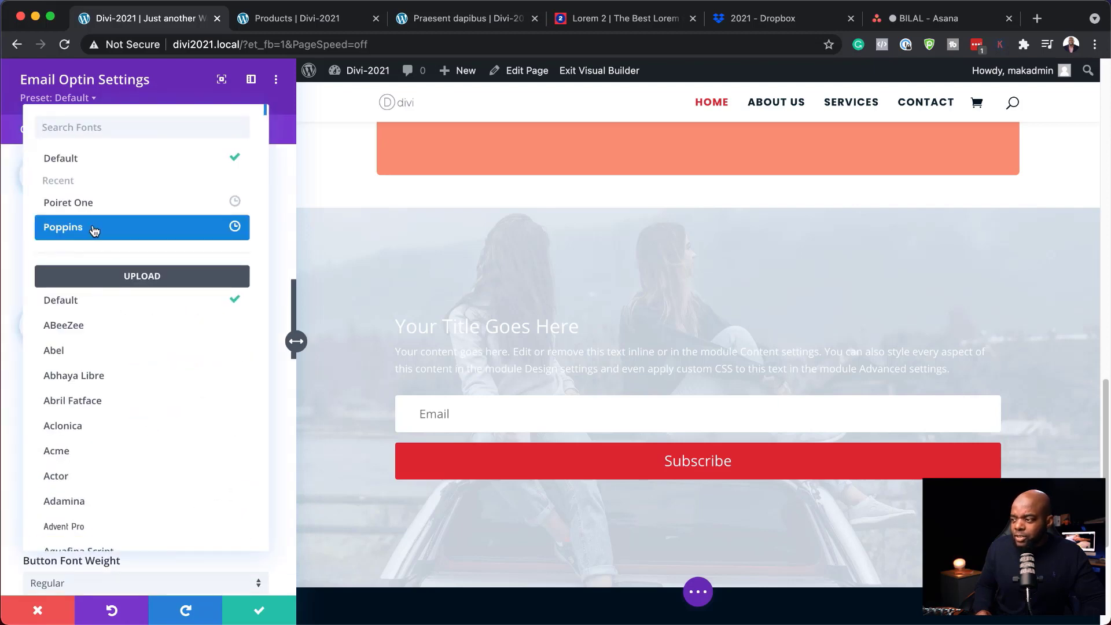
pyautogui.click(94, 230)
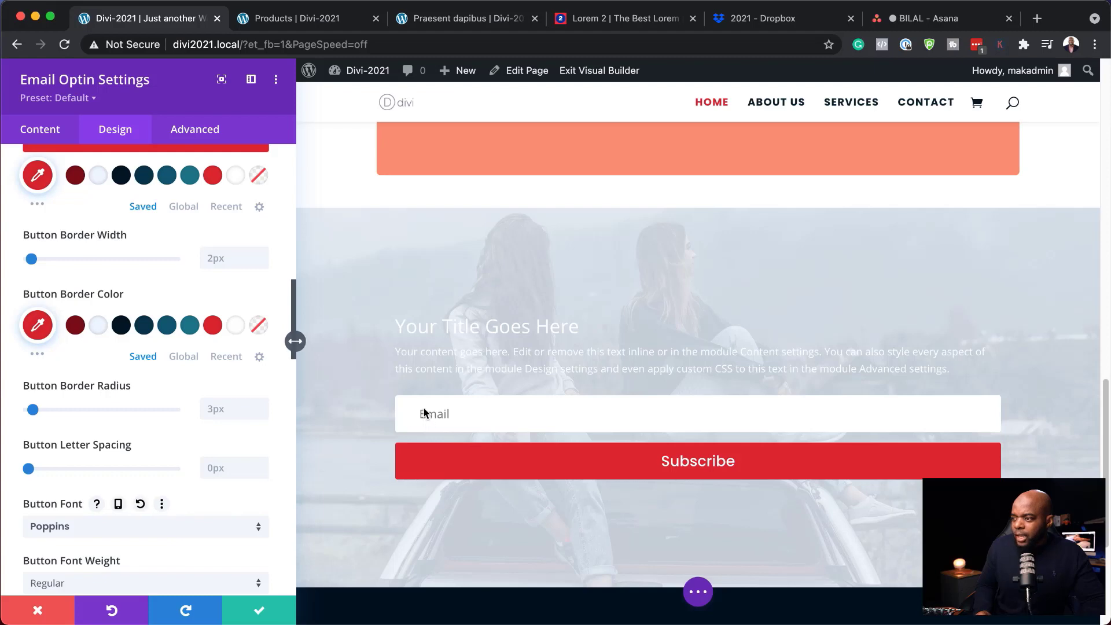
pyautogui.click(260, 615)
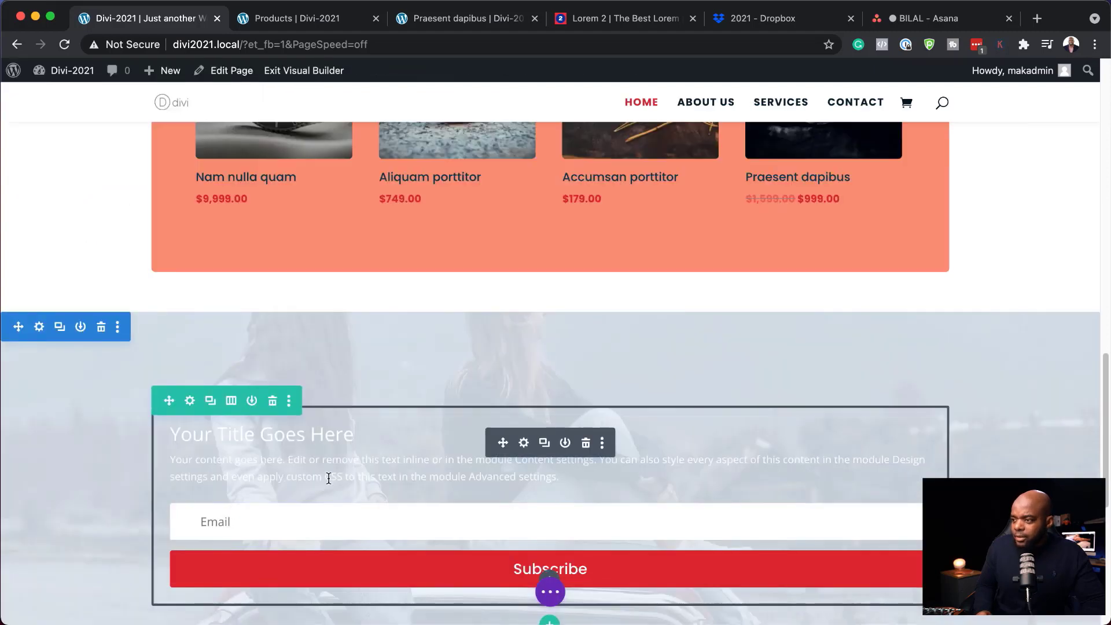
# - In the opt-in module's field design options, make the fields background transparent and set the fields text color to teal #1f7a8c
pyautogui.click(525, 444)
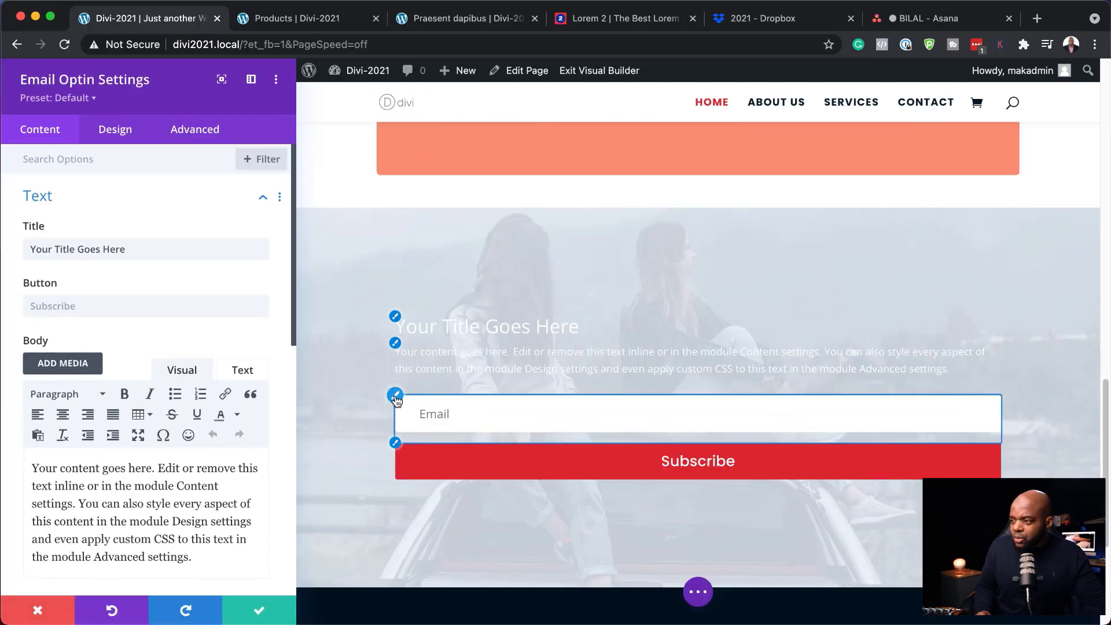
pyautogui.click(395, 397)
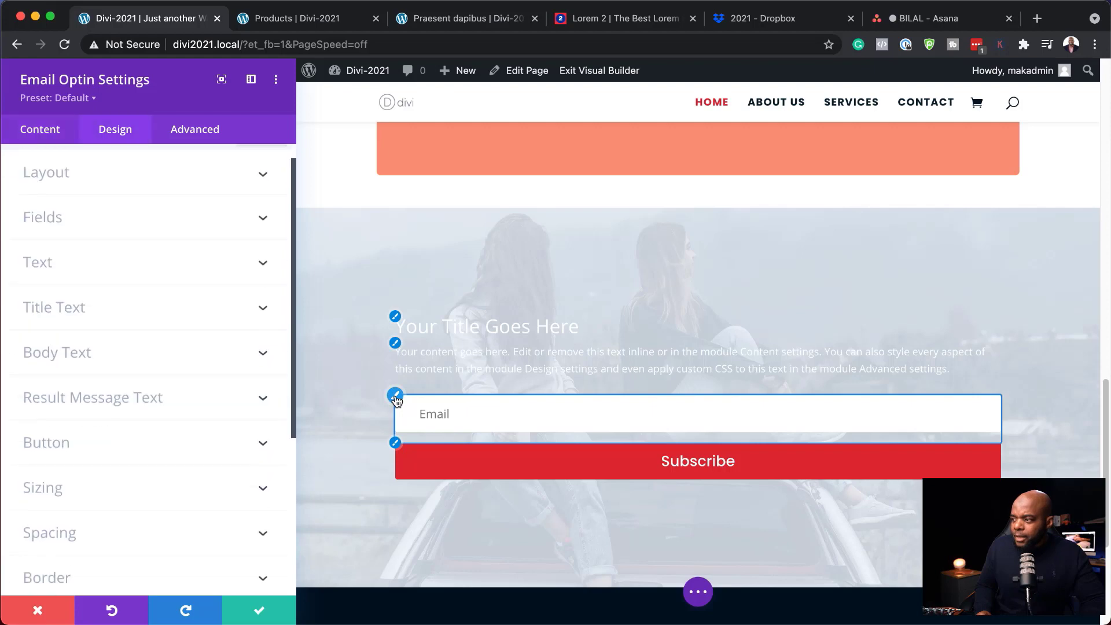
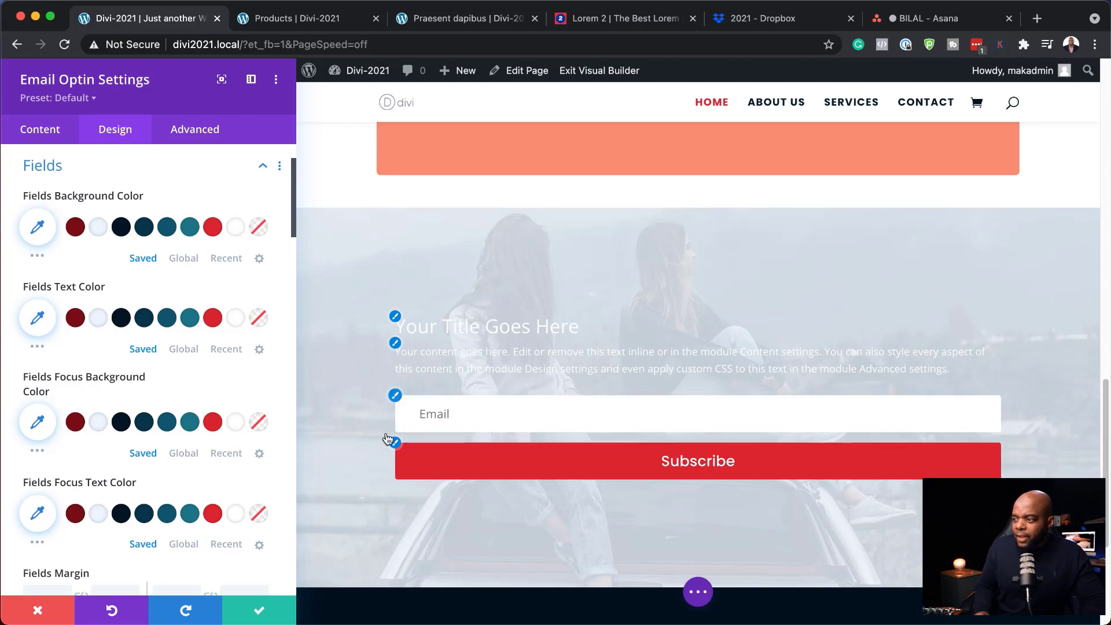
pyautogui.click(258, 226)
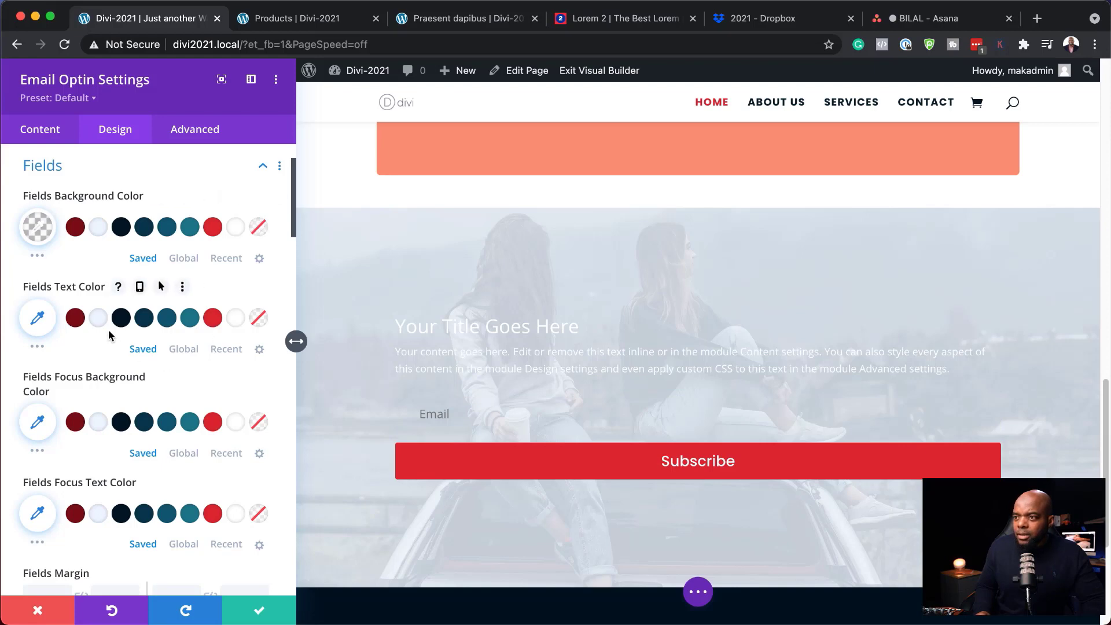
pyautogui.click(190, 318)
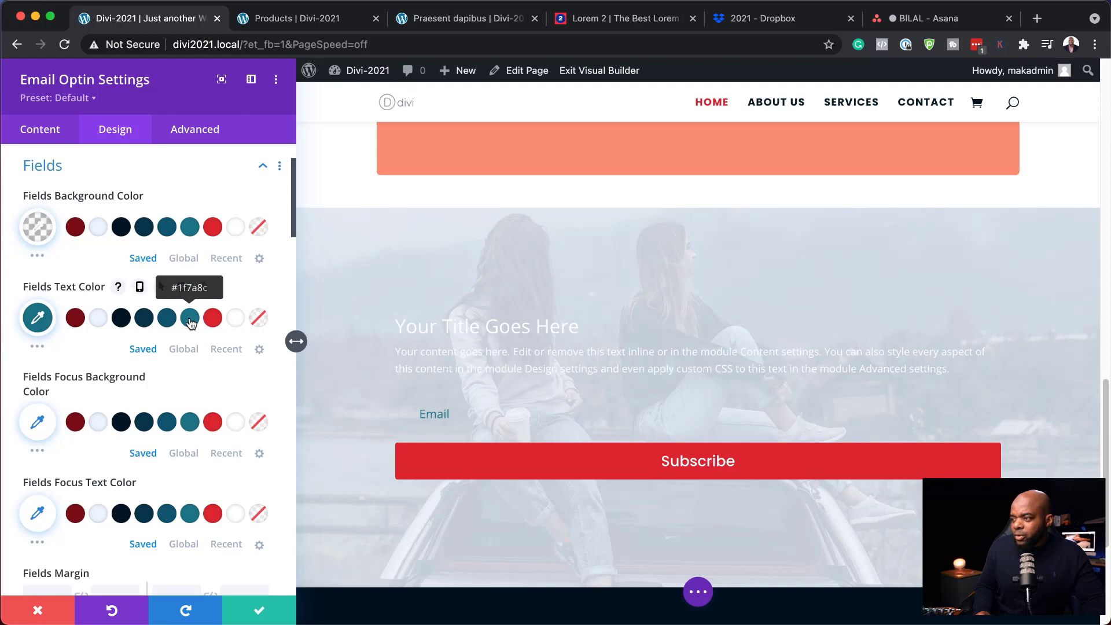
# - Give the opt-in form fields a 2px border in the saved teal #1f7a8c
pyautogui.scroll(-10, 134, 466)
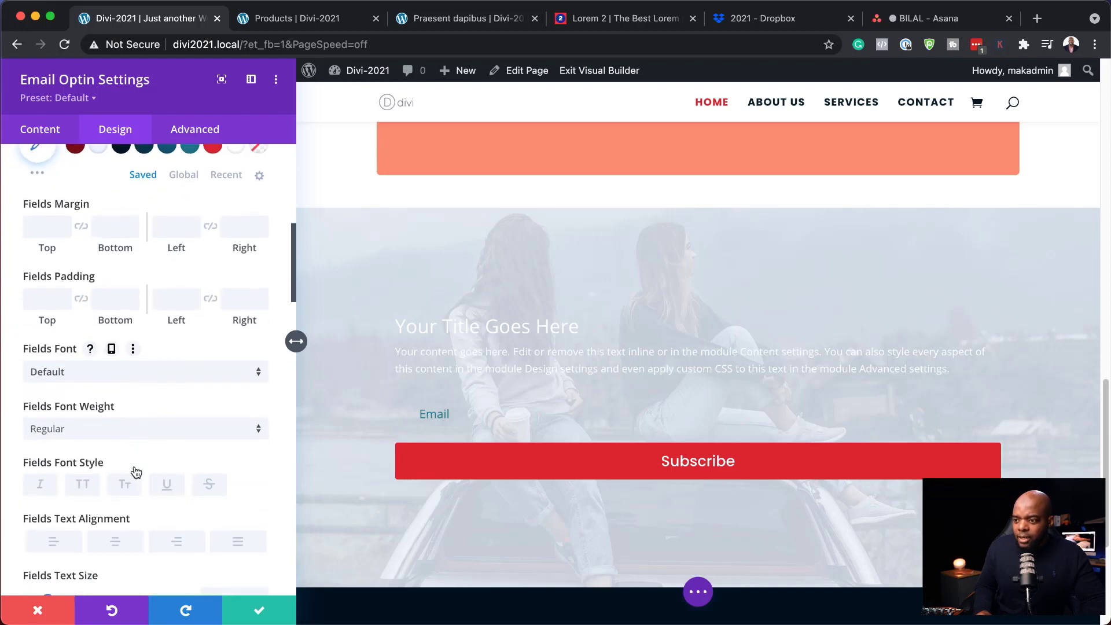
pyautogui.scroll(-10, 135, 466)
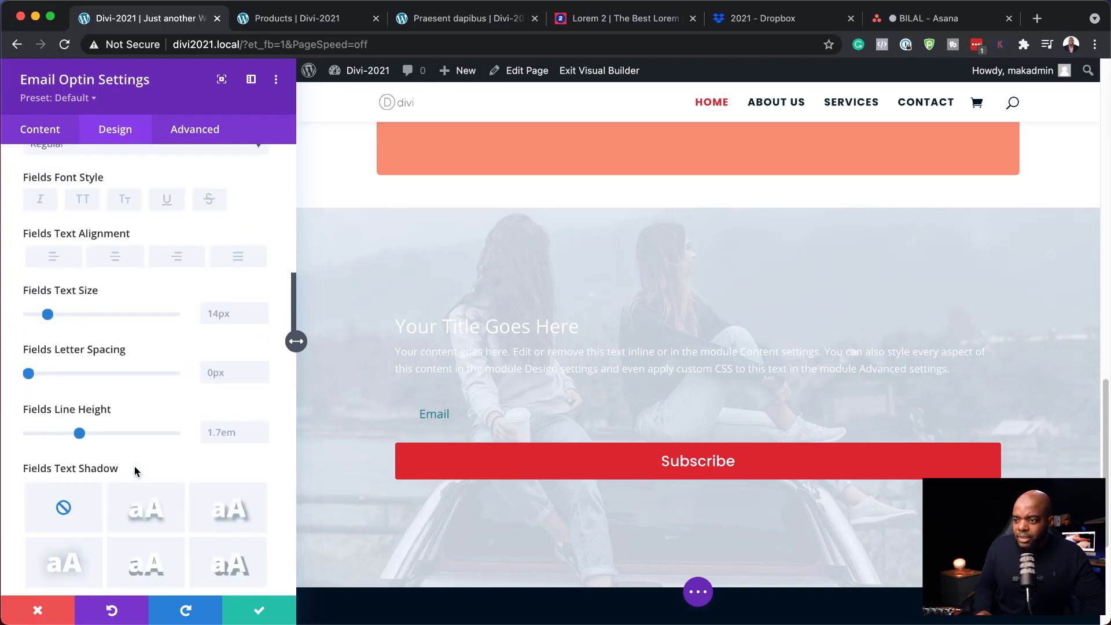
pyautogui.scroll(-7, 135, 466)
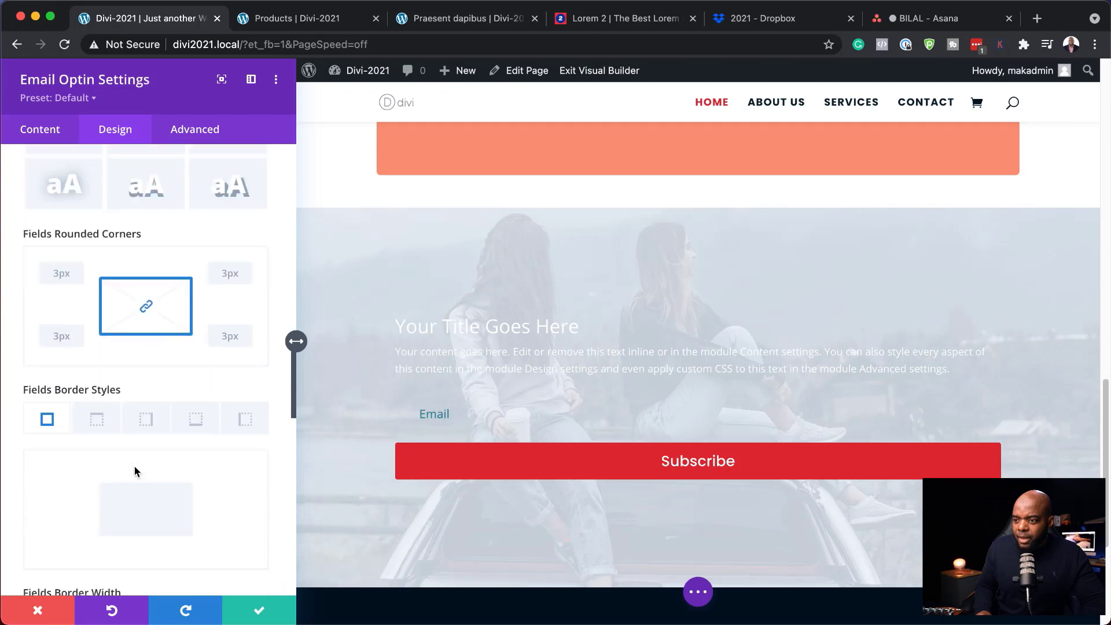
pyautogui.scroll(-4, 135, 466)
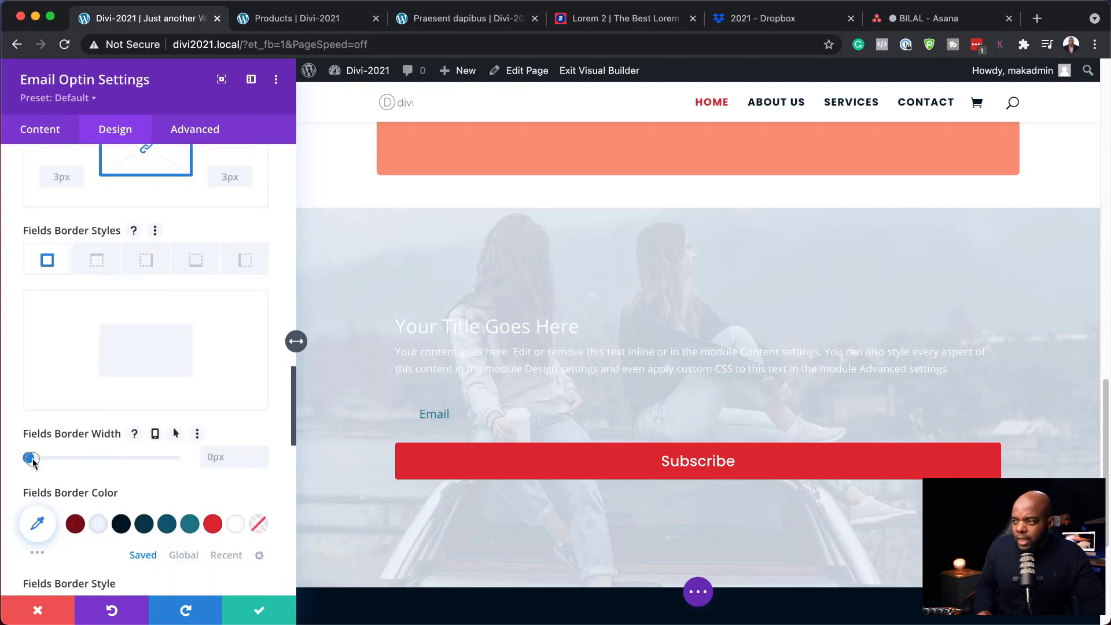
pyautogui.moveTo(33, 460); pyautogui.dragTo(35, 461)
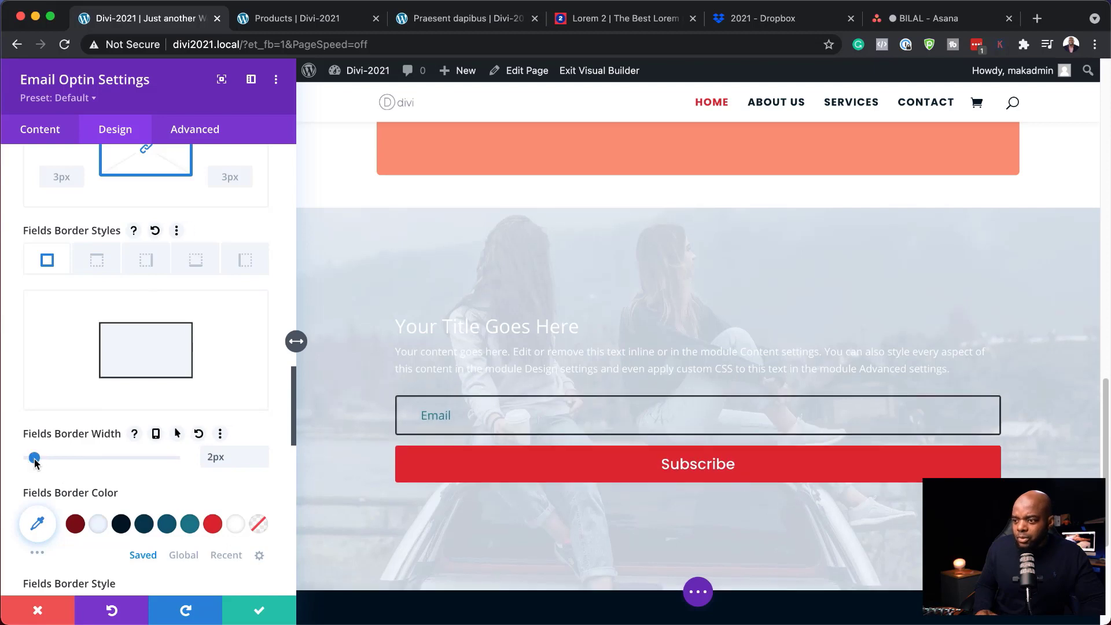
pyautogui.click(189, 524)
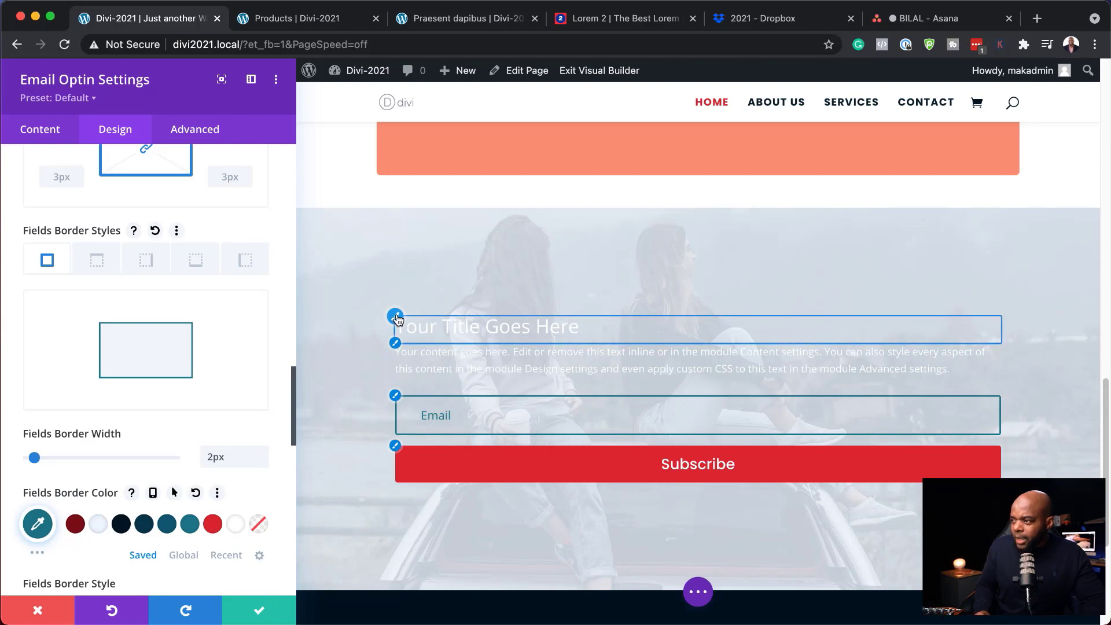
# - Set both the title font and the body font of the opt-in module to Poppins
pyautogui.click(395, 317)
pyautogui.click(195, 275)
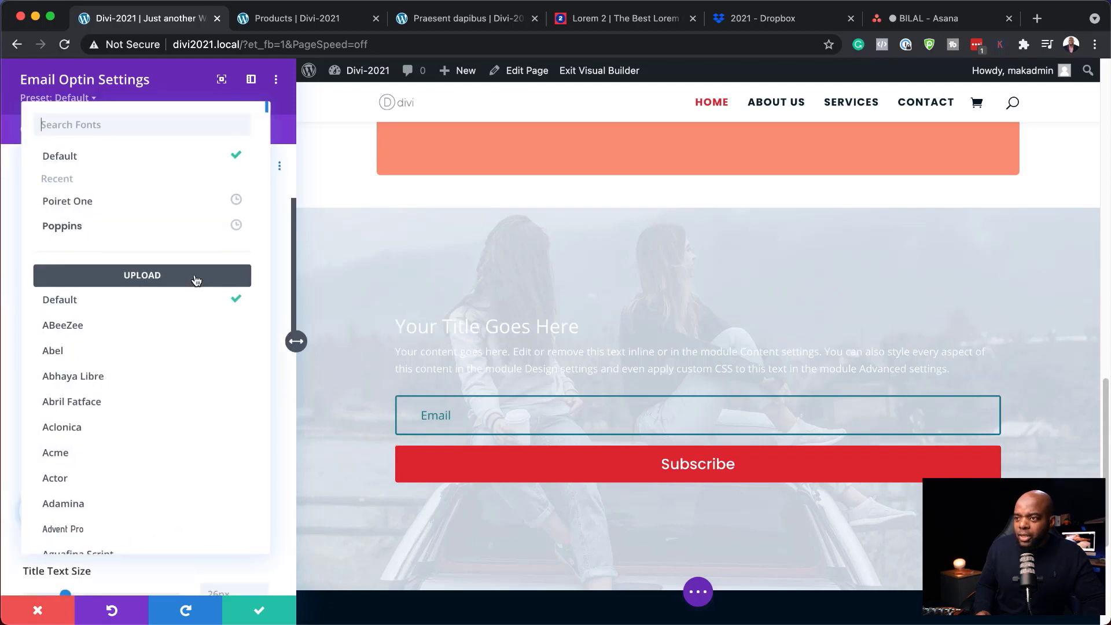
pyautogui.click(142, 228)
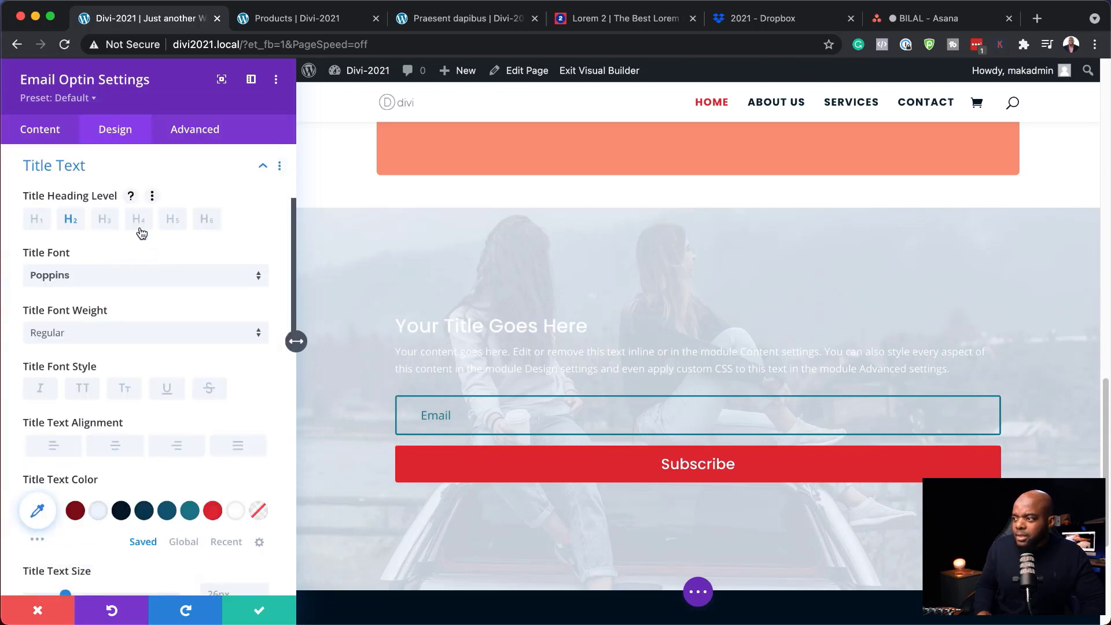
pyautogui.click(395, 345)
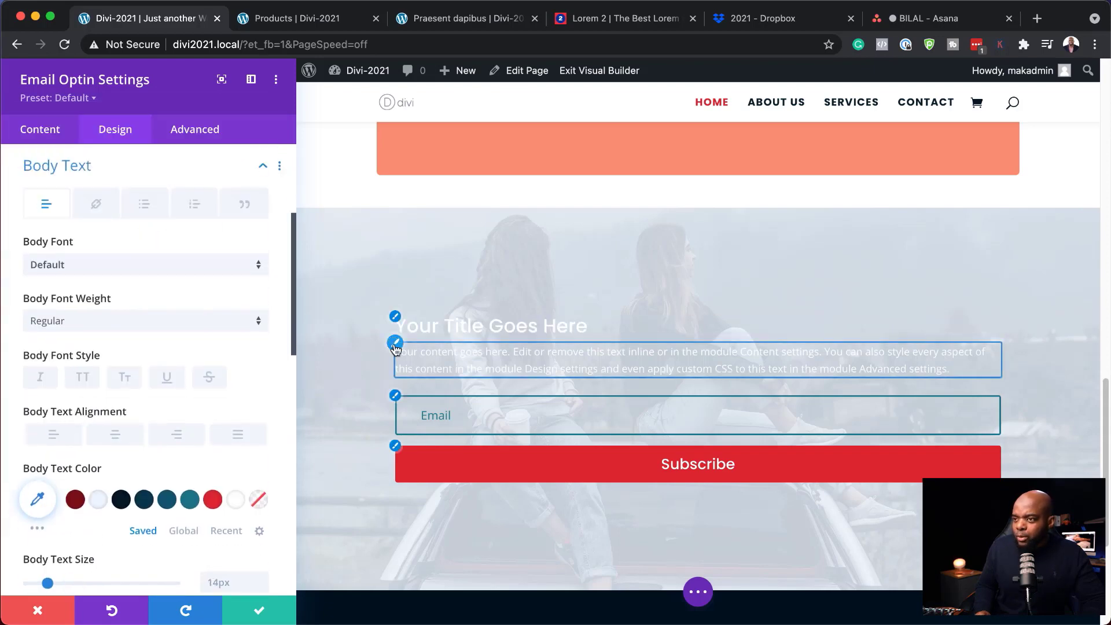
pyautogui.click(160, 274)
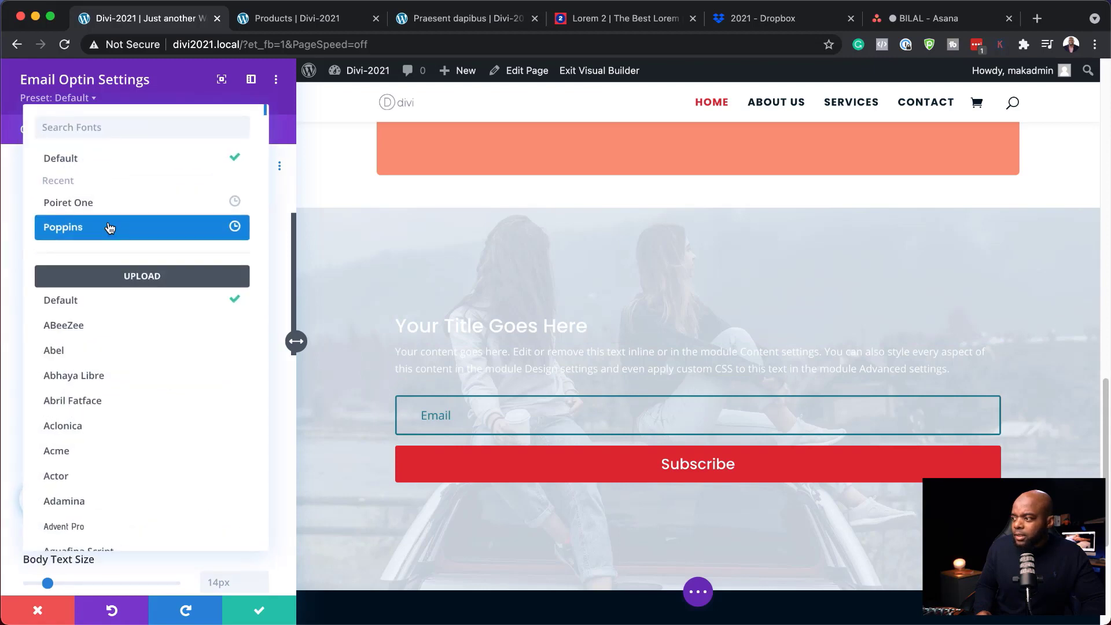
pyautogui.click(109, 228)
# - Set the opt-in body text size to 16px and its line height to 1.8em
pyautogui.click(262, 503)
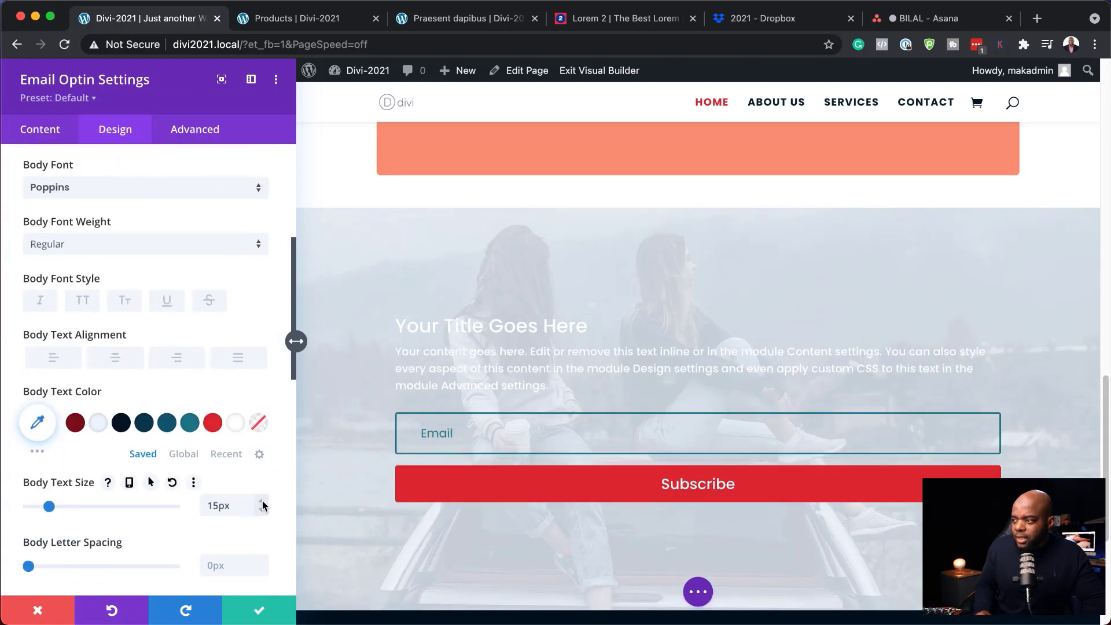
pyautogui.click(263, 506)
pyautogui.scroll(-2, 249, 530)
pyautogui.click(261, 570)
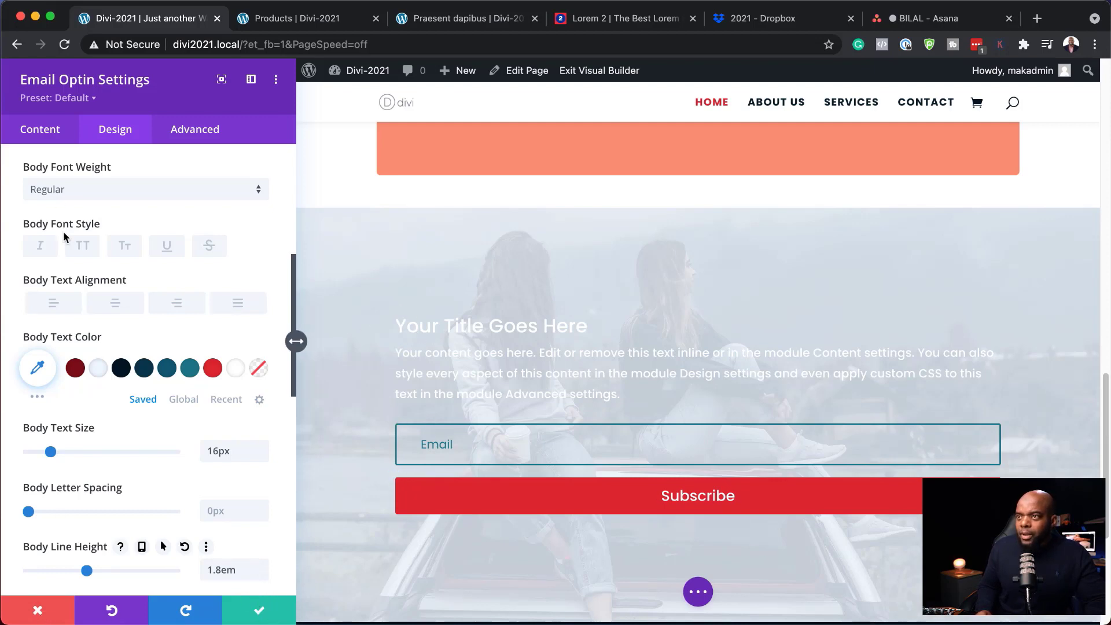
# - Set the opt-in module's background to the saved dark navy #021927 with its opacity reduced to 0.8
pyautogui.click(35, 132)
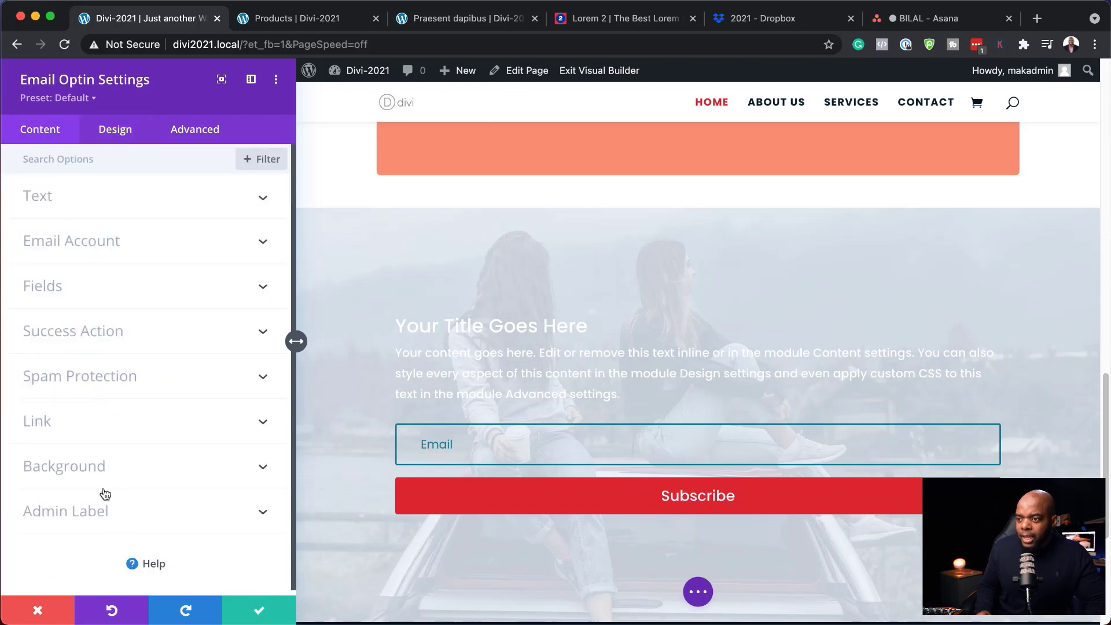
pyautogui.click(100, 473)
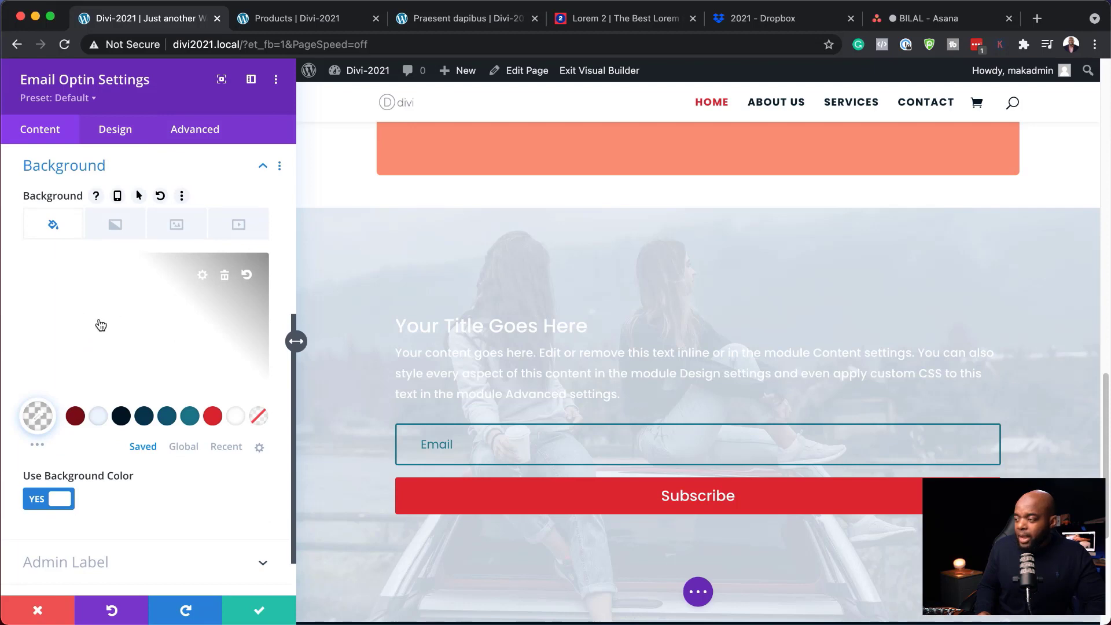
pyautogui.click(121, 416)
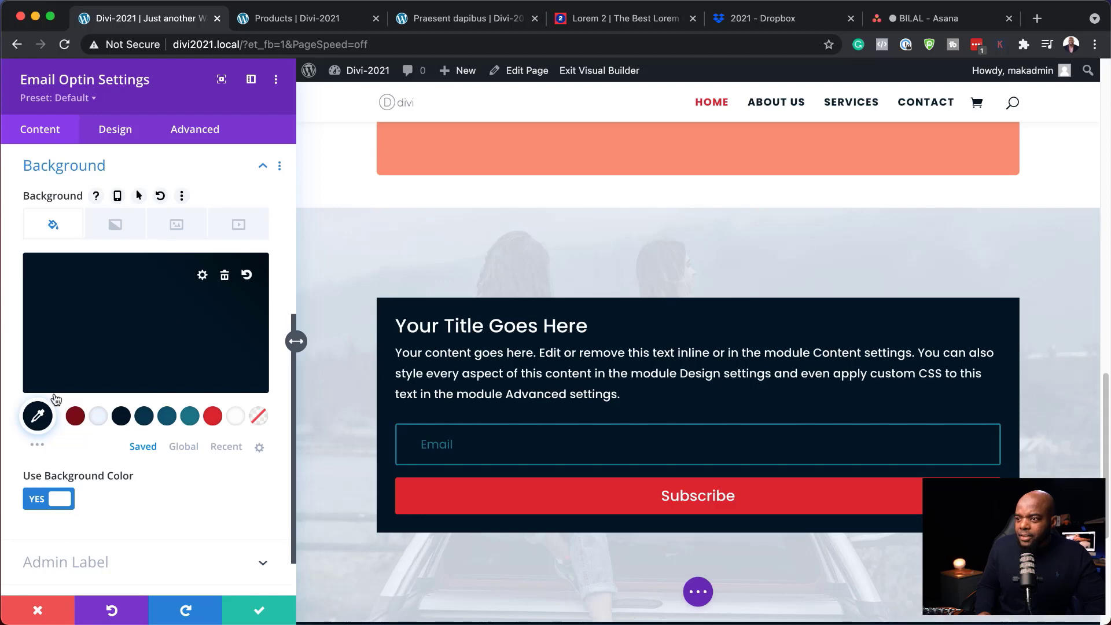
pyautogui.click(211, 311)
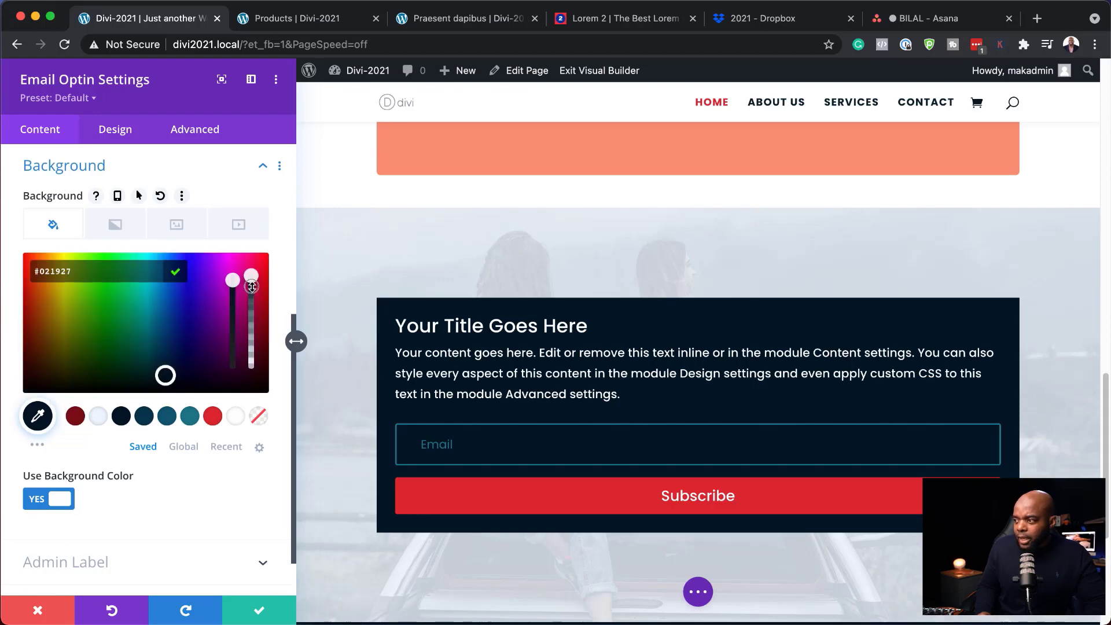
pyautogui.moveTo(252, 287); pyautogui.dragTo(258, 309)
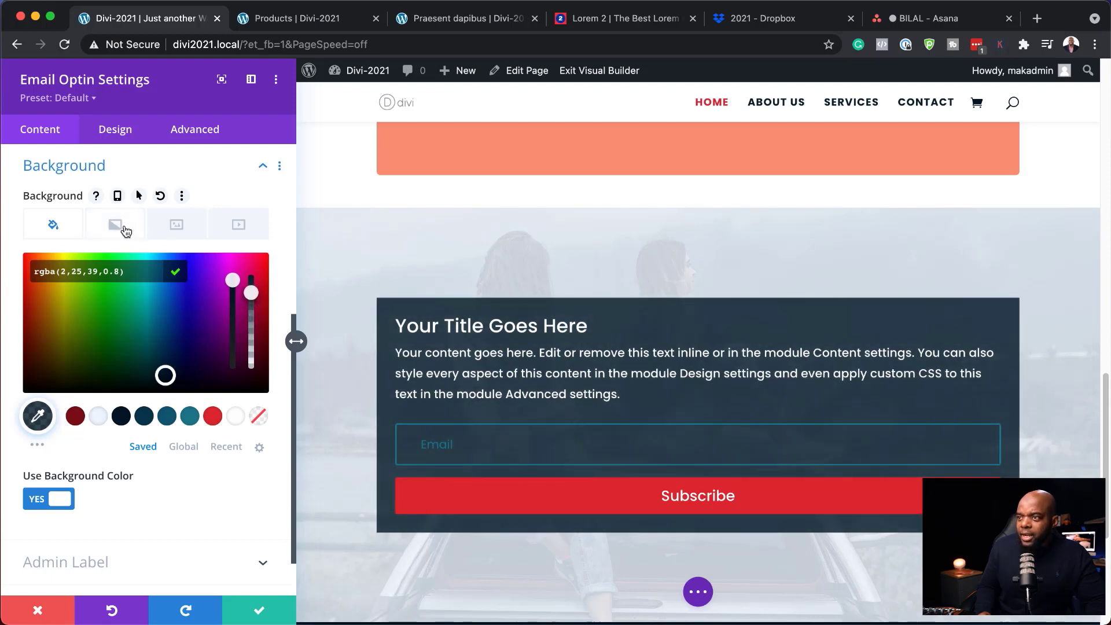
# - Round all four corners of the opt-in module's border to 5px
pyautogui.click(127, 130)
pyautogui.scroll(-3, 134, 503)
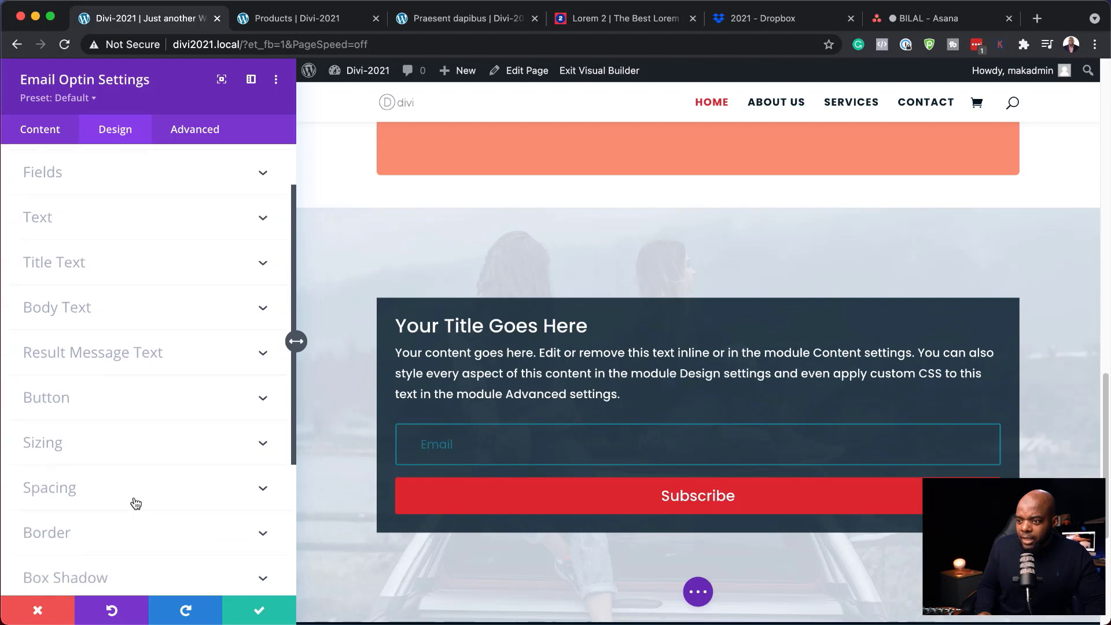
pyautogui.scroll(-1, 134, 506)
pyautogui.click(122, 509)
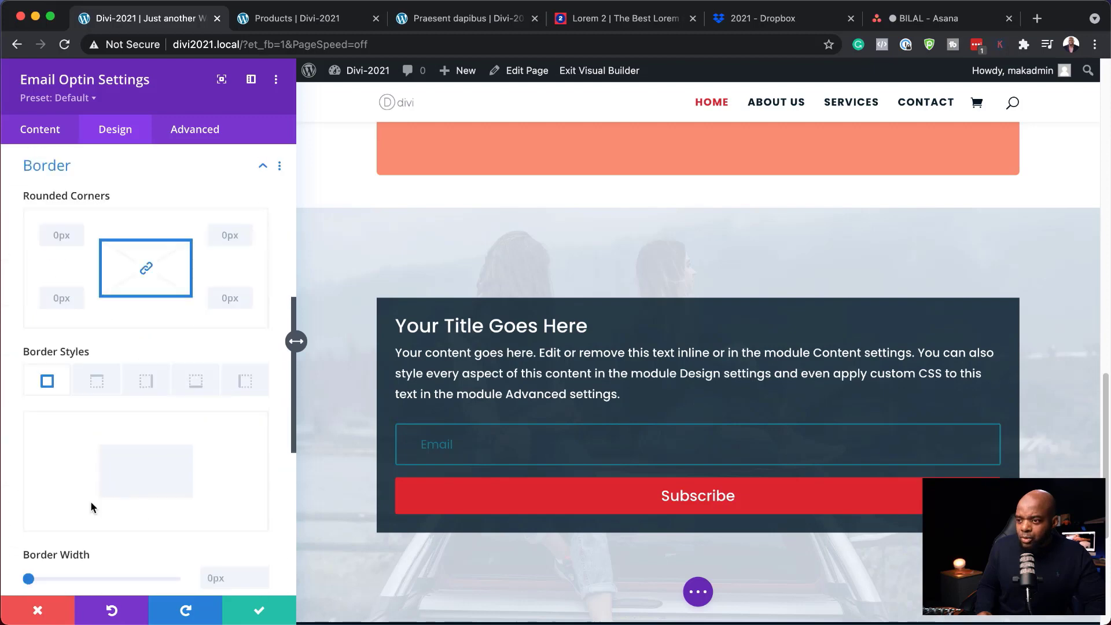
pyautogui.click(68, 301)
pyautogui.write('5')
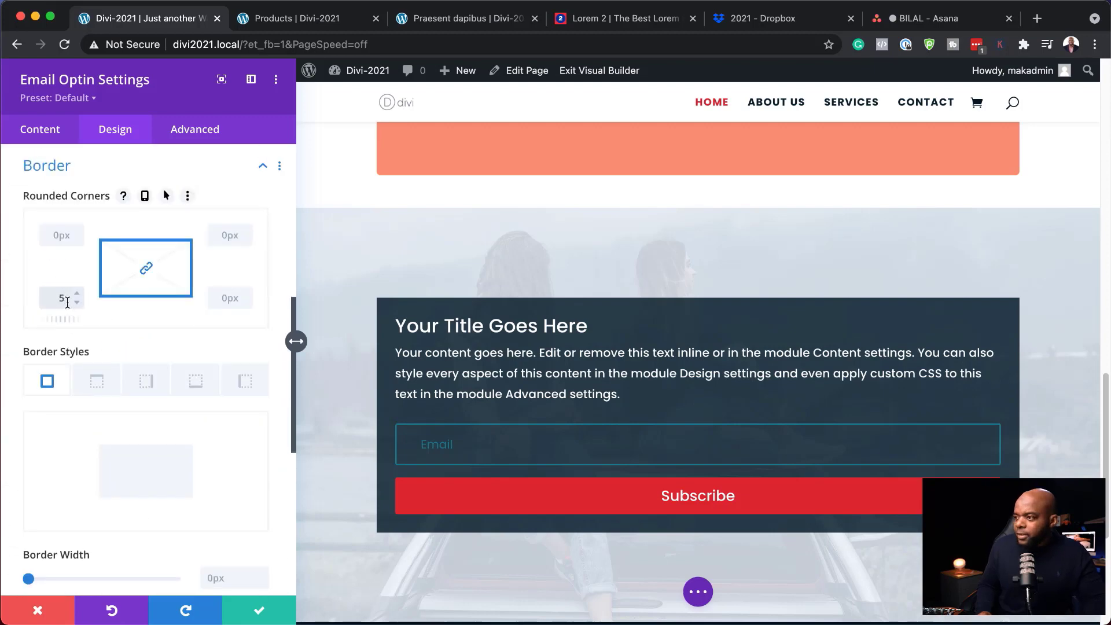
pyautogui.write('px')
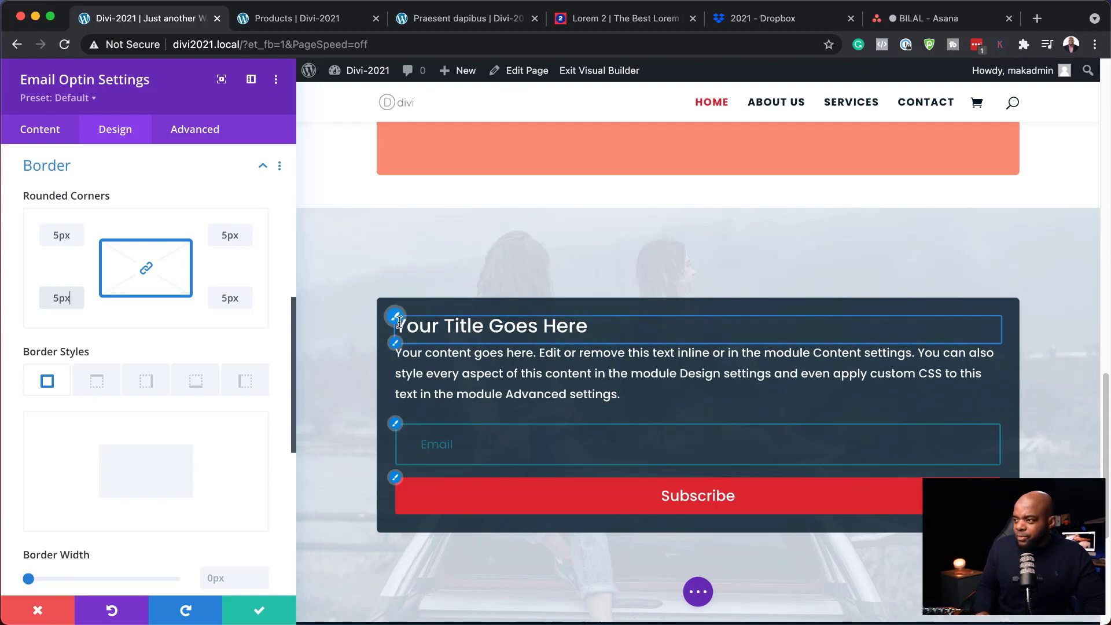
# - Set the opt-in module's background colour to white #ffffff with its opacity reduced to 0.55
pyautogui.click(52, 134)
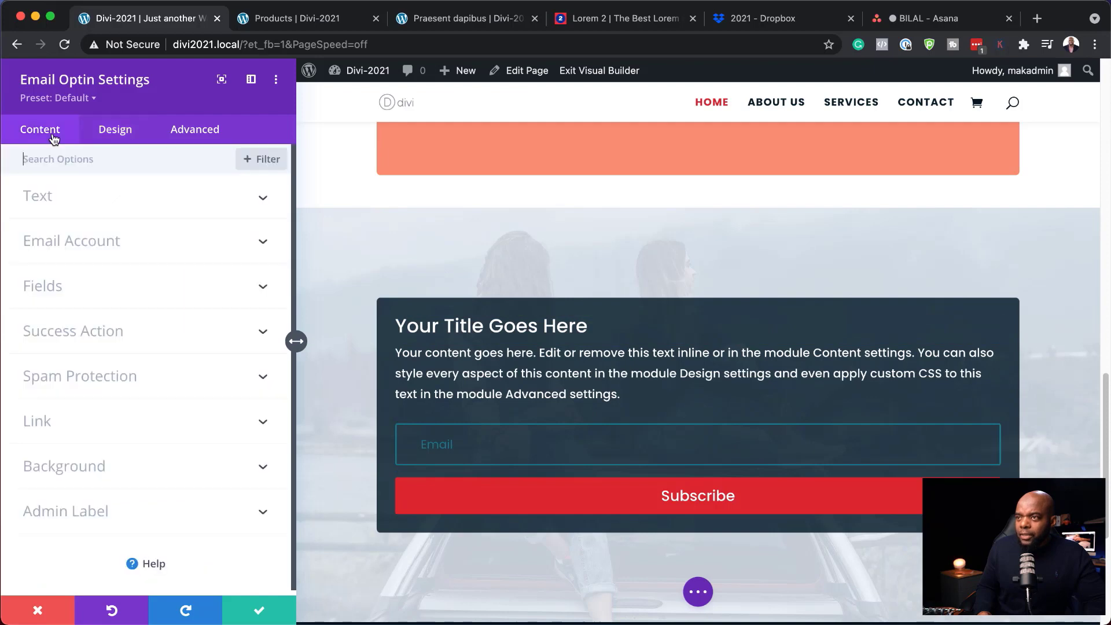
pyautogui.click(111, 469)
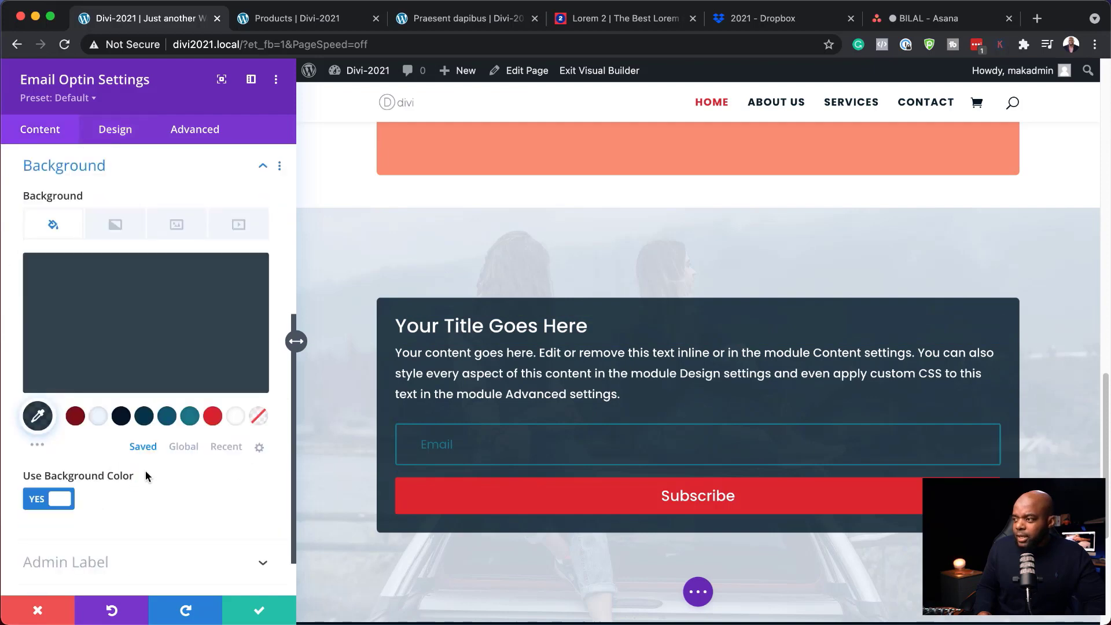
pyautogui.click(235, 416)
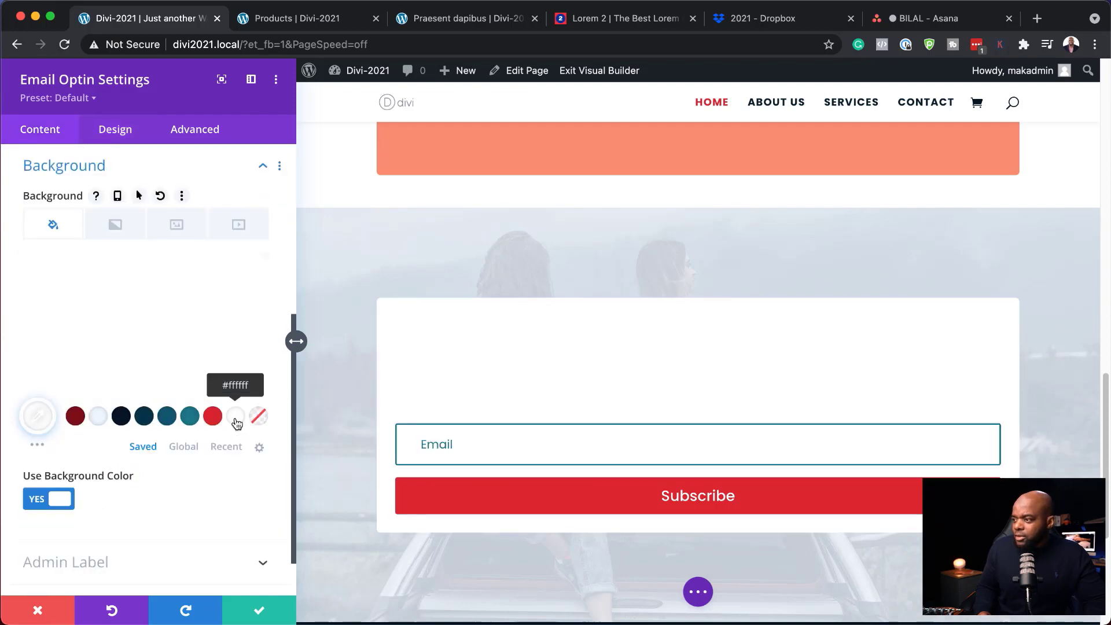
pyautogui.click(98, 316)
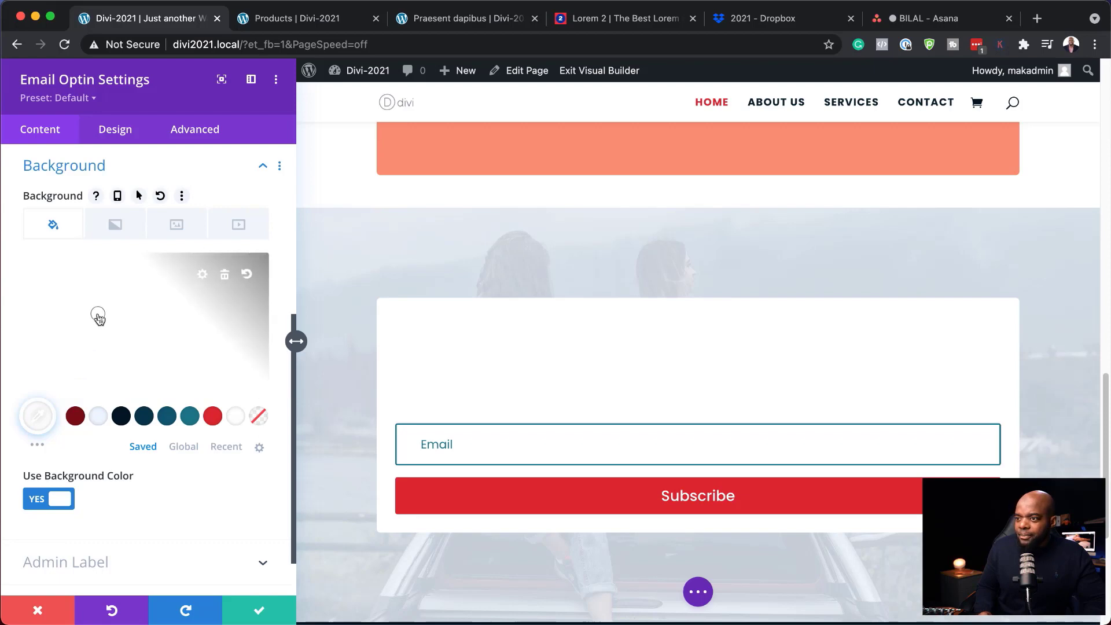
pyautogui.moveTo(252, 293); pyautogui.dragTo(255, 323)
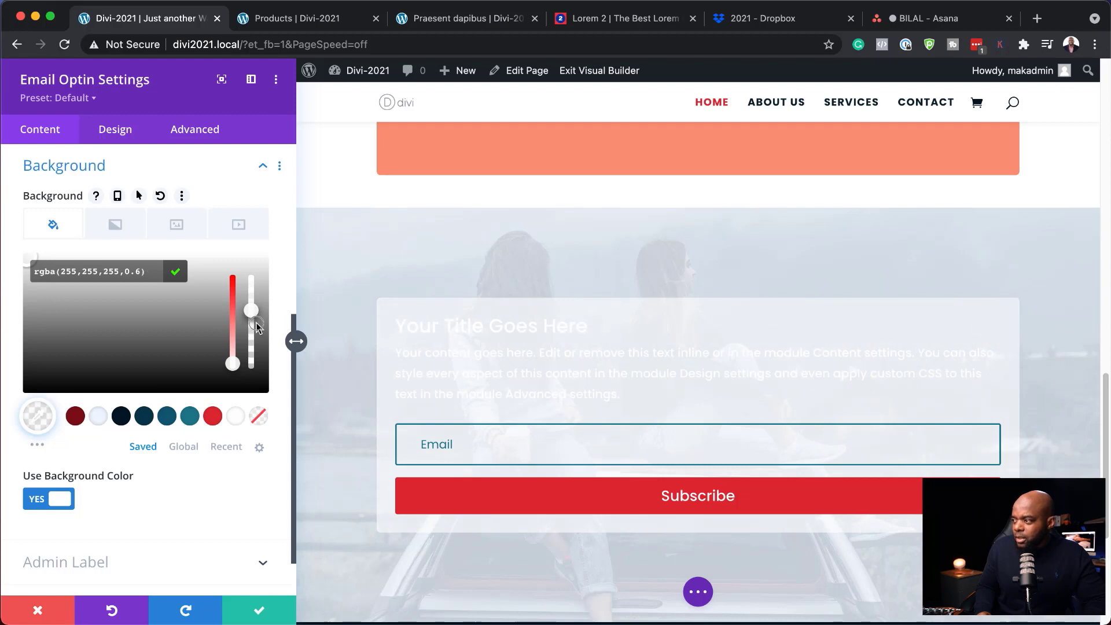
pyautogui.moveTo(257, 327); pyautogui.dragTo(261, 331)
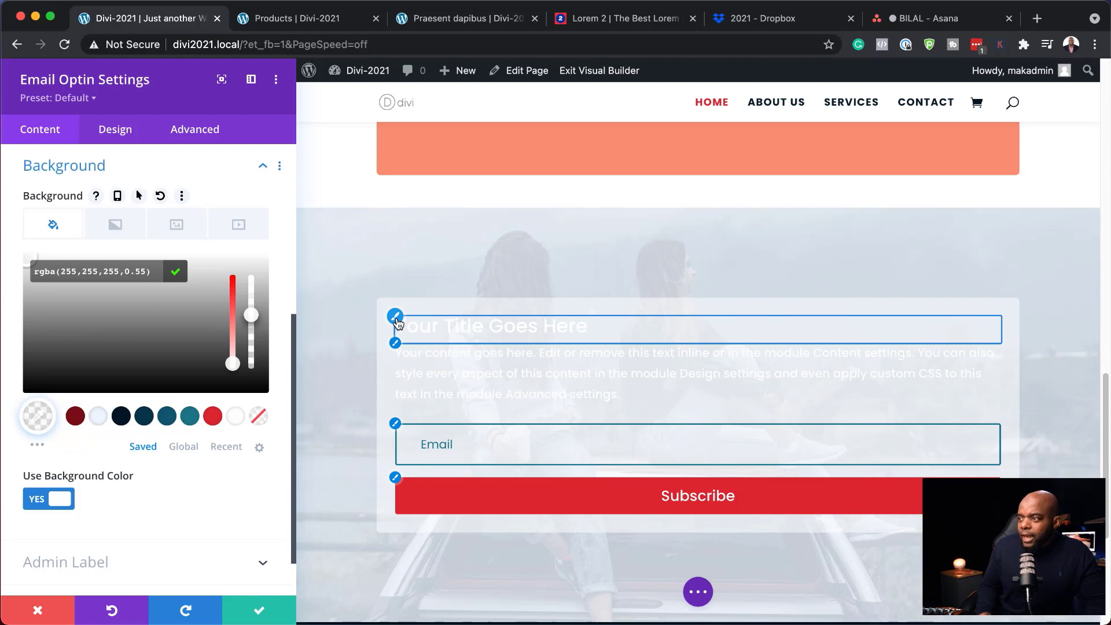
# - Replace the opt-in body text with "Donec nec justo eget felis facilisis fermentum. Aliquam porttitor mauris sit amet orci." and the title with "Pellentesque odio nisi"
pyautogui.scroll(5, 197, 441)
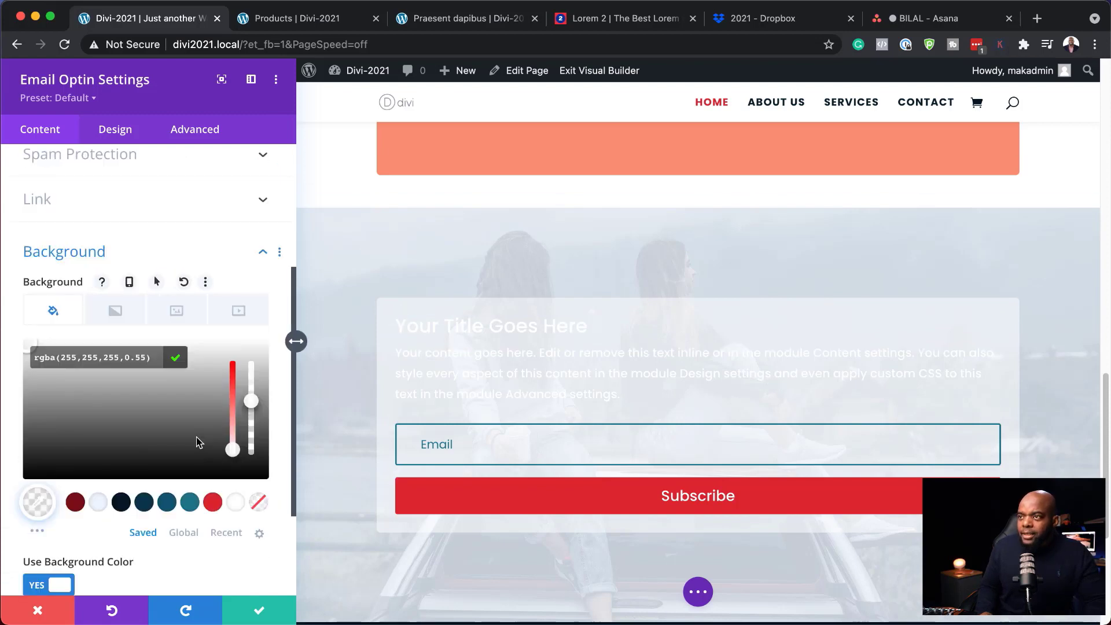
pyautogui.scroll(3, 194, 417)
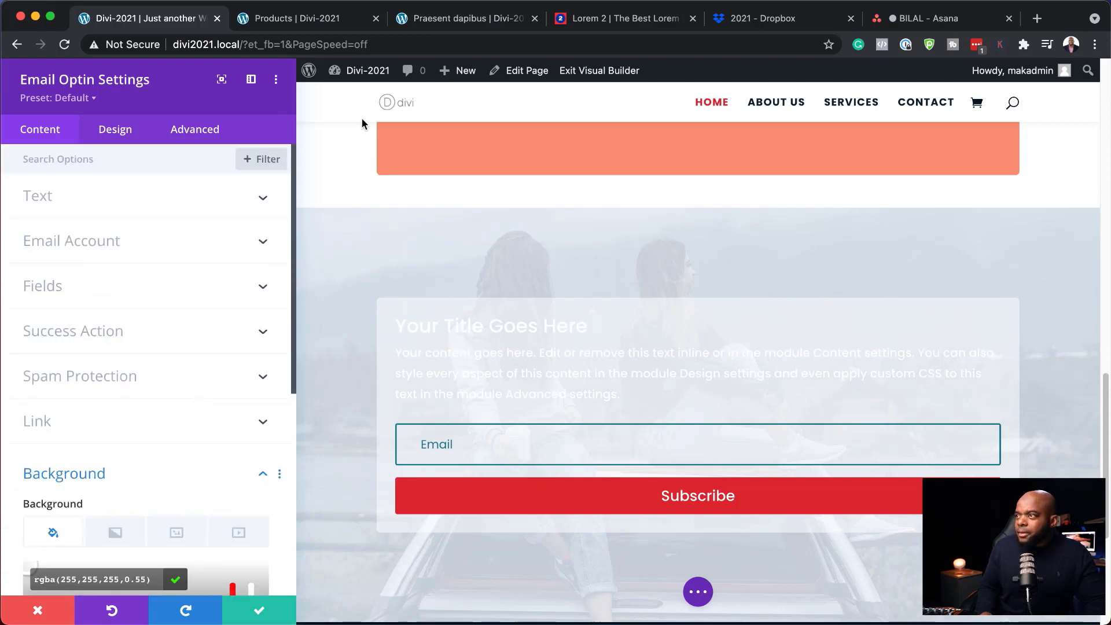
pyautogui.click(69, 200)
pyautogui.moveTo(194, 557); pyautogui.dragTo(2, 467)
pyautogui.write('Donec nec justo eget felis facilisis fermentum. Aliquam porttitor mauris sit amet orci.')
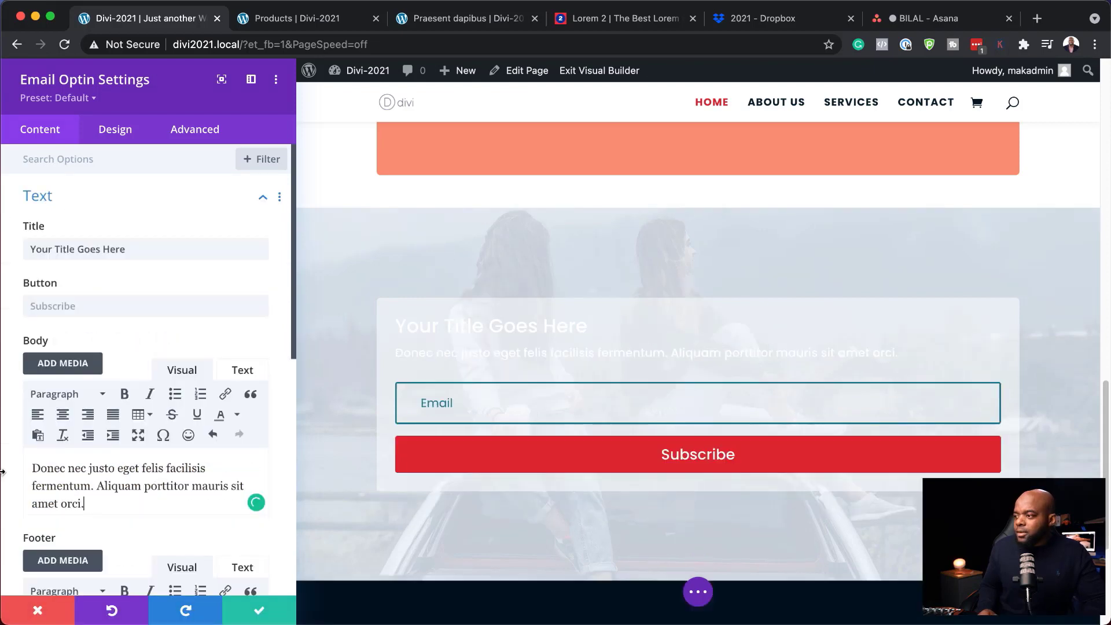
pyautogui.tripleClick(138, 248)
pyautogui.write('Pellentesque odio nisi')
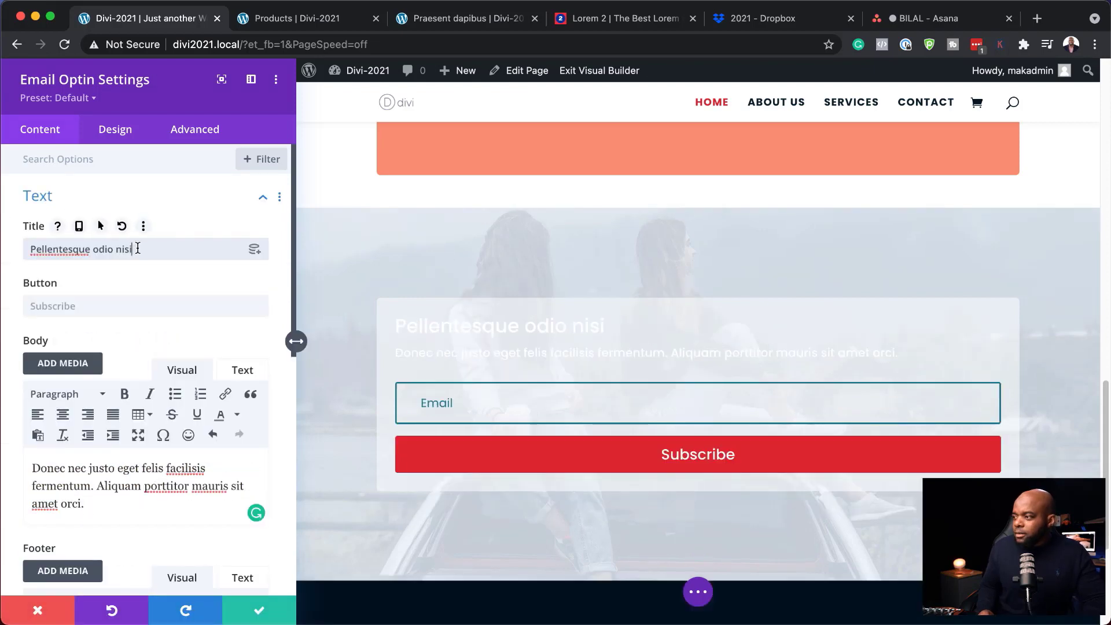
# - Centre the alignment of the opt-in module's text
pyautogui.click(114, 128)
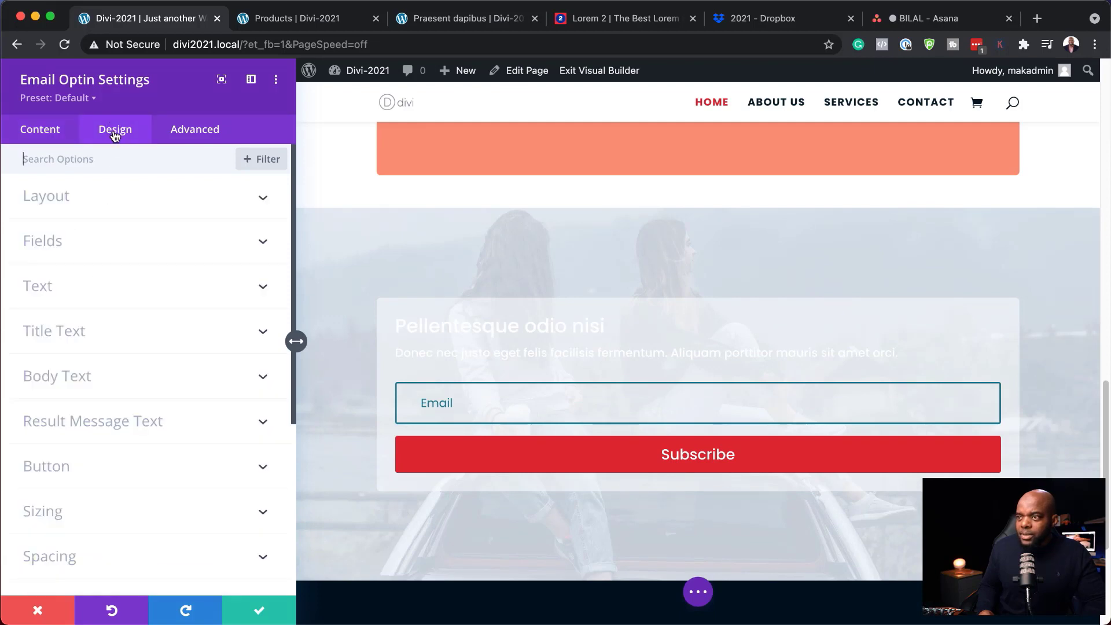
pyautogui.click(71, 285)
pyautogui.click(119, 221)
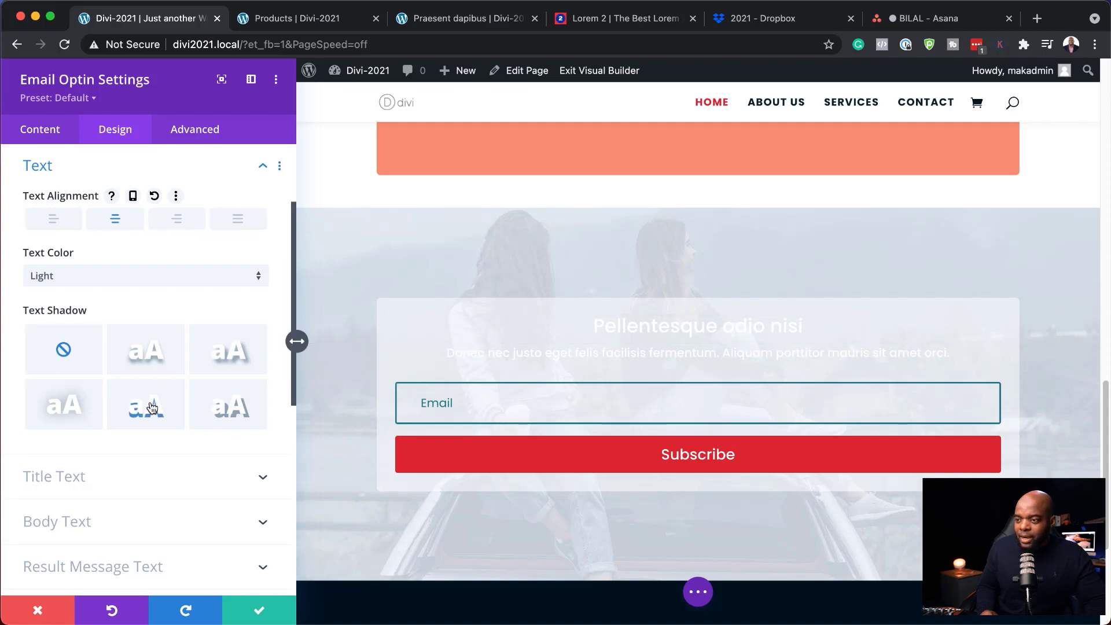
# - Colour the opt-in title text with saved dark blue #0a3a4e and the body text with saved blue #125b75
pyautogui.scroll(-5, 203, 397)
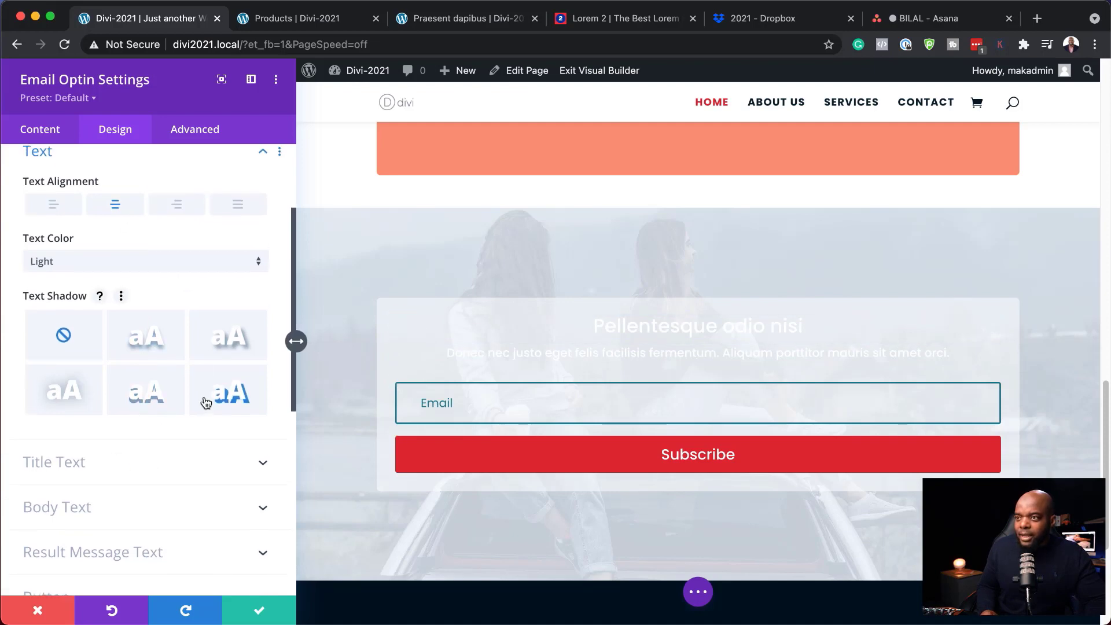
pyautogui.click(114, 248)
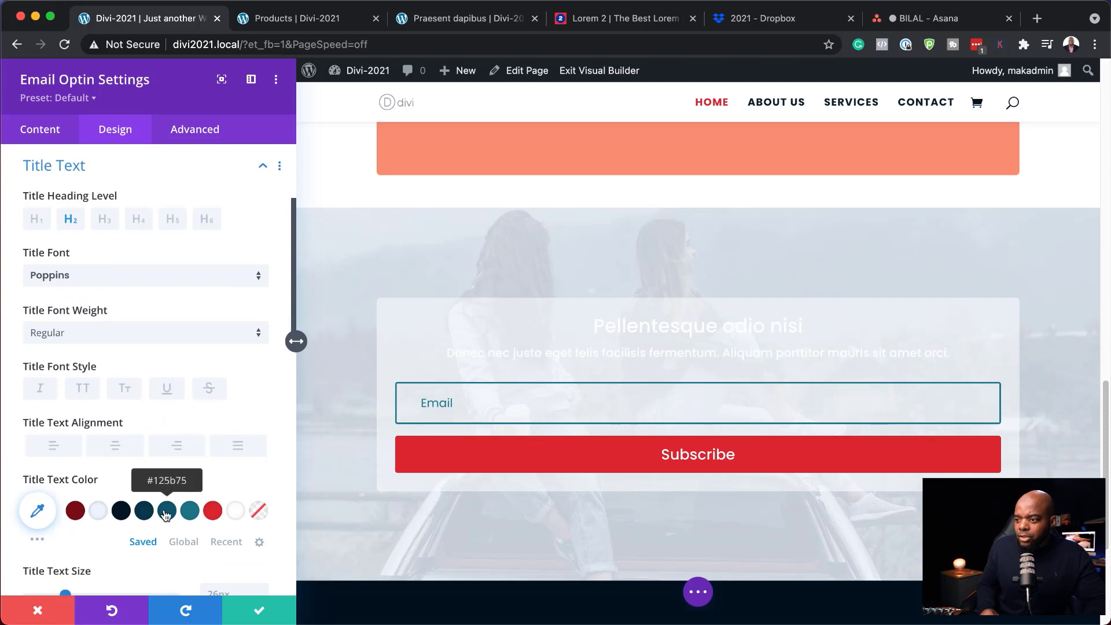
pyautogui.click(143, 512)
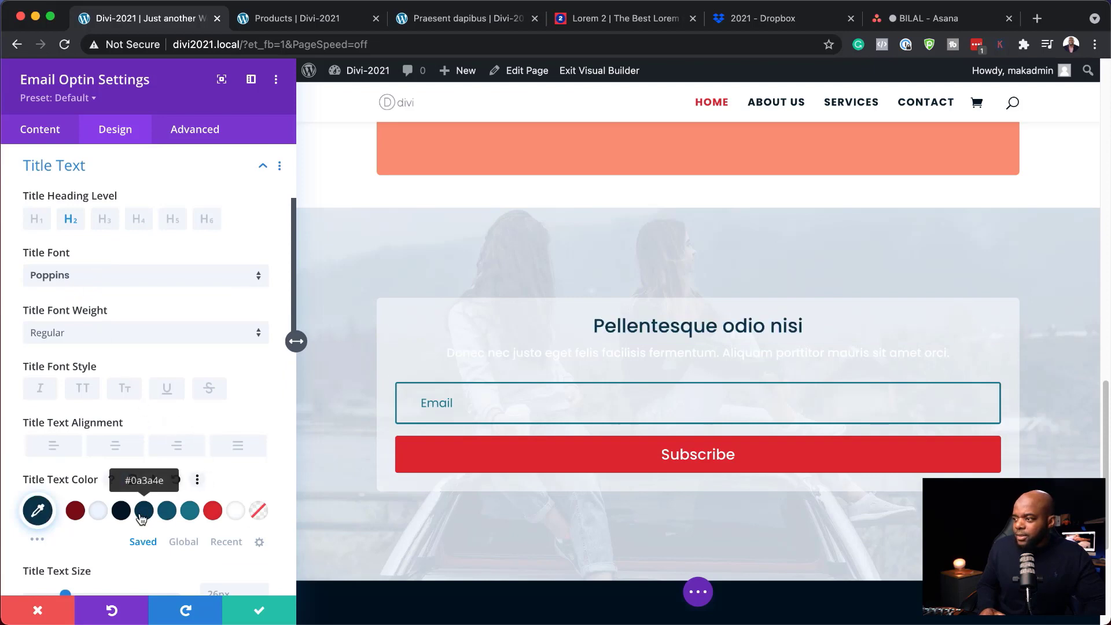
pyautogui.scroll(-10, 142, 519)
pyautogui.click(166, 504)
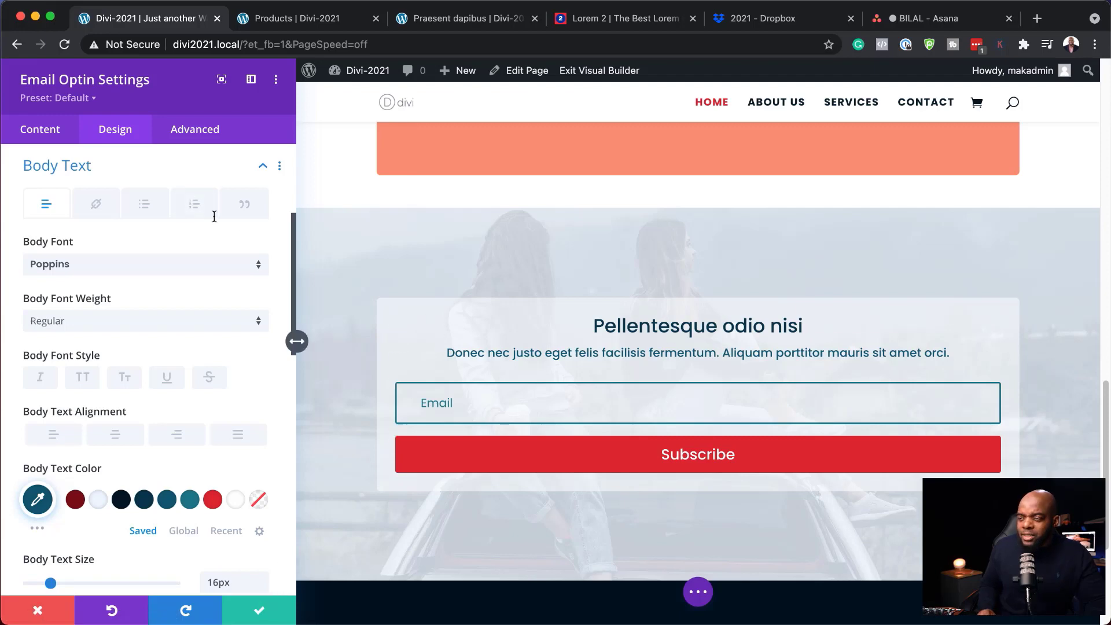
# - Set the opt-in module's width to 70%, align the module to the centre and save its settings
pyautogui.scroll(5, 221, 363)
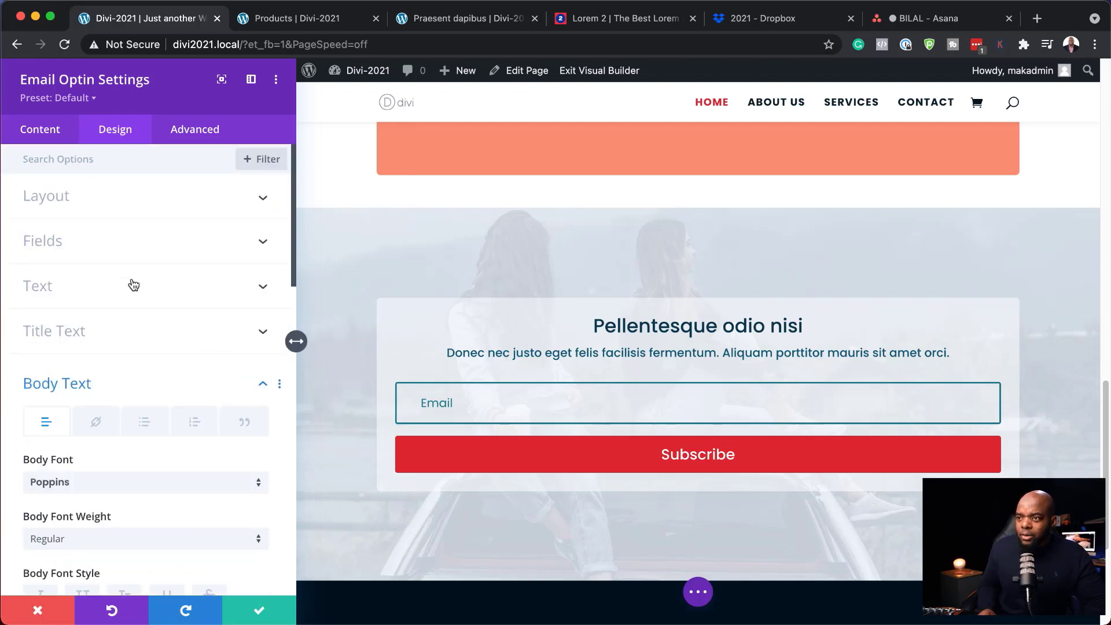
pyautogui.scroll(-5, 179, 345)
pyautogui.scroll(-10, 179, 346)
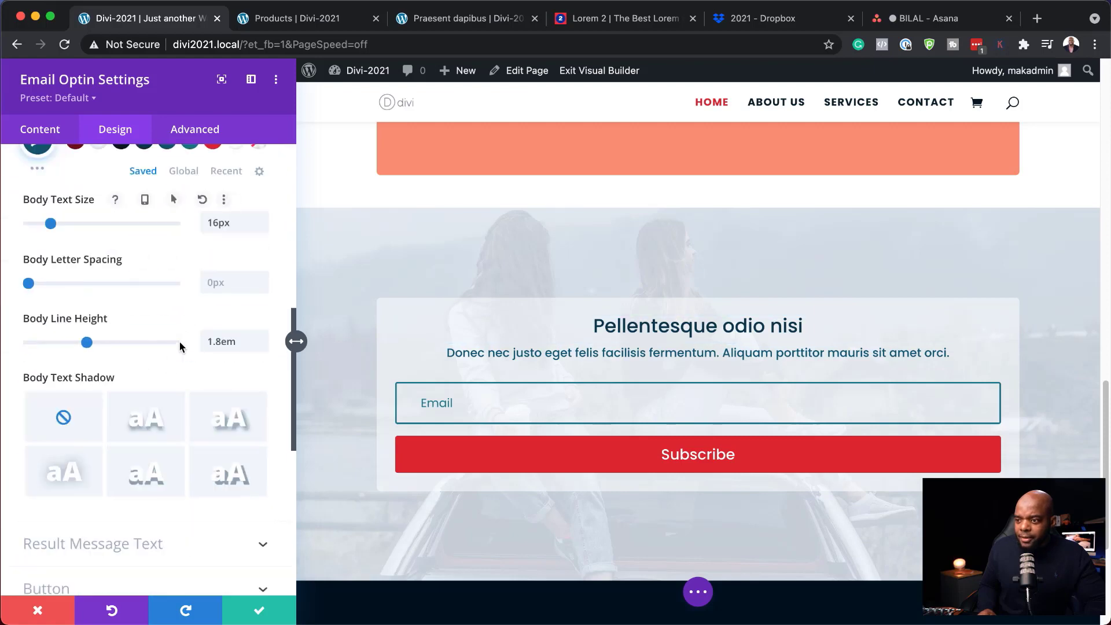
pyautogui.click(141, 521)
pyautogui.moveTo(174, 220); pyautogui.dragTo(132, 230)
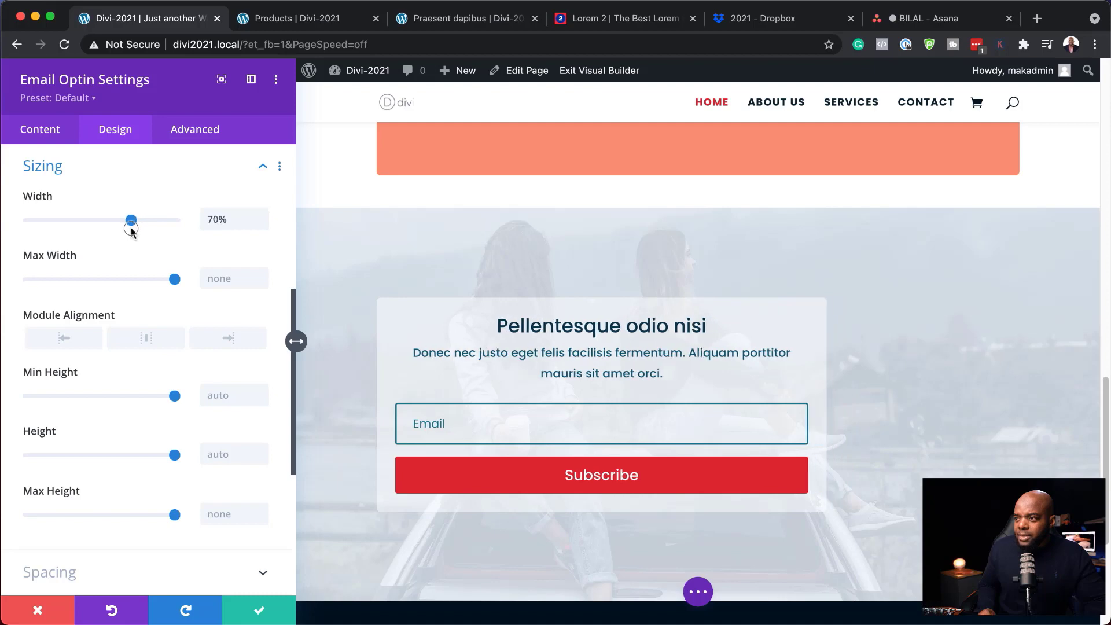
pyautogui.click(147, 339)
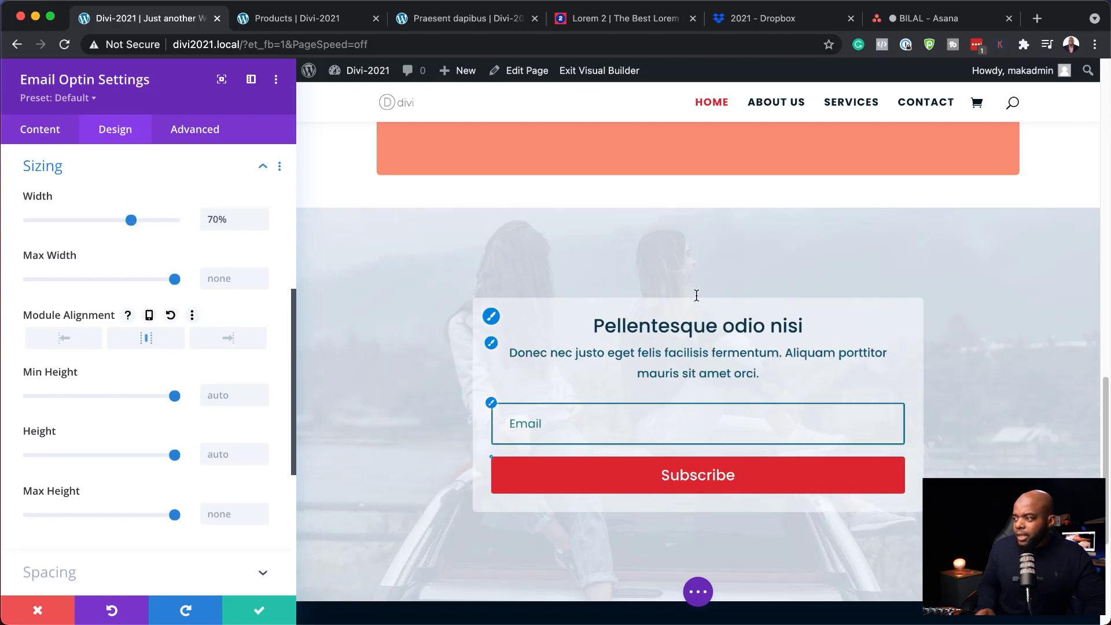
pyautogui.click(263, 612)
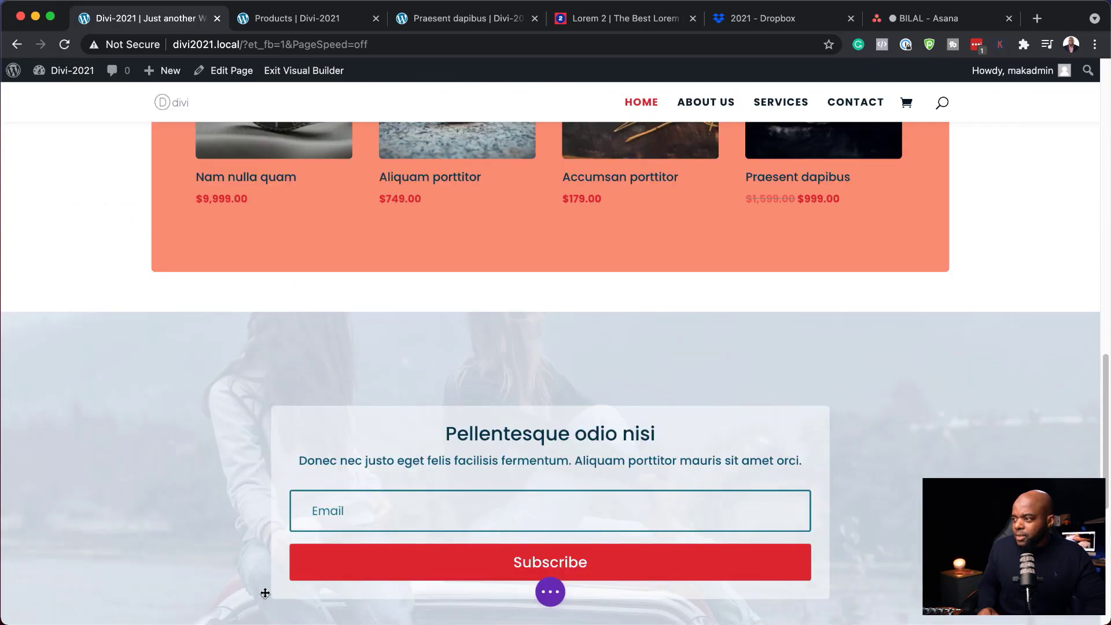
# - Set the top and bottom padding of the email opt-in section to 7vw and save the section settings
pyautogui.scroll(-4, 1004, 248)
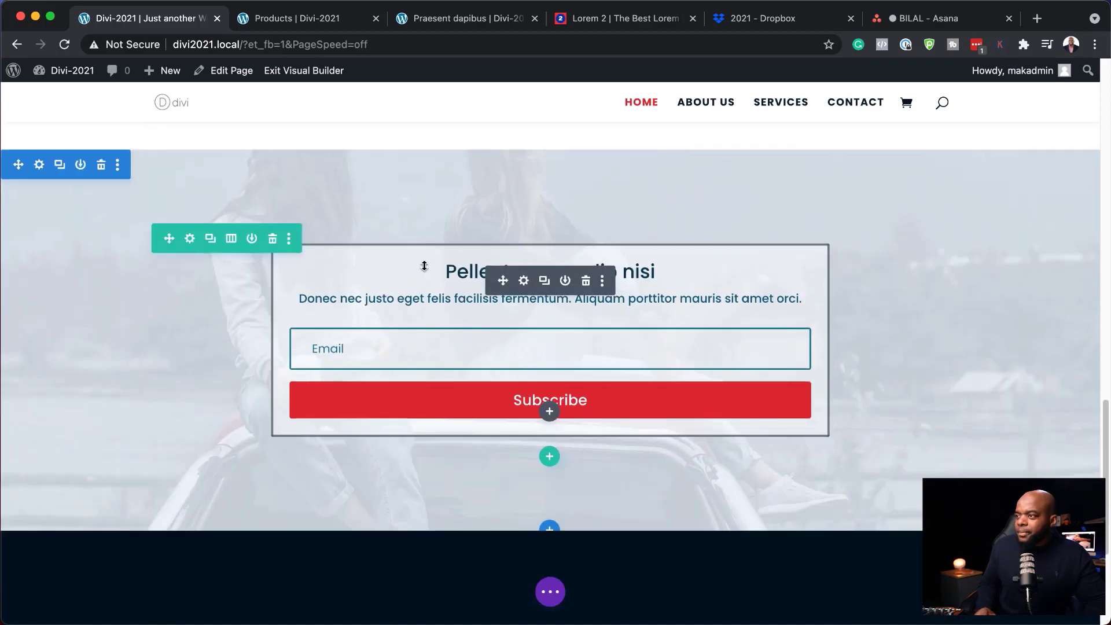
pyautogui.scroll(1, 523, 215)
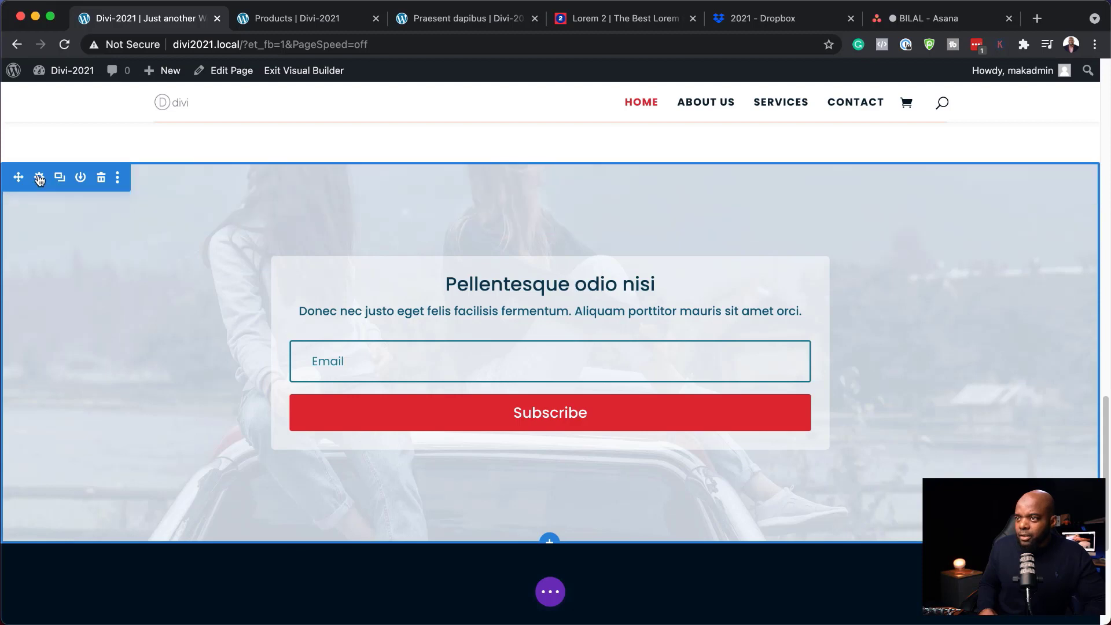
pyautogui.click(39, 177)
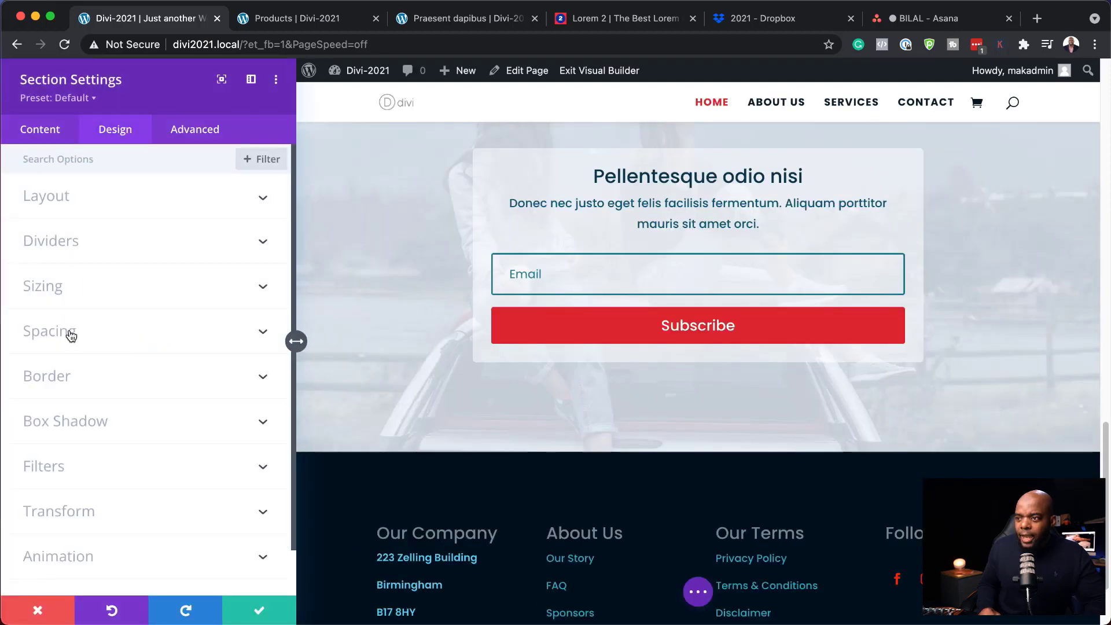
pyautogui.click(70, 336)
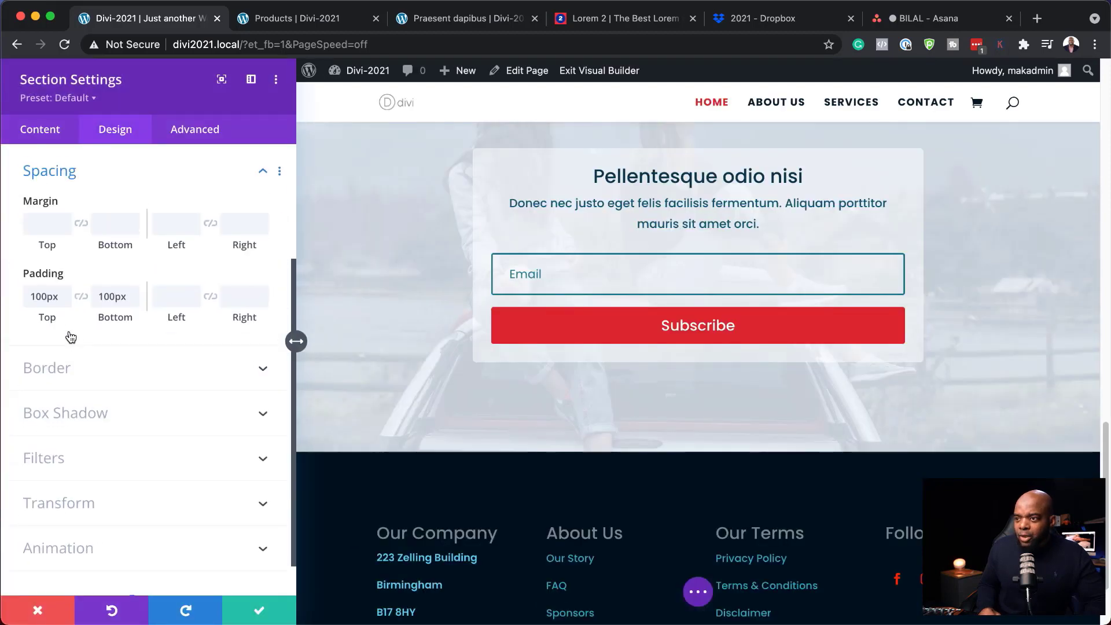
pyautogui.doubleClick(48, 292)
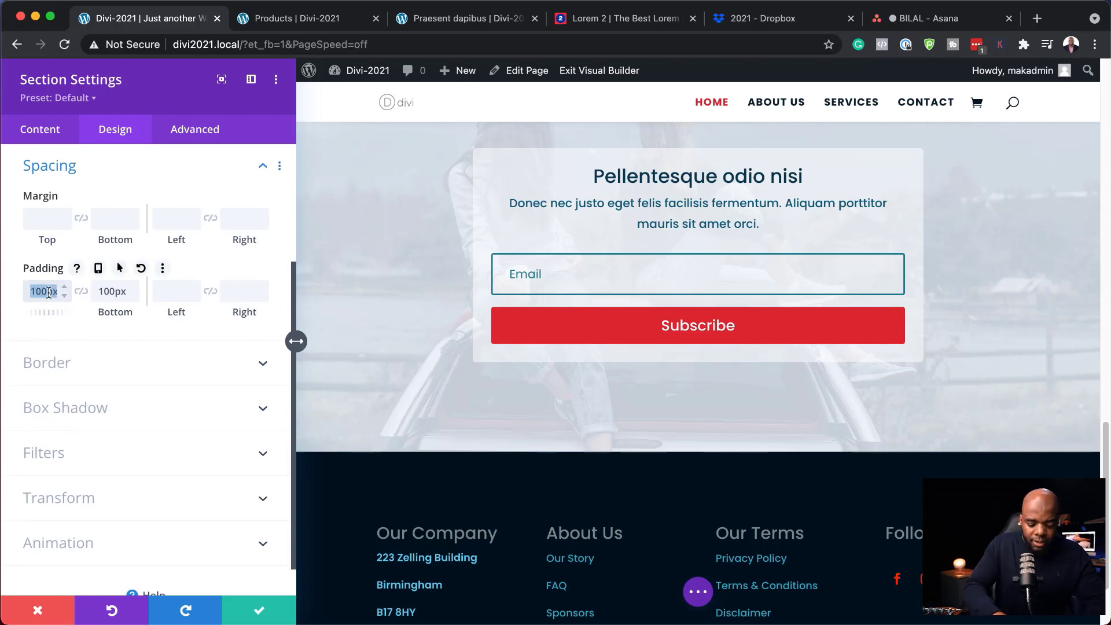
pyautogui.write('7vw')
pyautogui.press('Return')
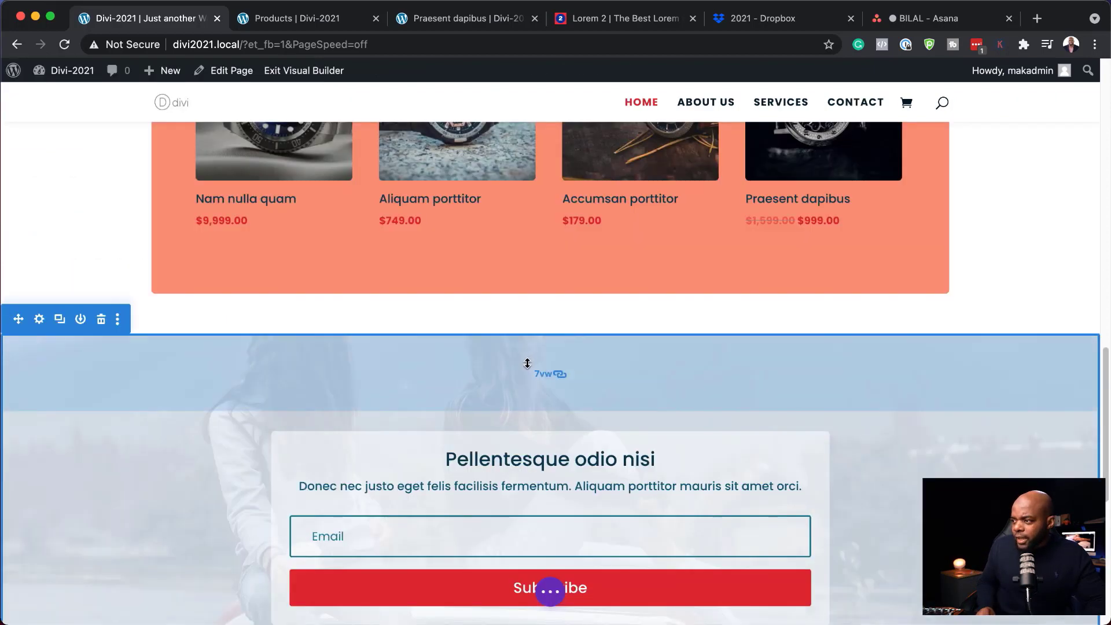
# - Set the opt-in section's background image position to Top Center and save the section settings
pyautogui.click(40, 319)
pyautogui.click(89, 248)
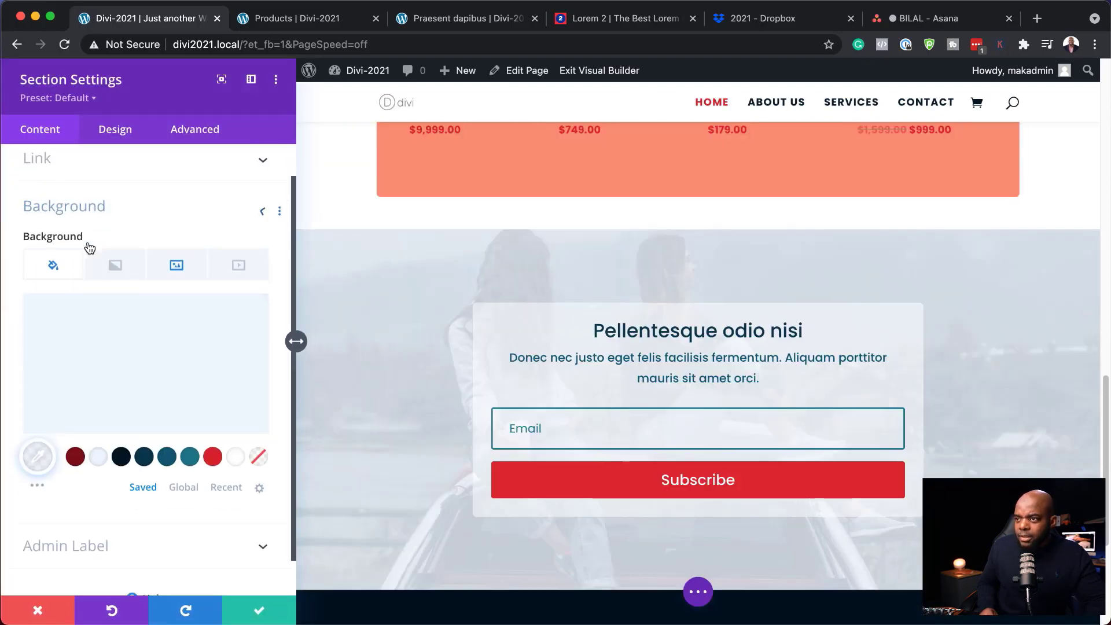
pyautogui.scroll(-1, 173, 231)
pyautogui.click(181, 225)
pyautogui.scroll(-3, 162, 508)
pyautogui.scroll(-1, 161, 508)
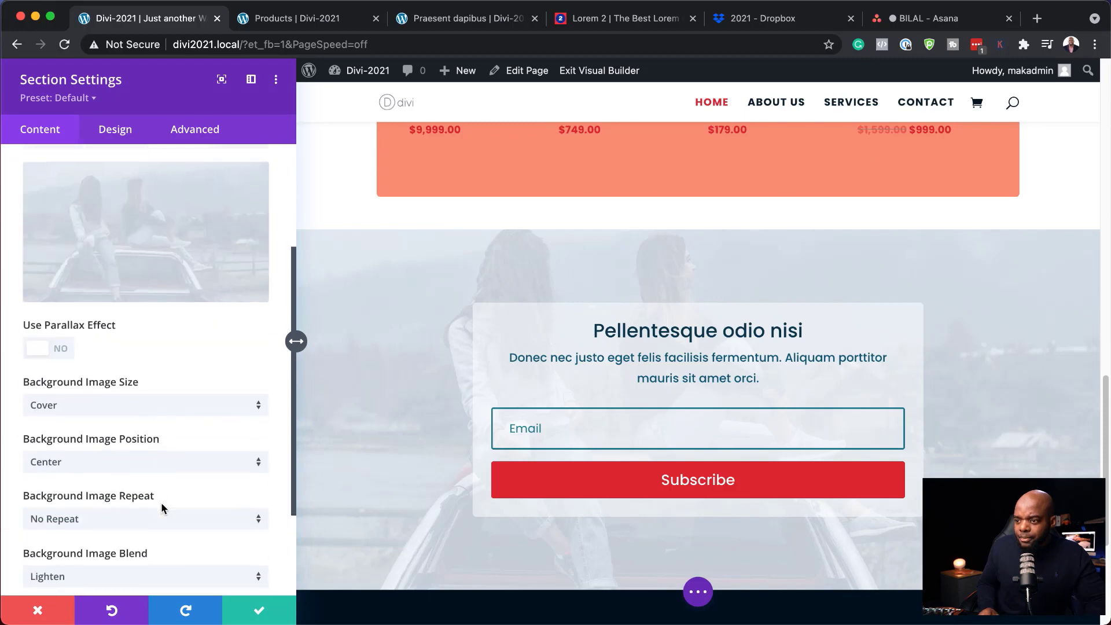
pyautogui.click(133, 456)
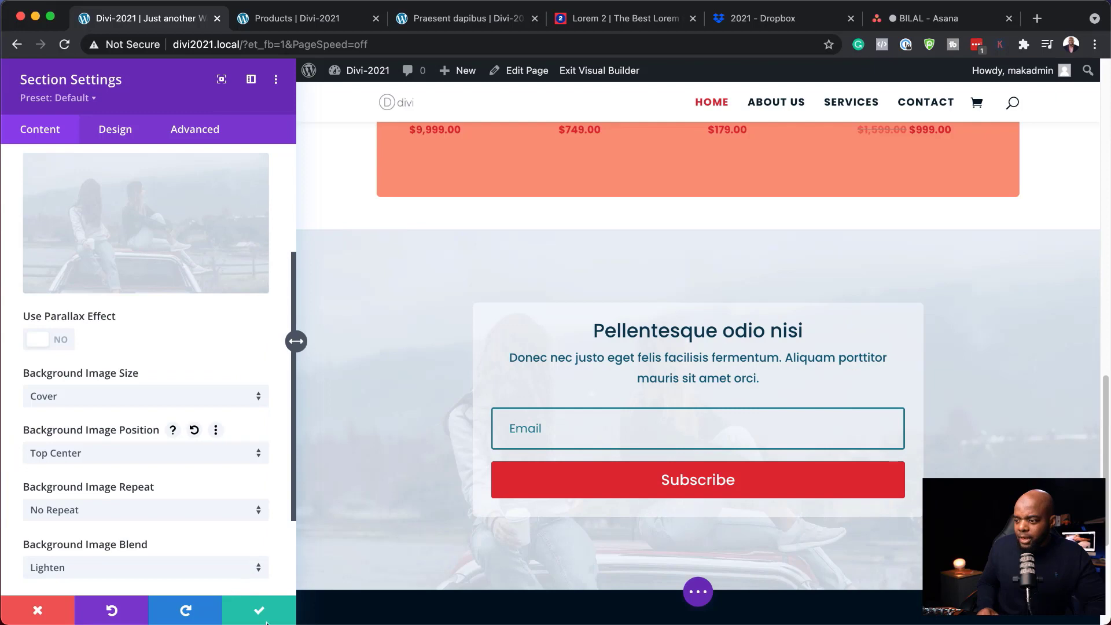
pyautogui.scroll(-2, 377, 463)
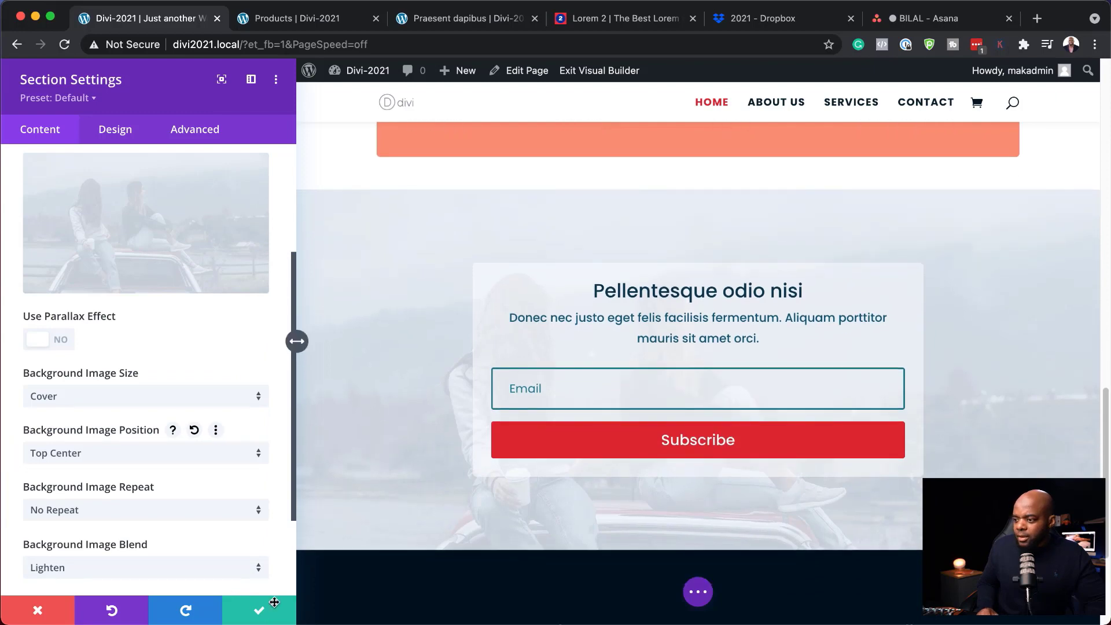
pyautogui.click(260, 614)
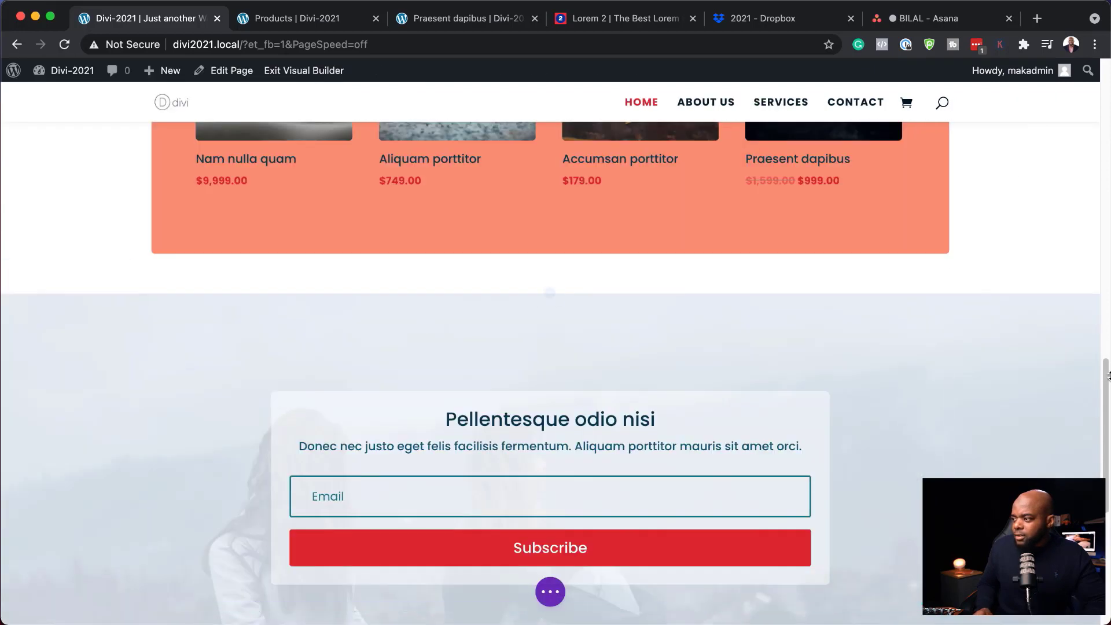
# - Replace the email opt-in section's background image with the black-and-white motorcycle rider photo from the media library
pyautogui.scroll(-2, 1106, 380)
pyautogui.scroll(-2, 1107, 381)
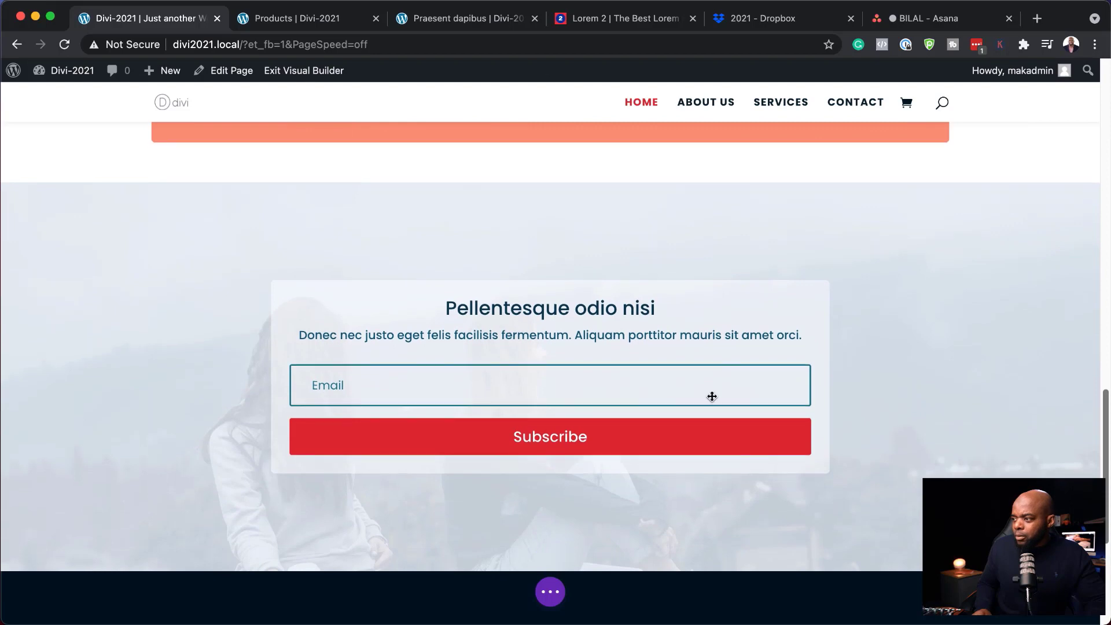
pyautogui.moveTo(265, 384)
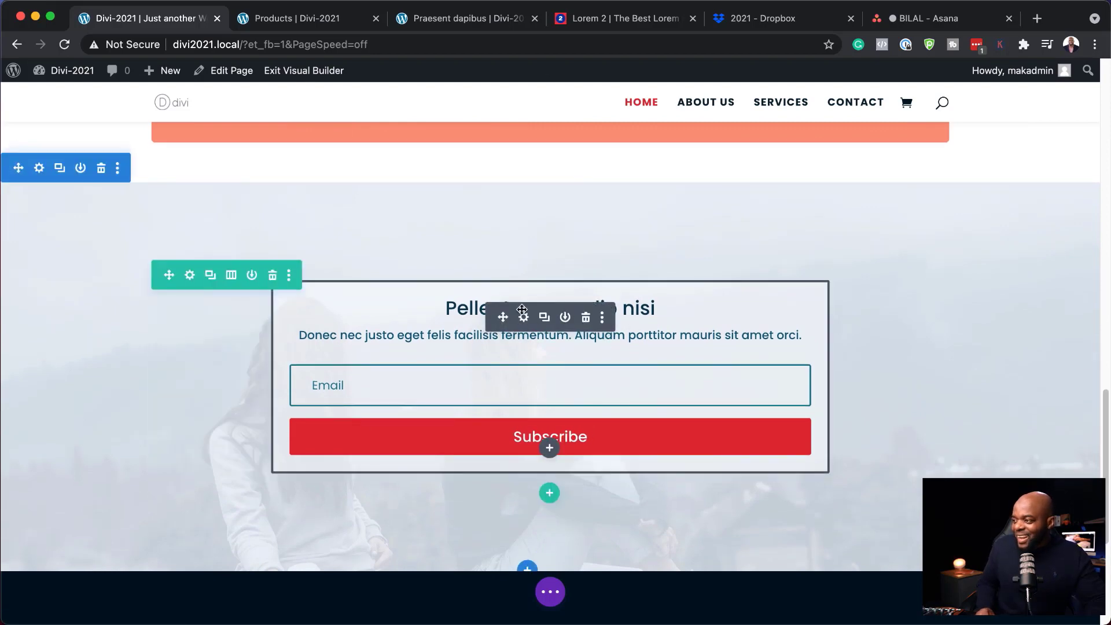
pyautogui.click(39, 168)
pyautogui.click(81, 249)
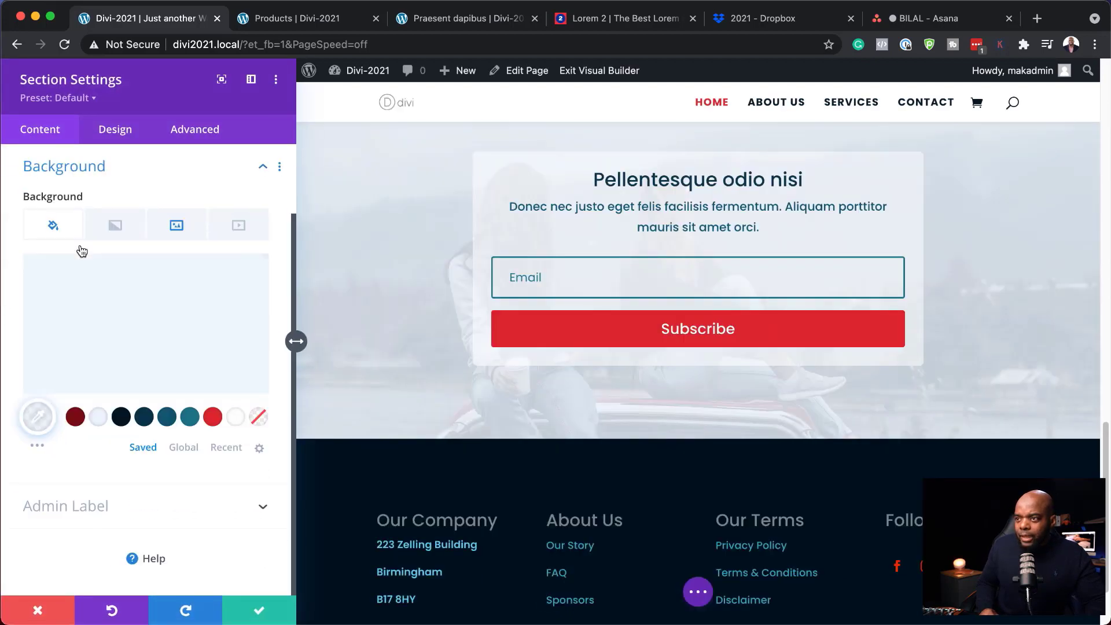
pyautogui.click(175, 231)
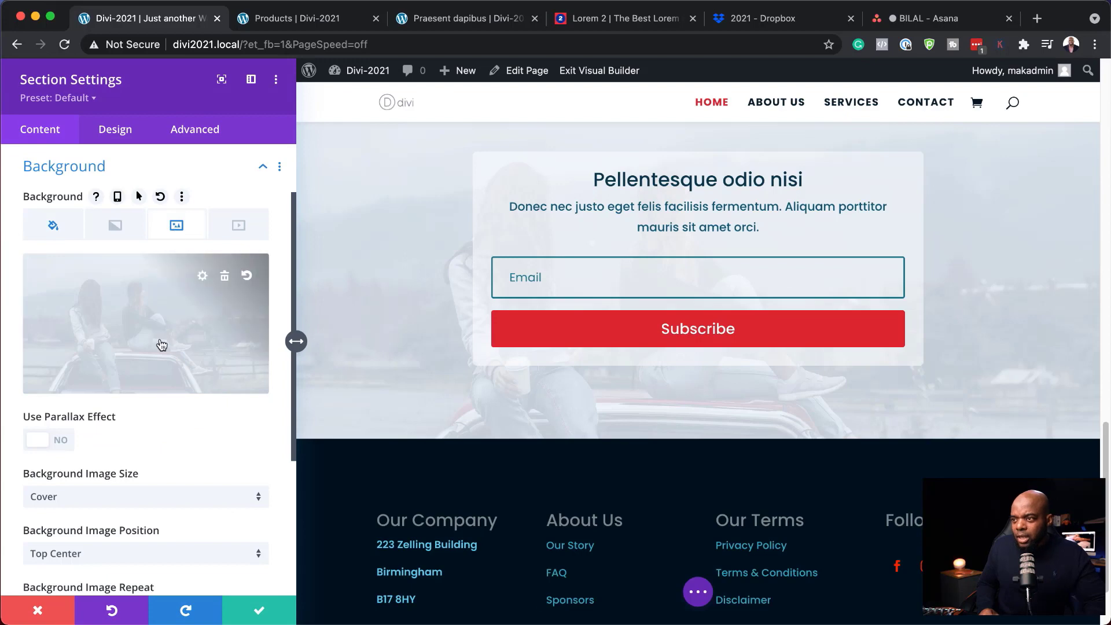
pyautogui.click(143, 339)
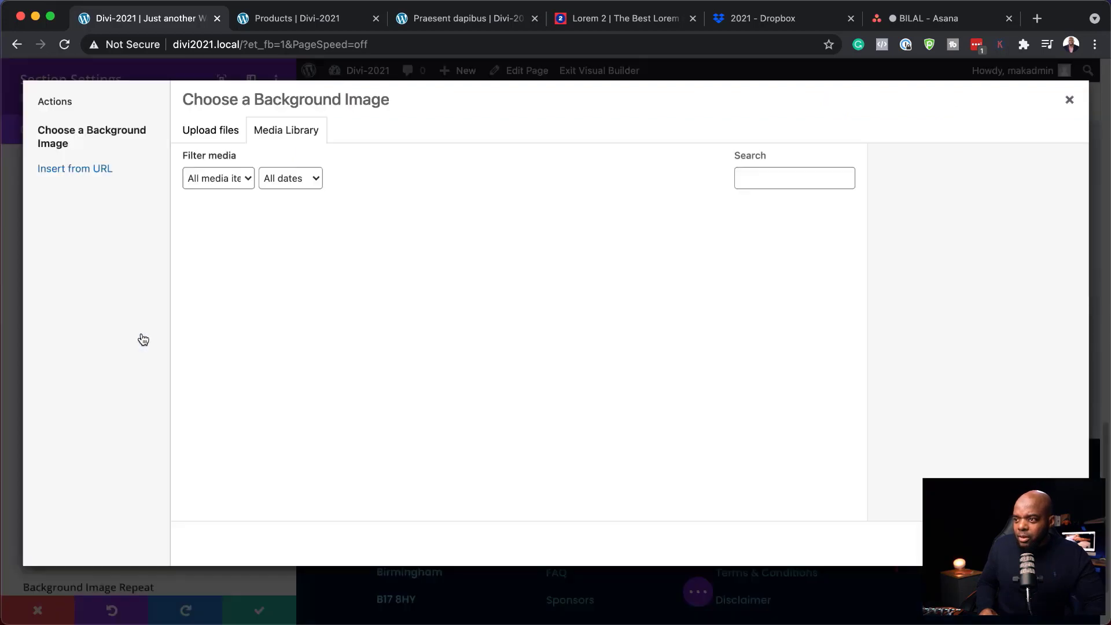
pyautogui.click(462, 369)
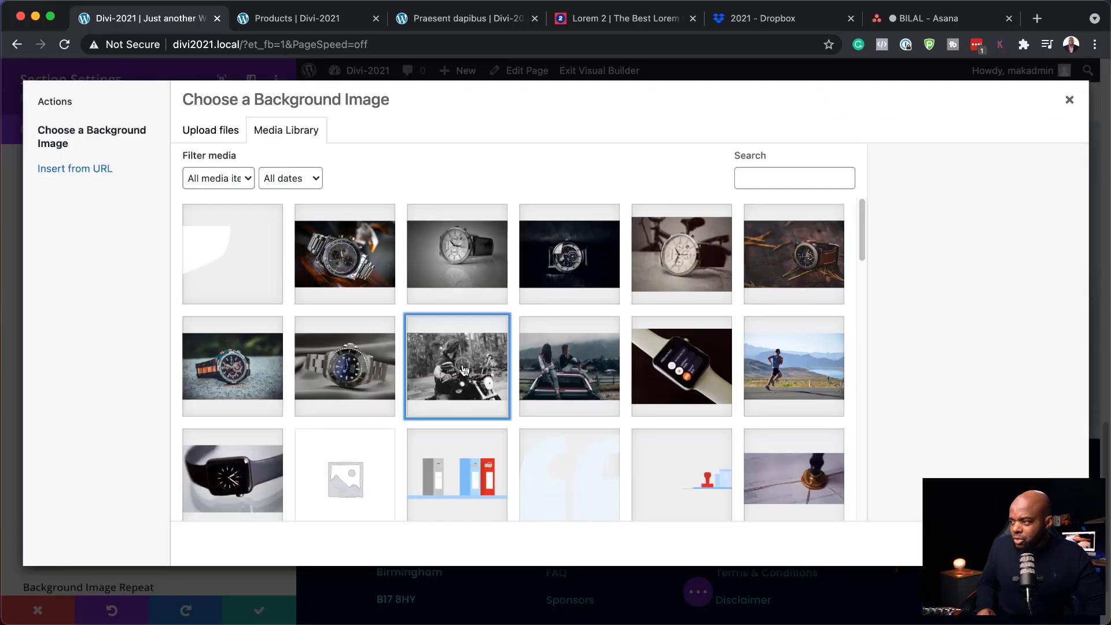
pyautogui.click(1029, 543)
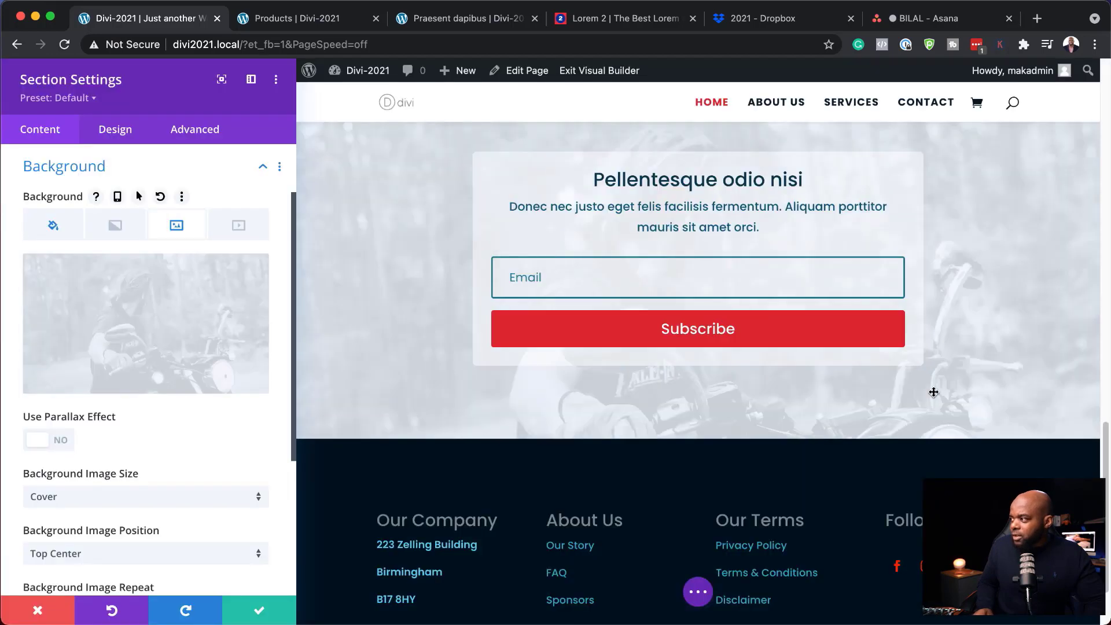
pyautogui.scroll(3, 959, 377)
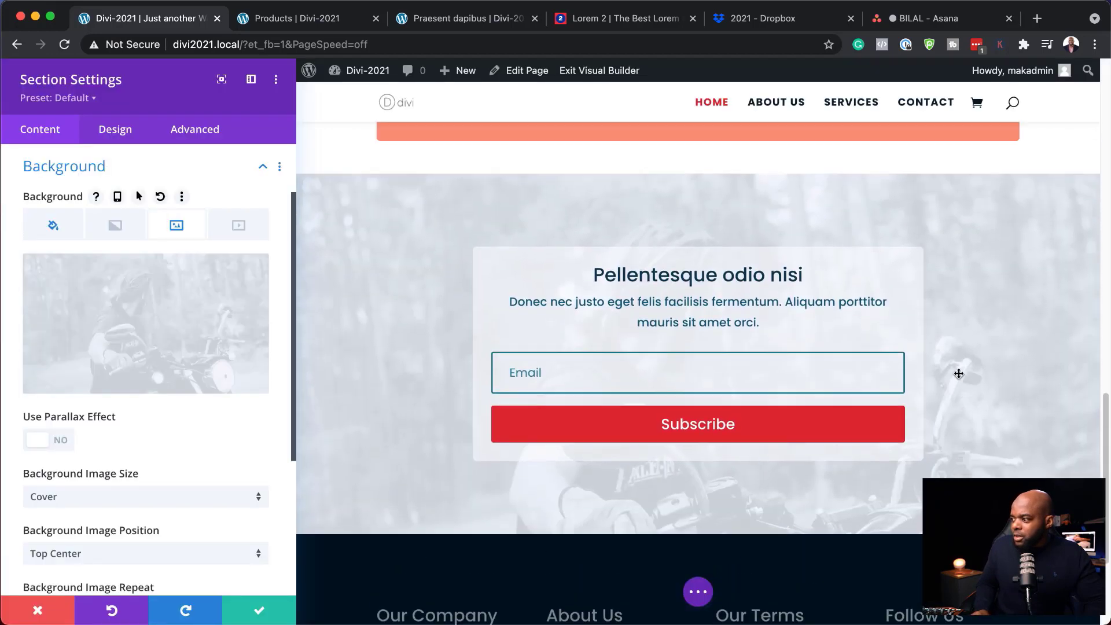
# - Set the section's background image position to Center Left and save the section settings
pyautogui.moveTo(128, 312)
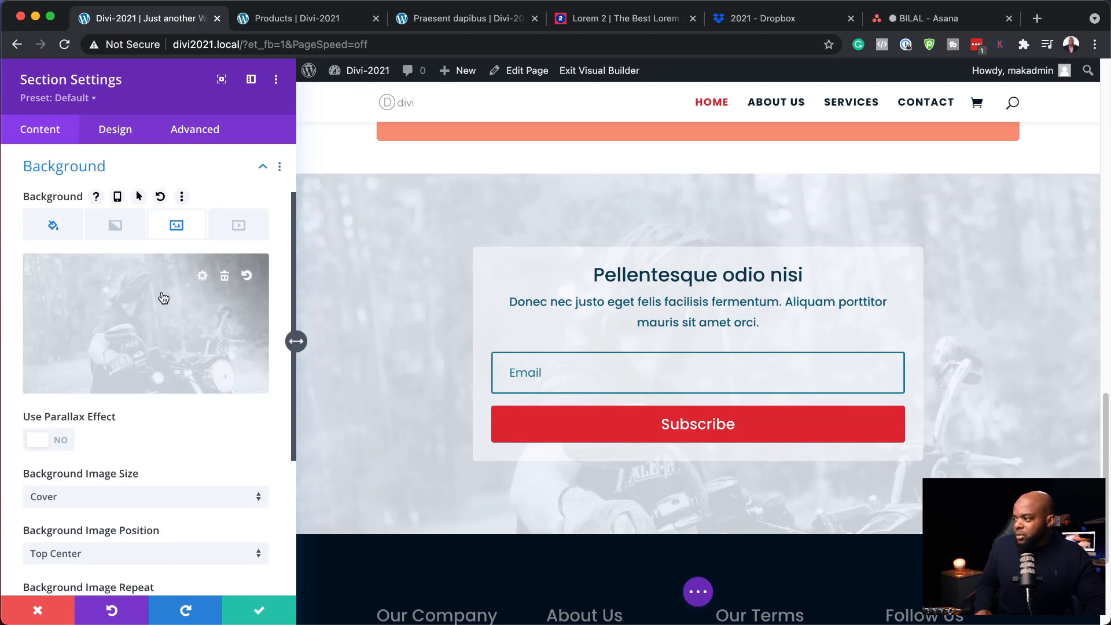
pyautogui.scroll(-3, 163, 297)
pyautogui.click(149, 419)
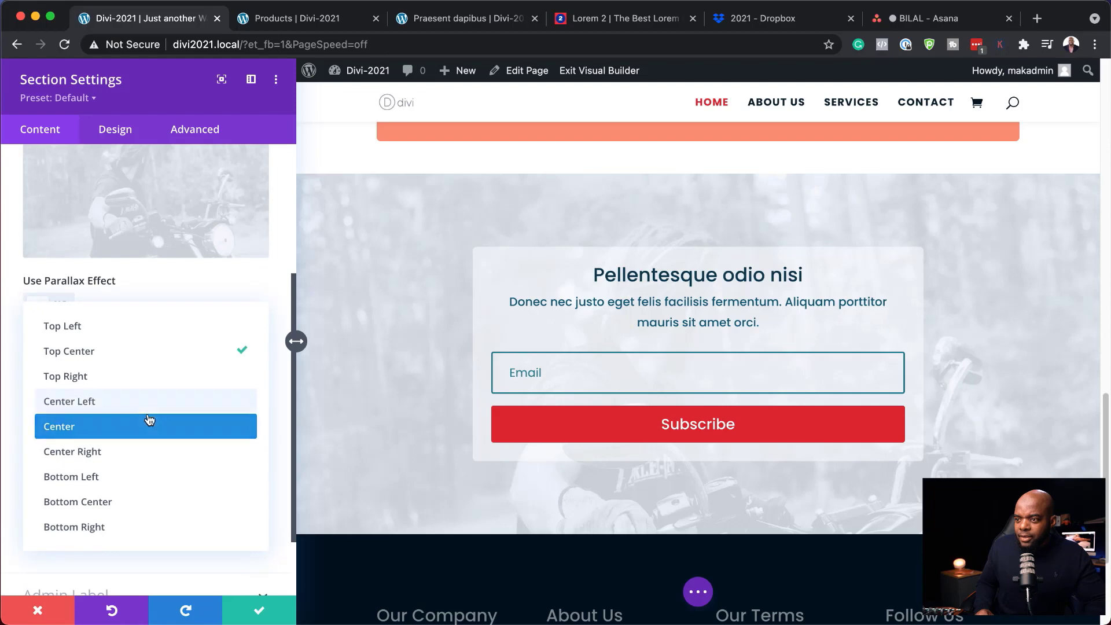
pyautogui.click(153, 420)
pyautogui.click(117, 403)
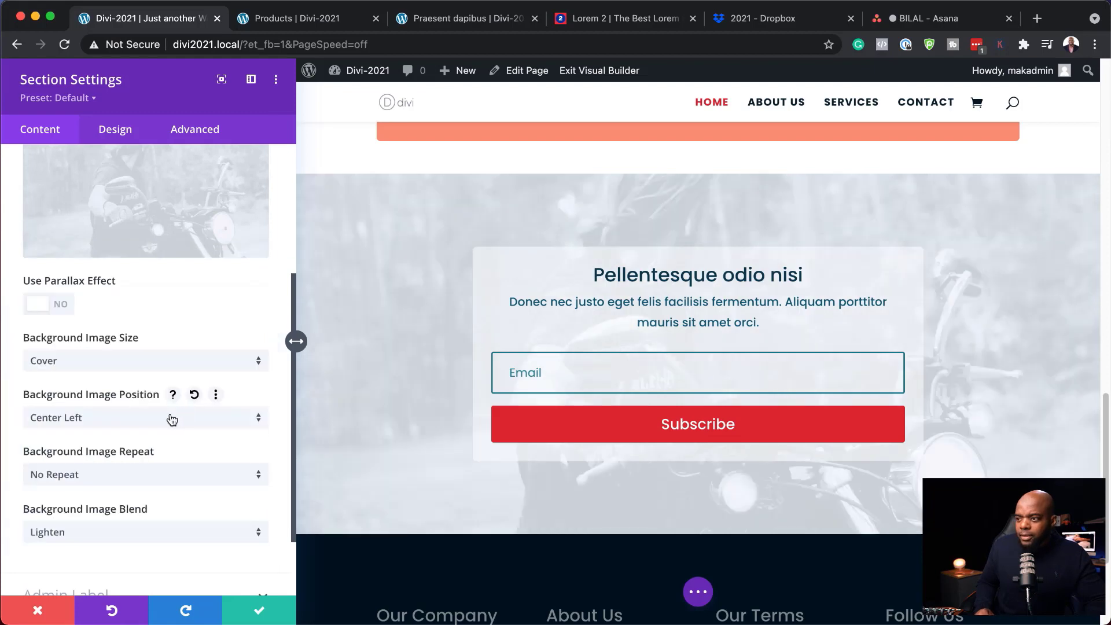
pyautogui.click(258, 611)
pyautogui.moveTo(644, 320); pyautogui.dragTo(645, 322)
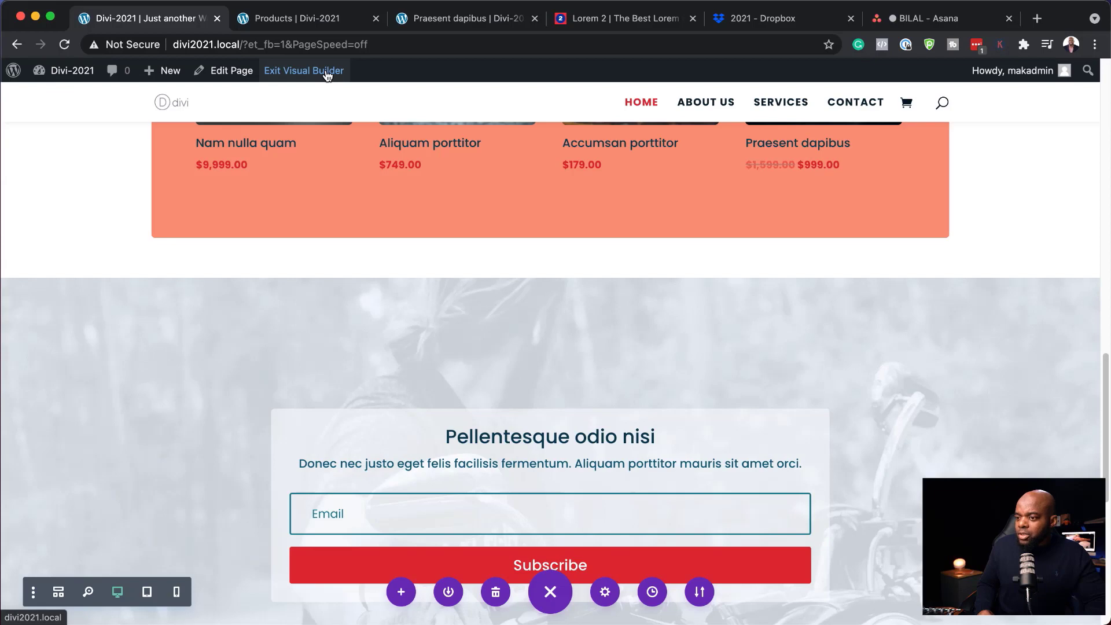
# - Exit the visual builder with the page changes saved and review the live homepage down to the email opt-in section
pyautogui.click(326, 70)
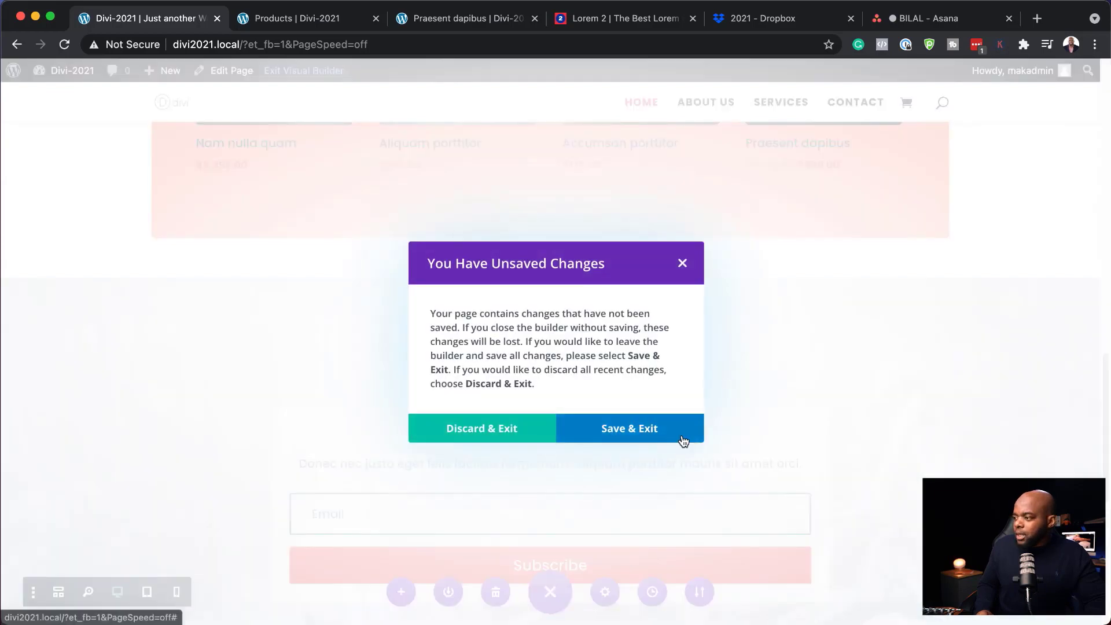
pyautogui.click(655, 434)
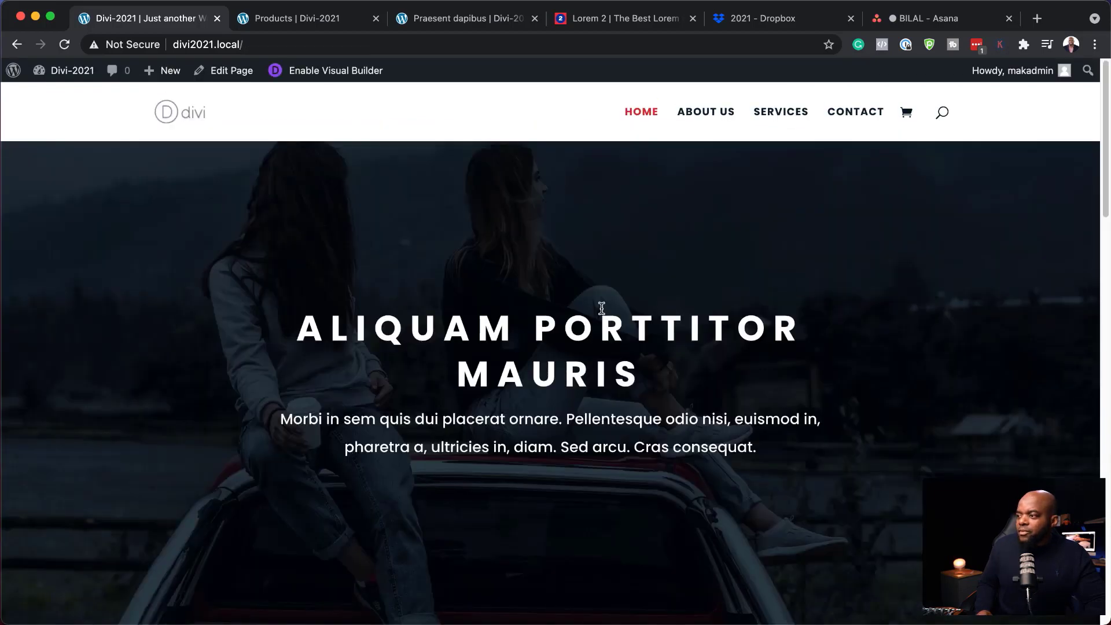
pyautogui.scroll(-3, 948, 376)
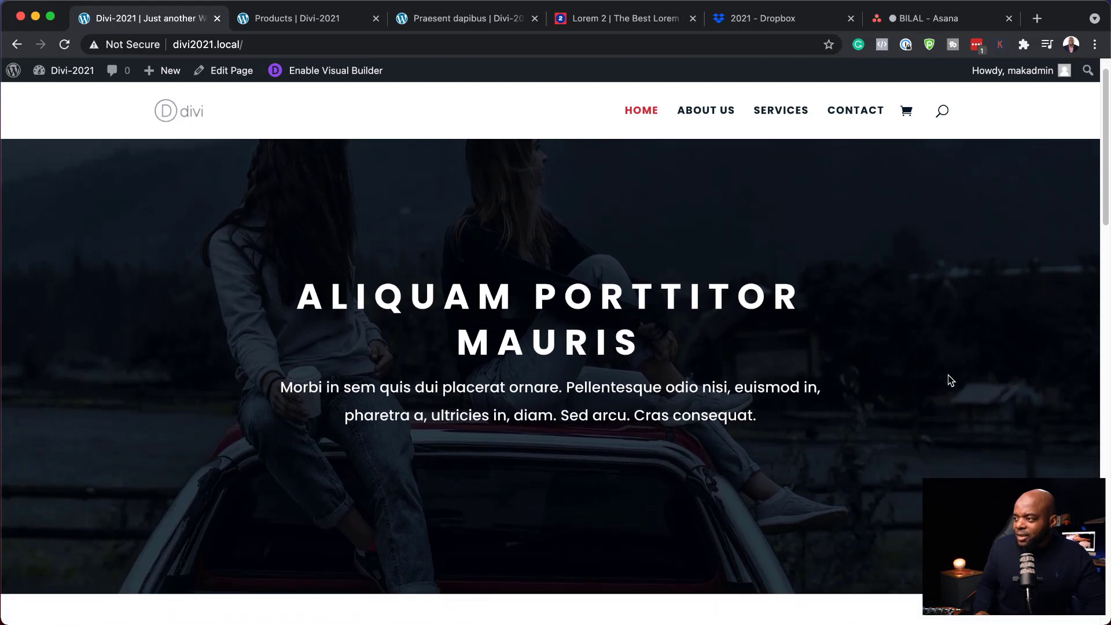
pyautogui.scroll(-6, 947, 376)
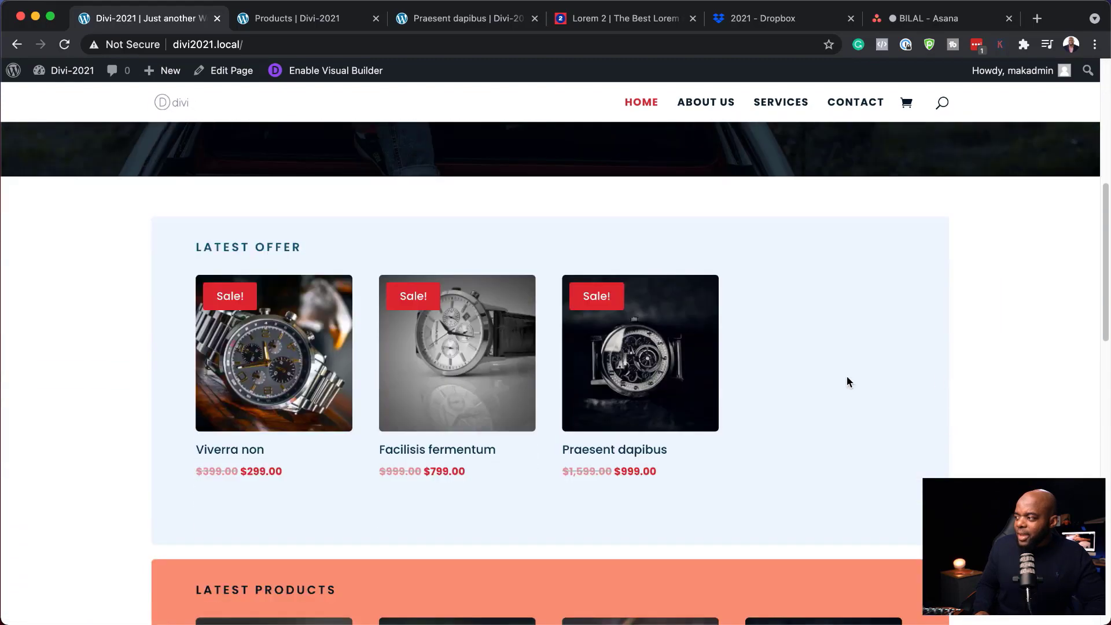
pyautogui.scroll(-6, 1053, 395)
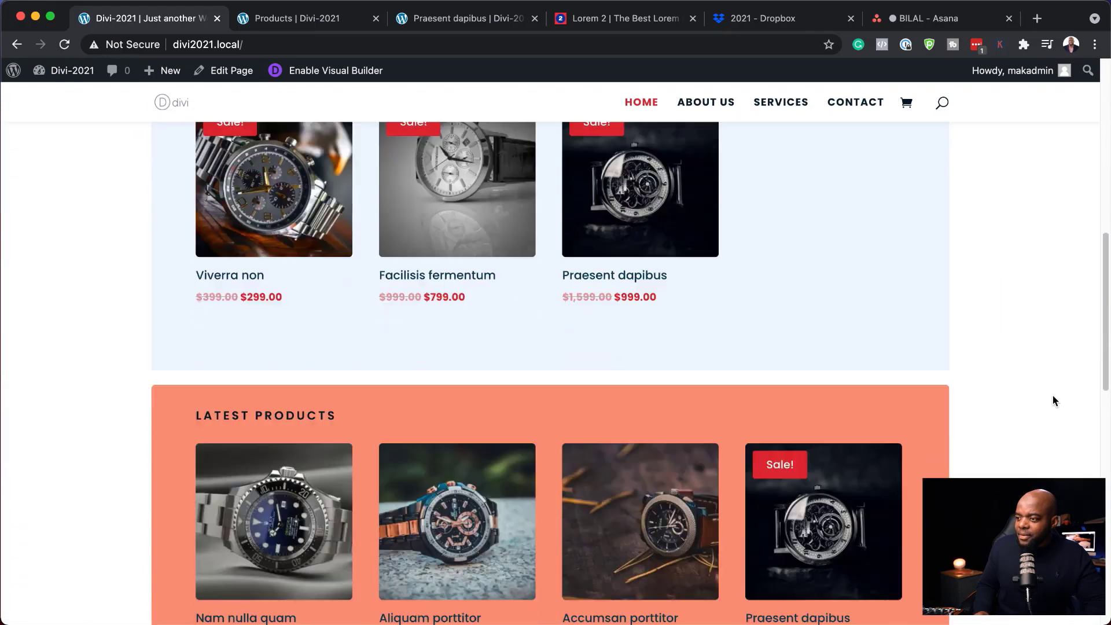
pyautogui.scroll(-5, 1074, 455)
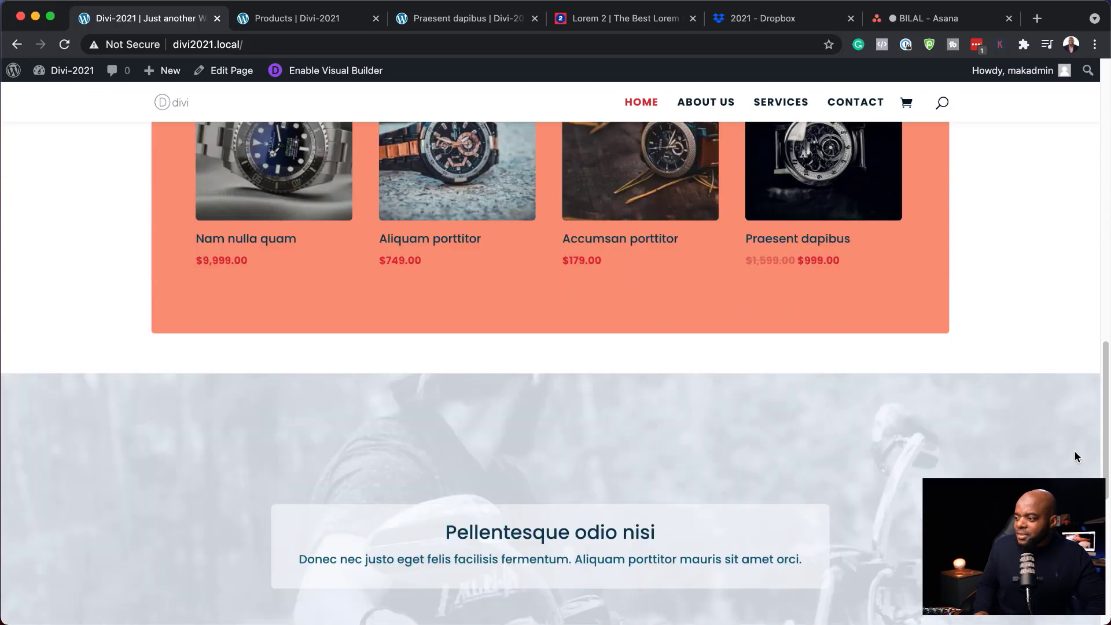
pyautogui.scroll(-2, 1041, 451)
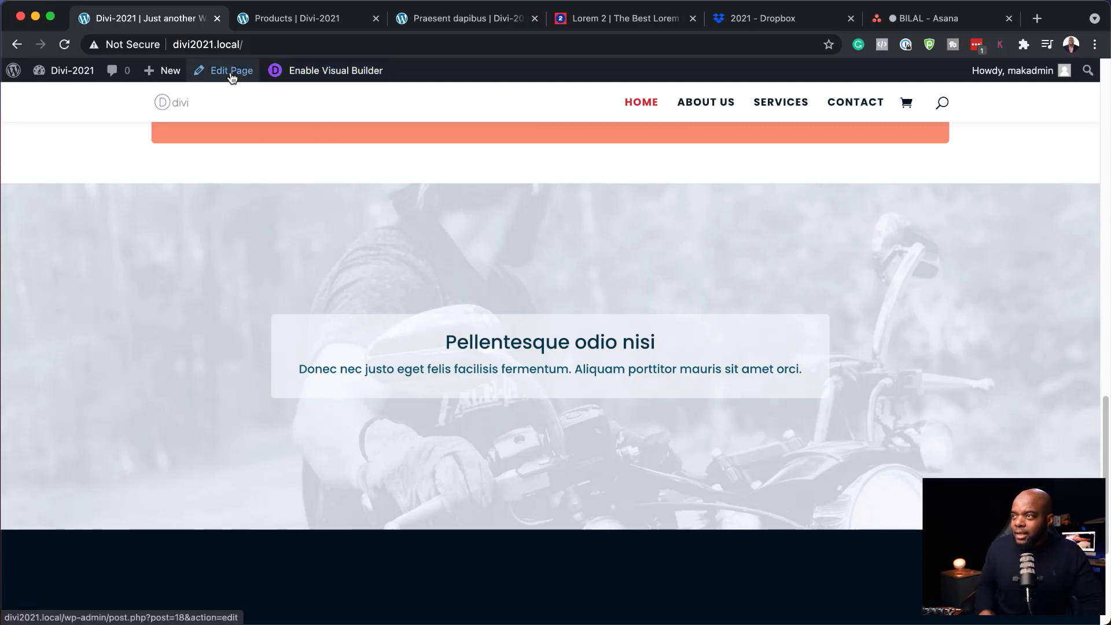
# - Reopen the homepage in the visual builder and set the email opt-in module's service provider to FluentCRM
pyautogui.click(325, 71)
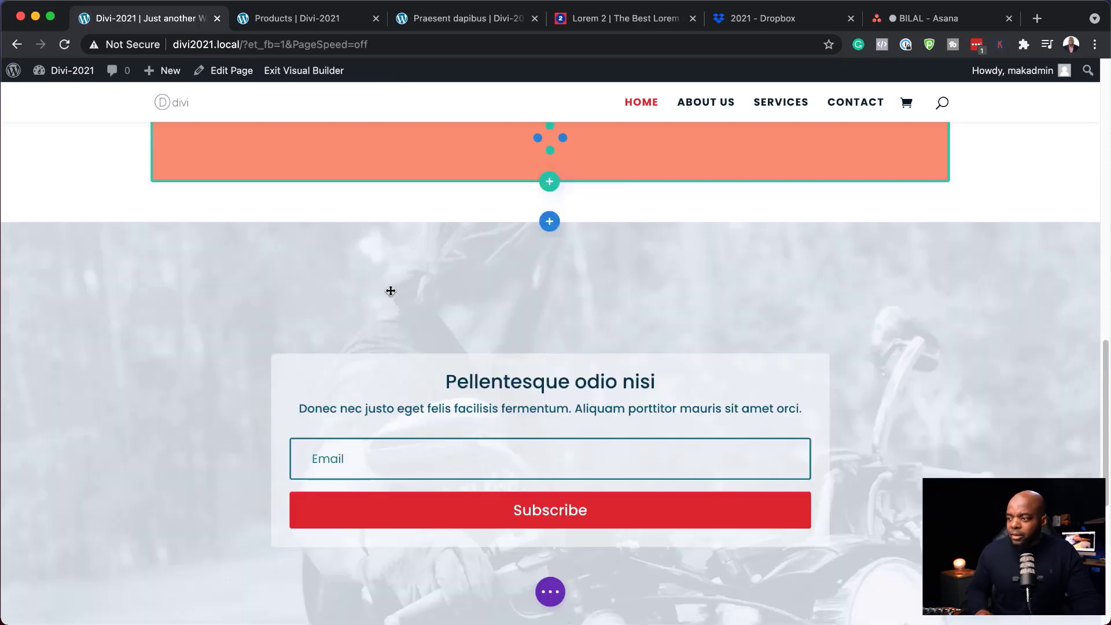
pyautogui.click(523, 392)
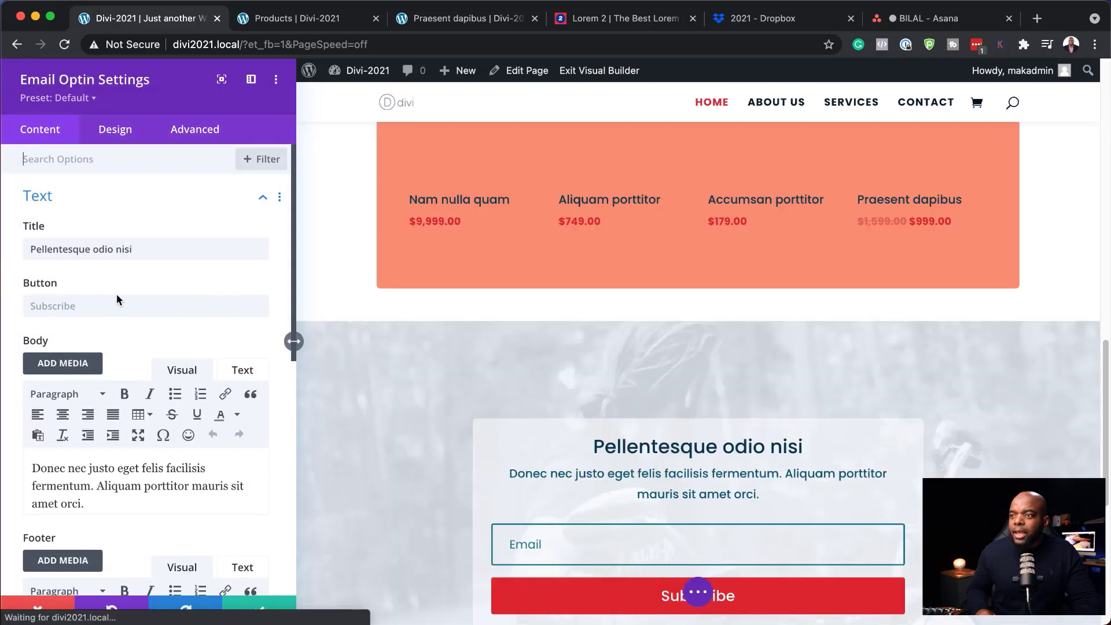
pyautogui.scroll(-10, 163, 315)
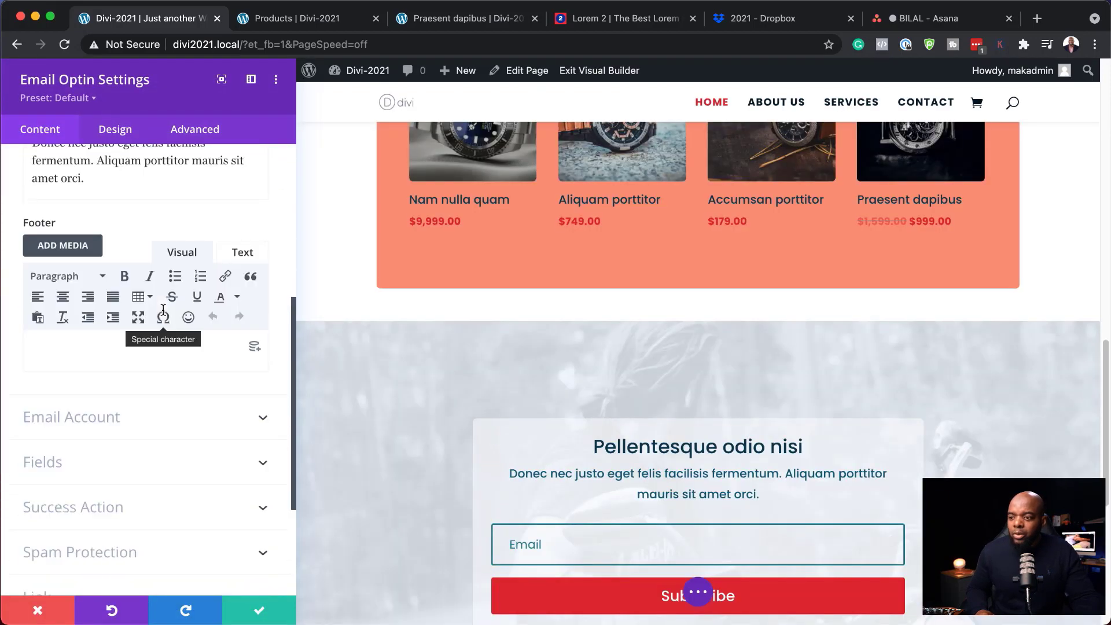
pyautogui.click(91, 357)
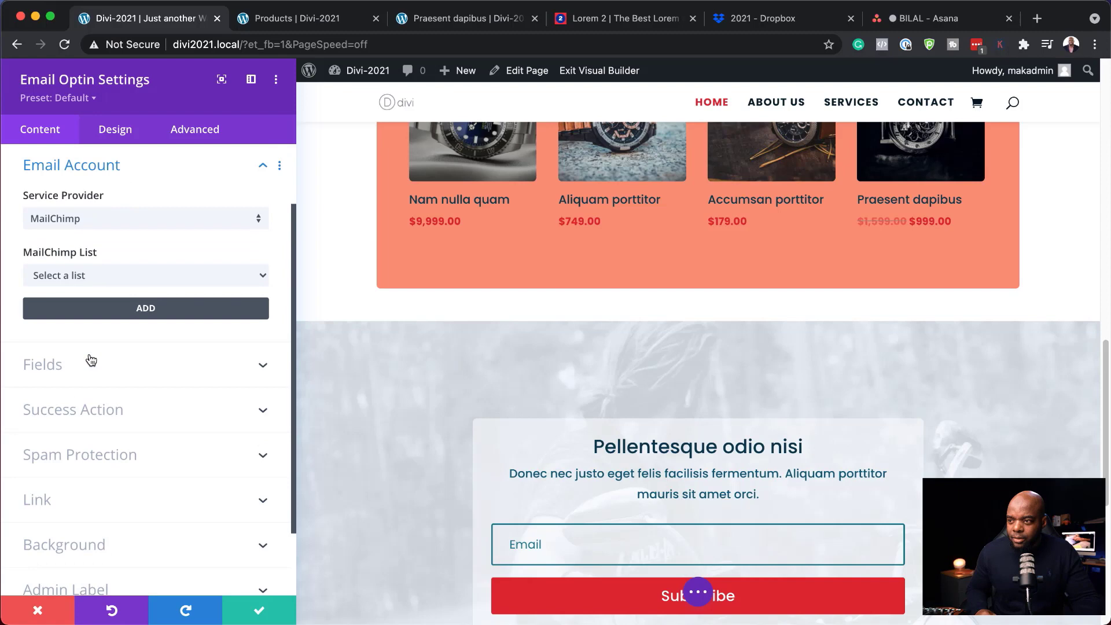
pyautogui.click(71, 218)
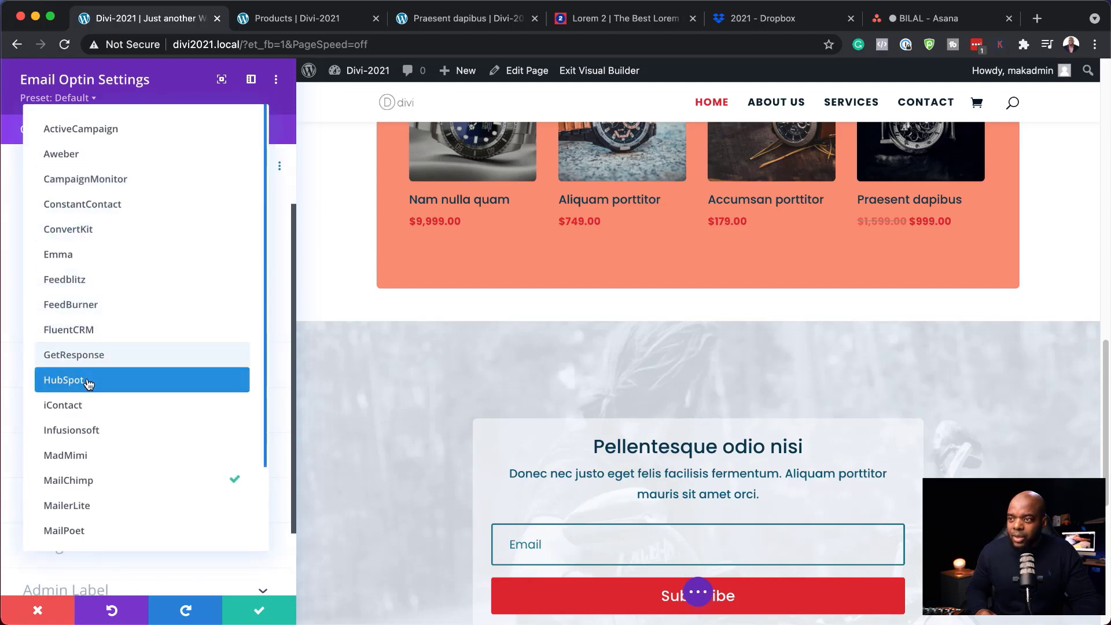
pyautogui.click(91, 331)
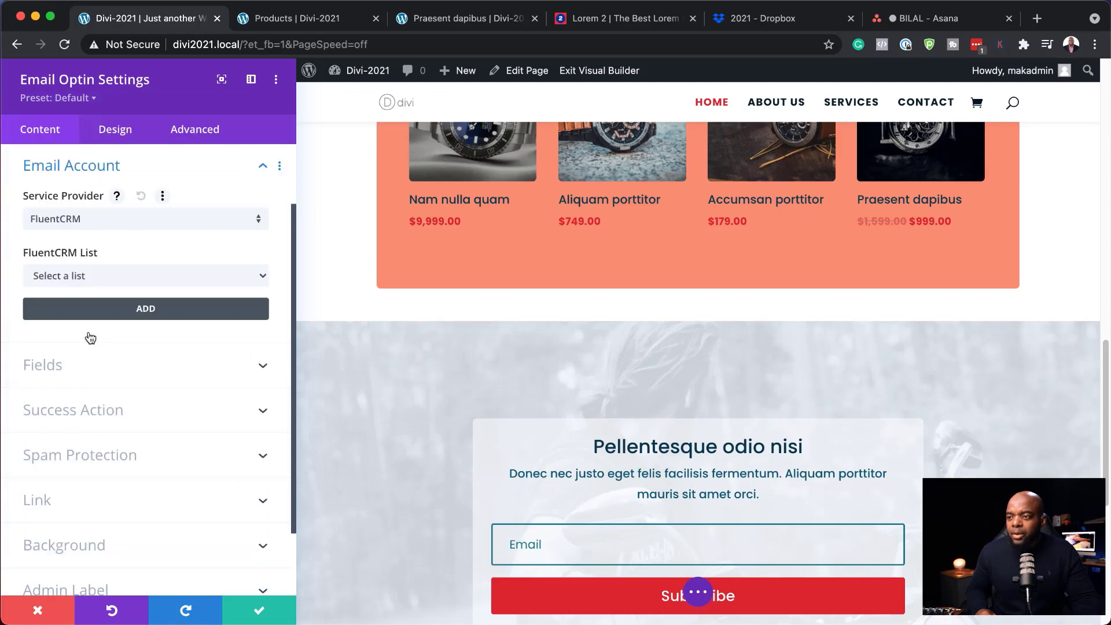
# - Add a new FluentCRM account to the opt-in module by entering an account name and submitting it
pyautogui.click(77, 276)
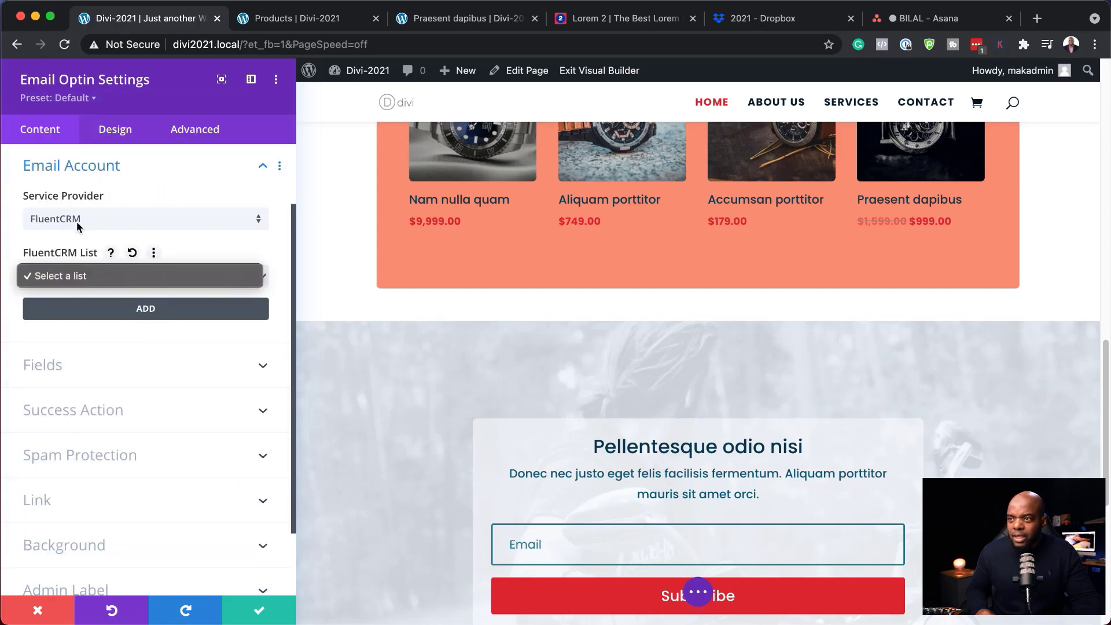
pyautogui.click(102, 275)
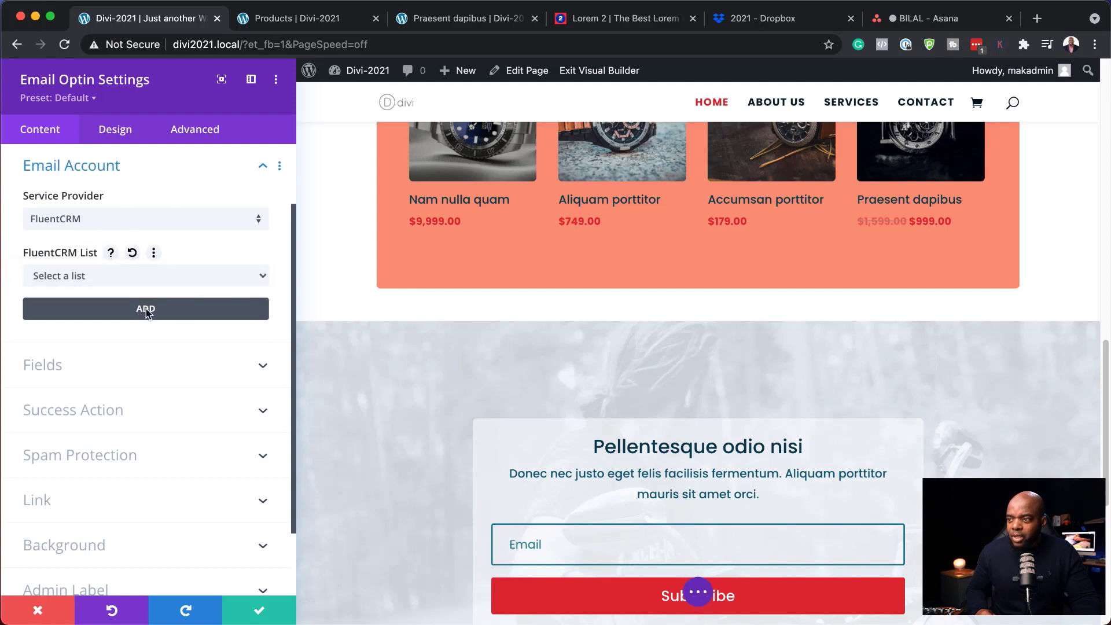
pyautogui.click(147, 309)
pyautogui.click(91, 269)
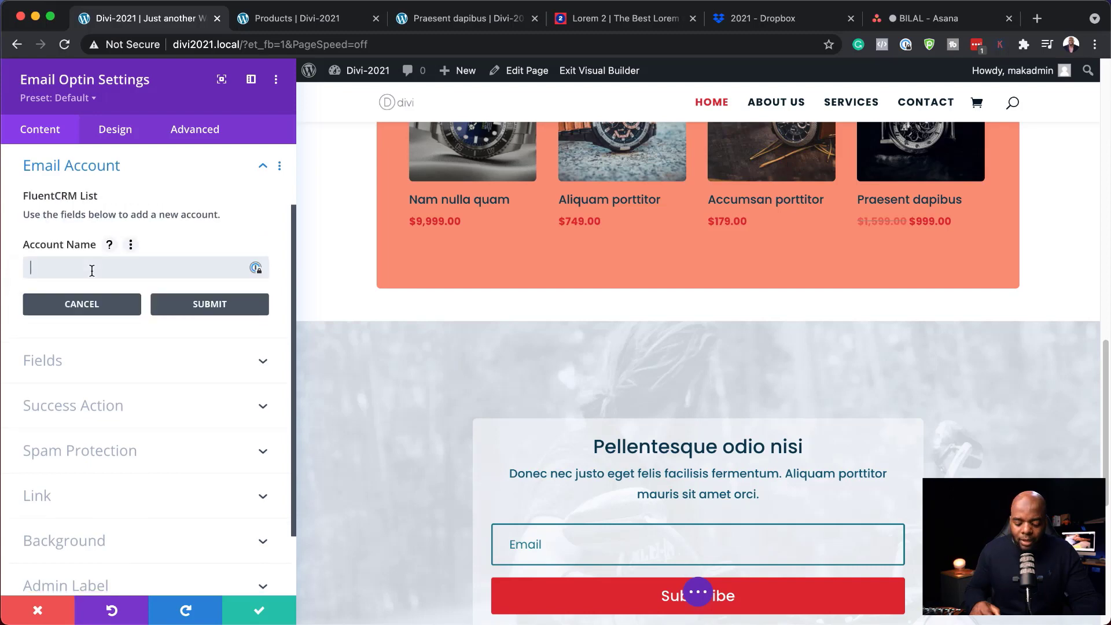
pyautogui.write('mak')
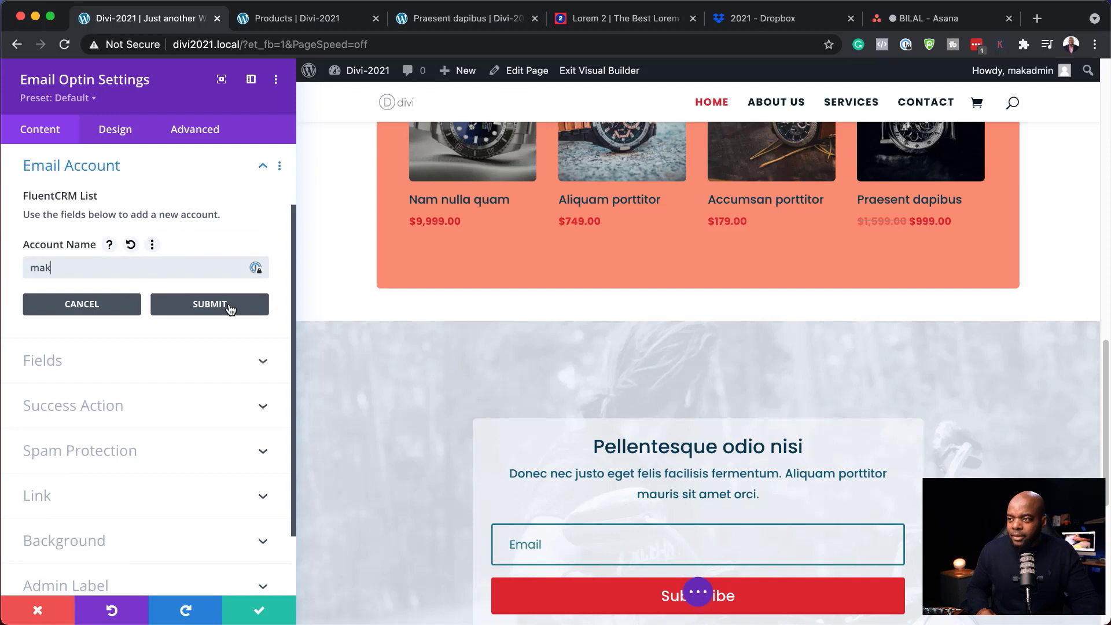
pyautogui.click(229, 307)
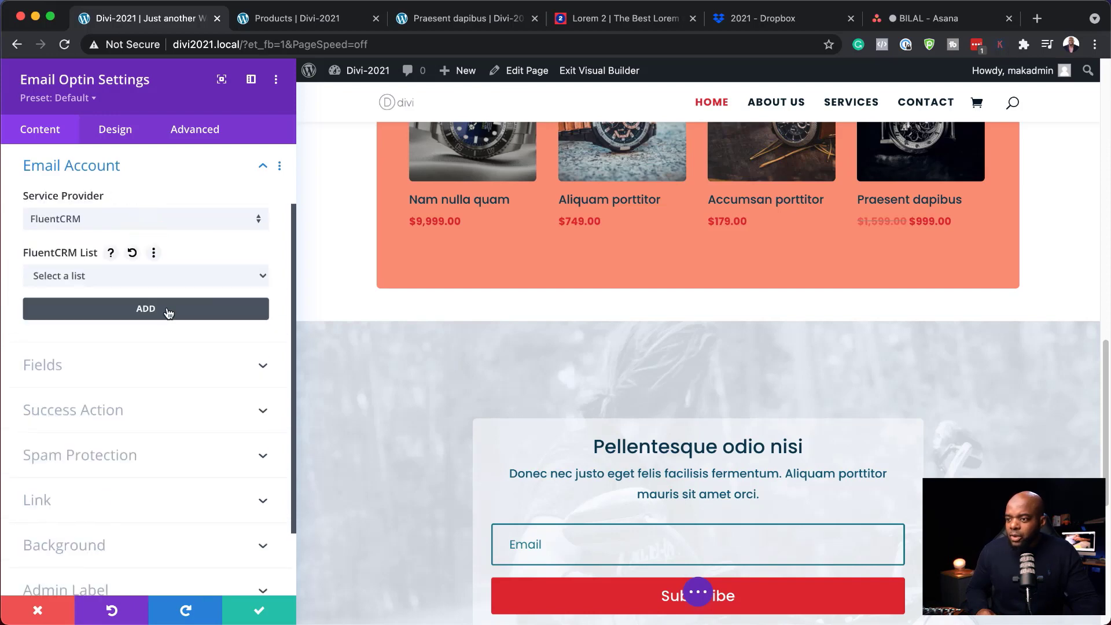
# - Set the email opt-in module's alignment to the right in its sizing options
pyautogui.click(119, 132)
pyautogui.click(82, 200)
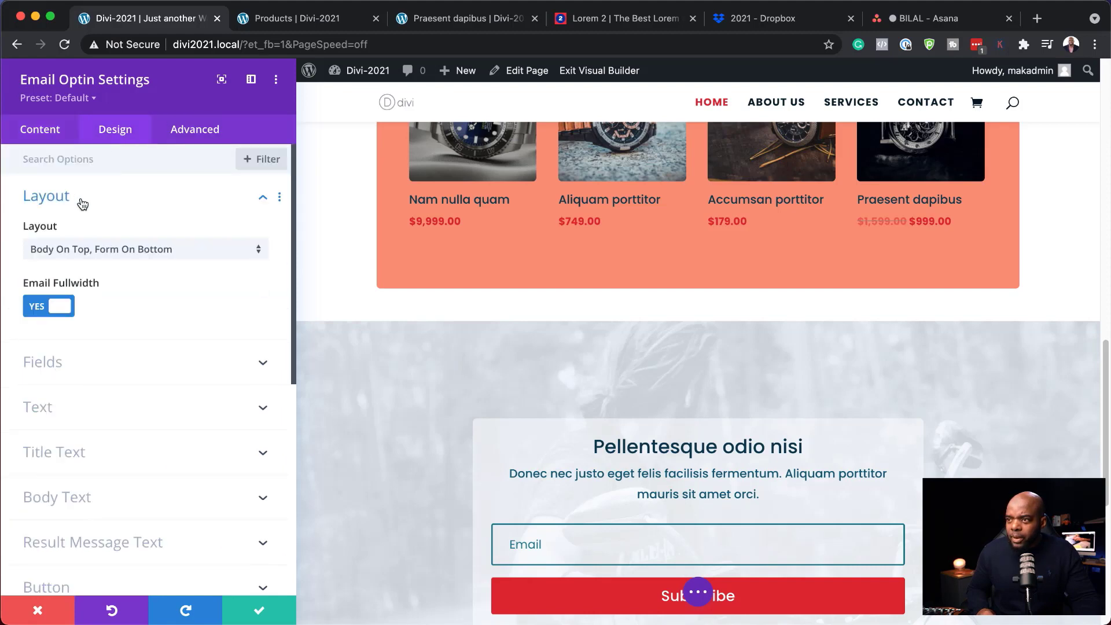
pyautogui.click(83, 200)
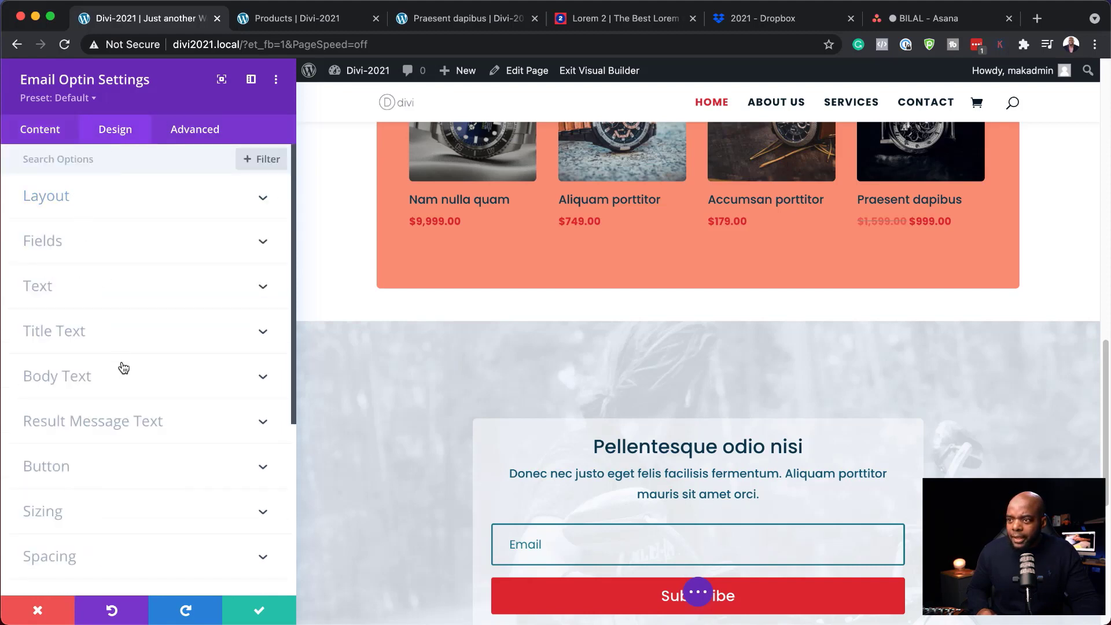
pyautogui.scroll(-1, 128, 381)
pyautogui.click(85, 498)
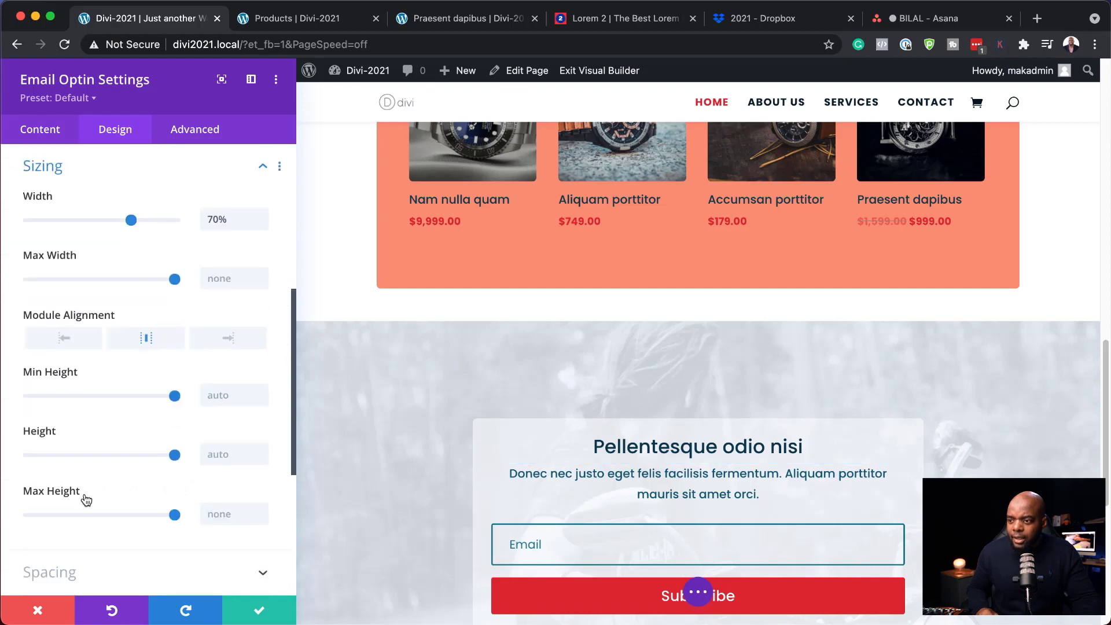
pyautogui.click(233, 339)
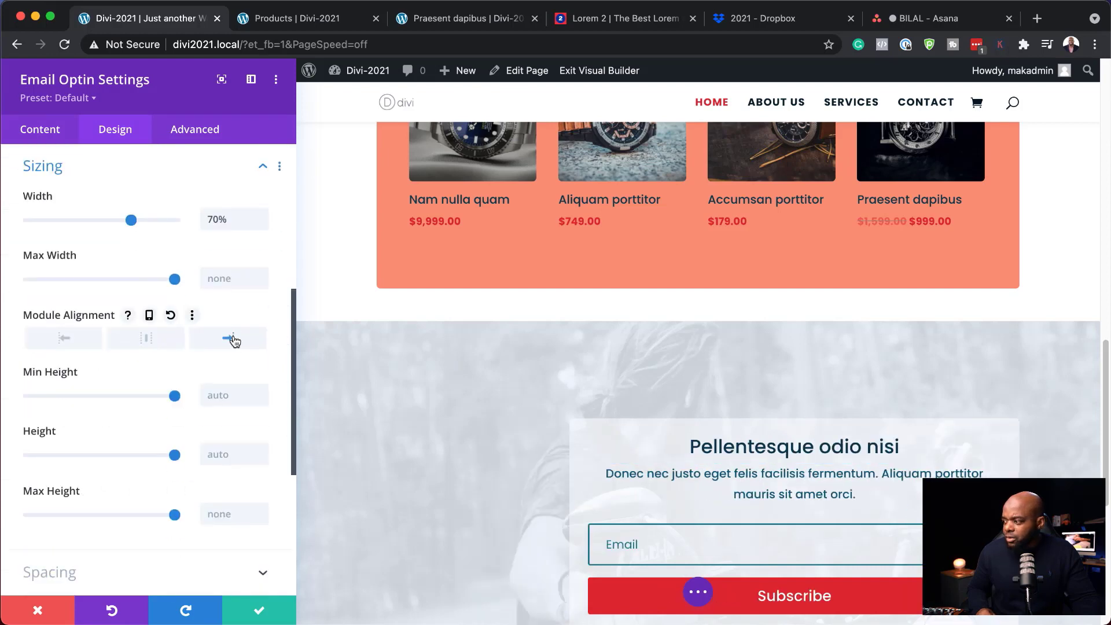
pyautogui.scroll(-3, 477, 283)
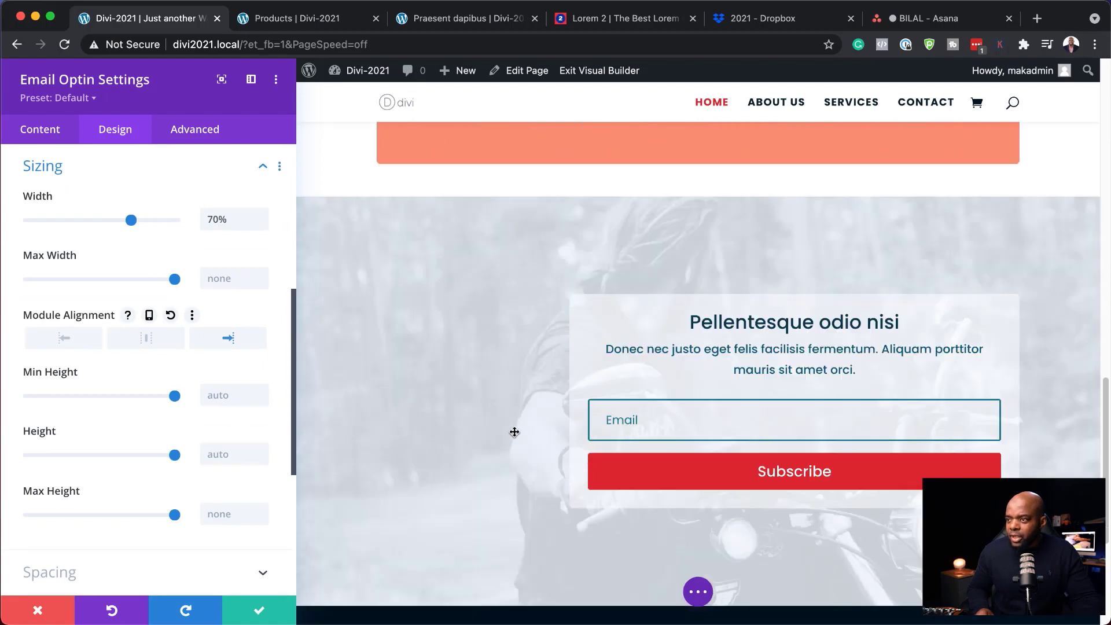
# - Save the opt-in module's settings and insert a Video module in the empty column beside it
pyautogui.click(259, 609)
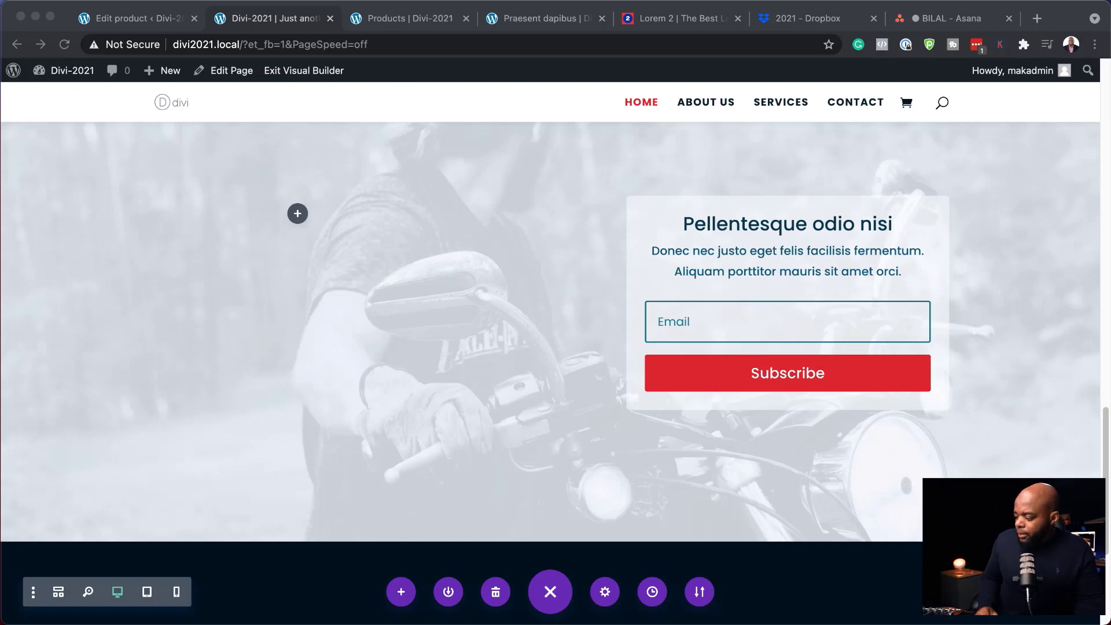
pyautogui.click(298, 214)
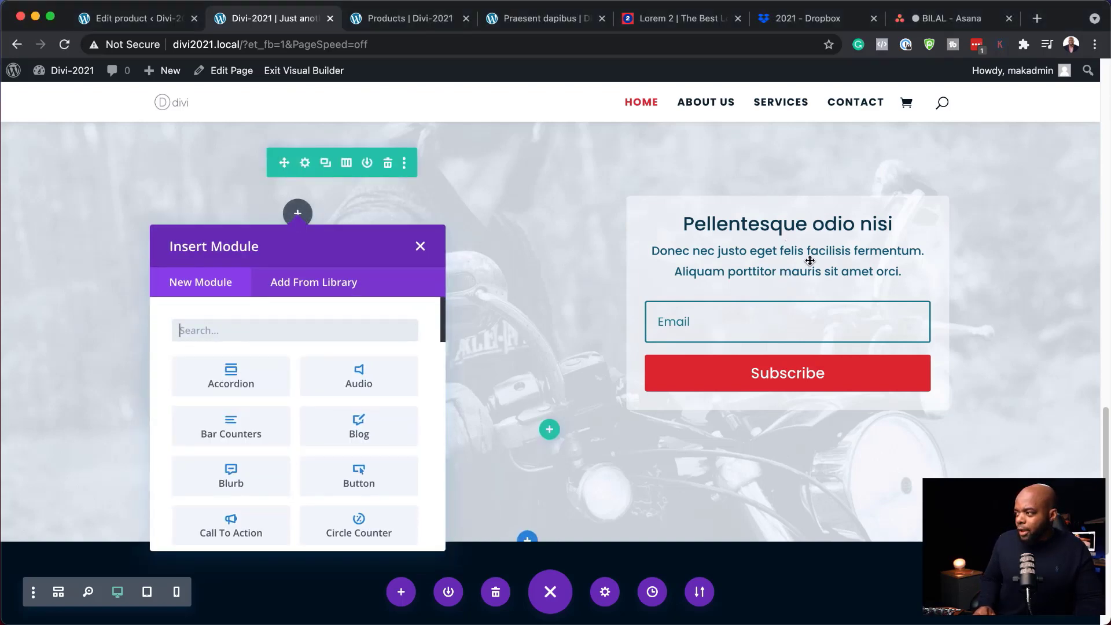
pyautogui.click(245, 320)
pyautogui.write('vi')
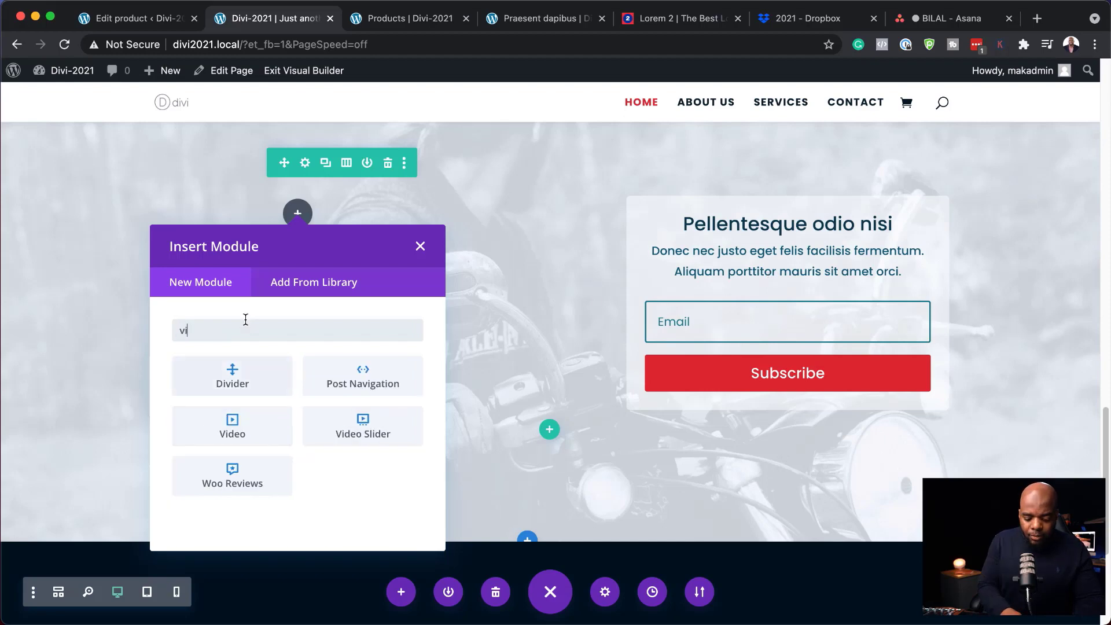
pyautogui.write('deo')
pyautogui.click(232, 374)
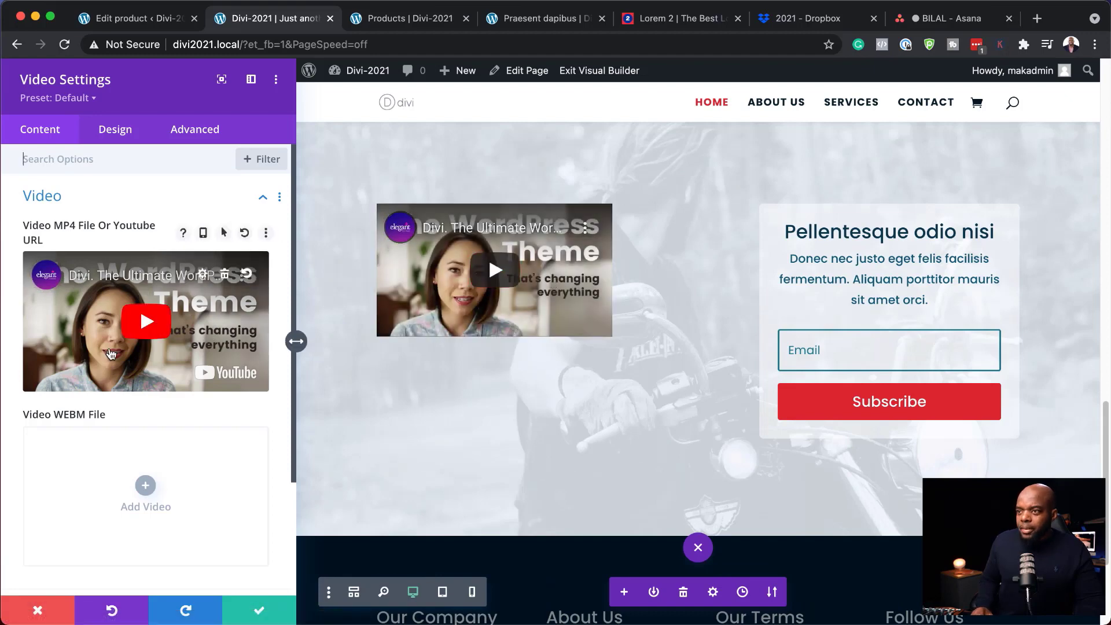
# - Set the video's overlay image to the photo of two women sitting on a car roof and save the module
pyautogui.click(97, 158)
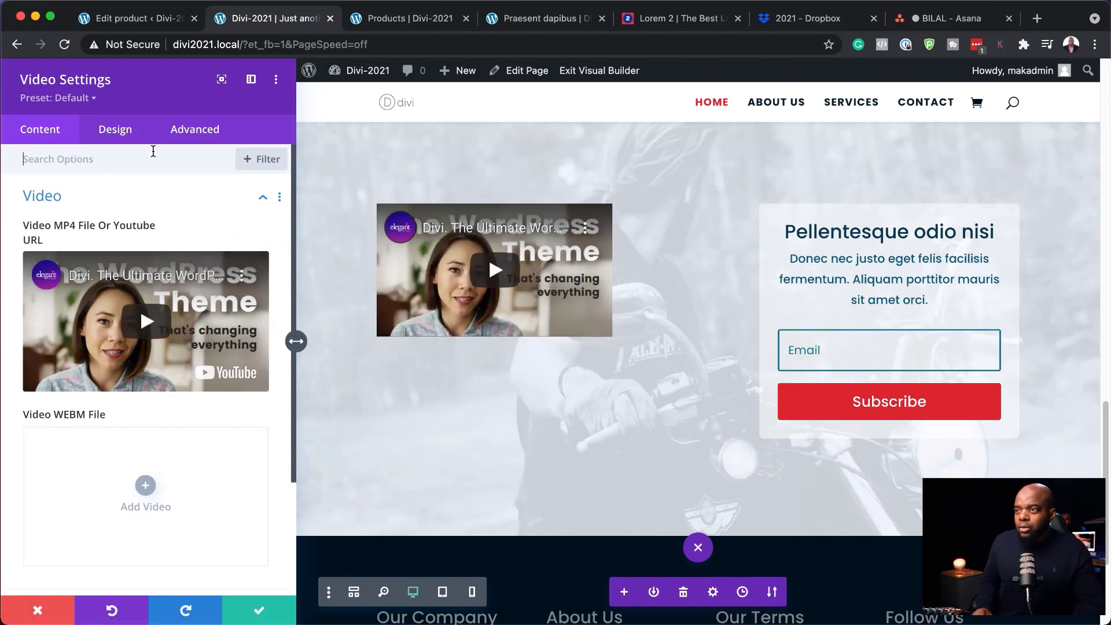
pyautogui.scroll(-3, 182, 451)
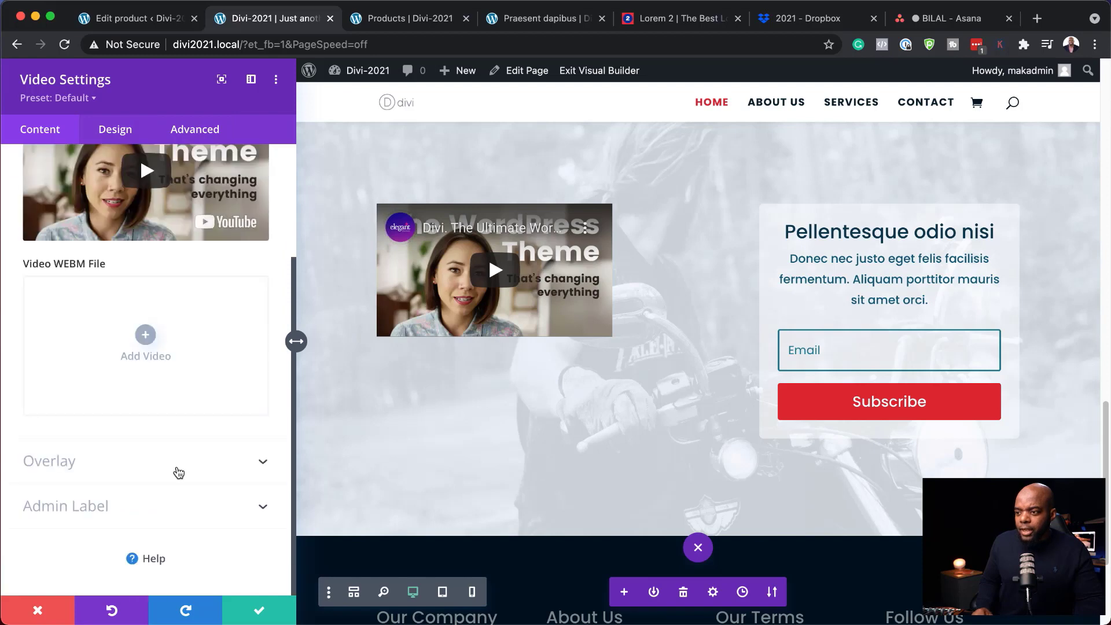
pyautogui.click(179, 473)
pyautogui.click(146, 347)
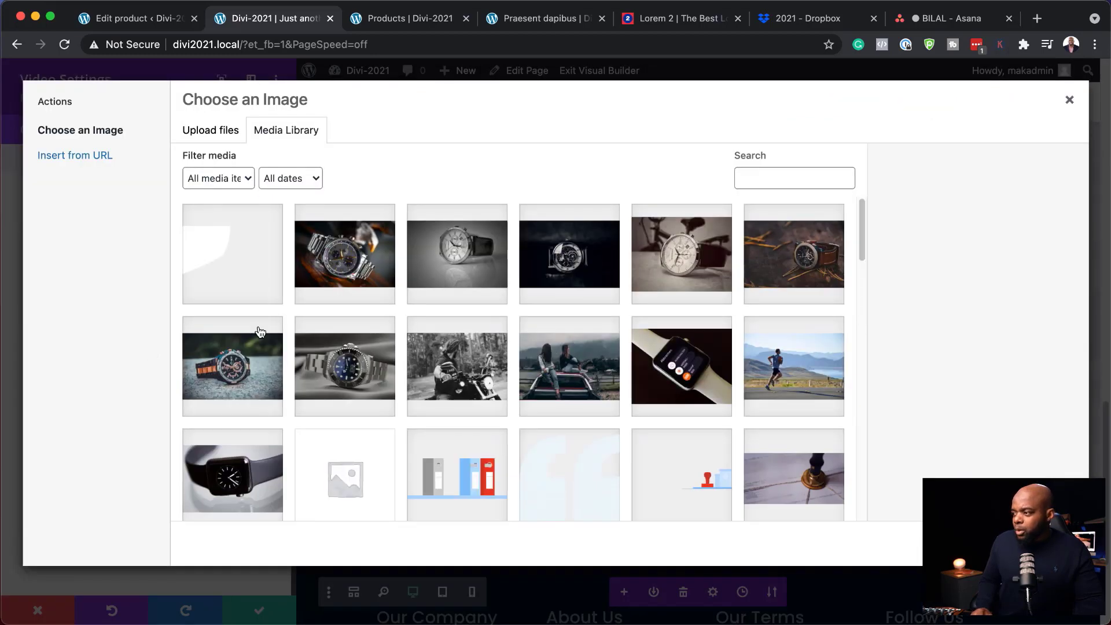
pyautogui.click(596, 379)
pyautogui.click(1038, 543)
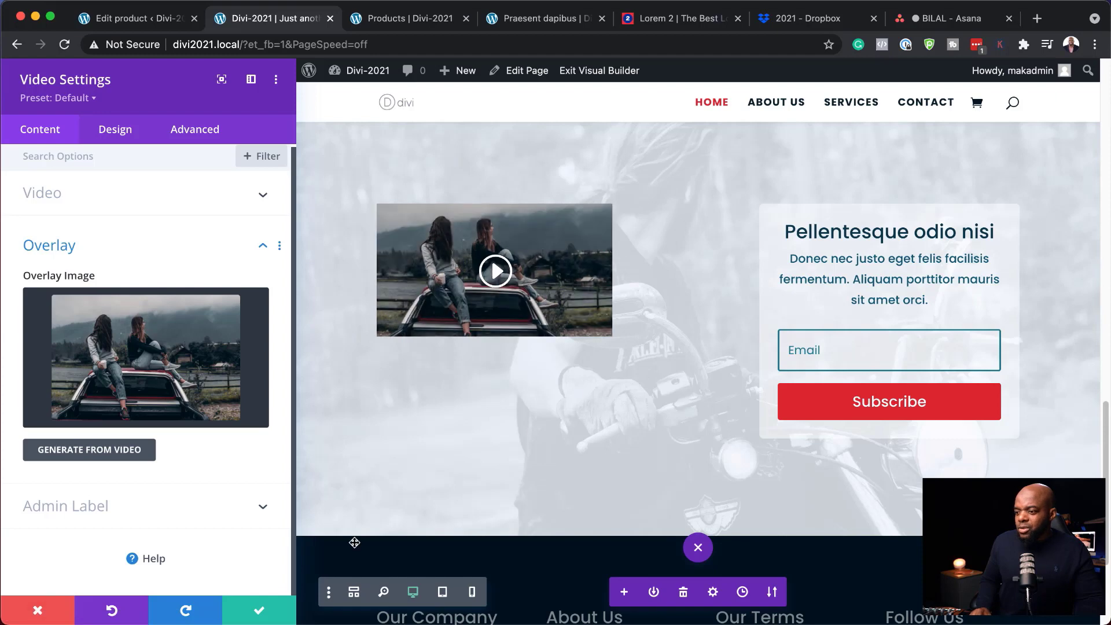
pyautogui.click(260, 616)
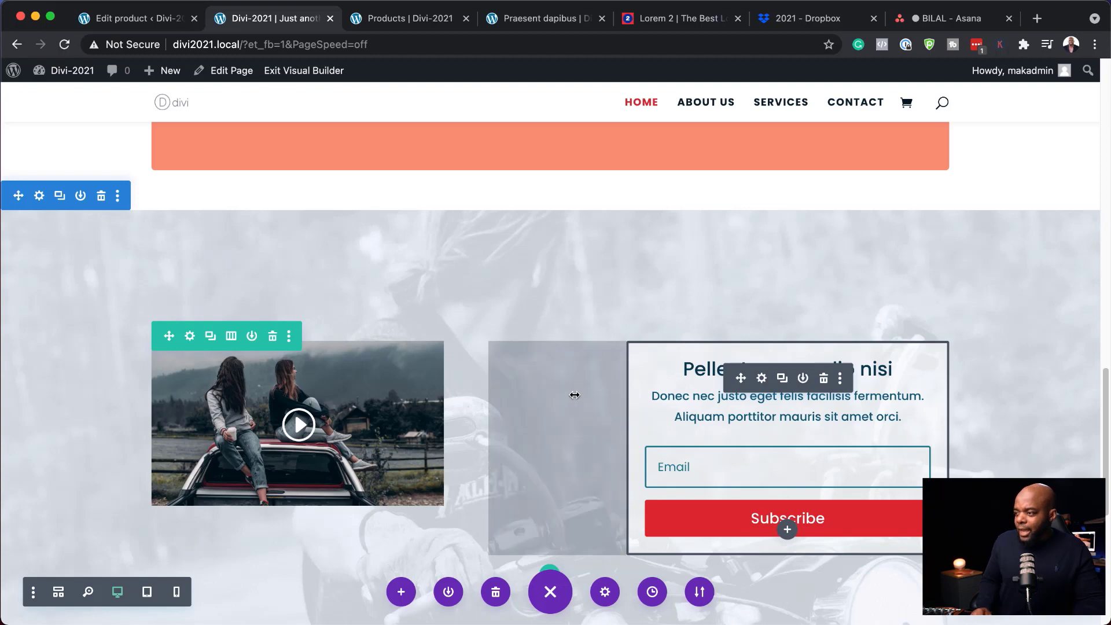
# - Set the email opt-in module's width to 80% with centred alignment and save it
pyautogui.click(762, 380)
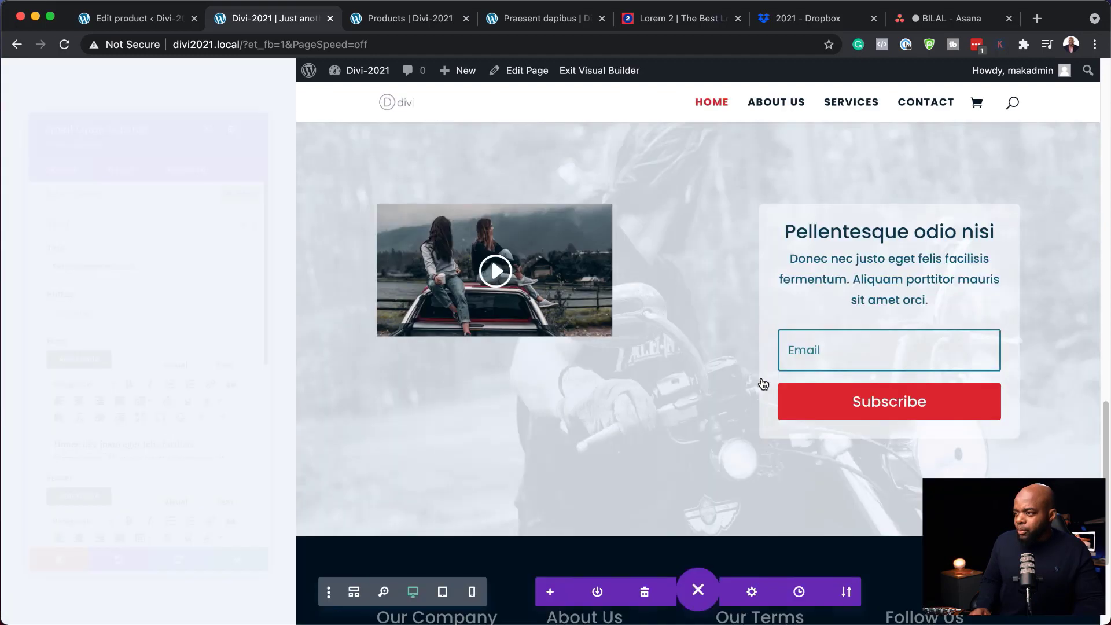
pyautogui.click(120, 134)
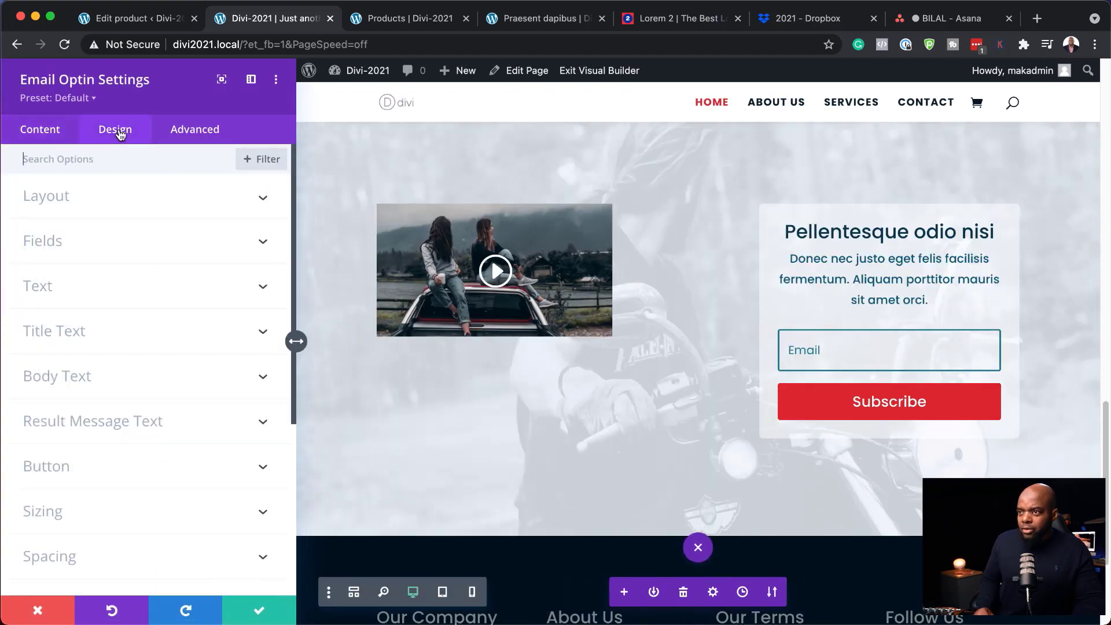
pyautogui.click(66, 203)
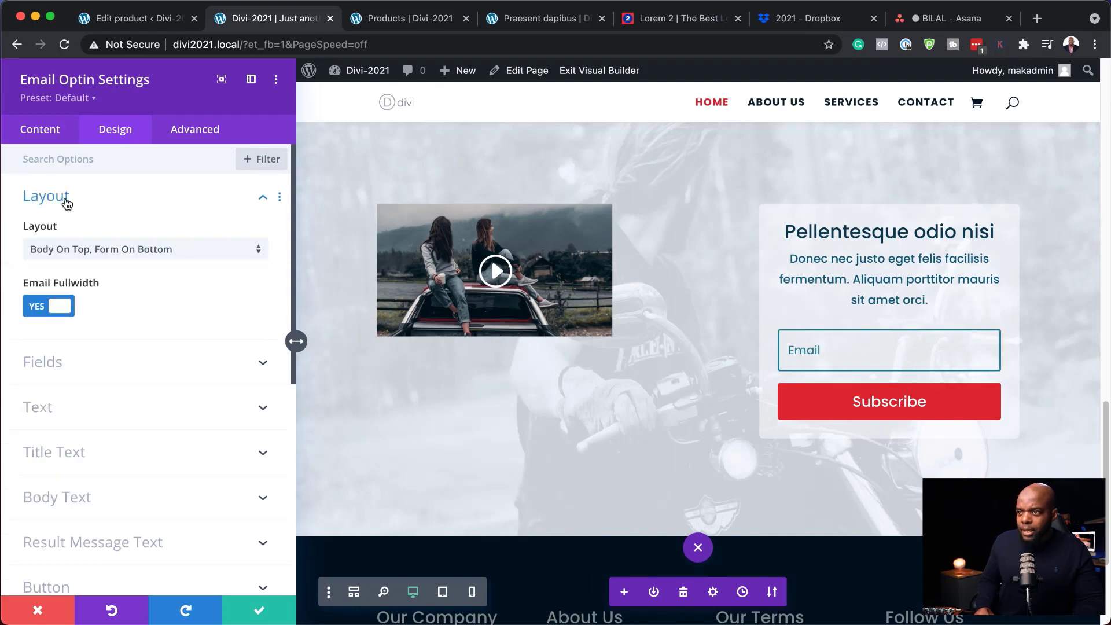
pyautogui.click(66, 203)
pyautogui.scroll(-1, 117, 485)
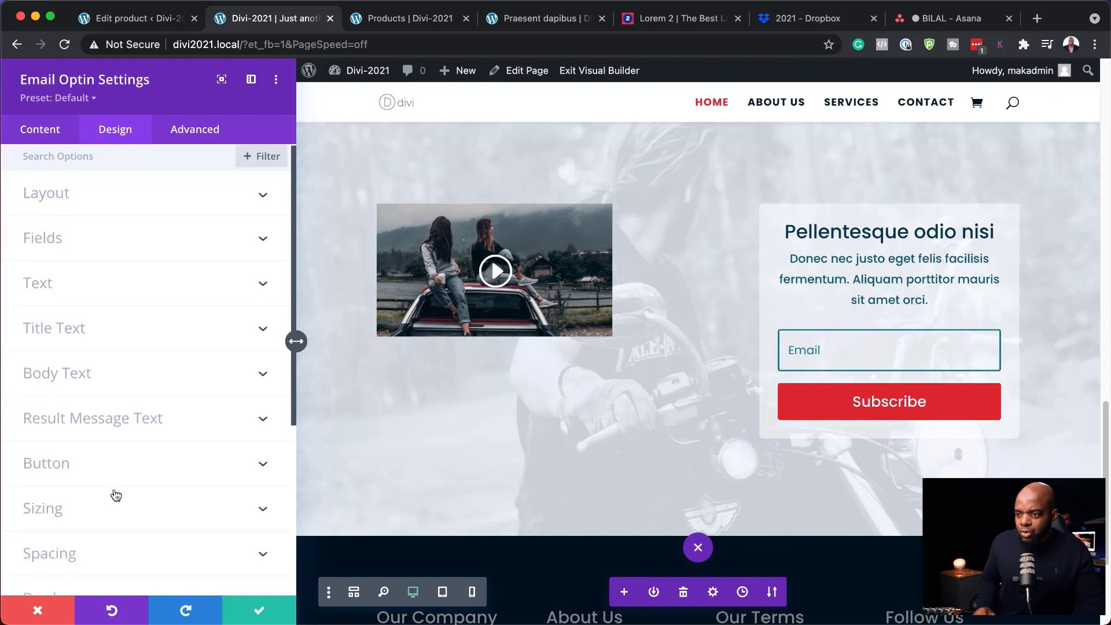
pyautogui.click(112, 509)
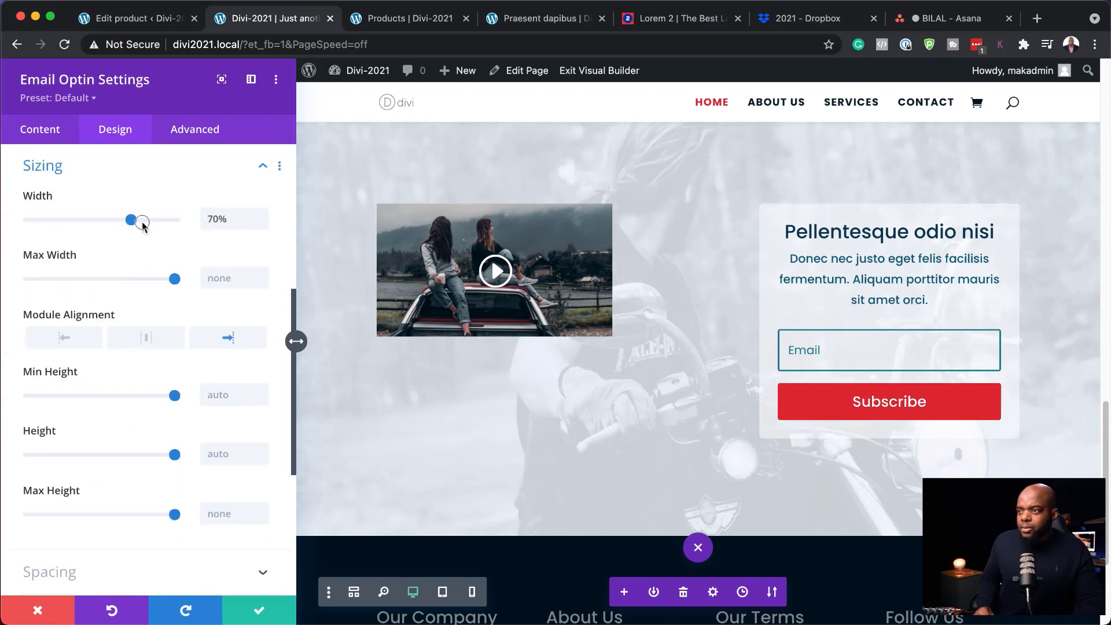
pyautogui.moveTo(142, 224)
pyautogui.mouseDown()
pyautogui.moveTo(175, 225)
pyautogui.moveTo(146, 225)
pyautogui.mouseUp()
pyautogui.click(147, 342)
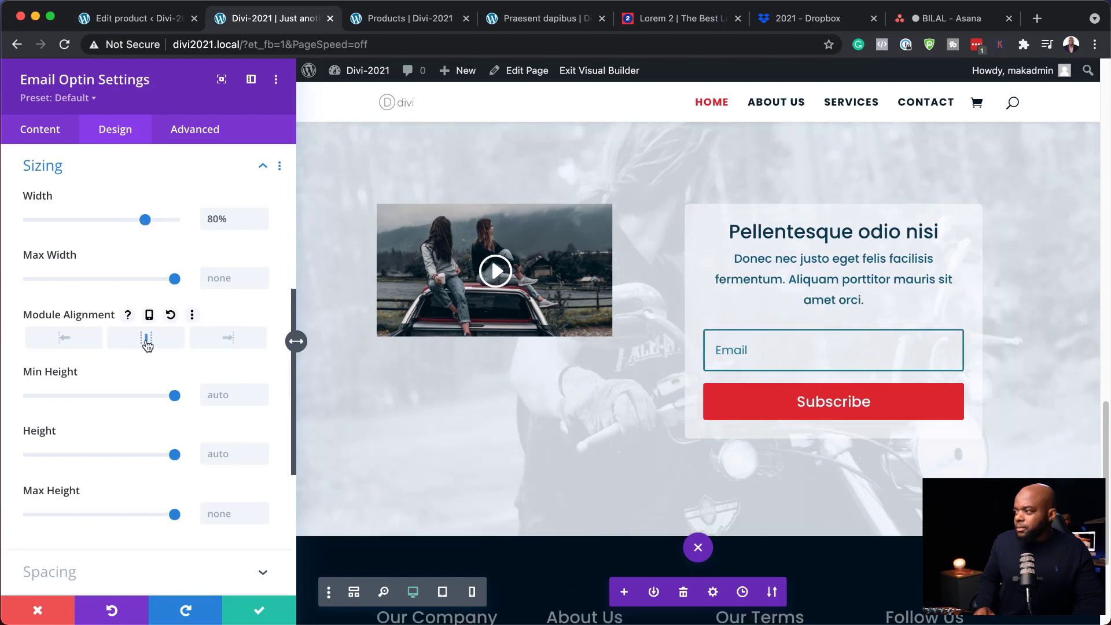
pyautogui.scroll(6, 141, 354)
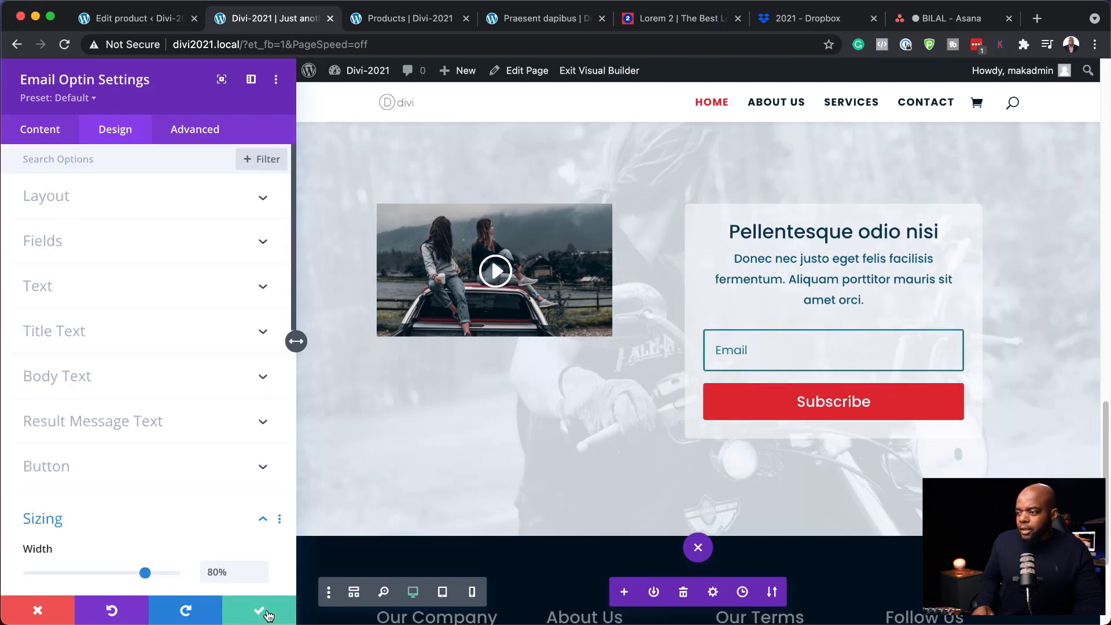
pyautogui.click(257, 609)
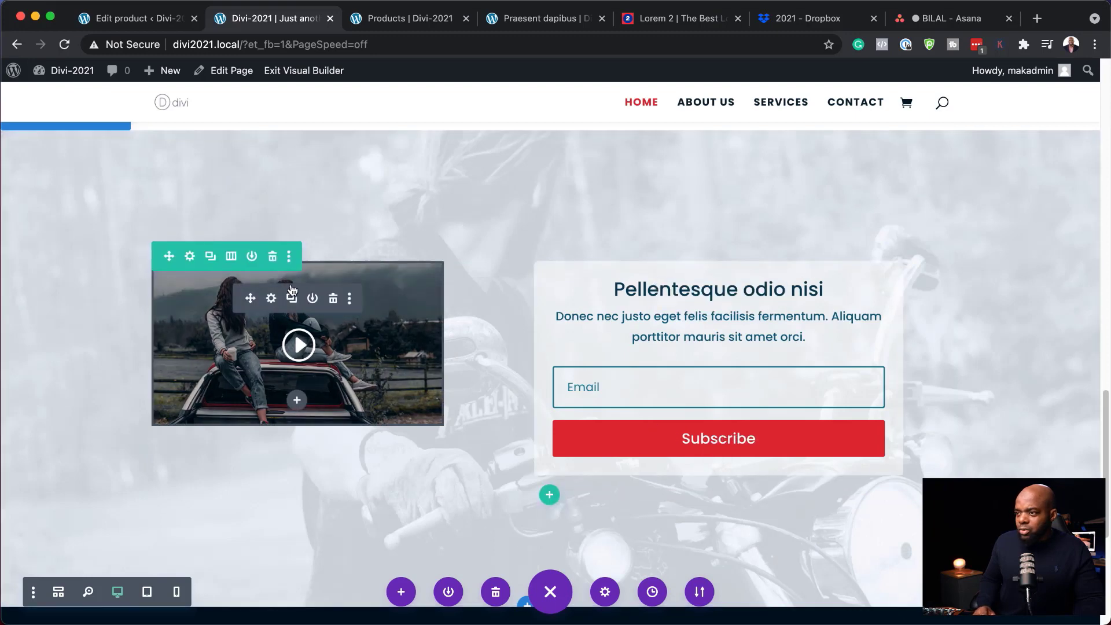
# - Enable a custom gutter width of 1 for the row holding the video and opt-in form, and save the row
pyautogui.click(191, 259)
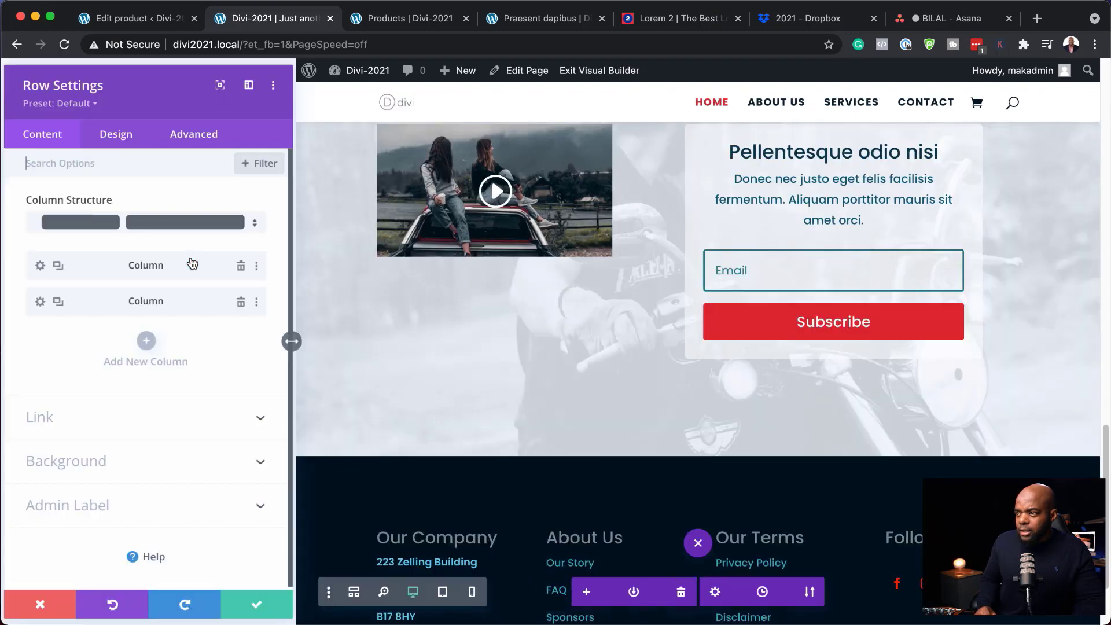
pyautogui.click(122, 130)
pyautogui.click(67, 206)
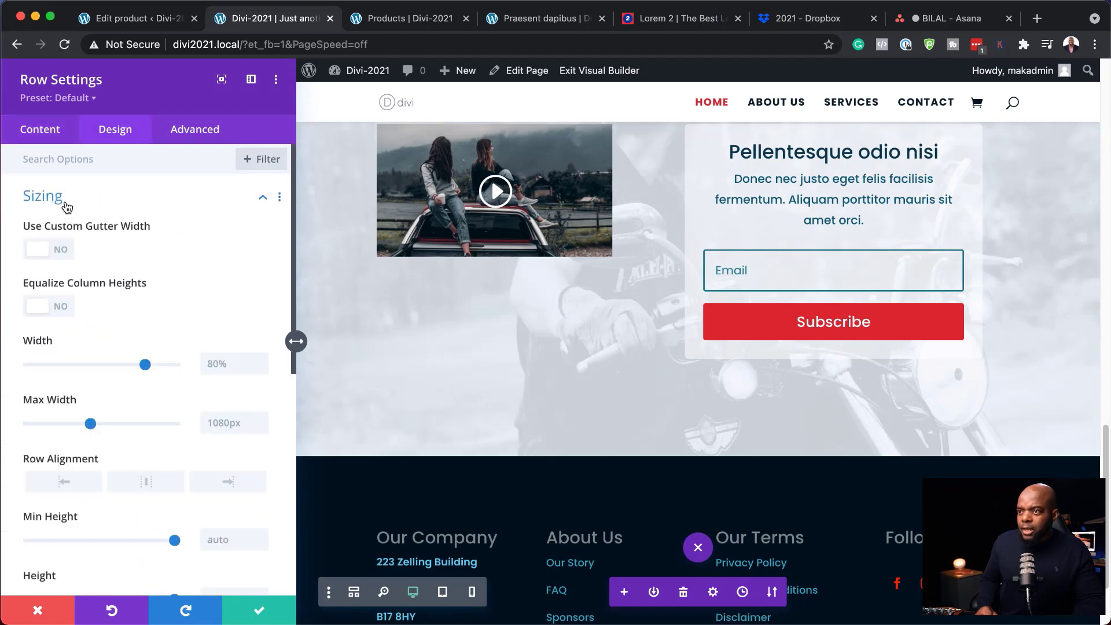
pyautogui.click(69, 252)
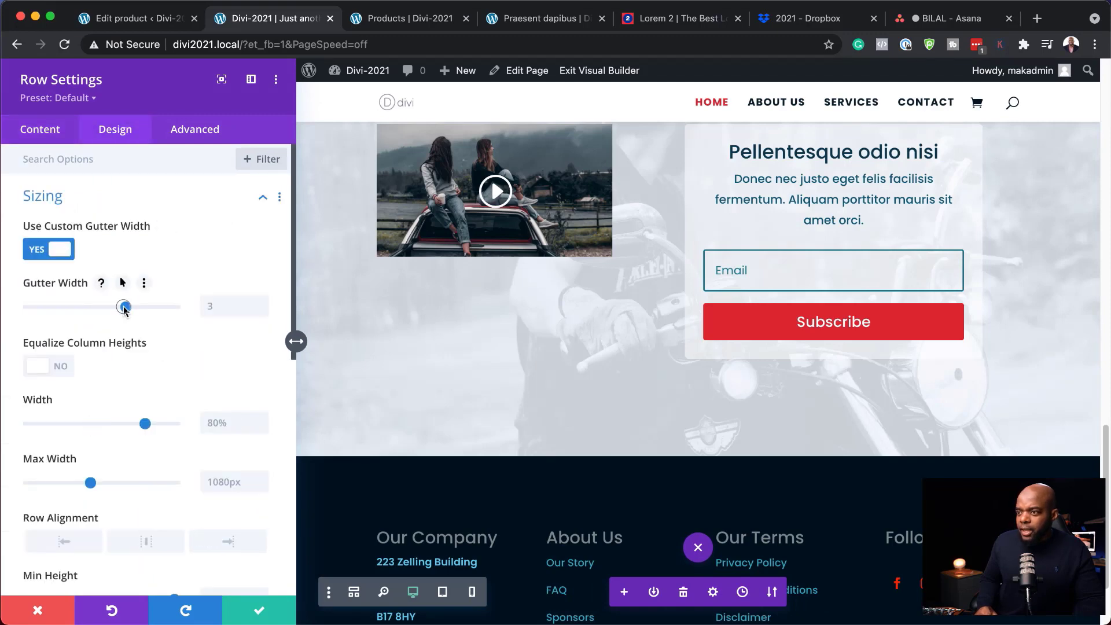
pyautogui.moveTo(124, 307); pyautogui.dragTo(40, 316)
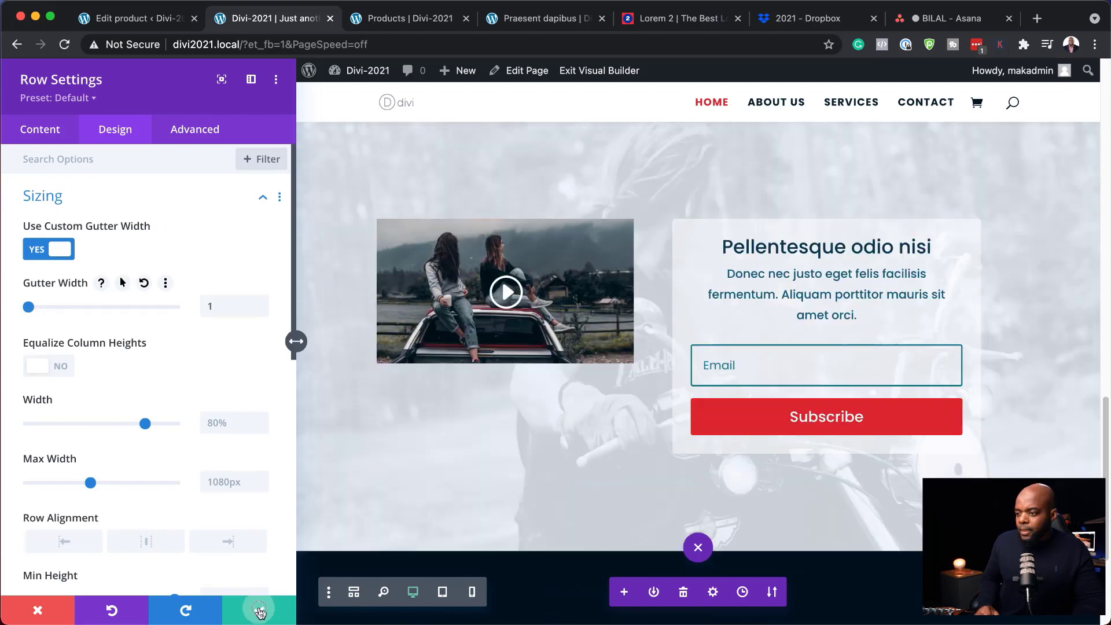
pyautogui.click(256, 610)
# - Insert a Text module below the video and replace its placeholder body with "Praesent dapibus"
pyautogui.scroll(-2, 1004, 328)
pyautogui.scroll(-1, 1004, 329)
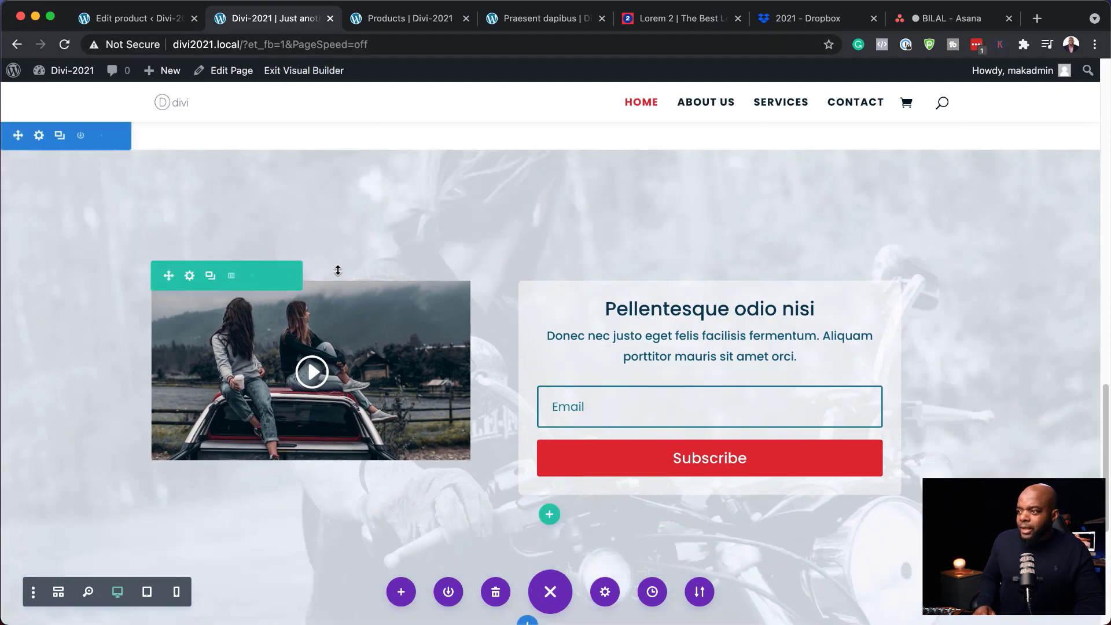
pyautogui.click(311, 436)
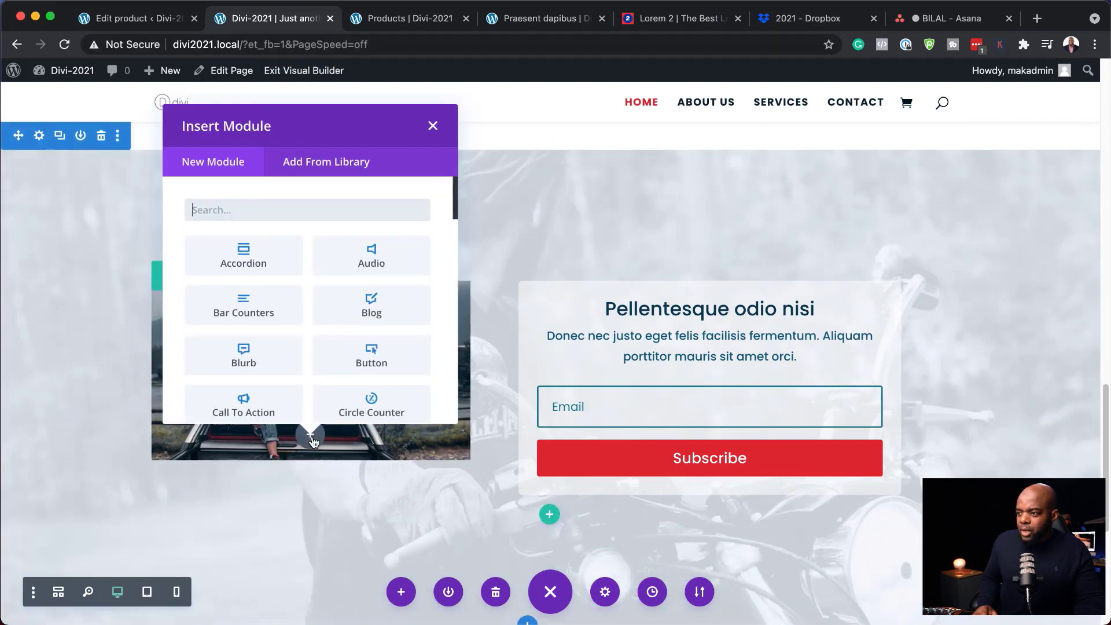
pyautogui.write('text')
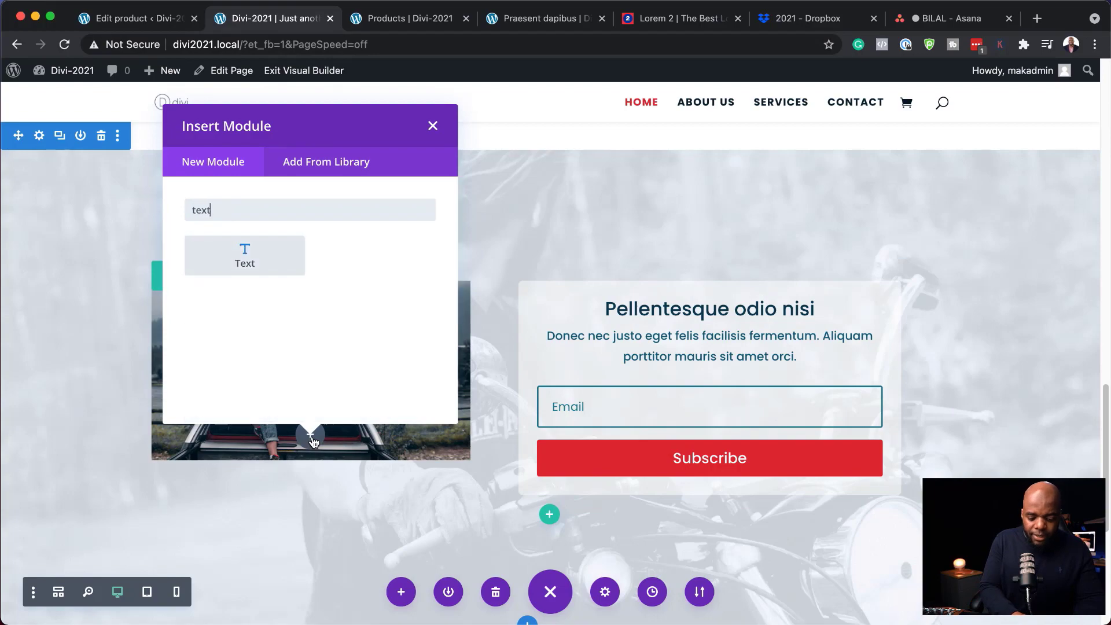
pyautogui.click(245, 255)
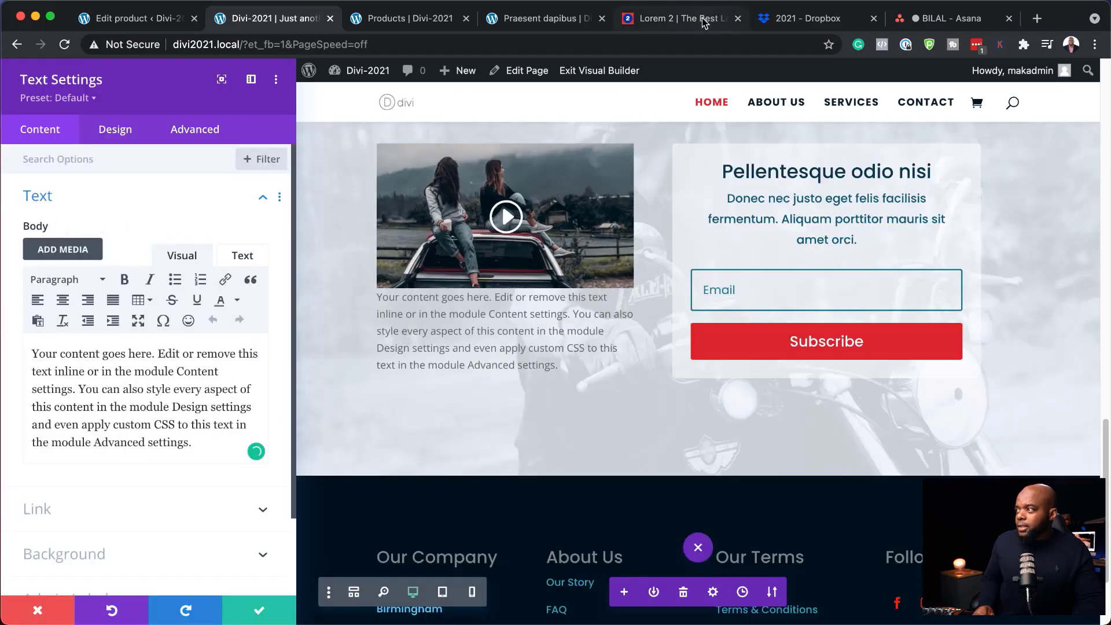
pyautogui.click(677, 18)
pyautogui.click(529, 357)
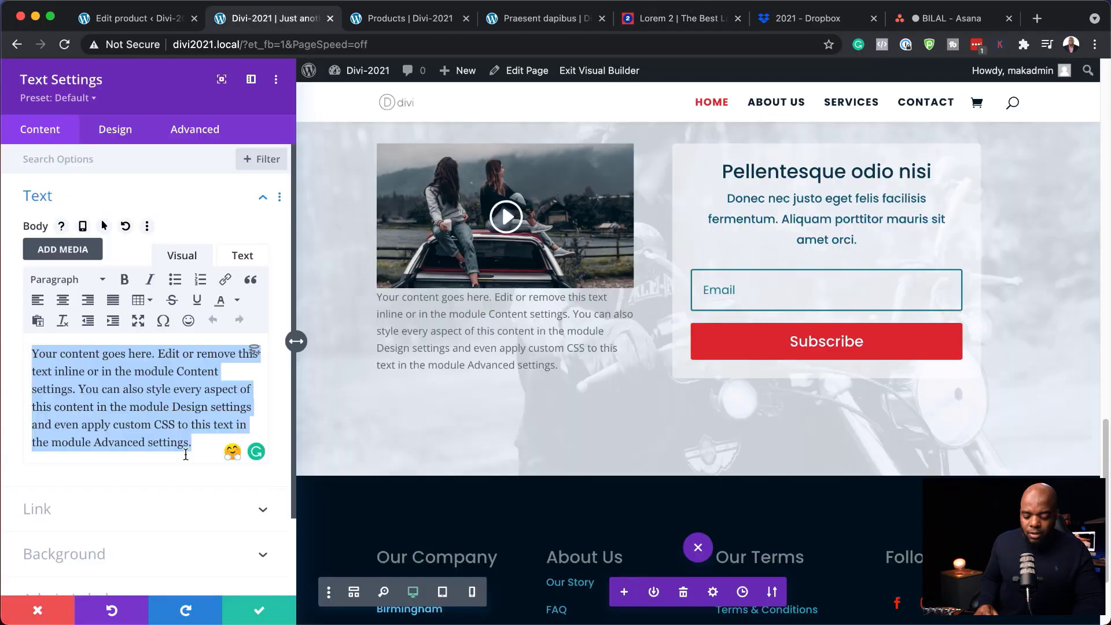
pyautogui.write('Praesent dapibus')
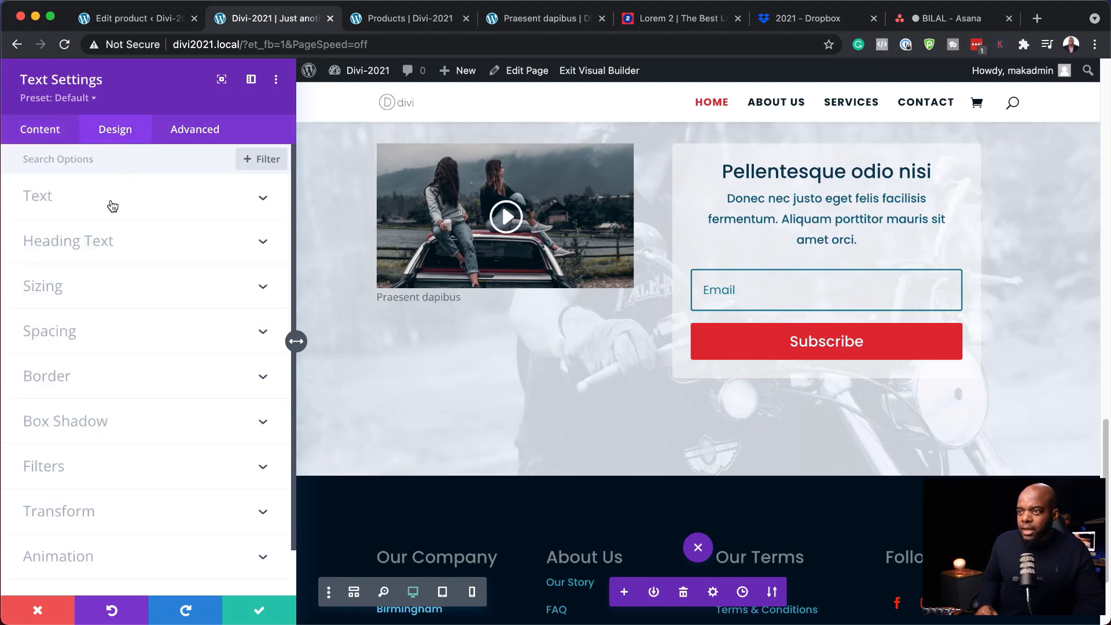
# - Style the module's text as uppercase Poppins at 18px in dark blue #0a3a4e, and save it
pyautogui.click(112, 206)
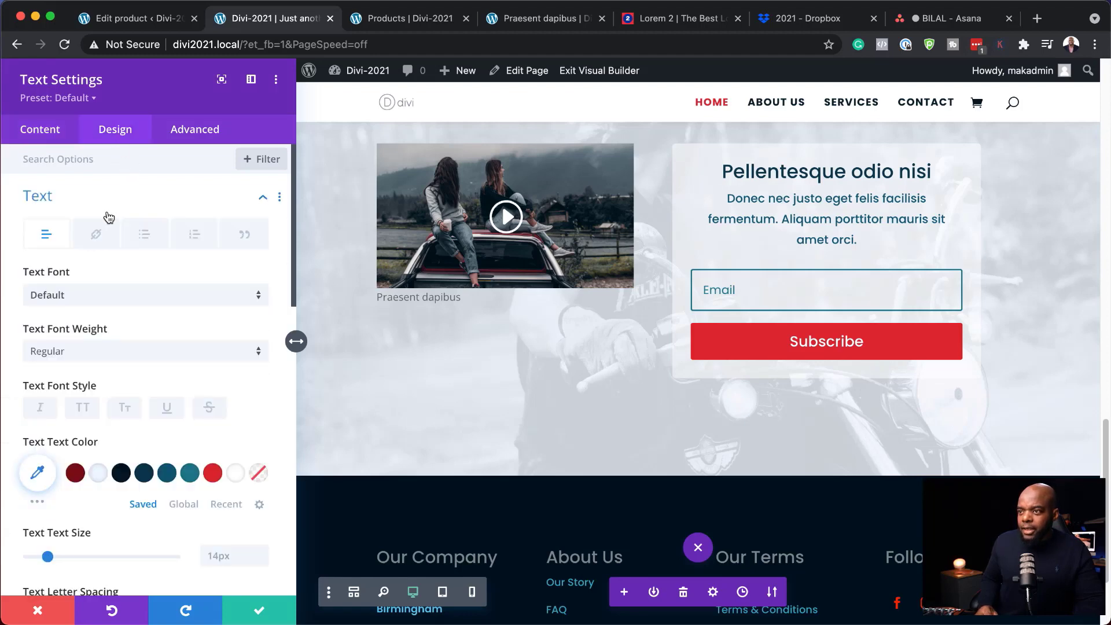
pyautogui.click(93, 302)
pyautogui.click(94, 238)
pyautogui.click(83, 409)
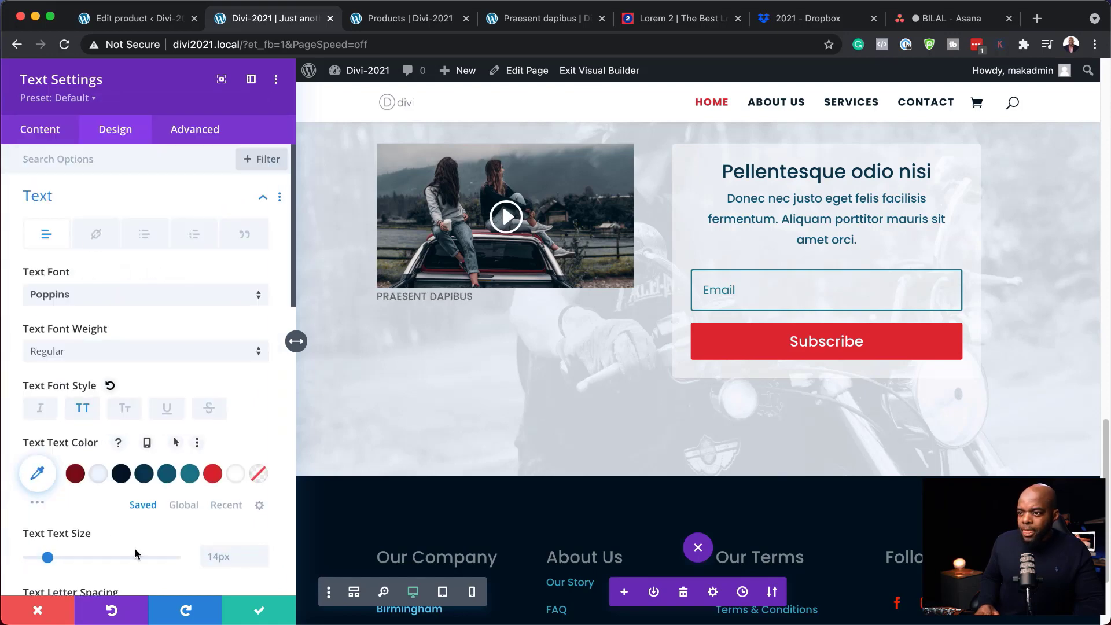
pyautogui.moveTo(48, 558); pyautogui.dragTo(53, 557)
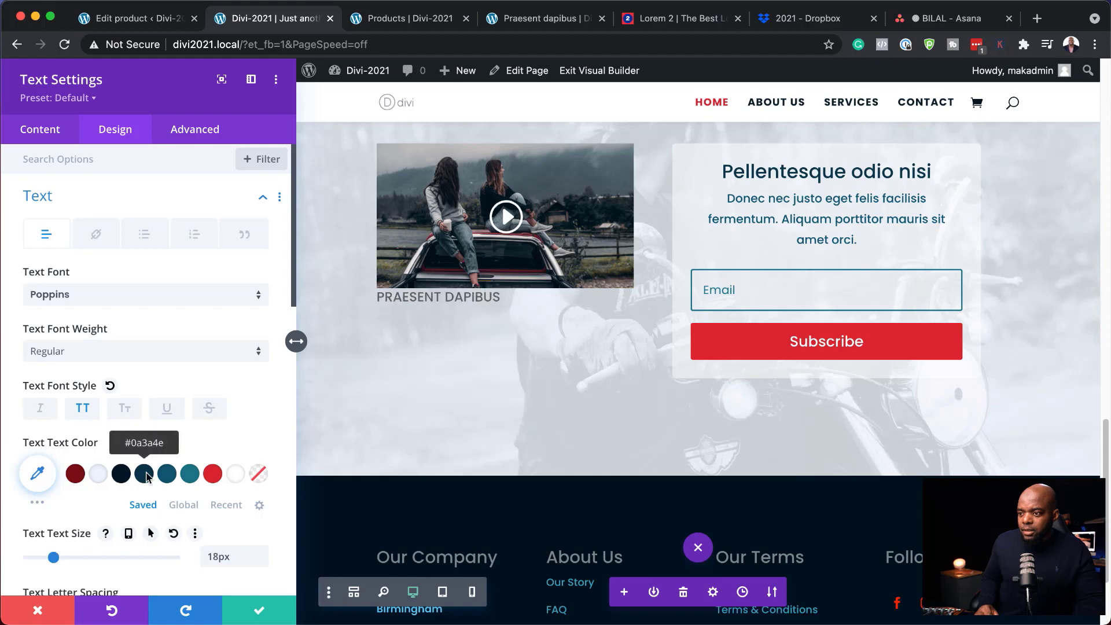
pyautogui.click(144, 474)
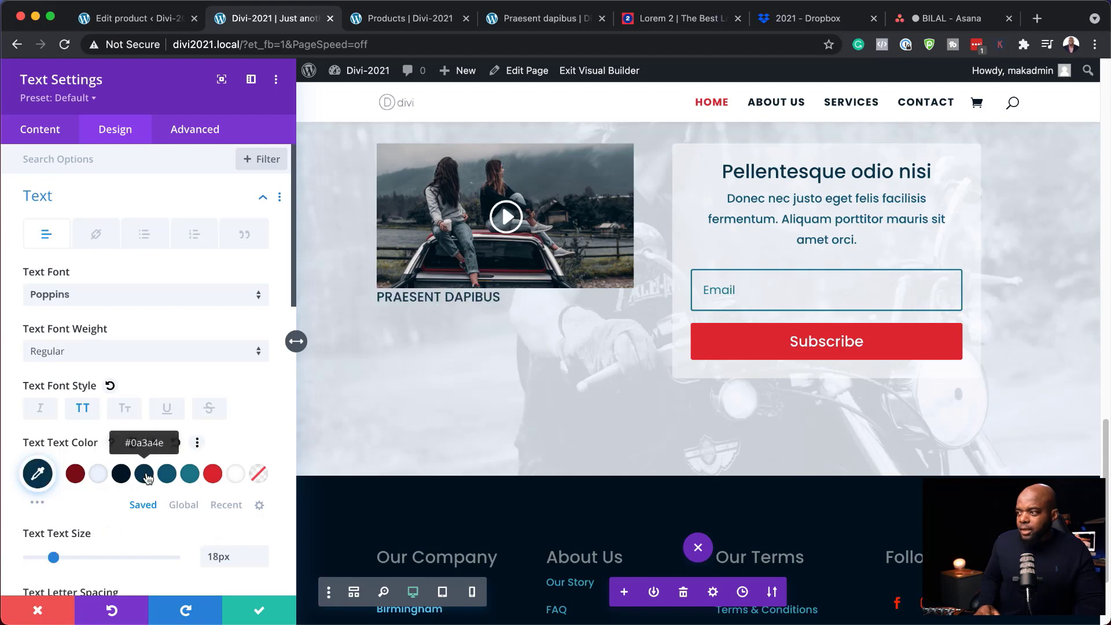
pyautogui.click(259, 610)
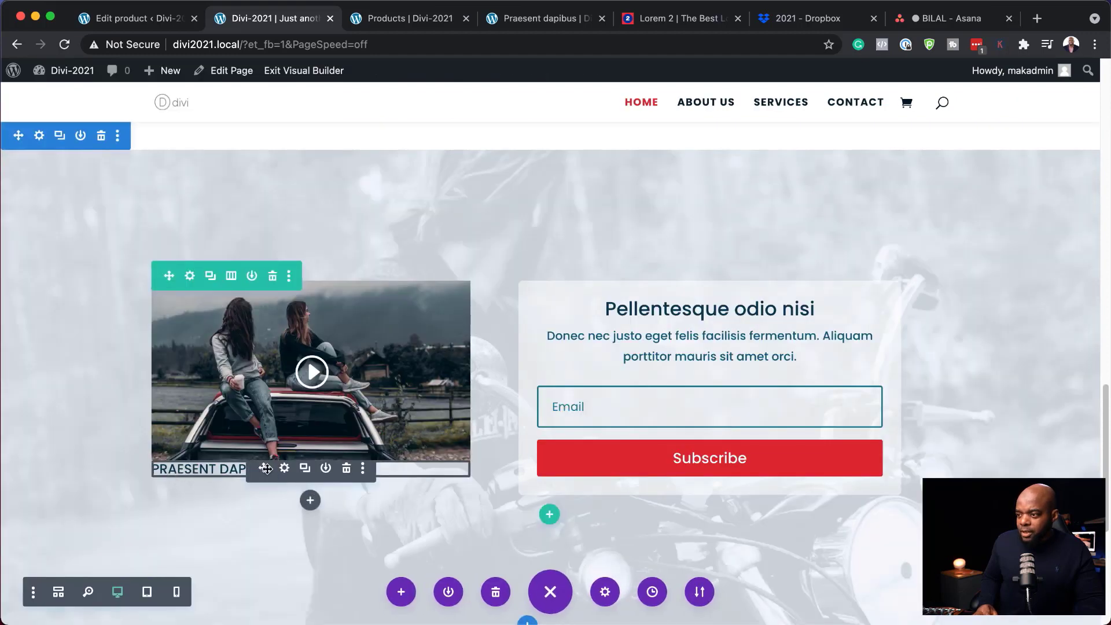
# - Move the "Praesent dapibus" text module above the video, set its bottom margin to 12px, and save the module
pyautogui.moveTo(263, 468); pyautogui.dragTo(283, 289)
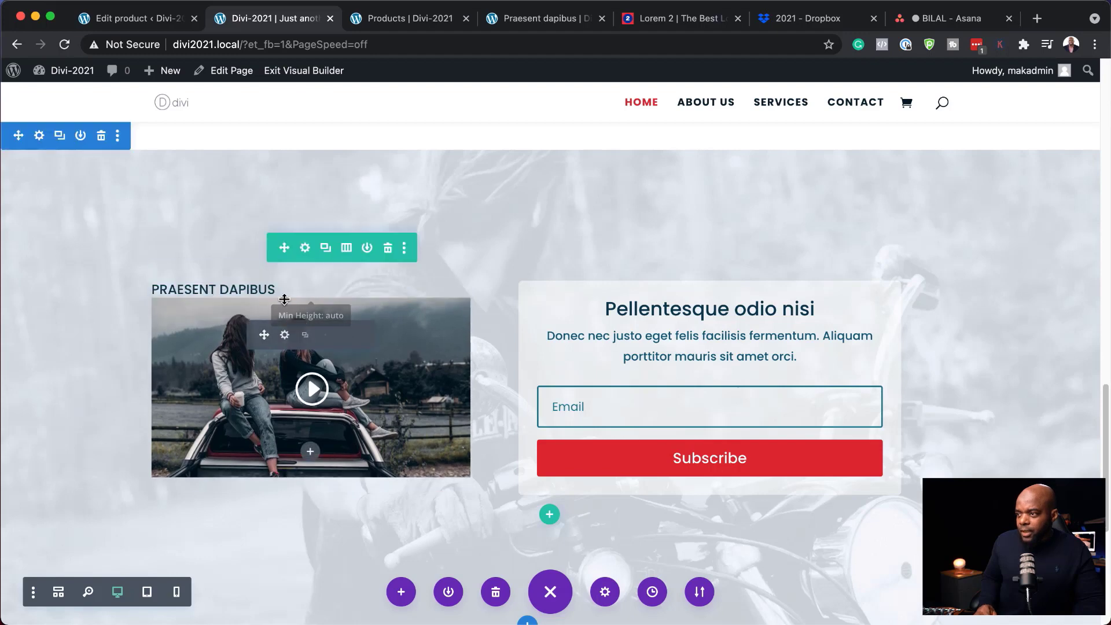
pyautogui.click(283, 289)
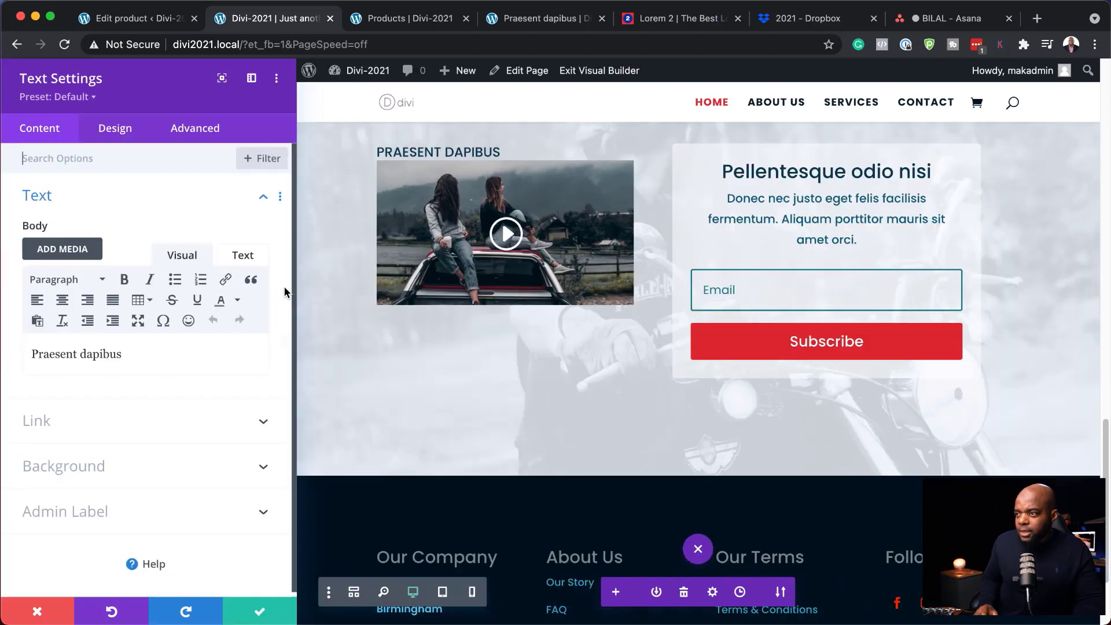
pyautogui.click(113, 130)
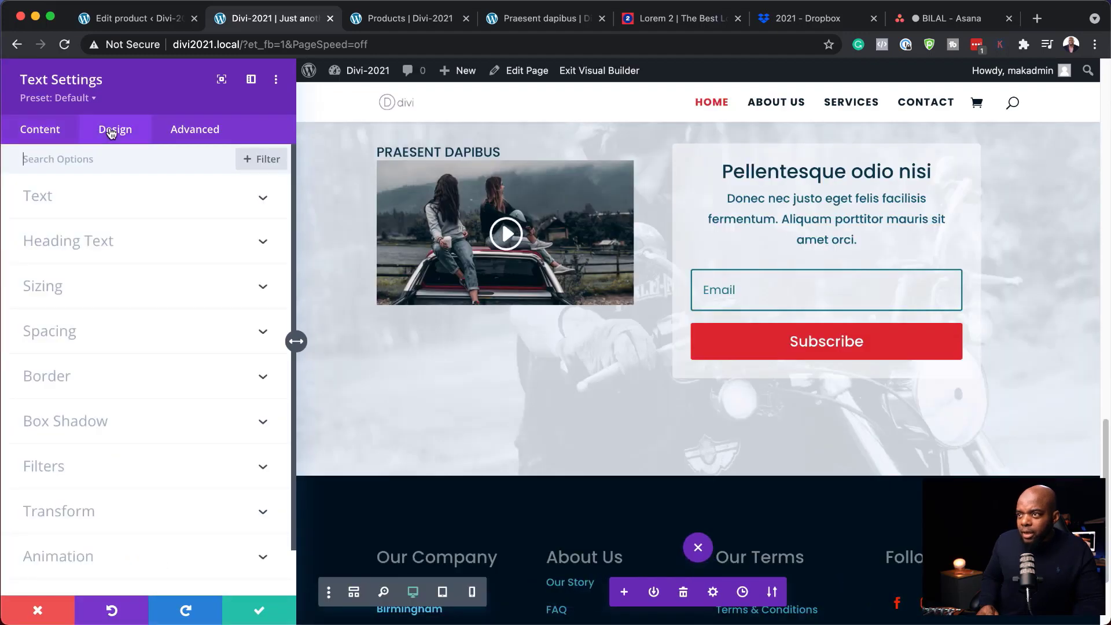
pyautogui.click(66, 333)
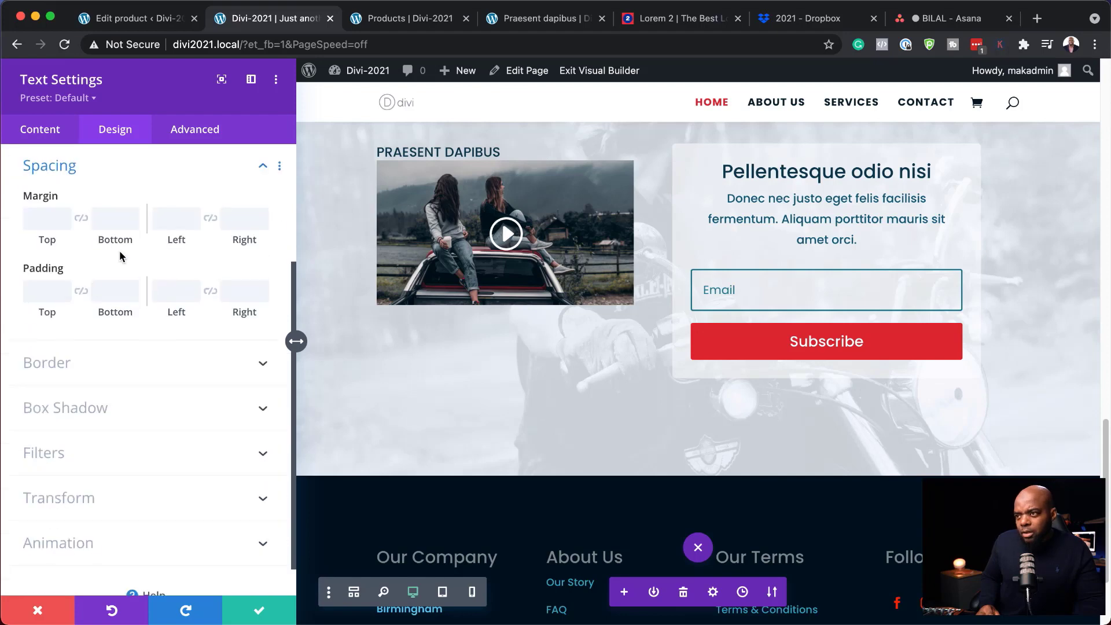
pyautogui.moveTo(123, 243); pyautogui.dragTo(129, 244)
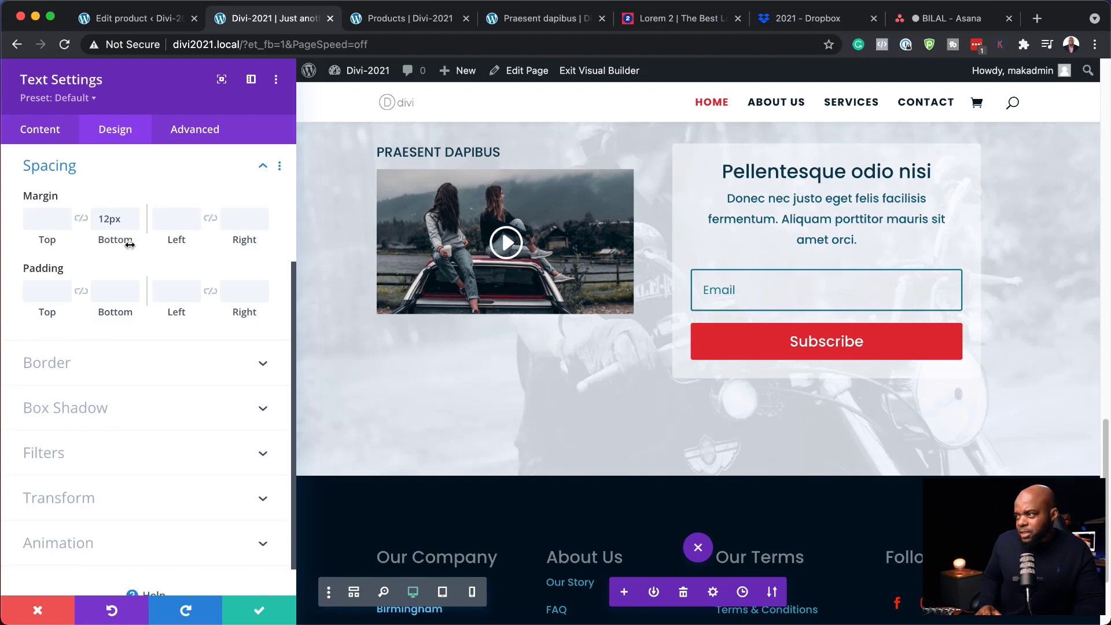
pyautogui.click(262, 612)
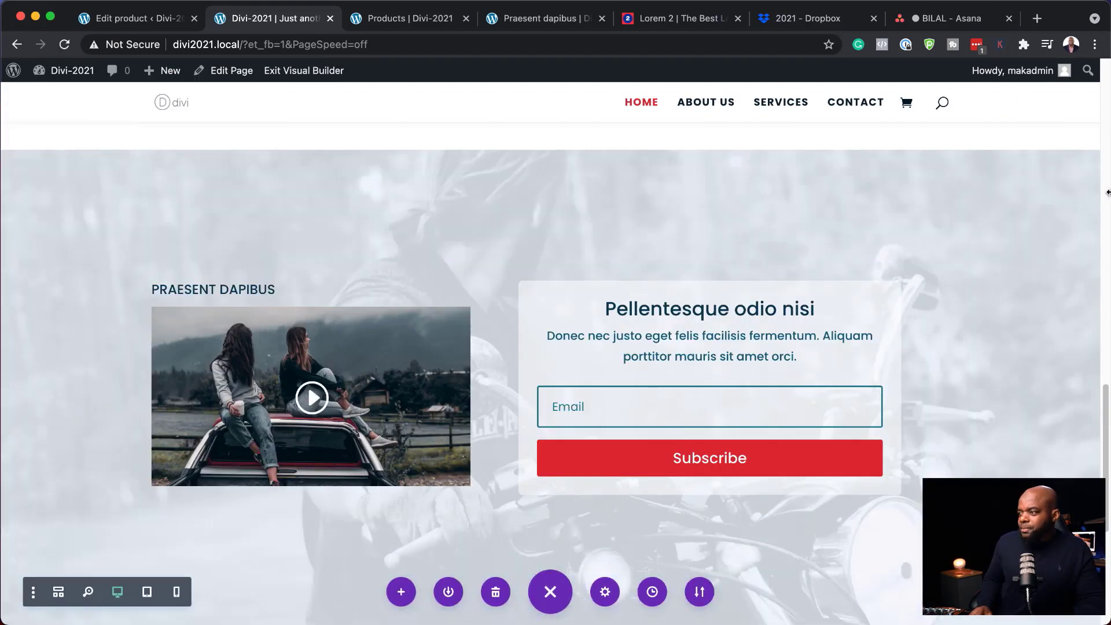
# - Exit the Visual Builder and examine the live homepage from the hero banner through the product sections to the email opt-in section
pyautogui.click(310, 78)
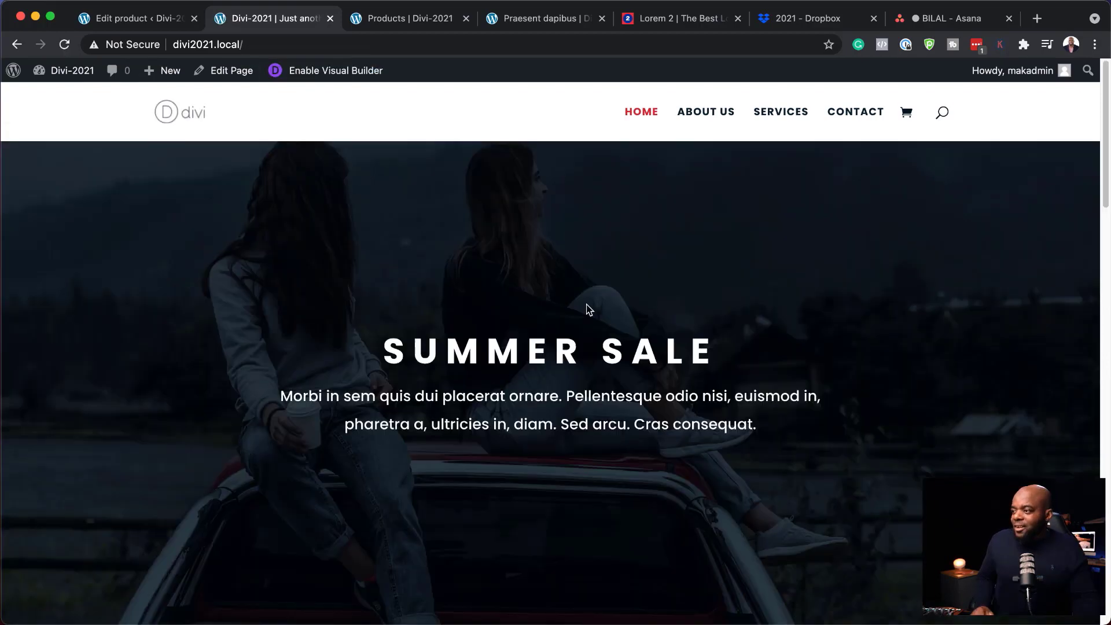
pyautogui.scroll(-5, 587, 307)
pyautogui.scroll(-4, 587, 304)
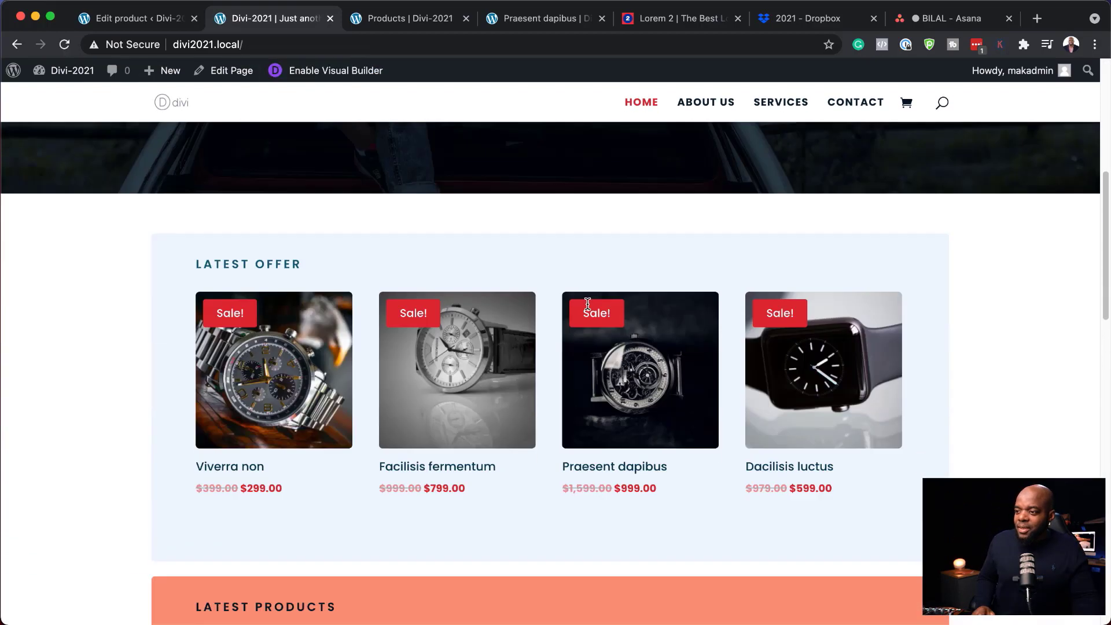
pyautogui.scroll(-5, 120, 344)
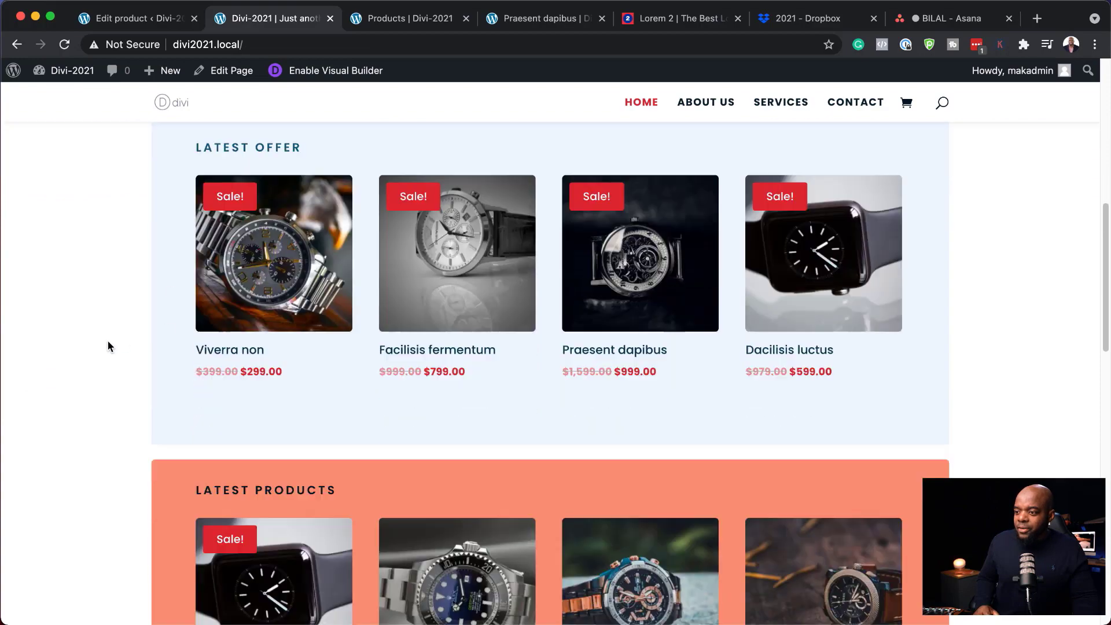
pyautogui.scroll(-10, 191, 459)
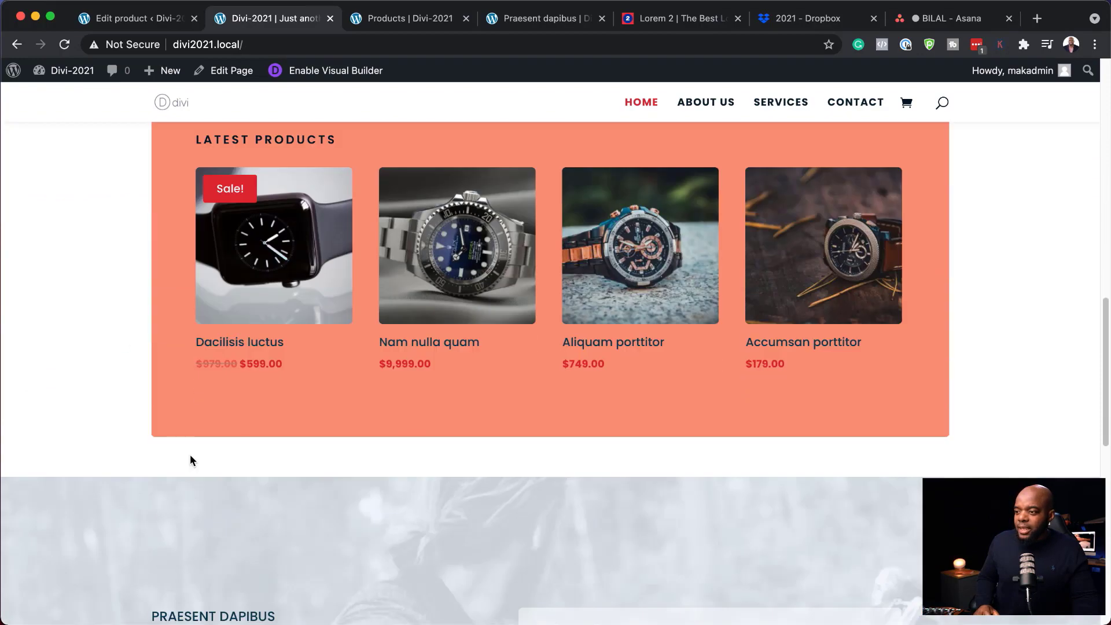
pyautogui.scroll(-1, 191, 459)
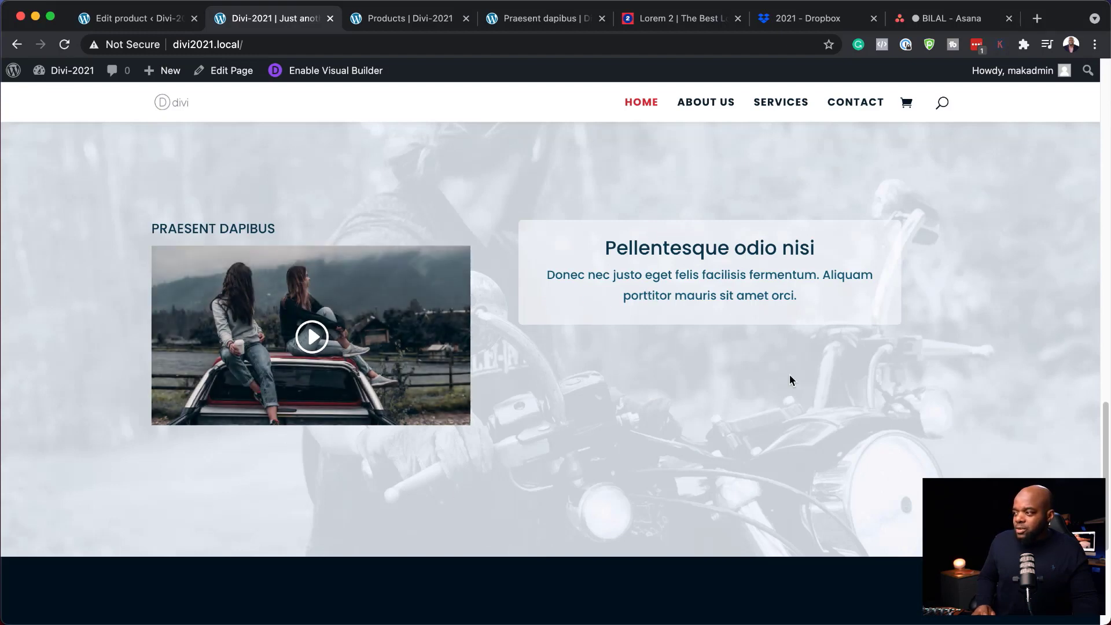
pyautogui.scroll(-1, 688, 353)
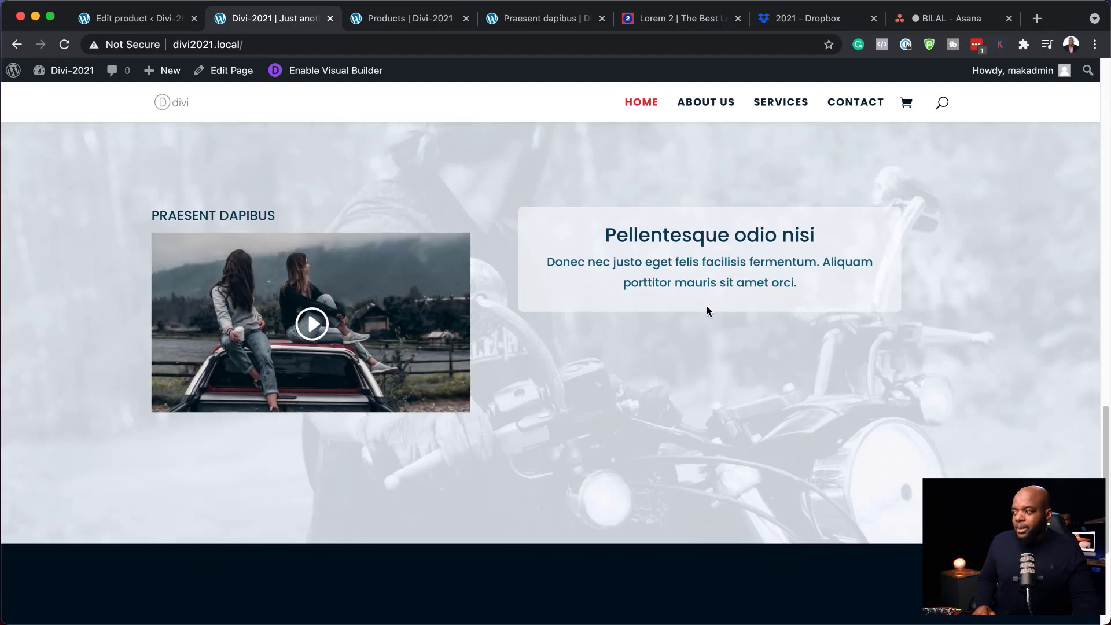